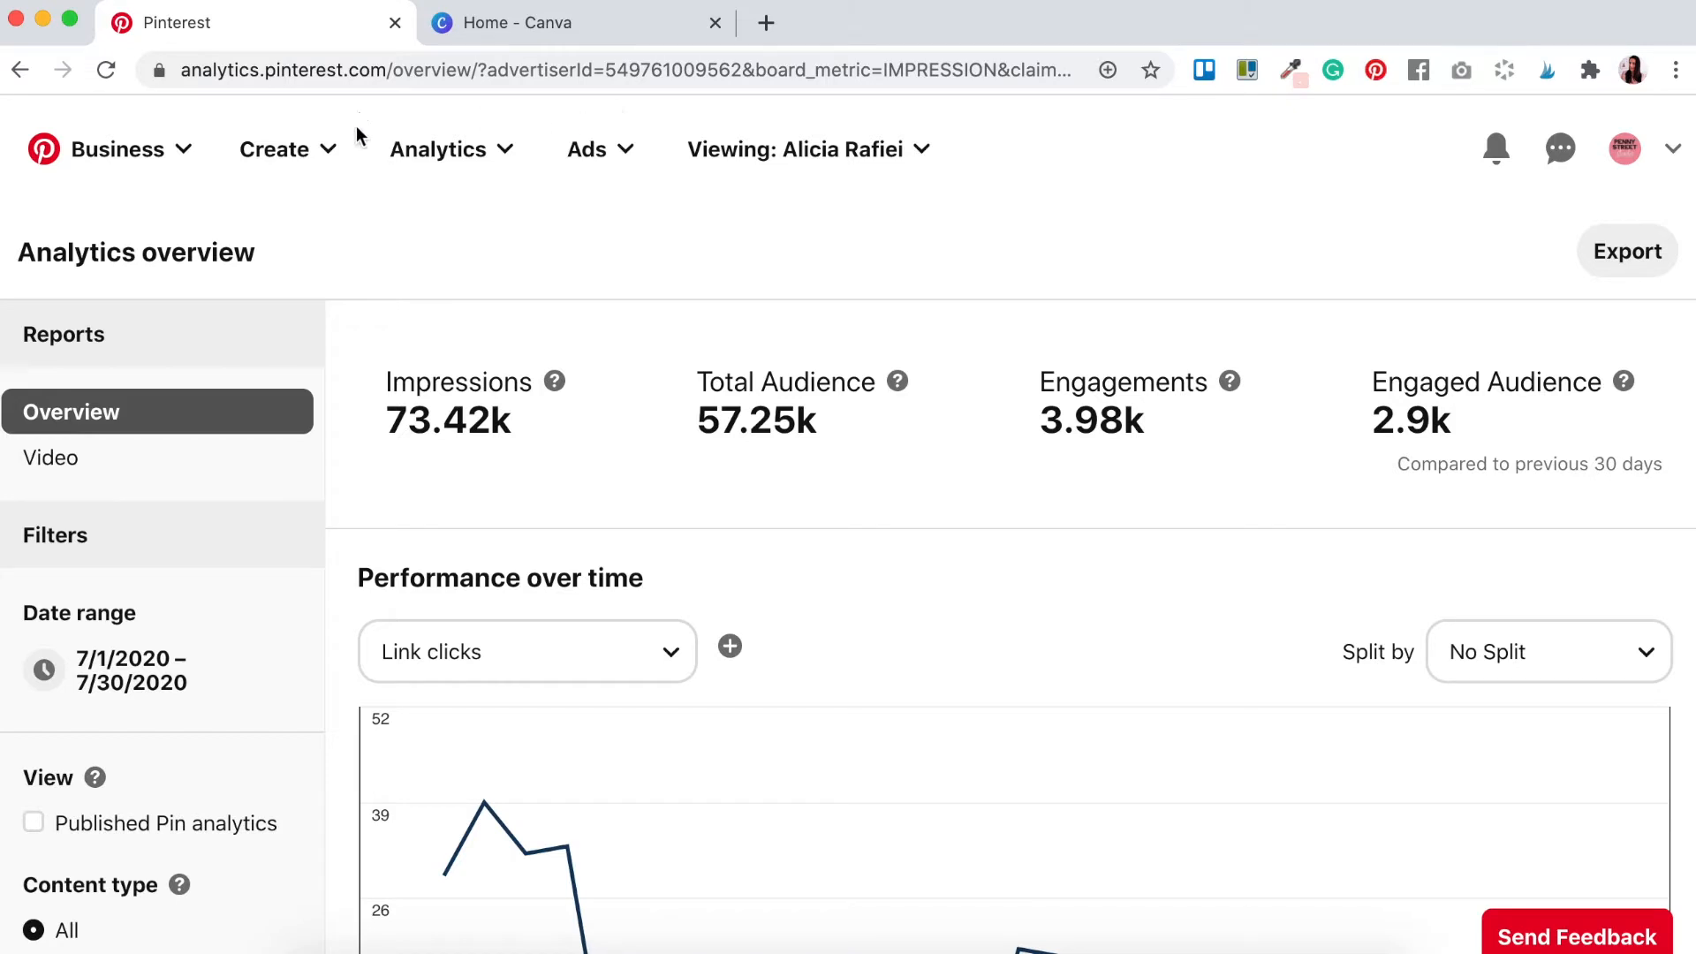
Step: Rank the Top Pins table in the Pinterest analytics overview by Link clicks
left_click(509, 159)
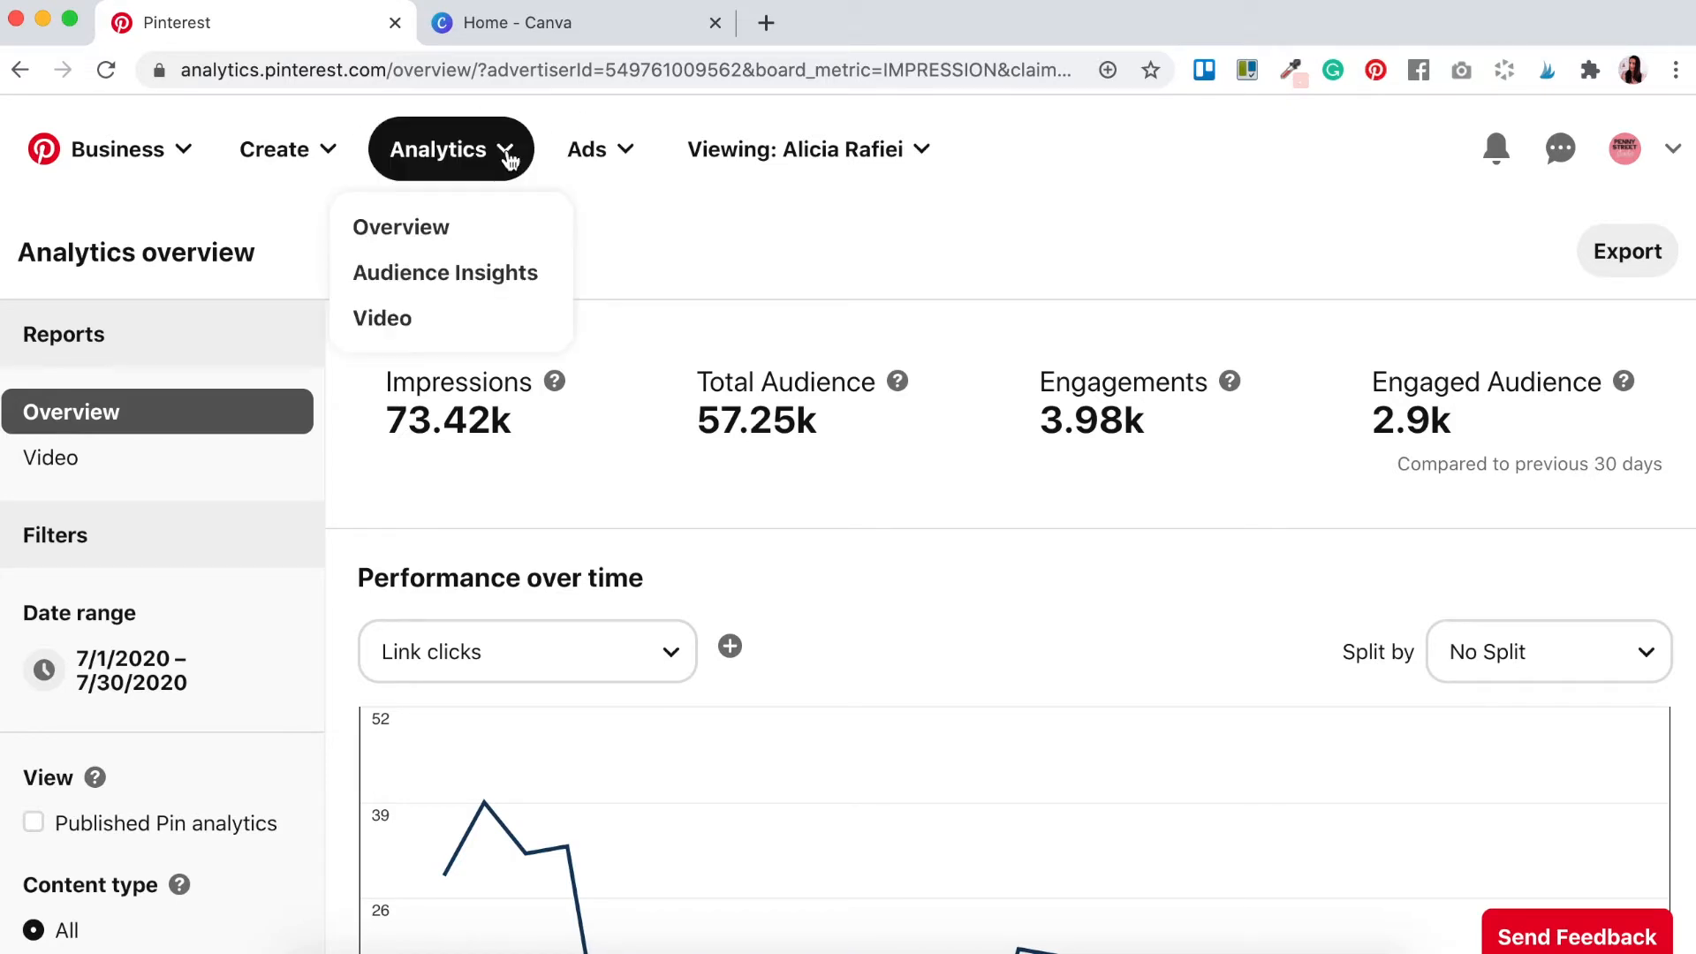
left_click(879, 227)
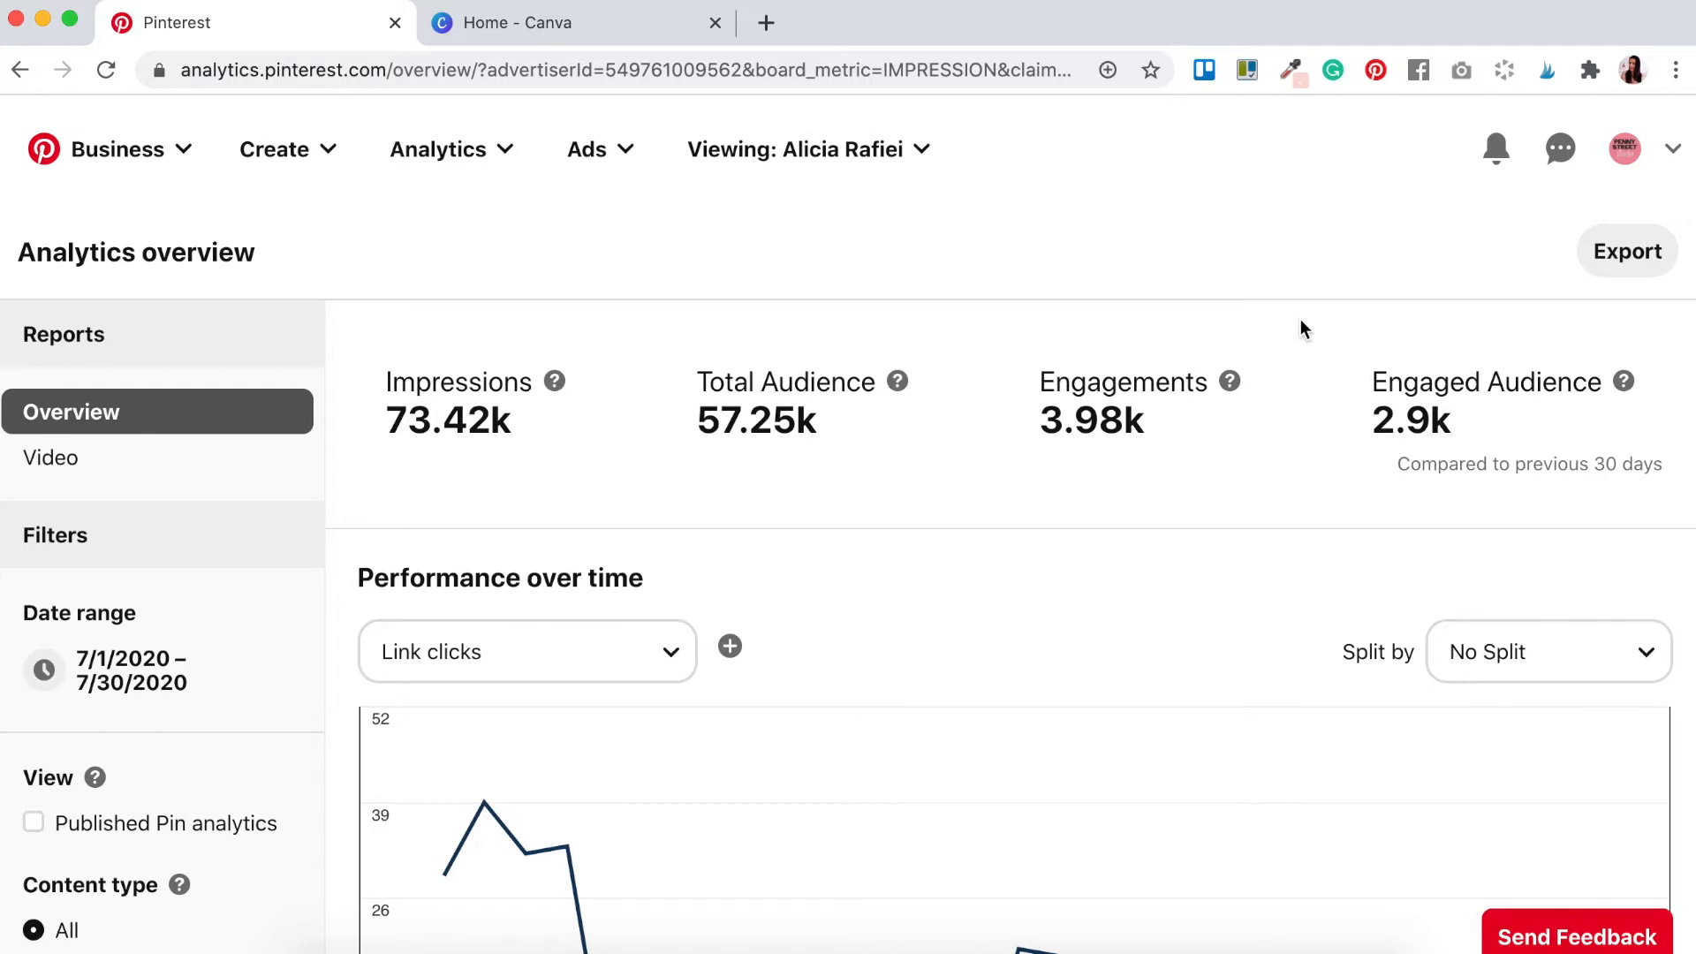
scroll(480, 734, "down", 7)
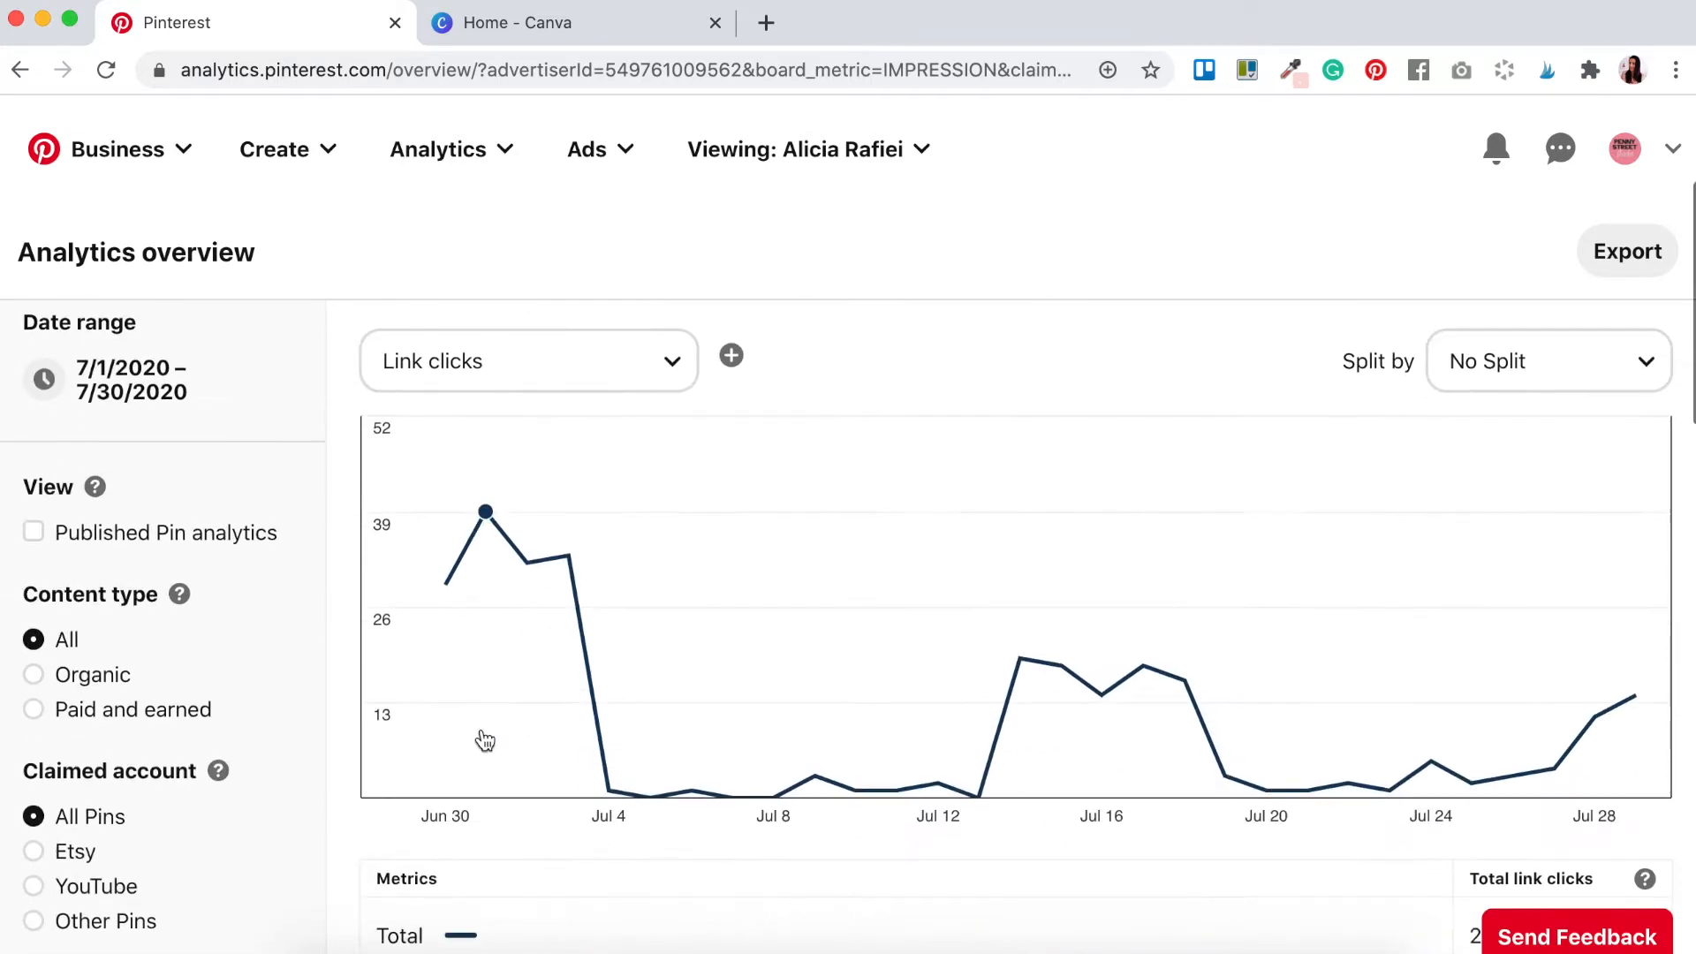
scroll(481, 733, "down", 3)
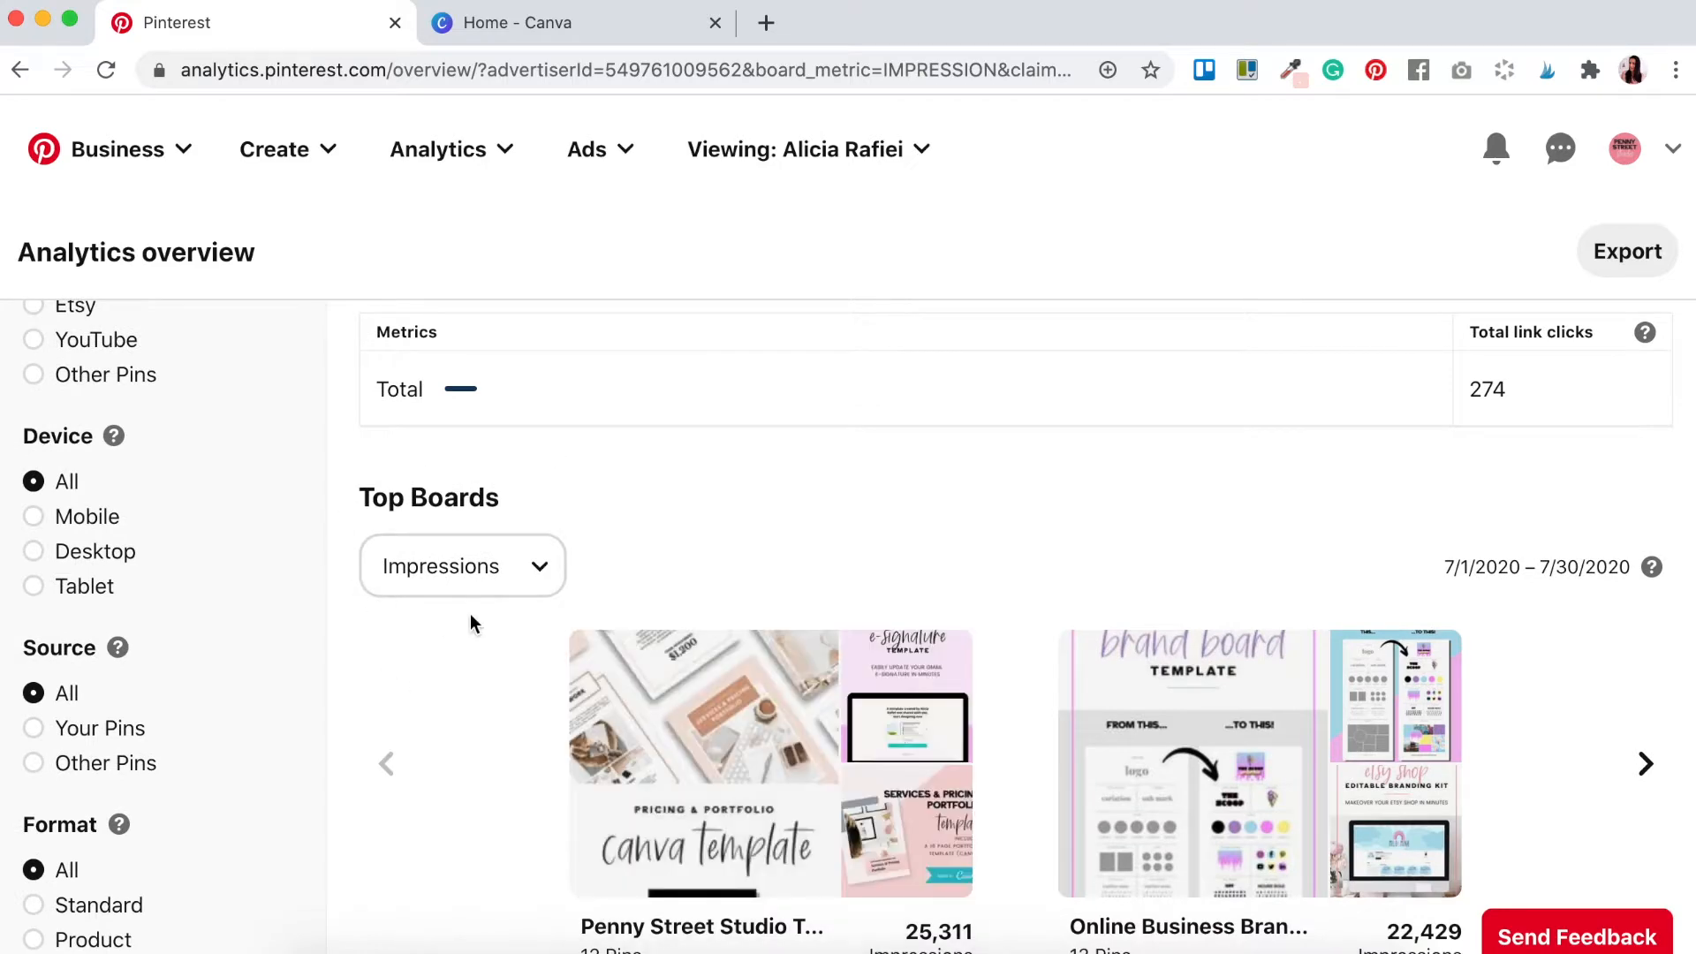
scroll(651, 518, "down", 7)
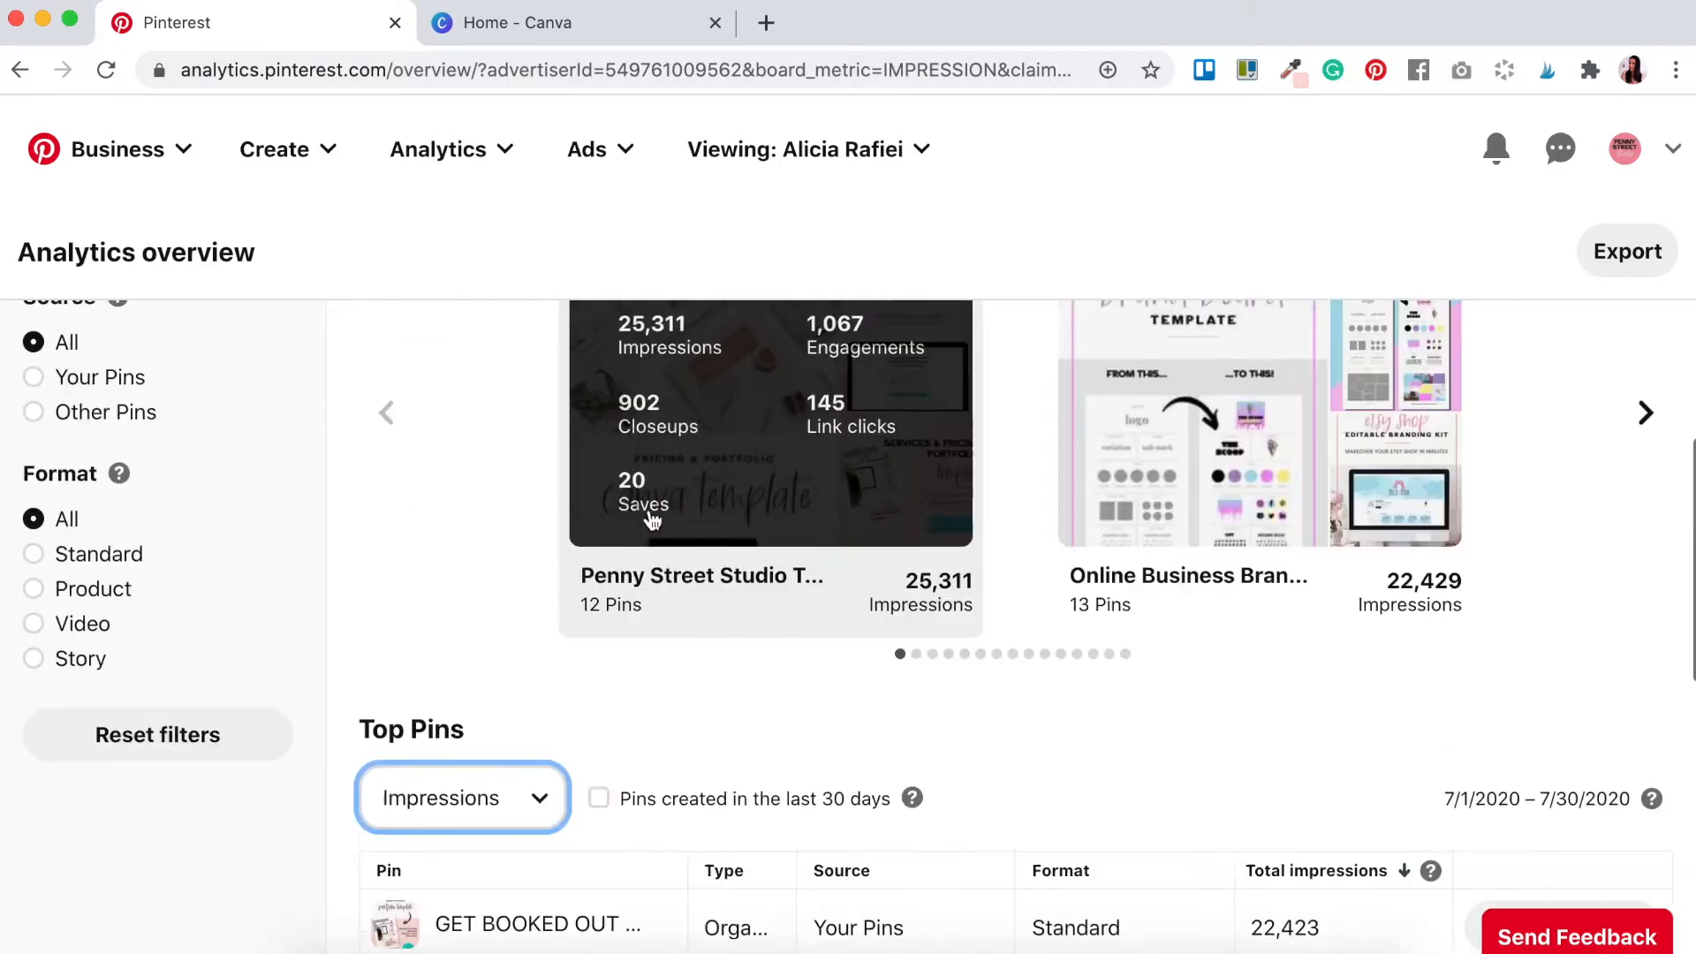
scroll(650, 517, "down", 1)
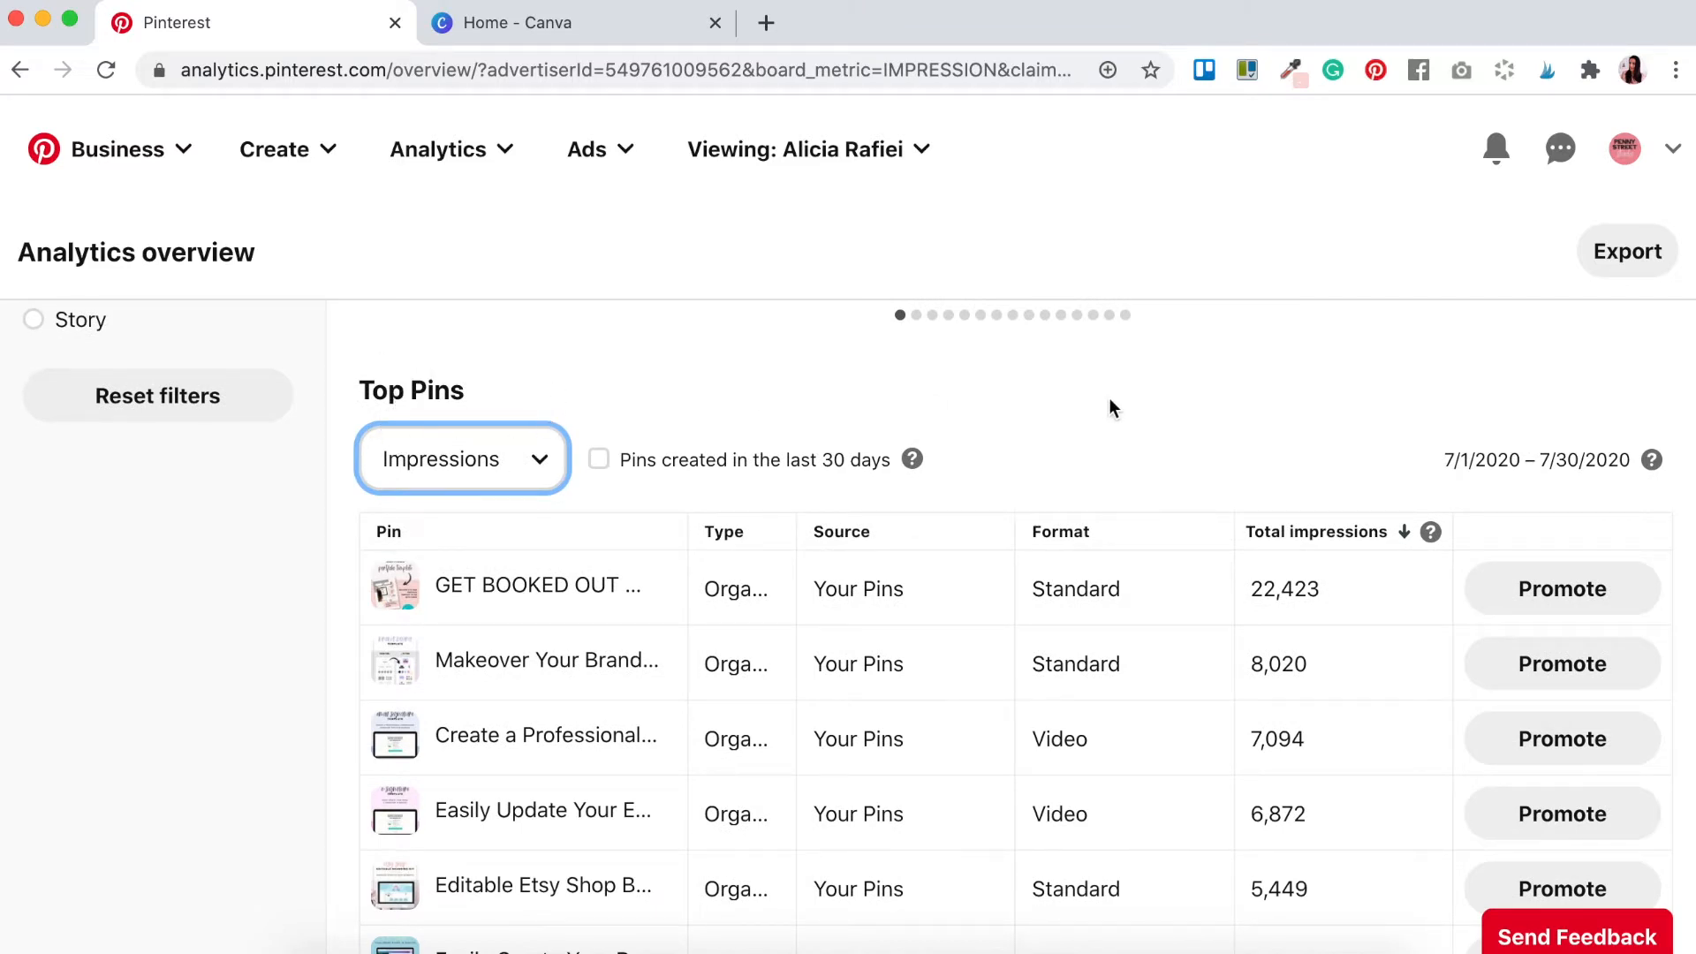
scroll(1110, 407, "down", 1)
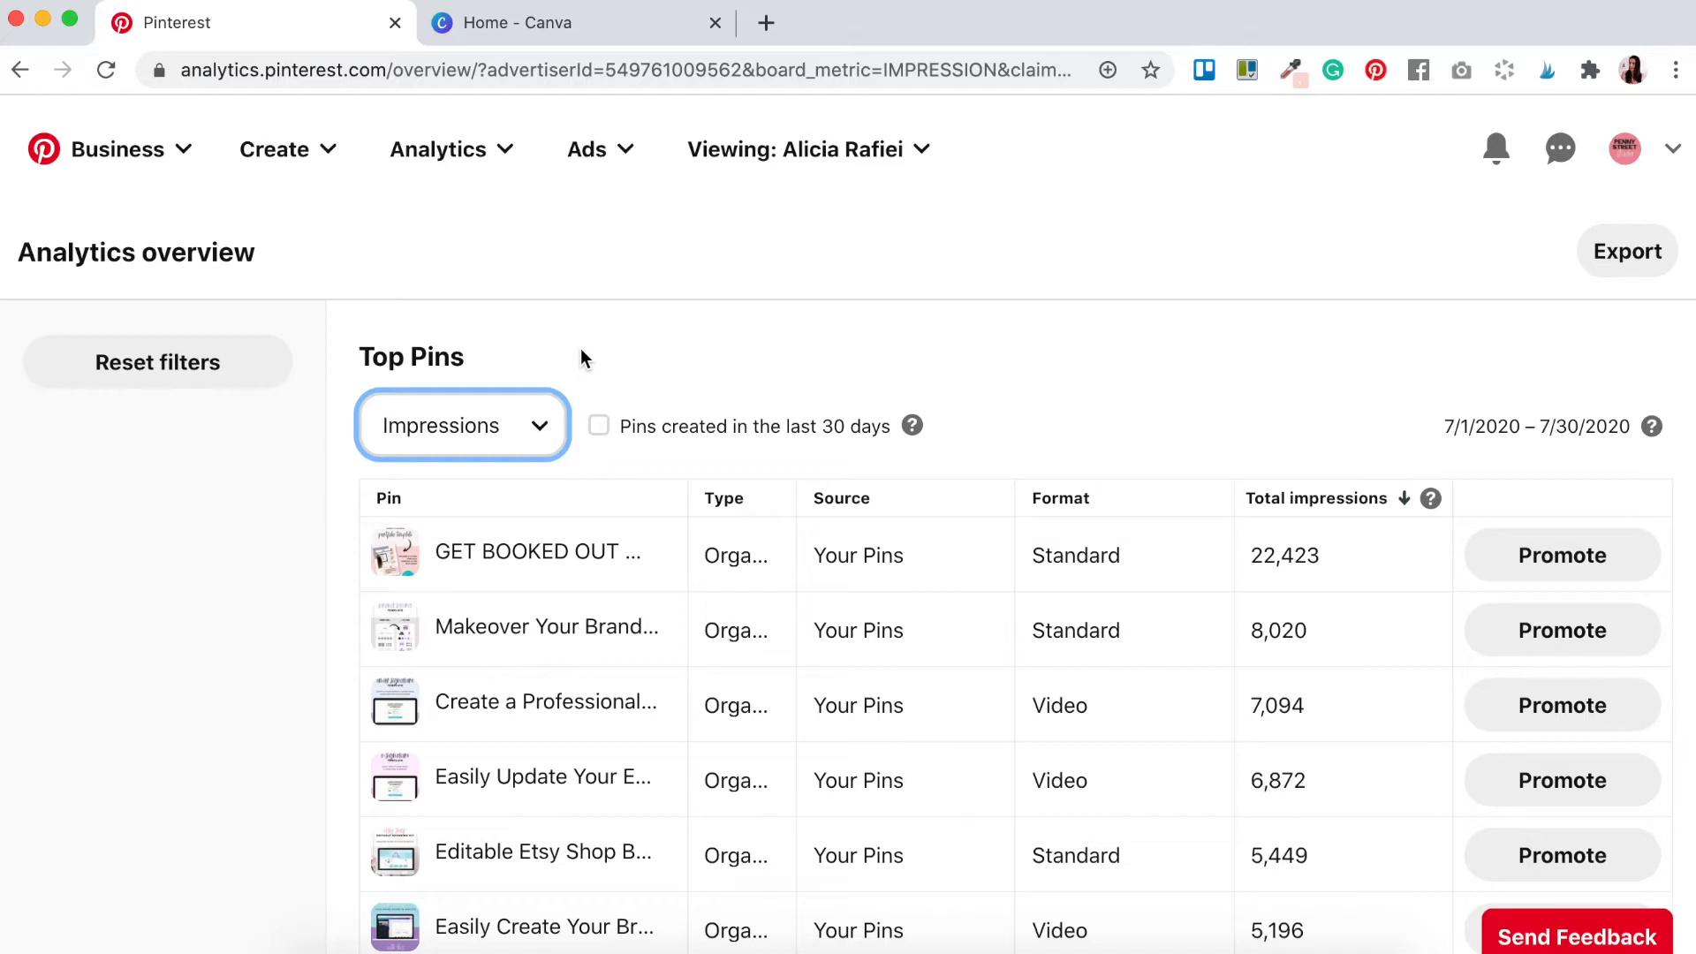
left_click(544, 436)
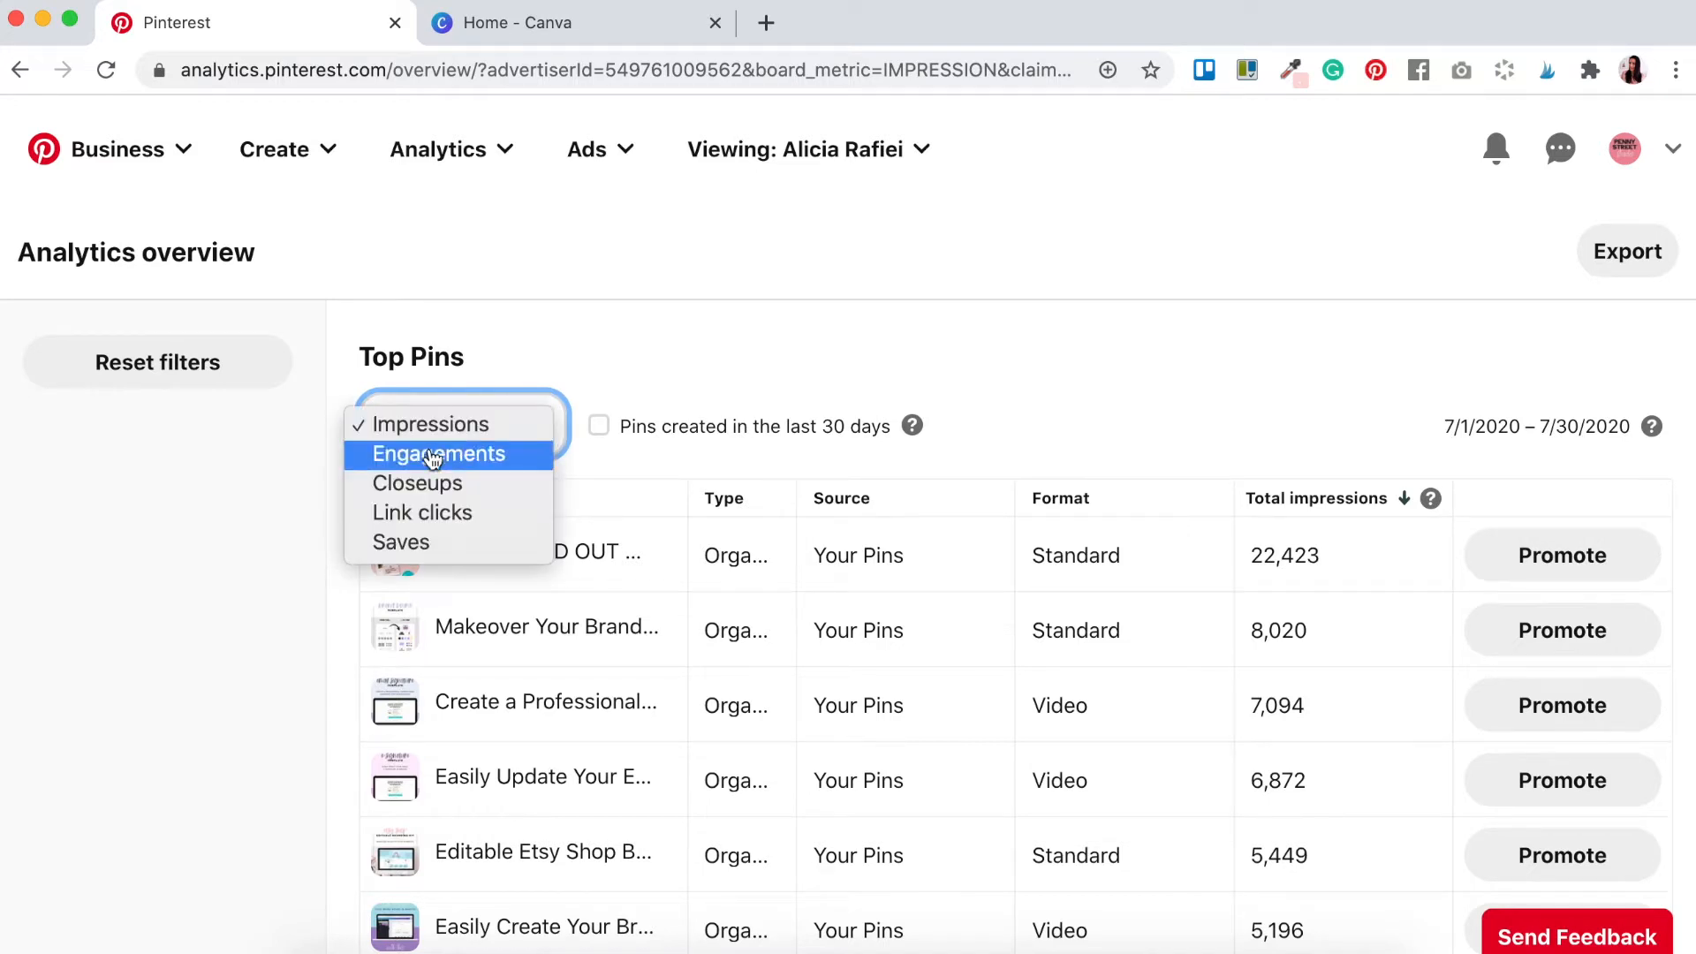
left_click(441, 521)
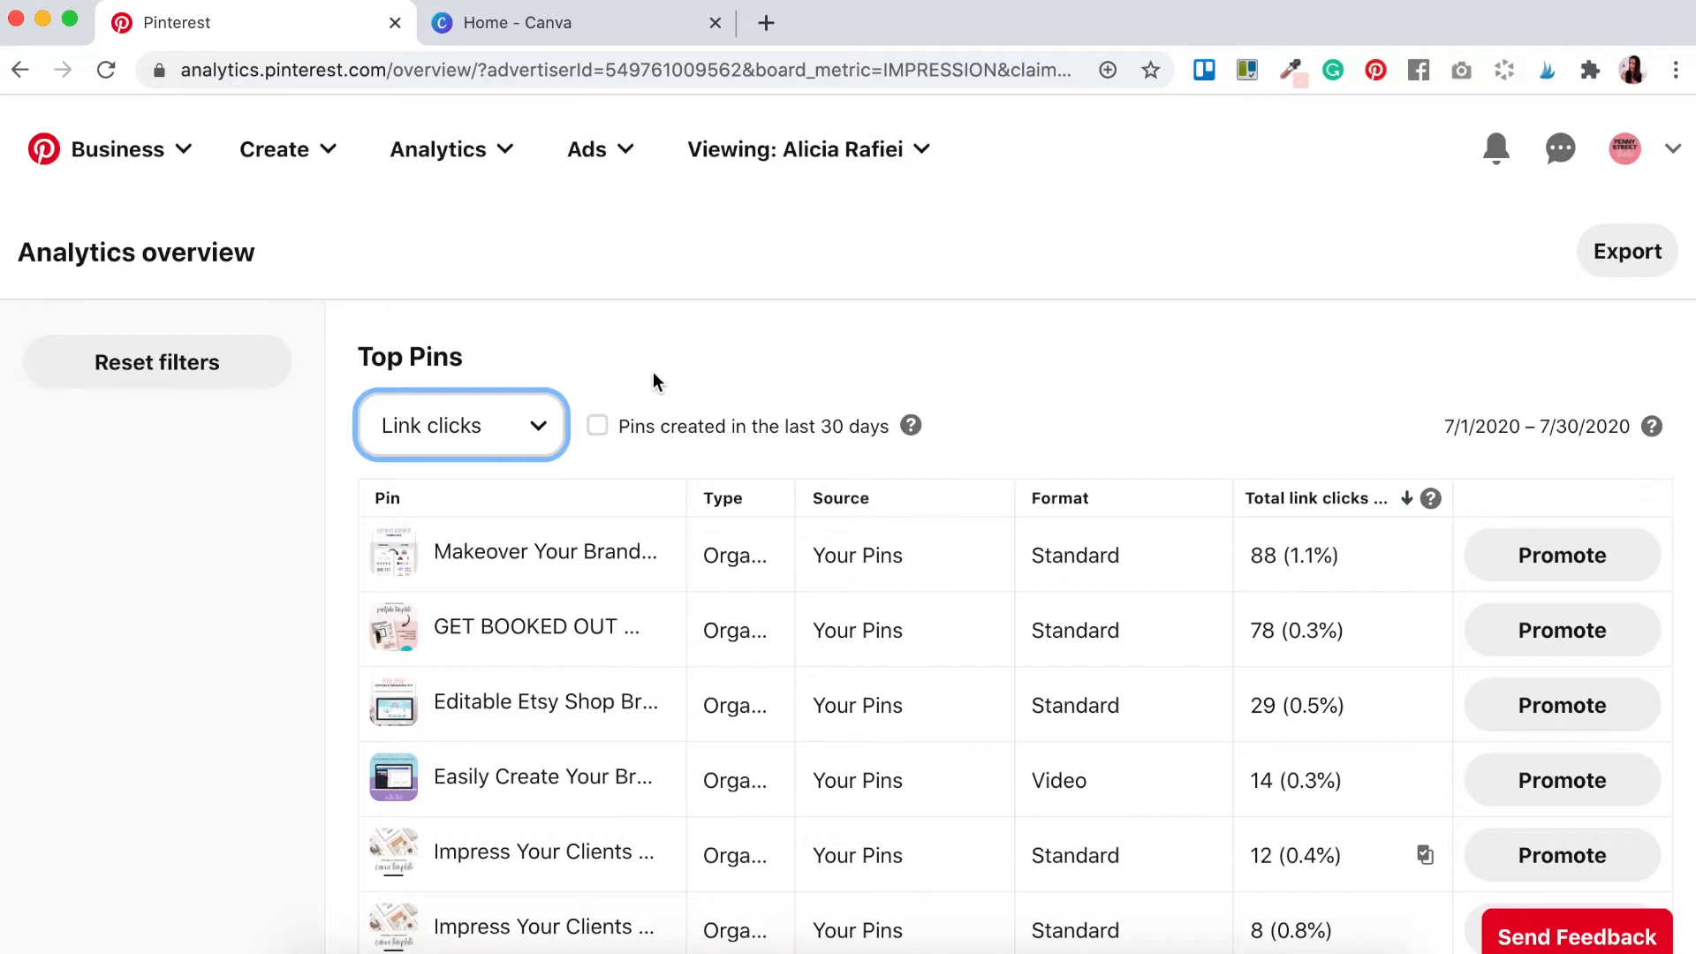
Step: Examine the Top Pins ranked by link clicks and the Top Boards section to compare the best-performing designs
mouse_move(400, 566)
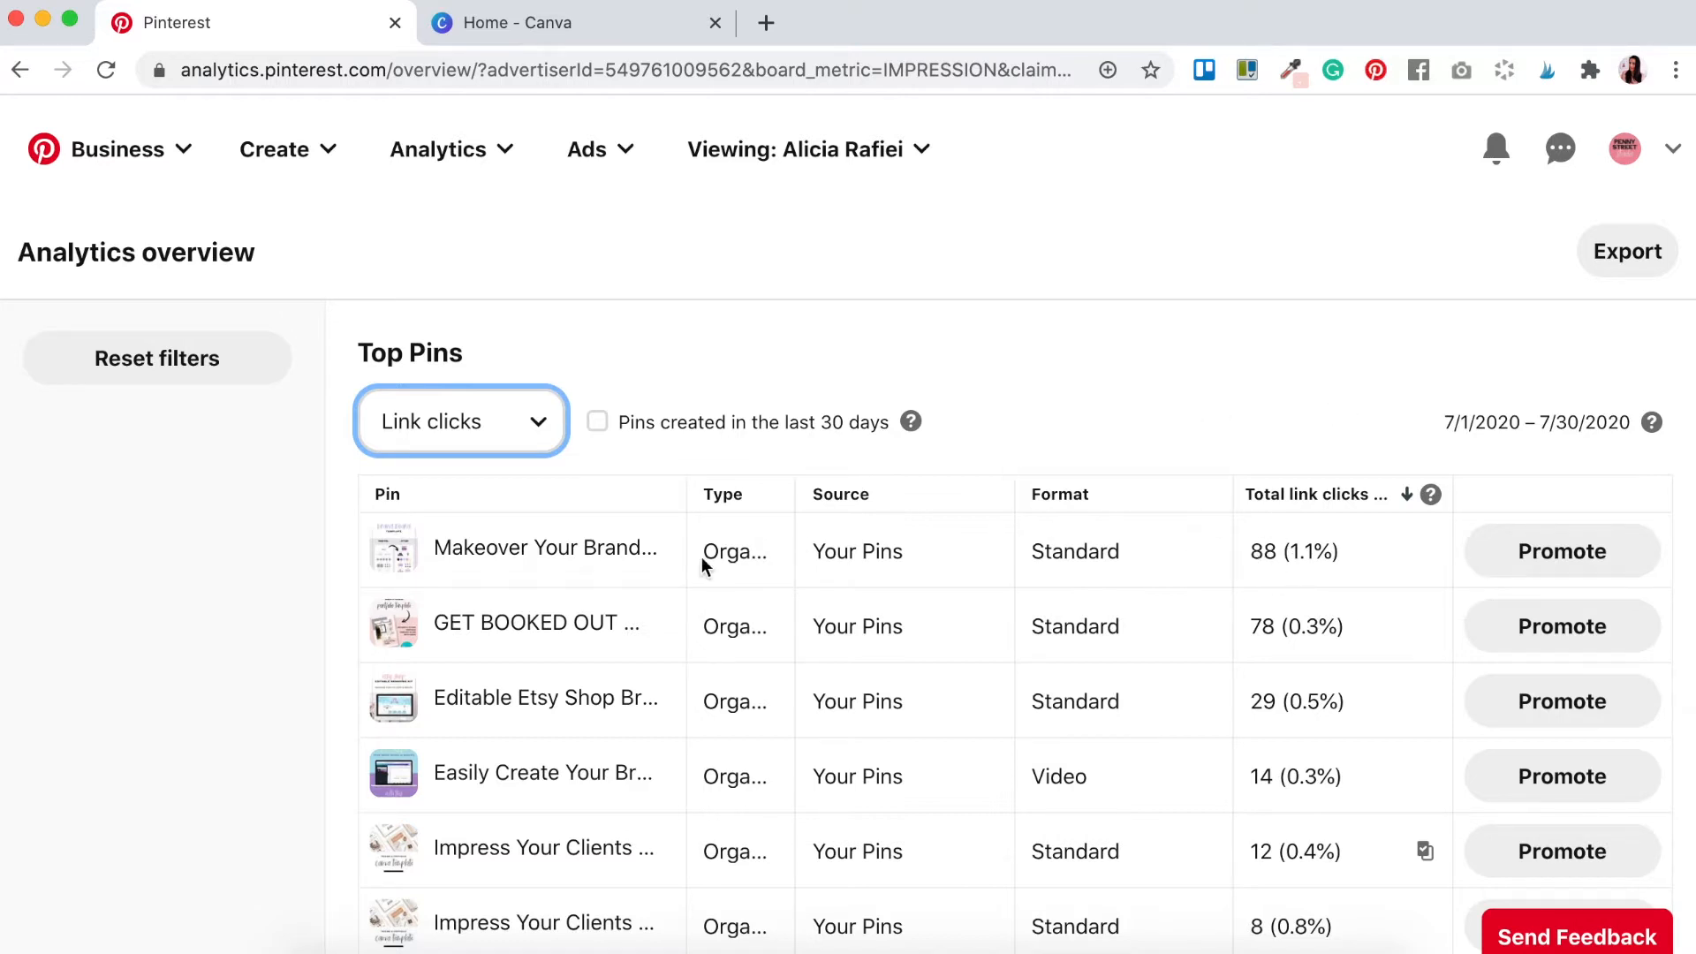
mouse_move(393, 633)
scroll(391, 632, "up", 3)
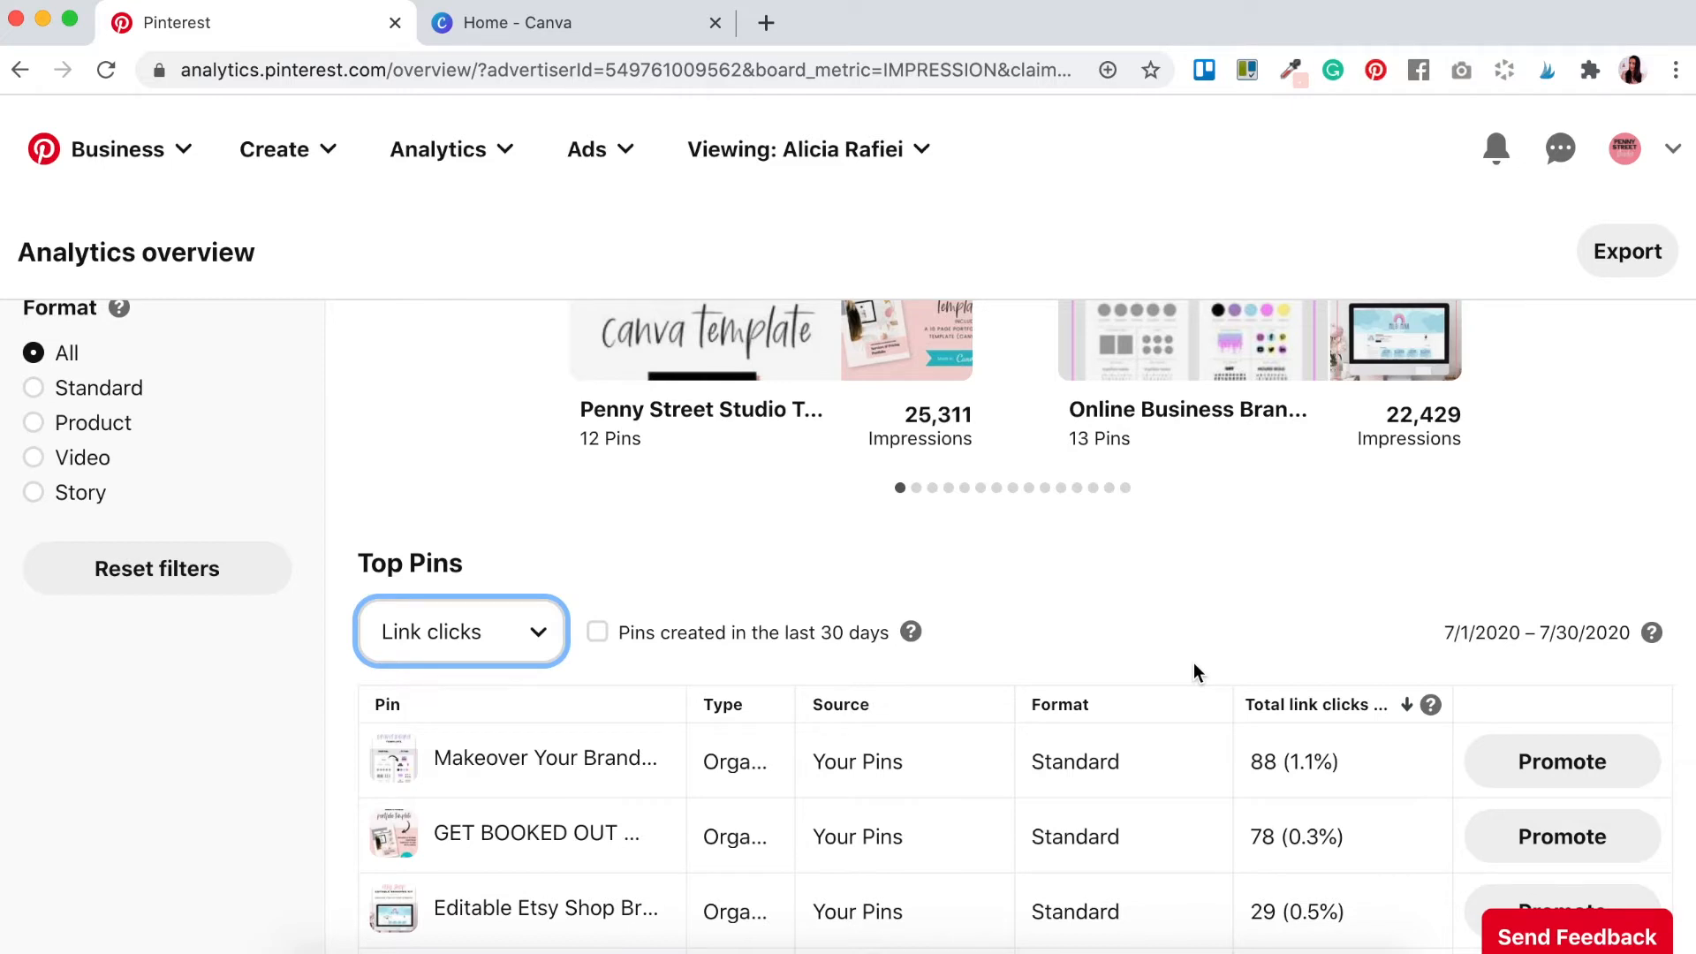
scroll(1117, 596, "up", 3)
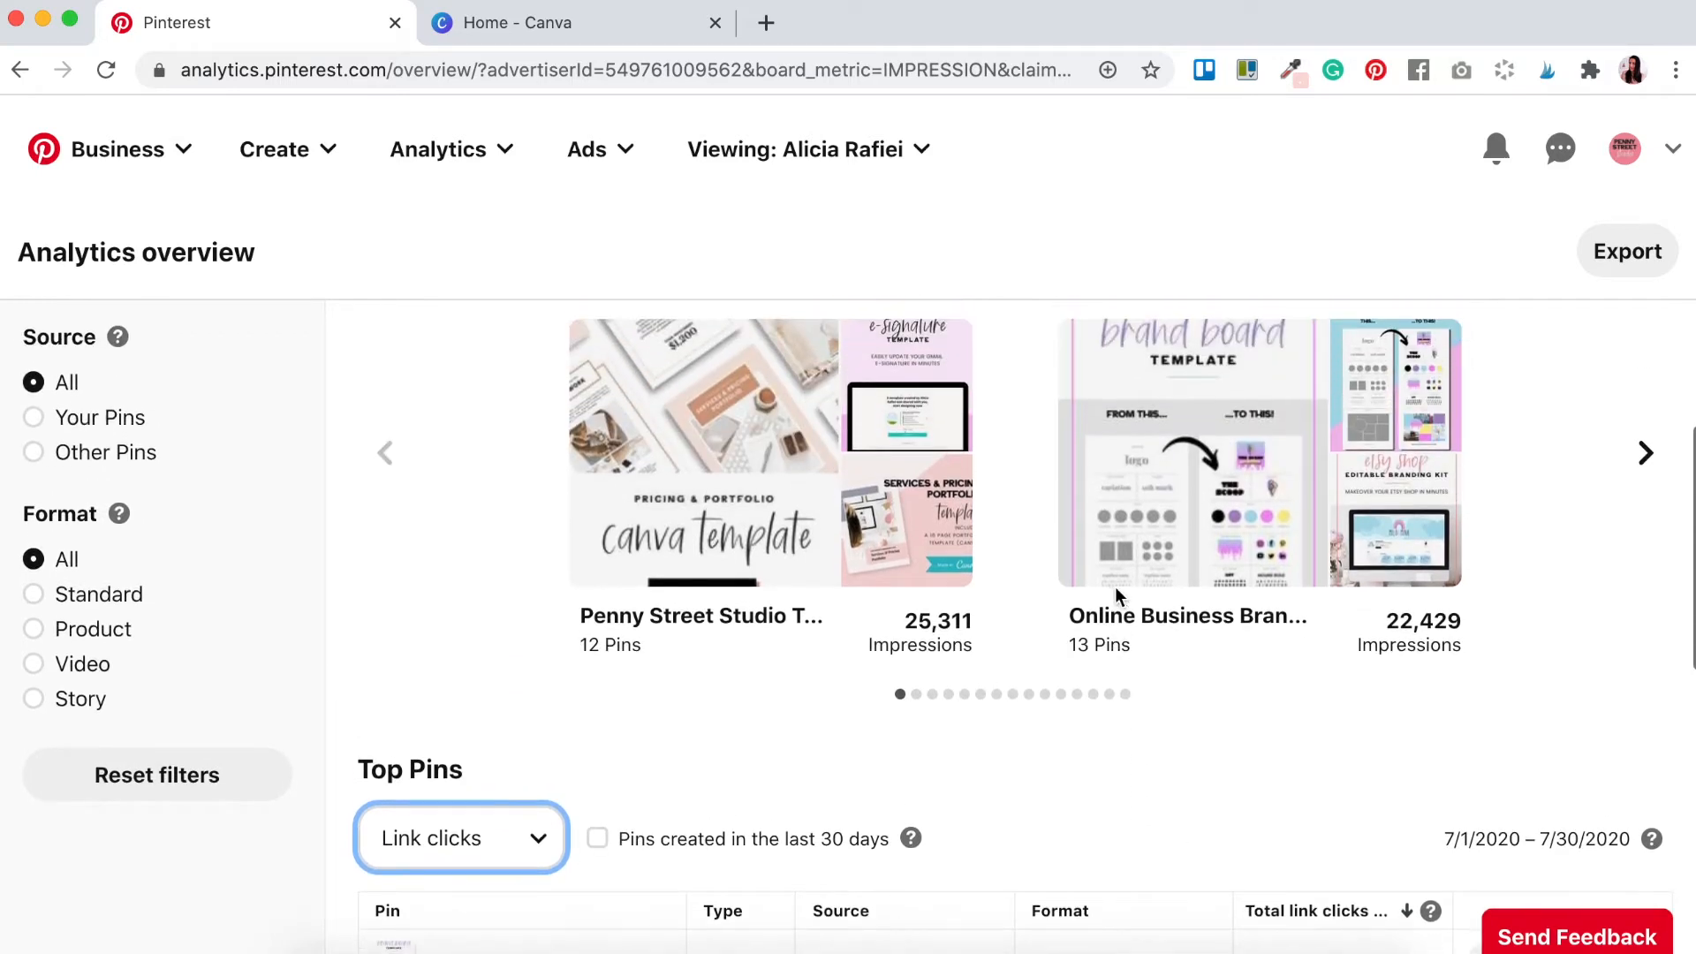
scroll(1022, 579, "up", 2)
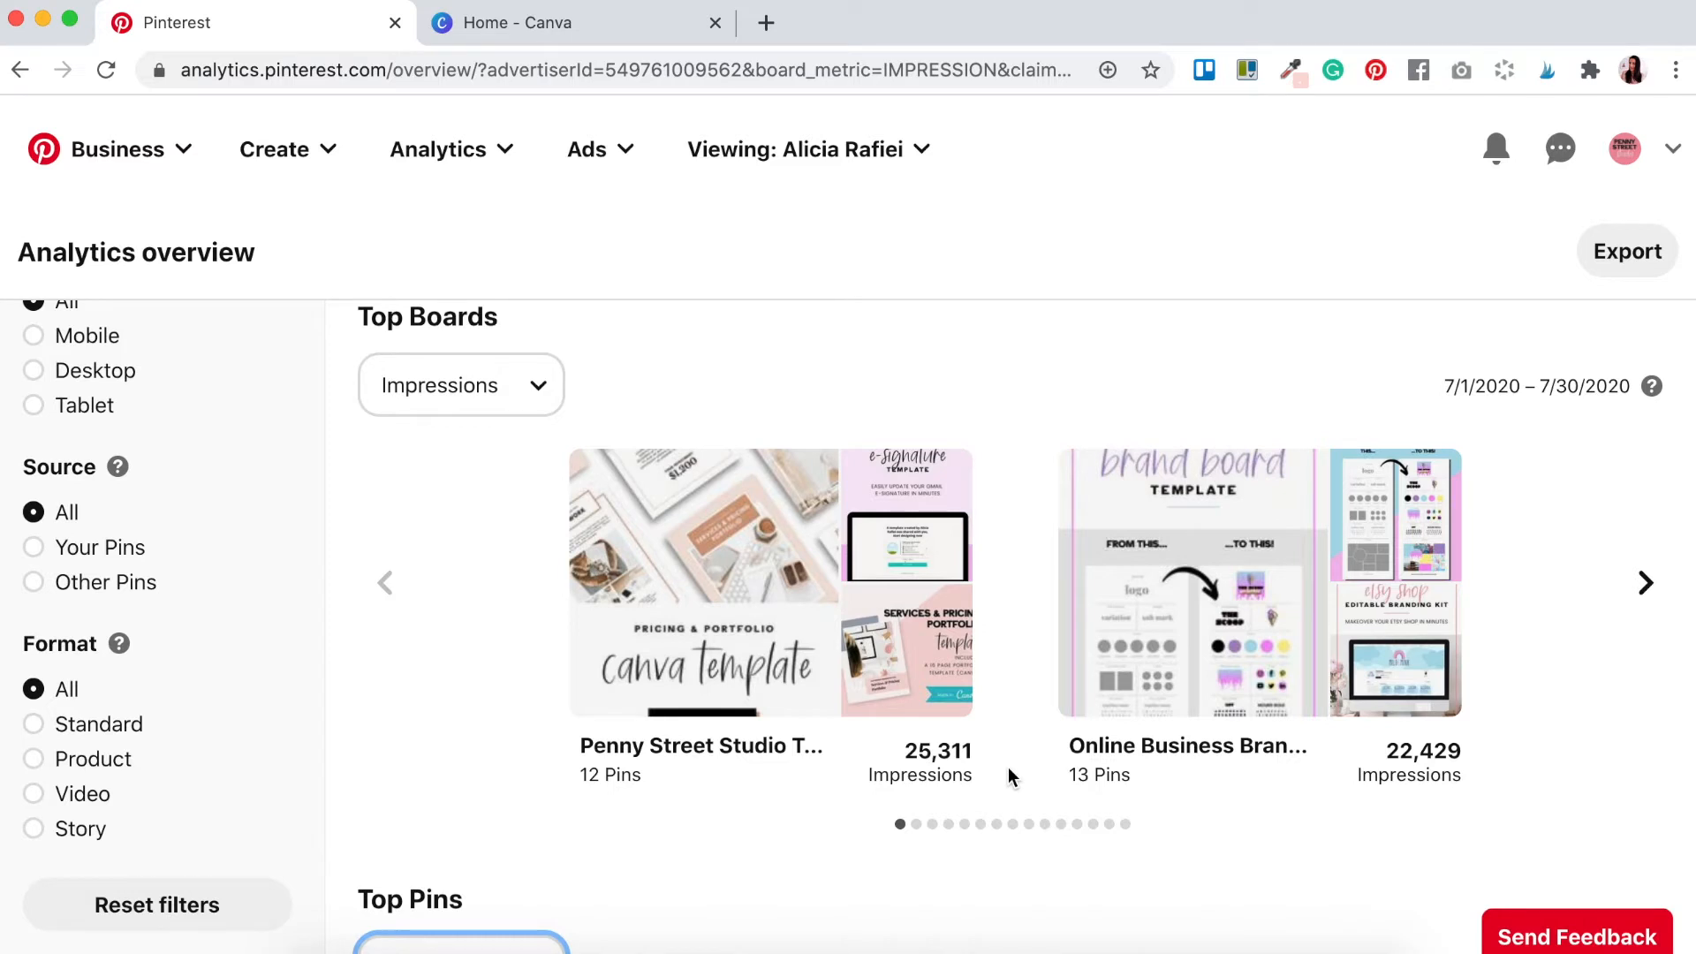
scroll(1012, 776, "down", 5)
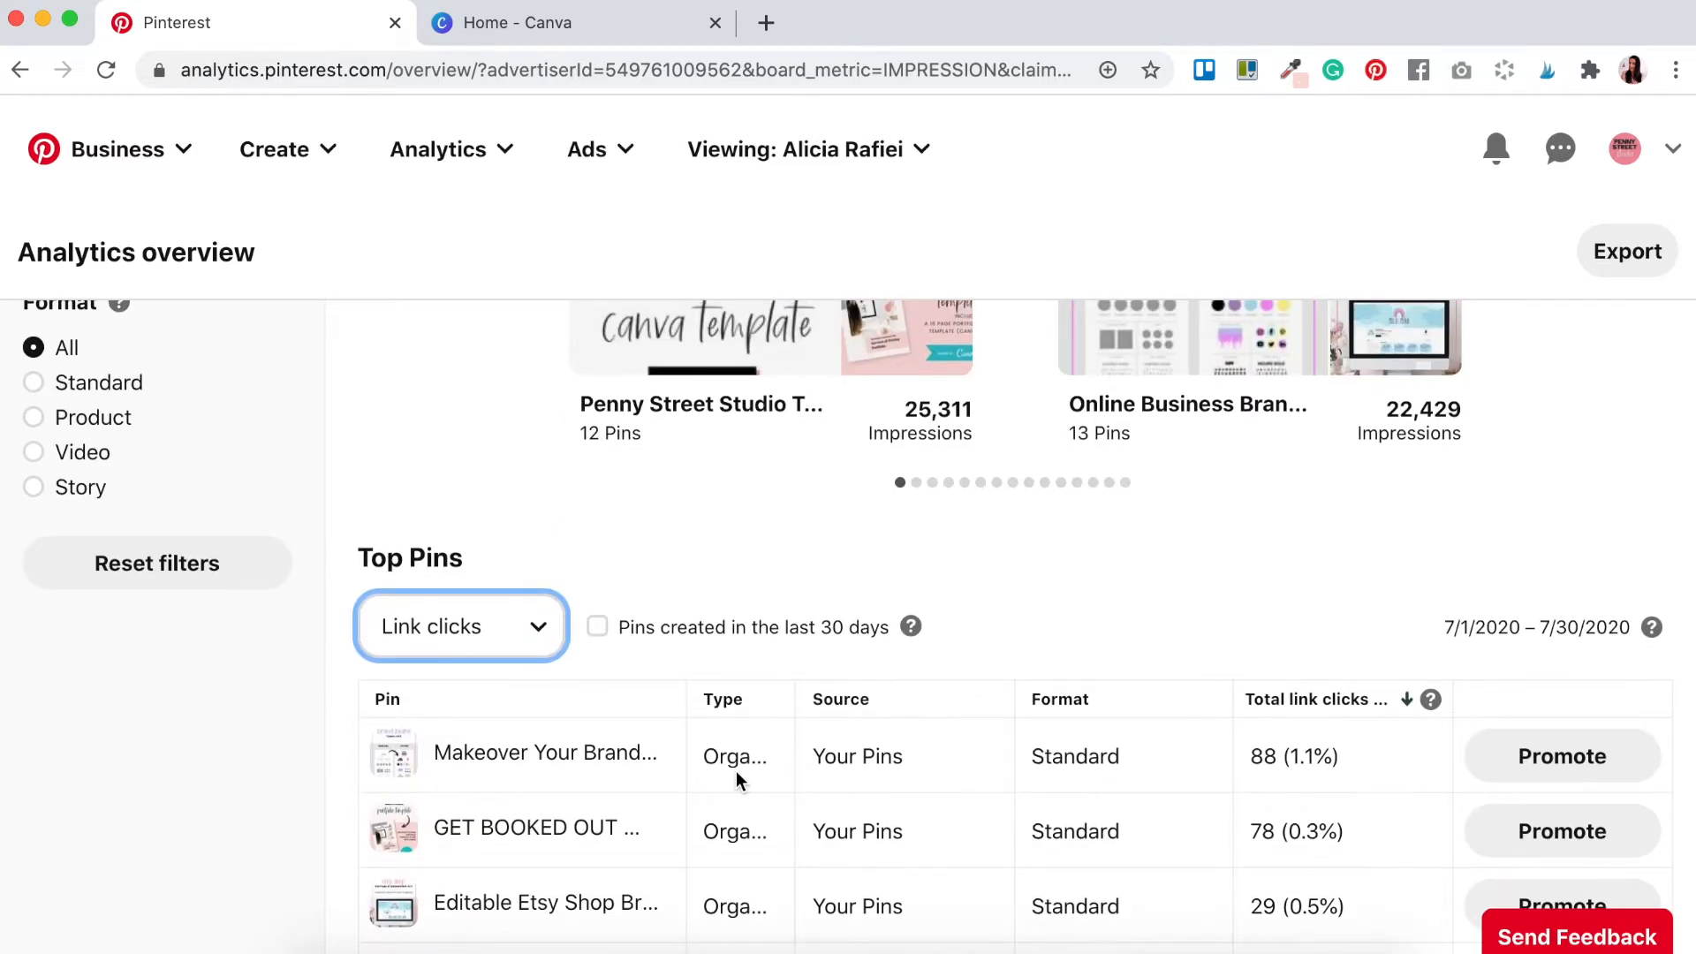
scroll(735, 772, "down", 1)
mouse_move(389, 862)
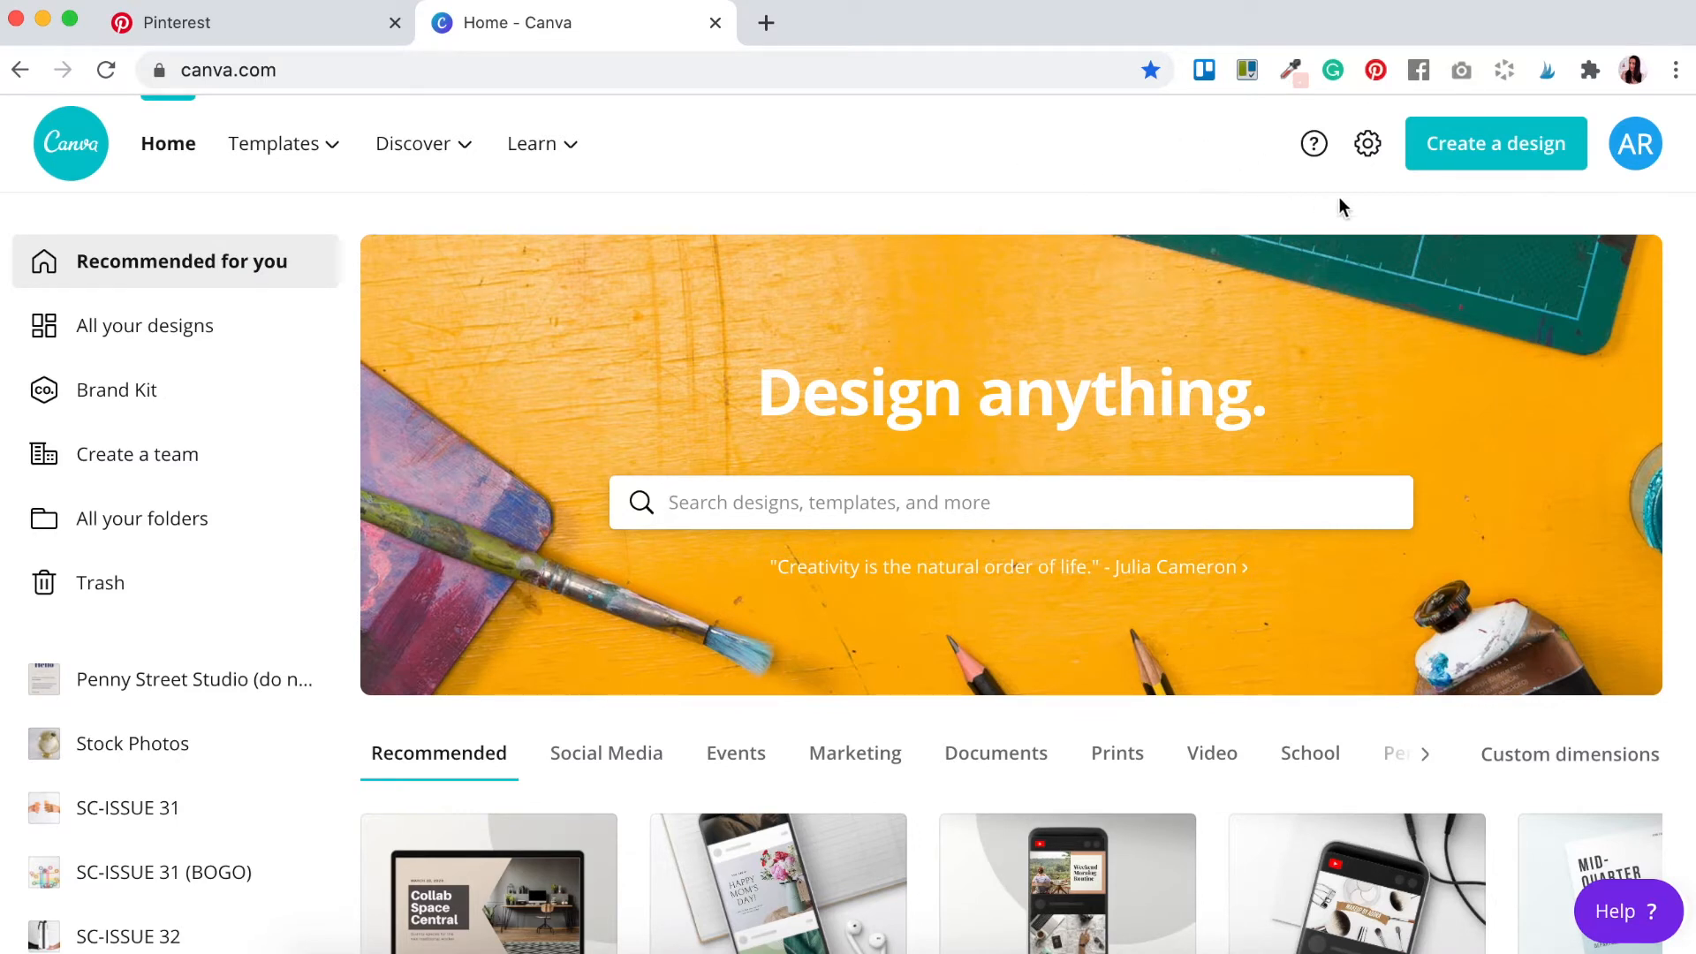
Step: Switch to Canva and create a blank Pinterest Pin design of 1000 × 1500 px, searching the design types for "pintere"
left_click(1482, 158)
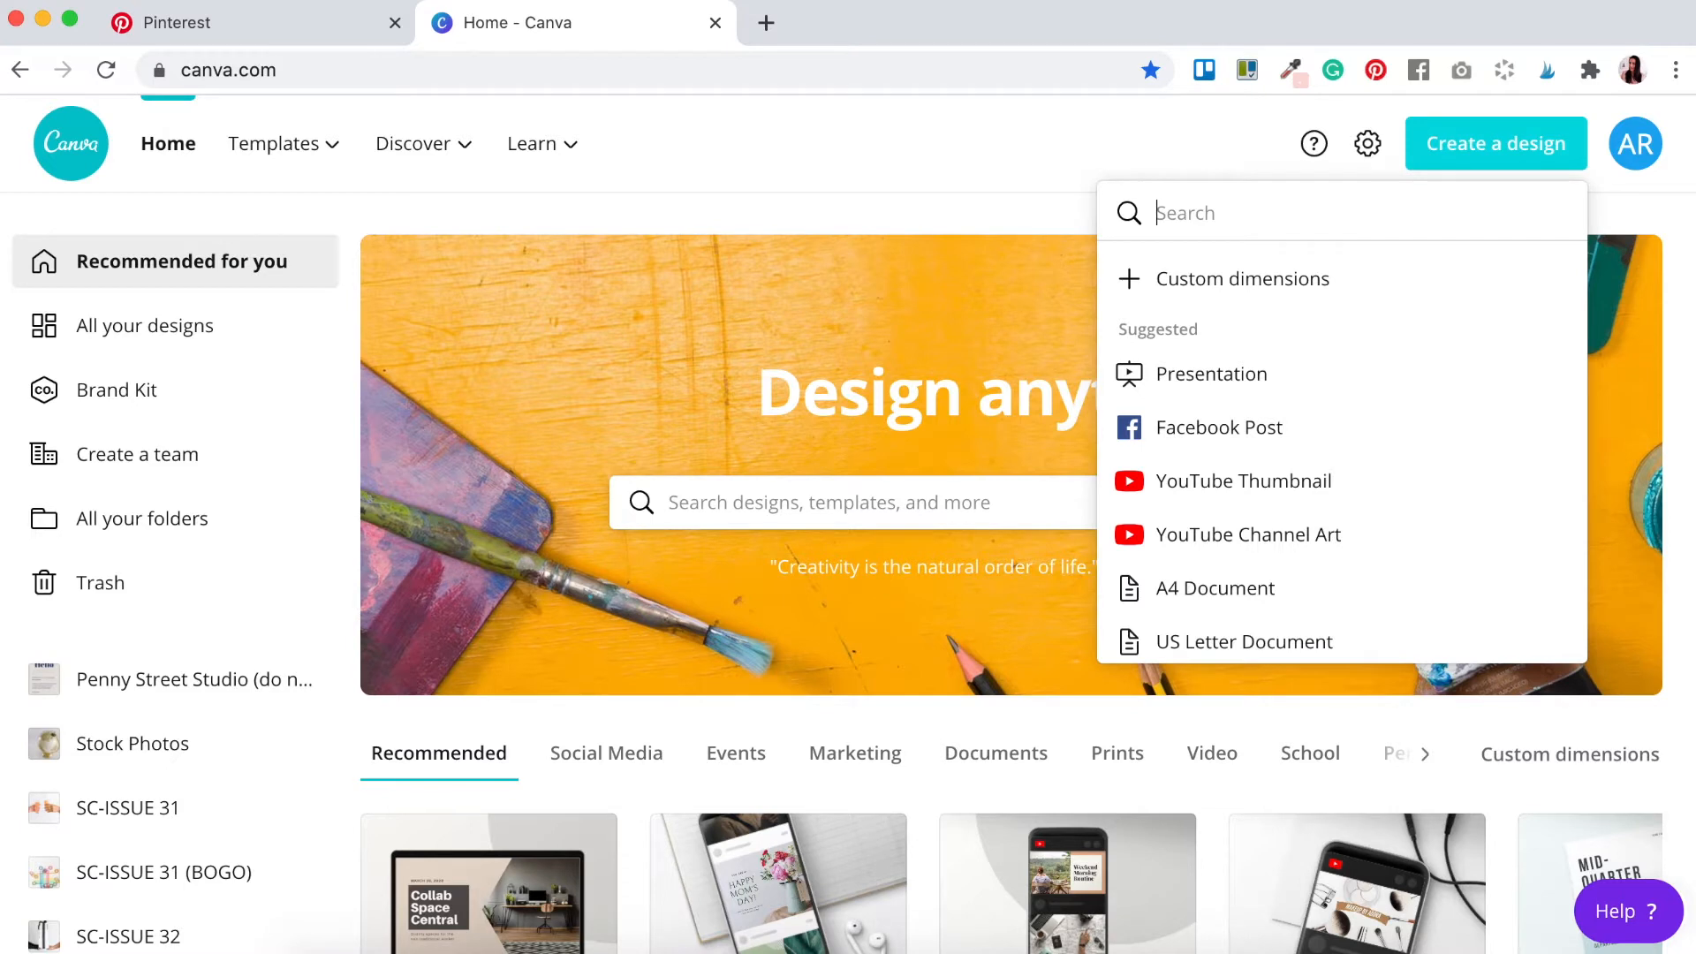
type("pintere")
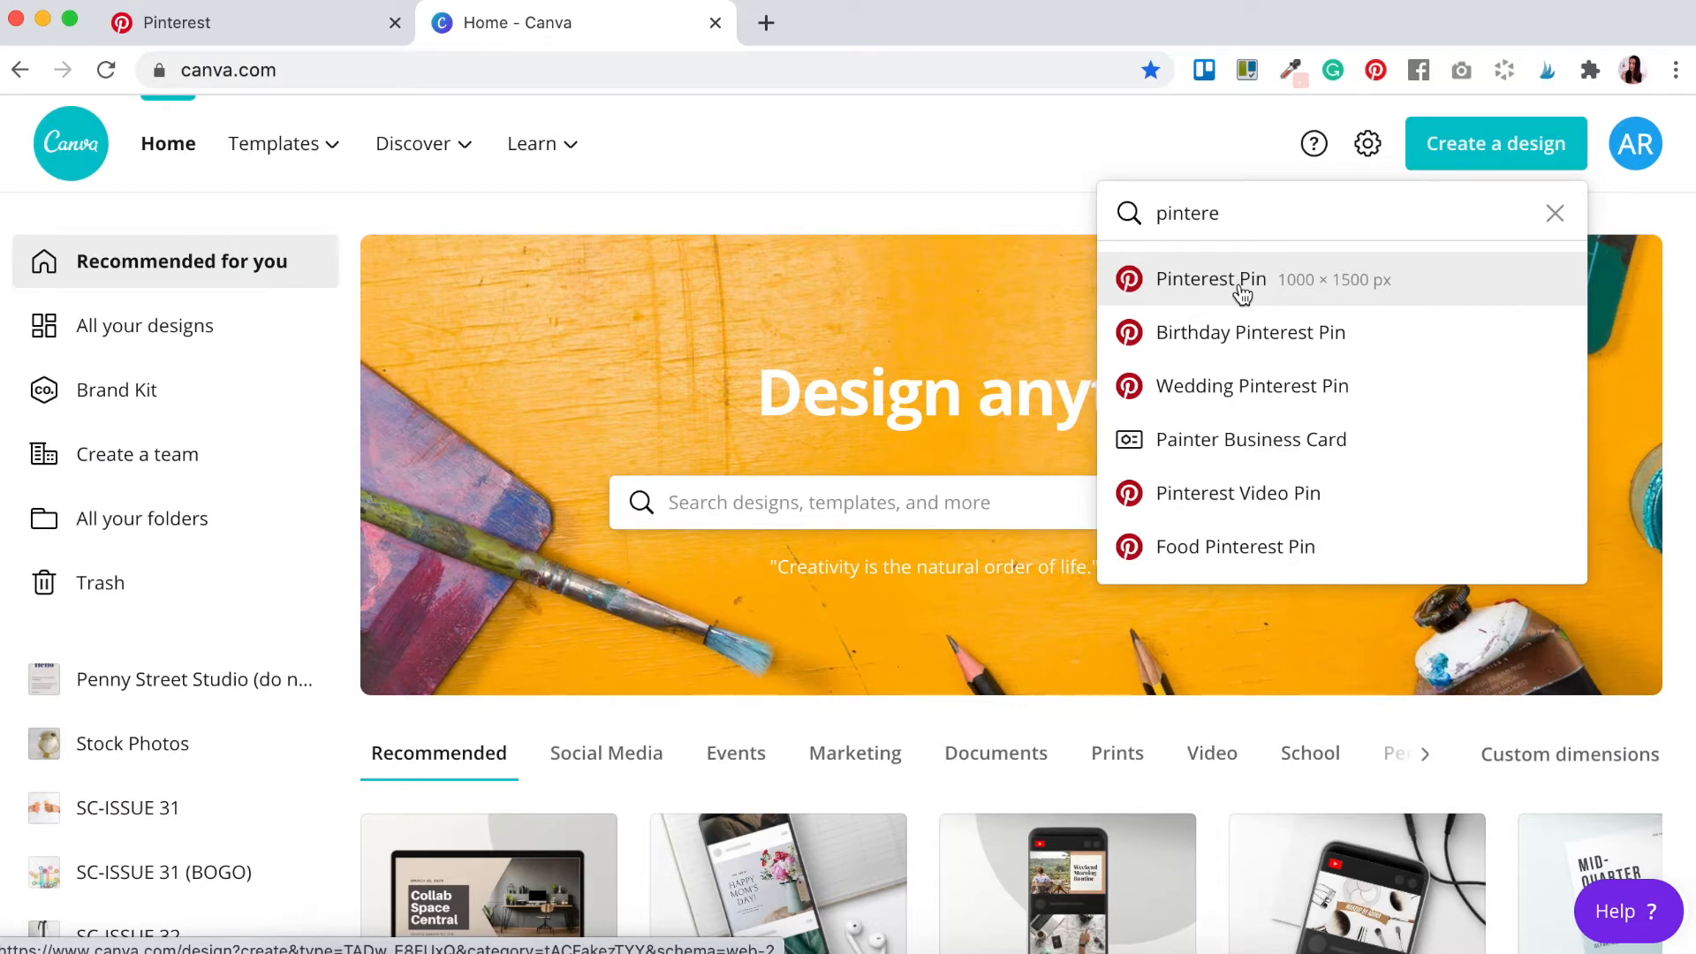
left_click(1202, 283)
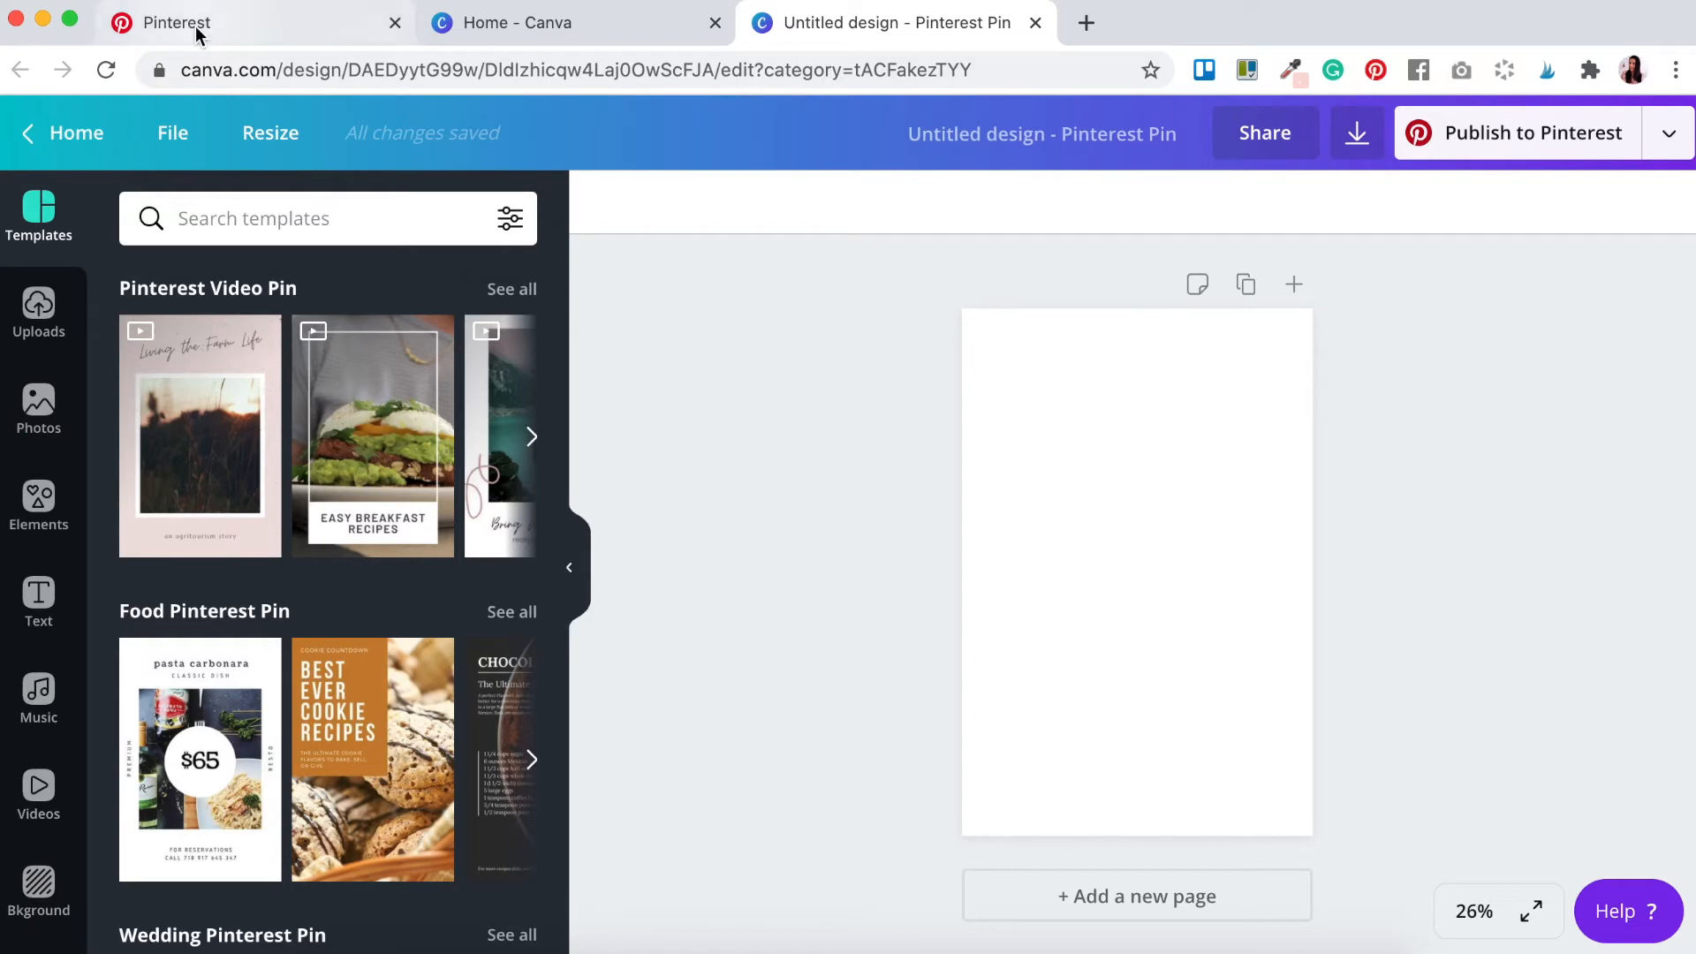
Step: Switch to Pinterest, open the Makeover Your Branding With This Brand Board Template pin from Top Pins and examine its layout
left_click(237, 32)
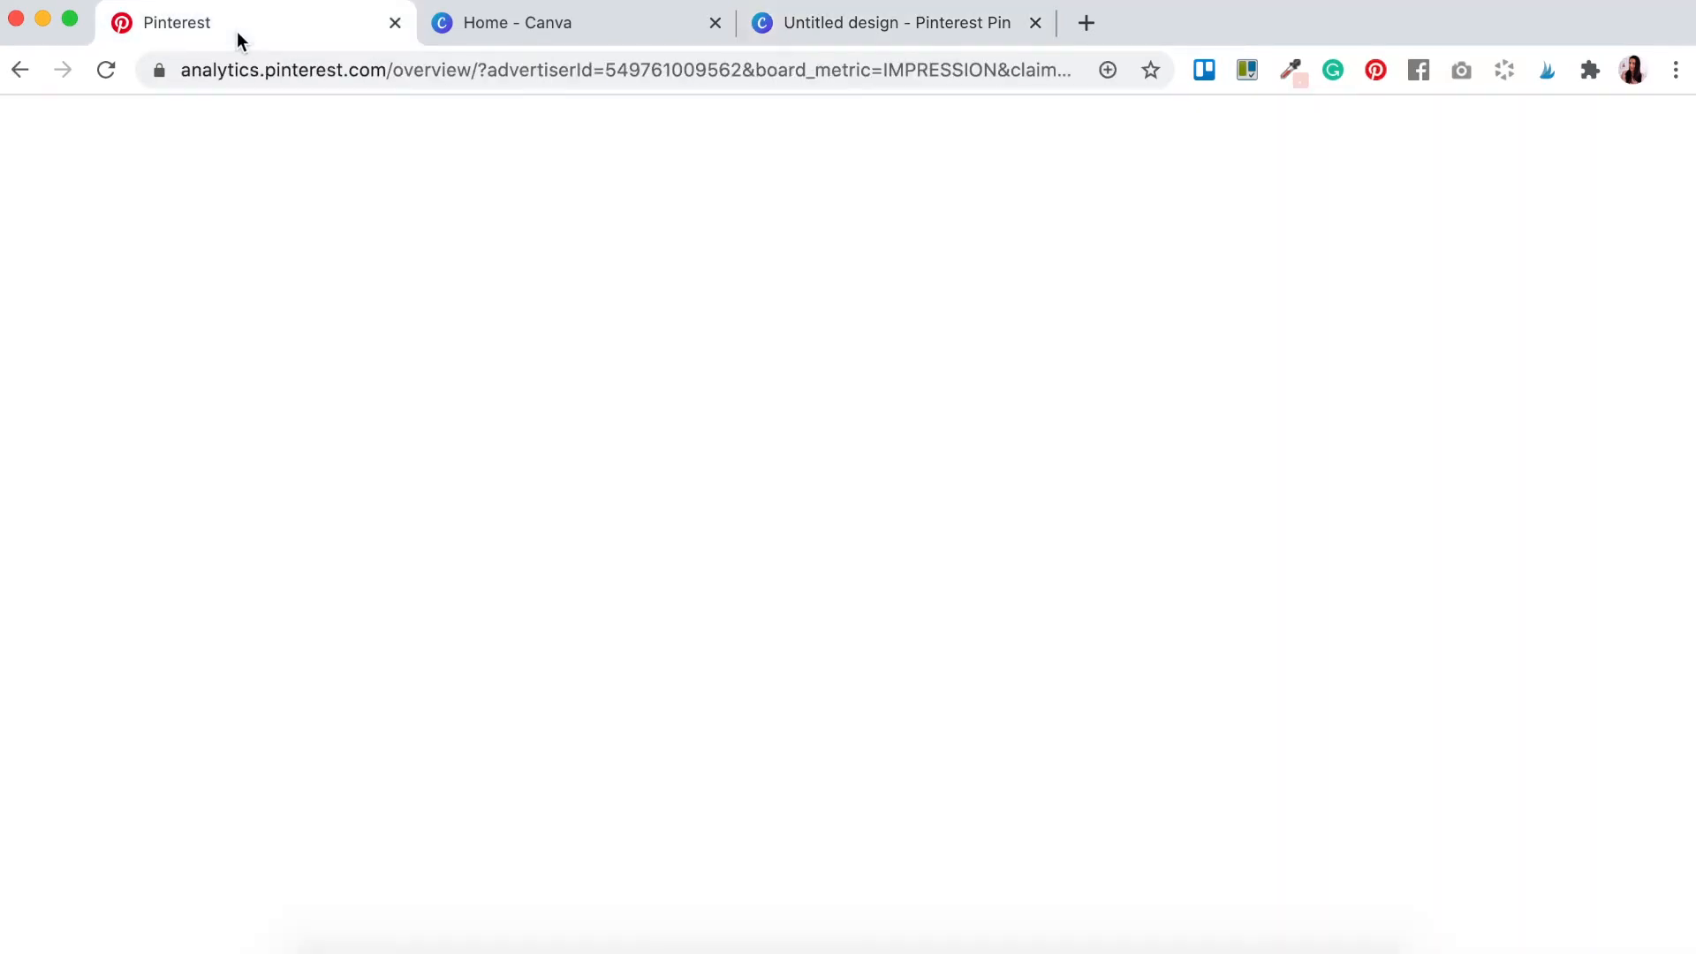
scroll(537, 686, "down", 2)
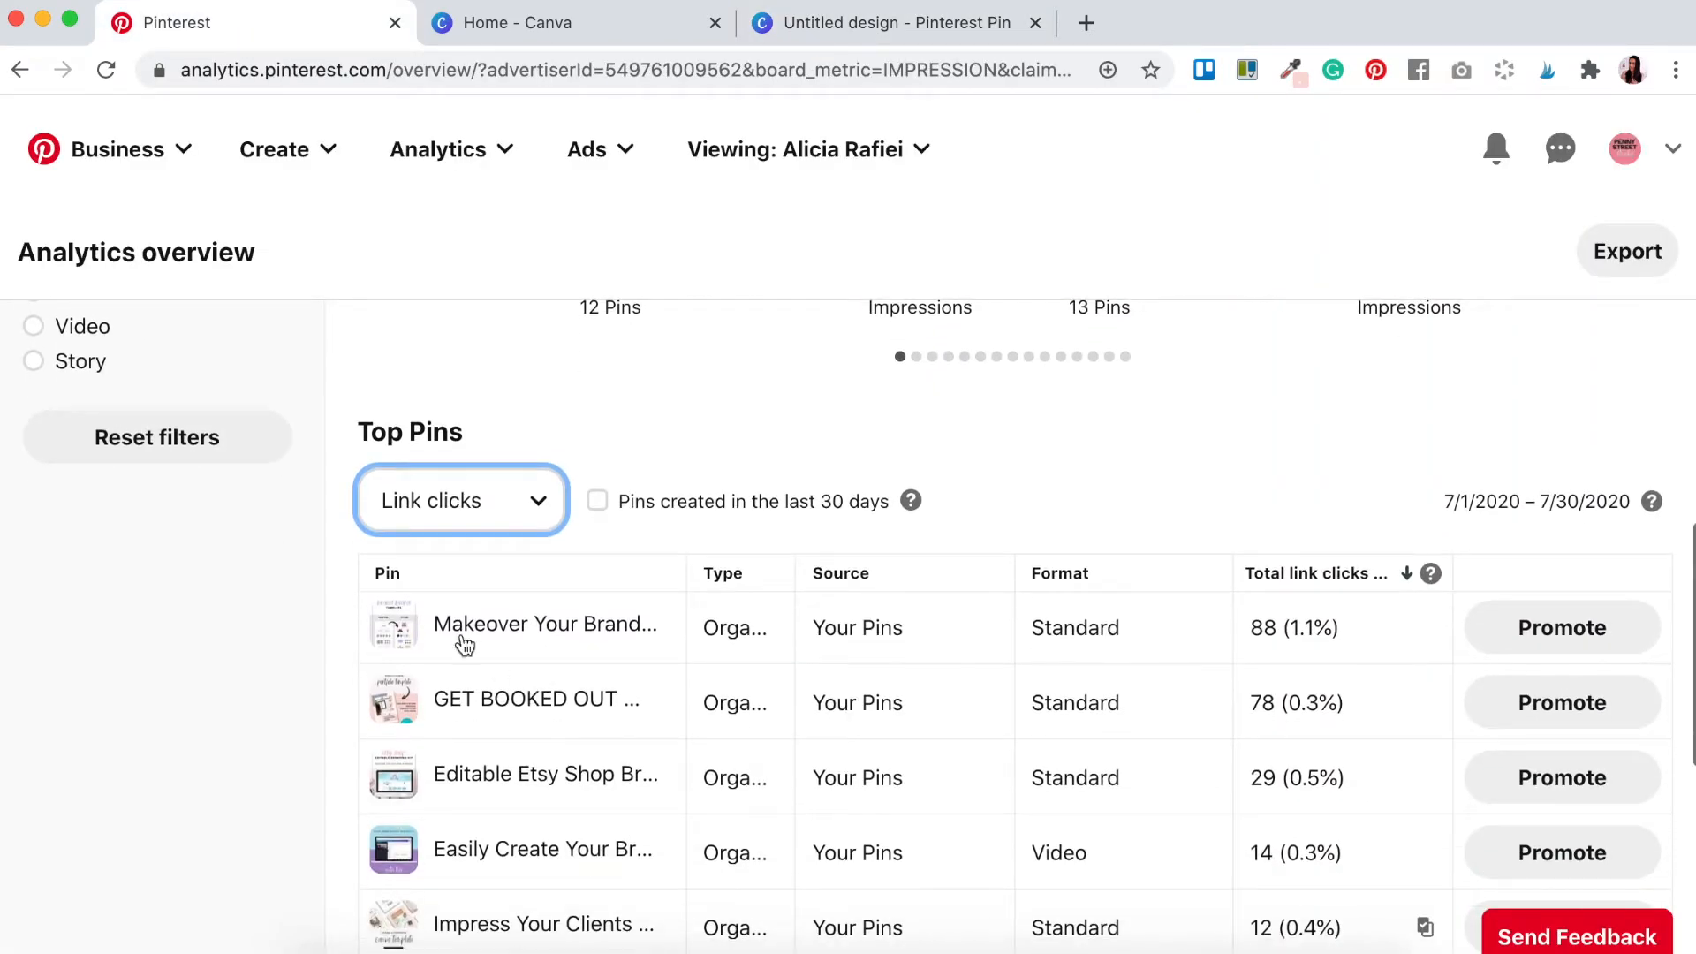
left_click(486, 636)
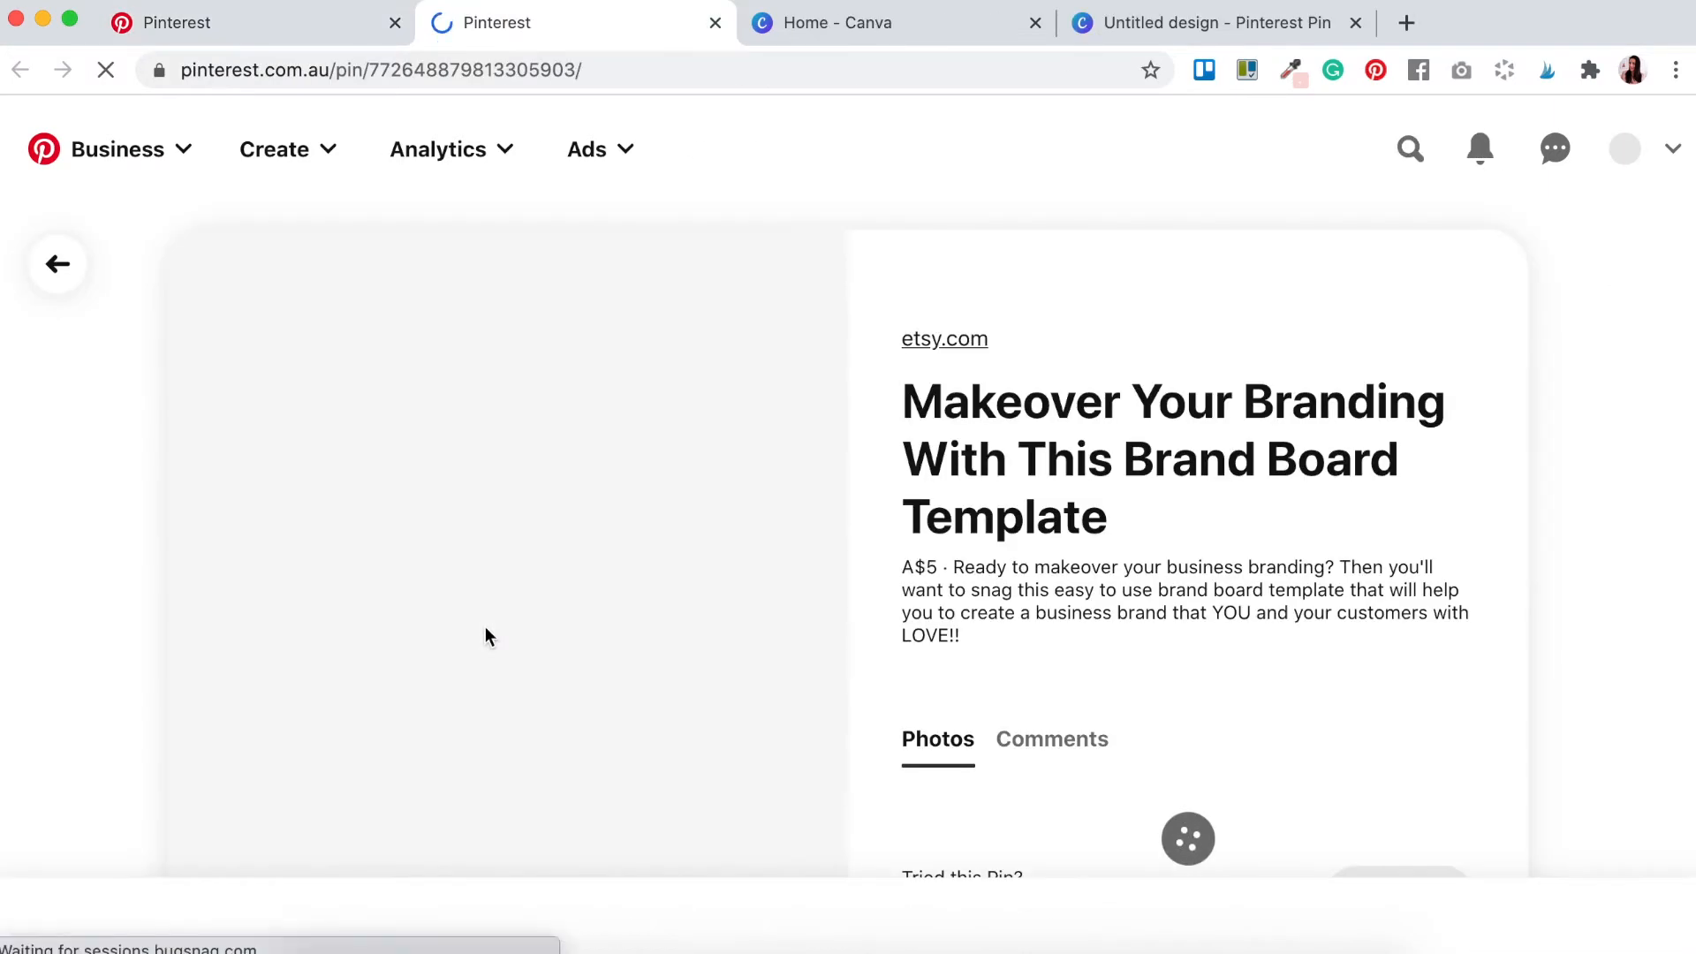
scroll(863, 677, "down", 5)
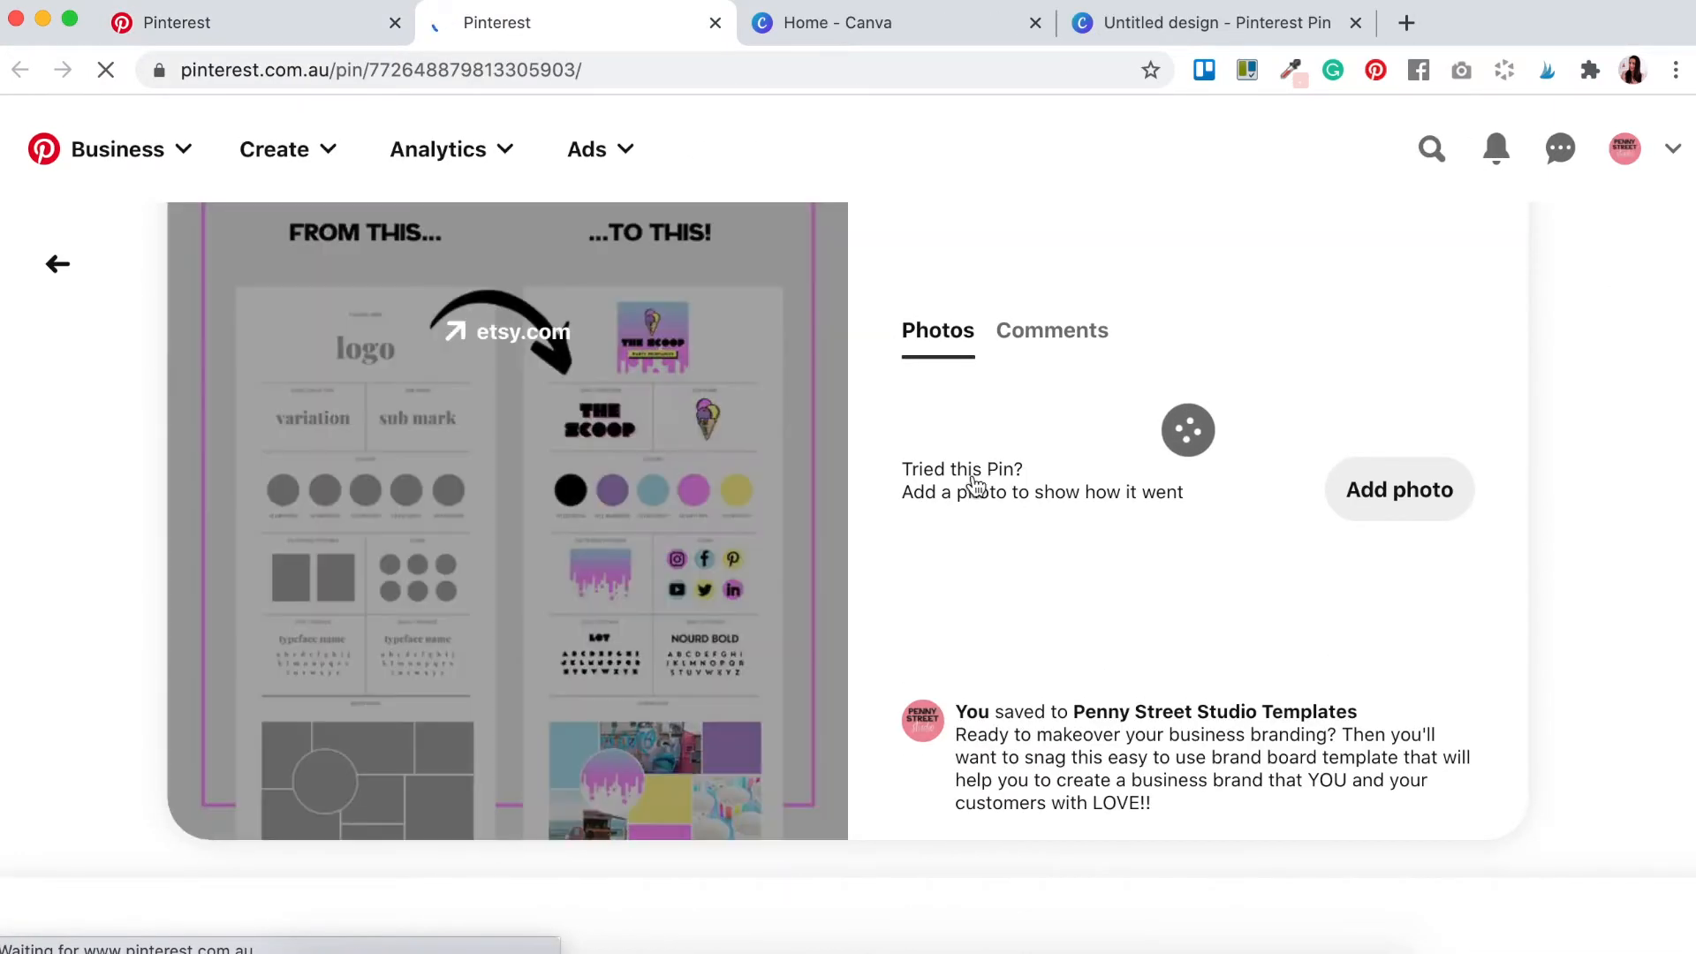
scroll(877, 446, "up", 5)
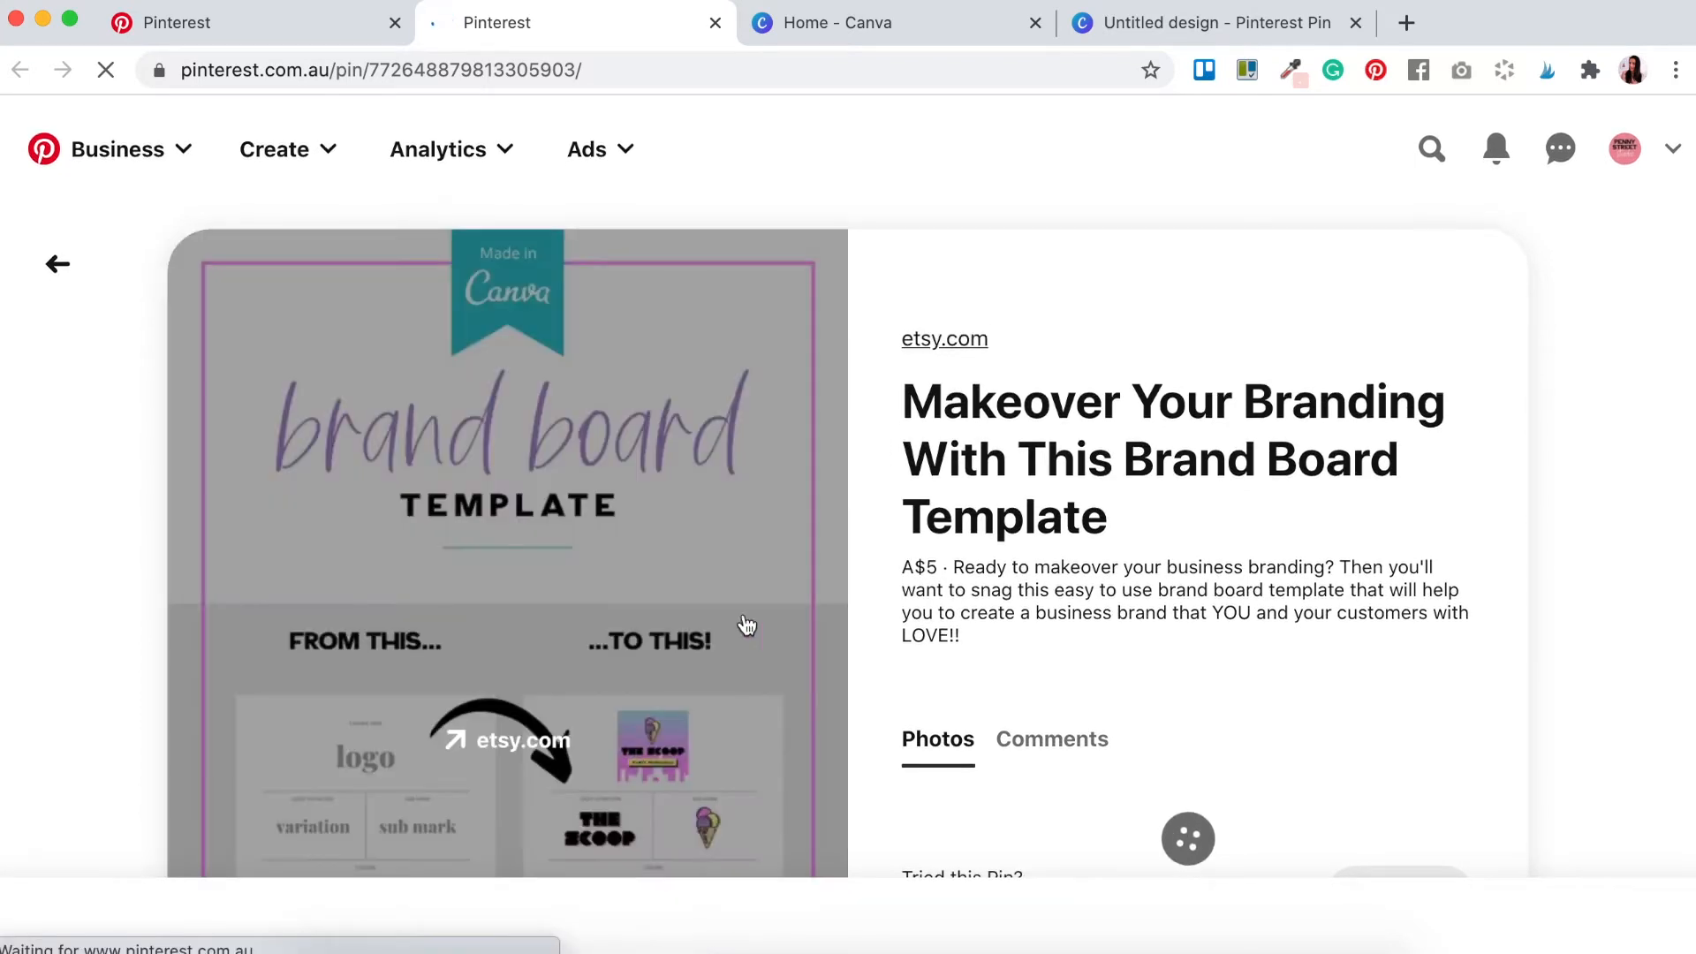
scroll(863, 657, "down", 2)
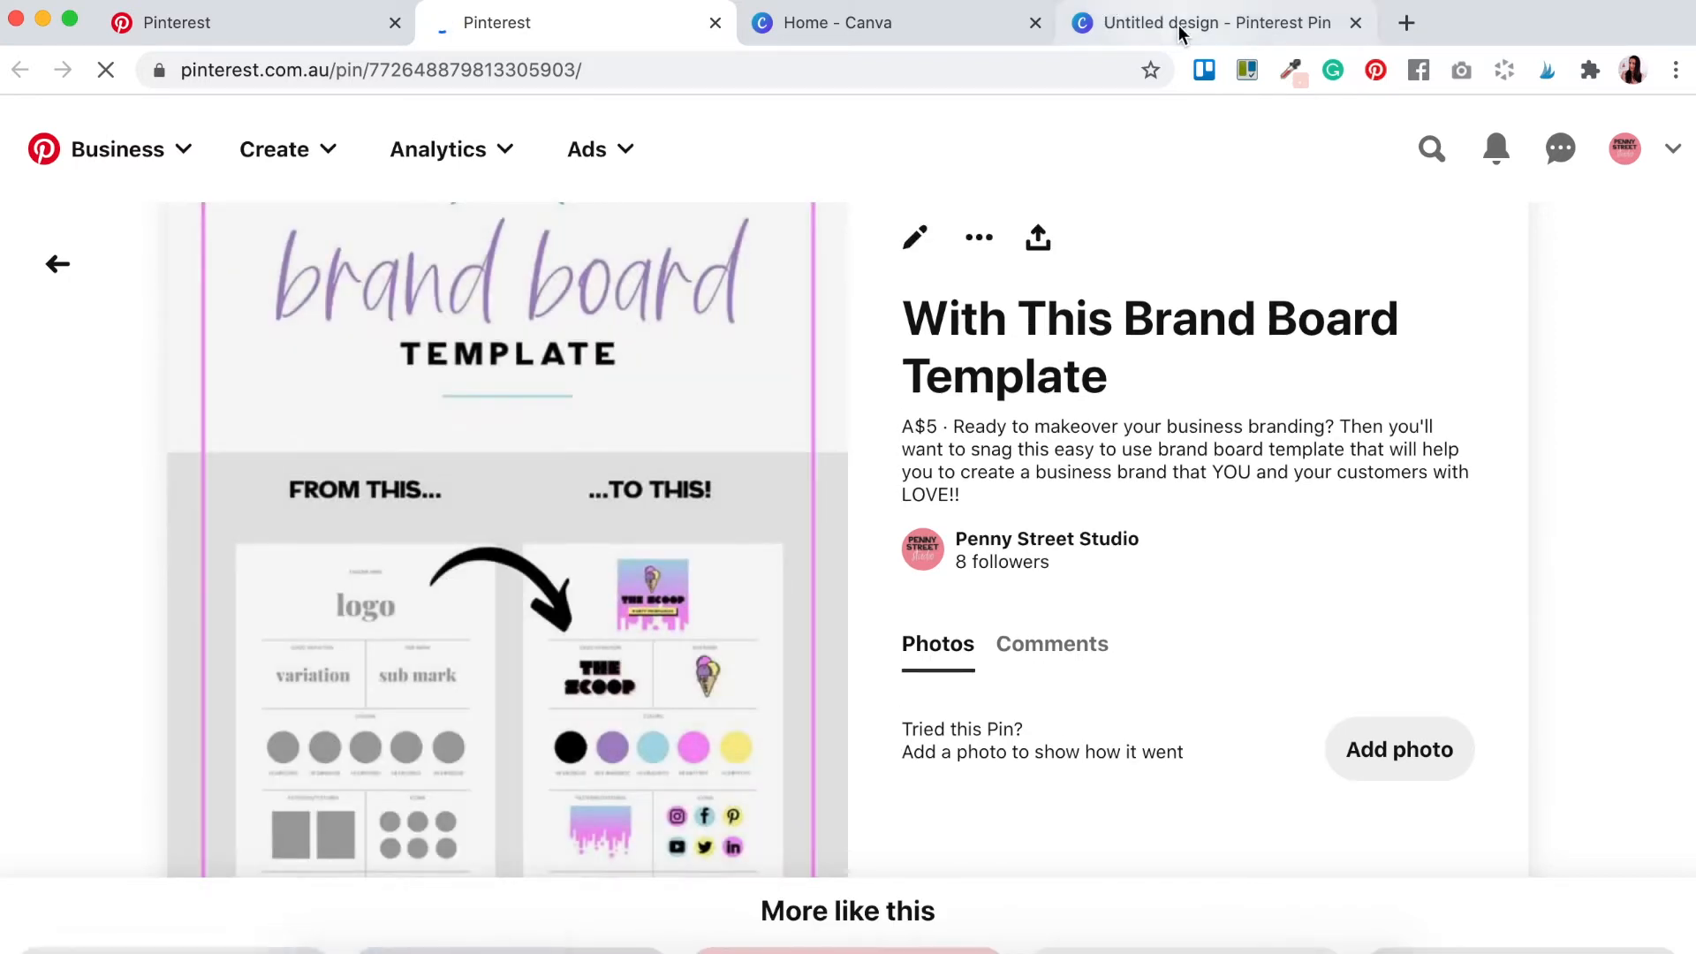
Step: Switch back to the blank Canva pin and set its background to the pale blue-grey from the Brand colors palette
left_click(1179, 25)
left_click(1027, 341)
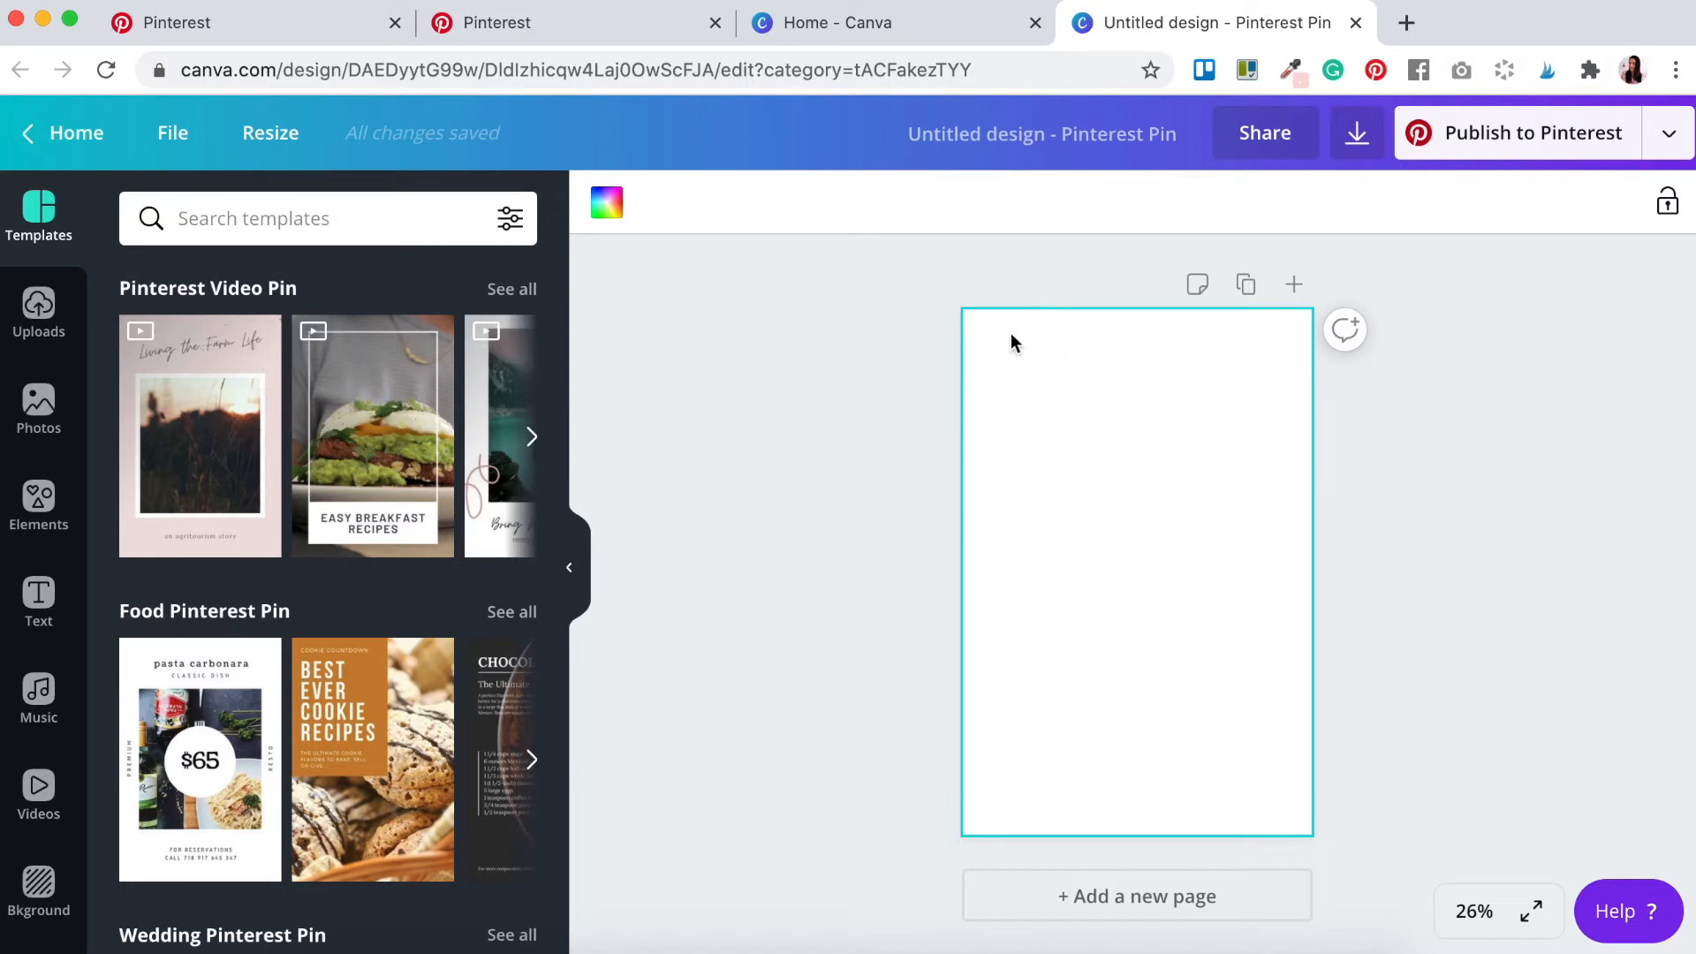
left_click(607, 202)
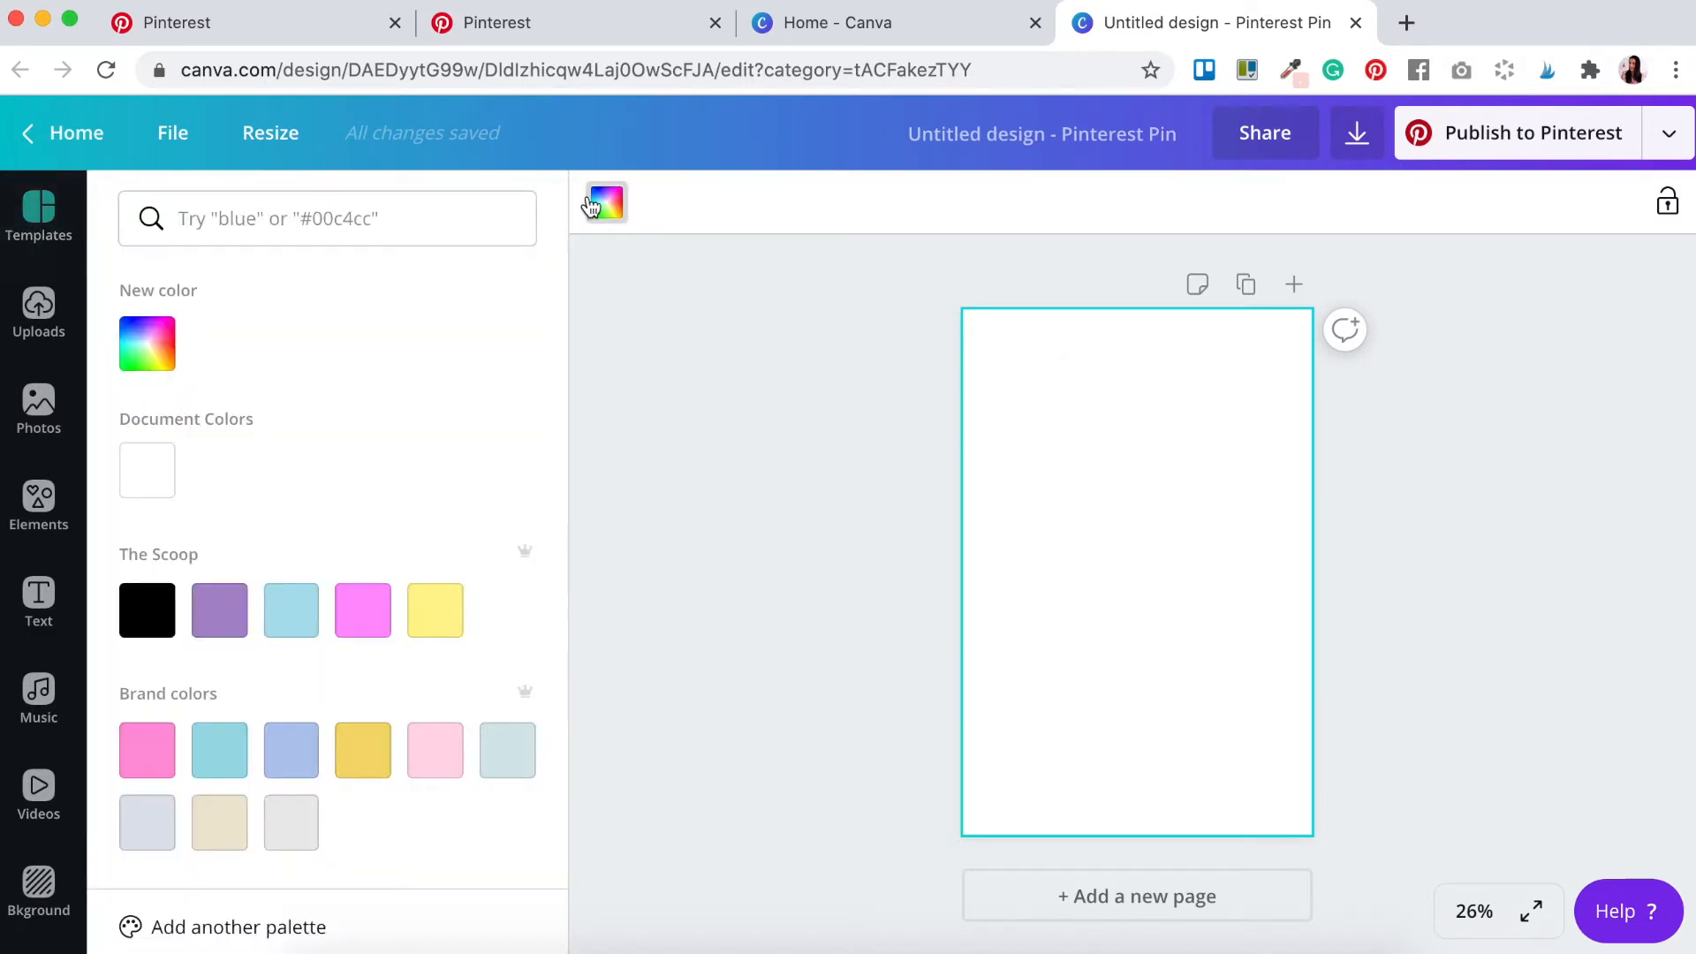
scroll(437, 491, "down", 1)
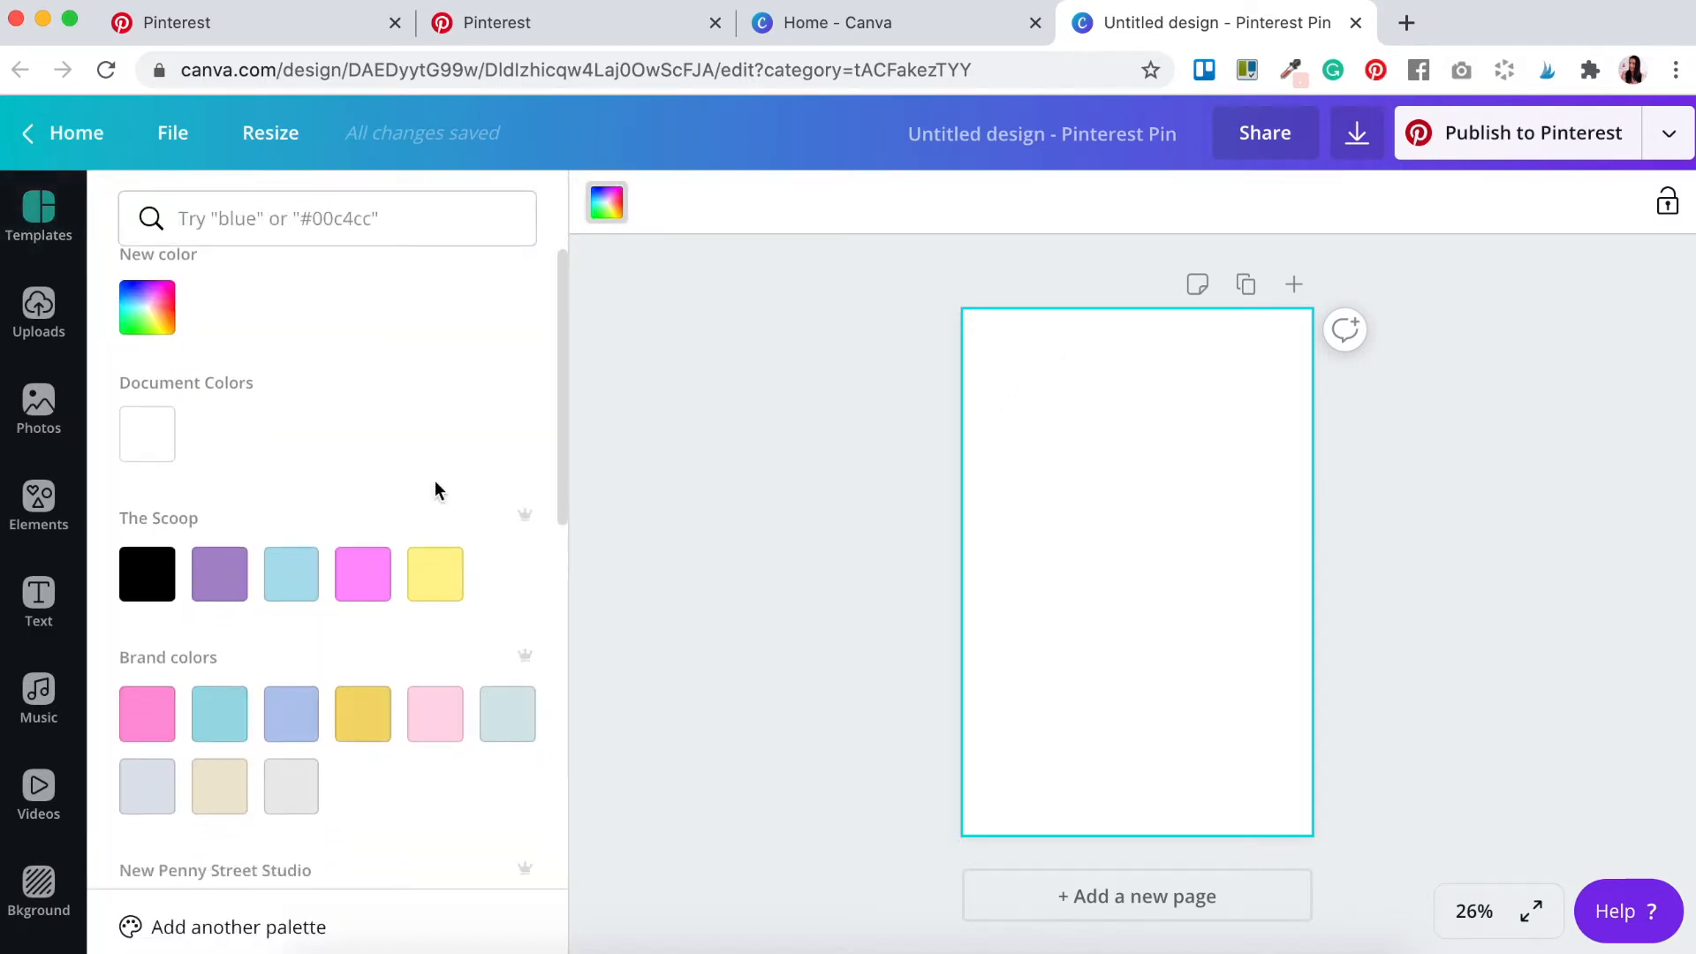
left_click(148, 789)
left_click(1328, 482)
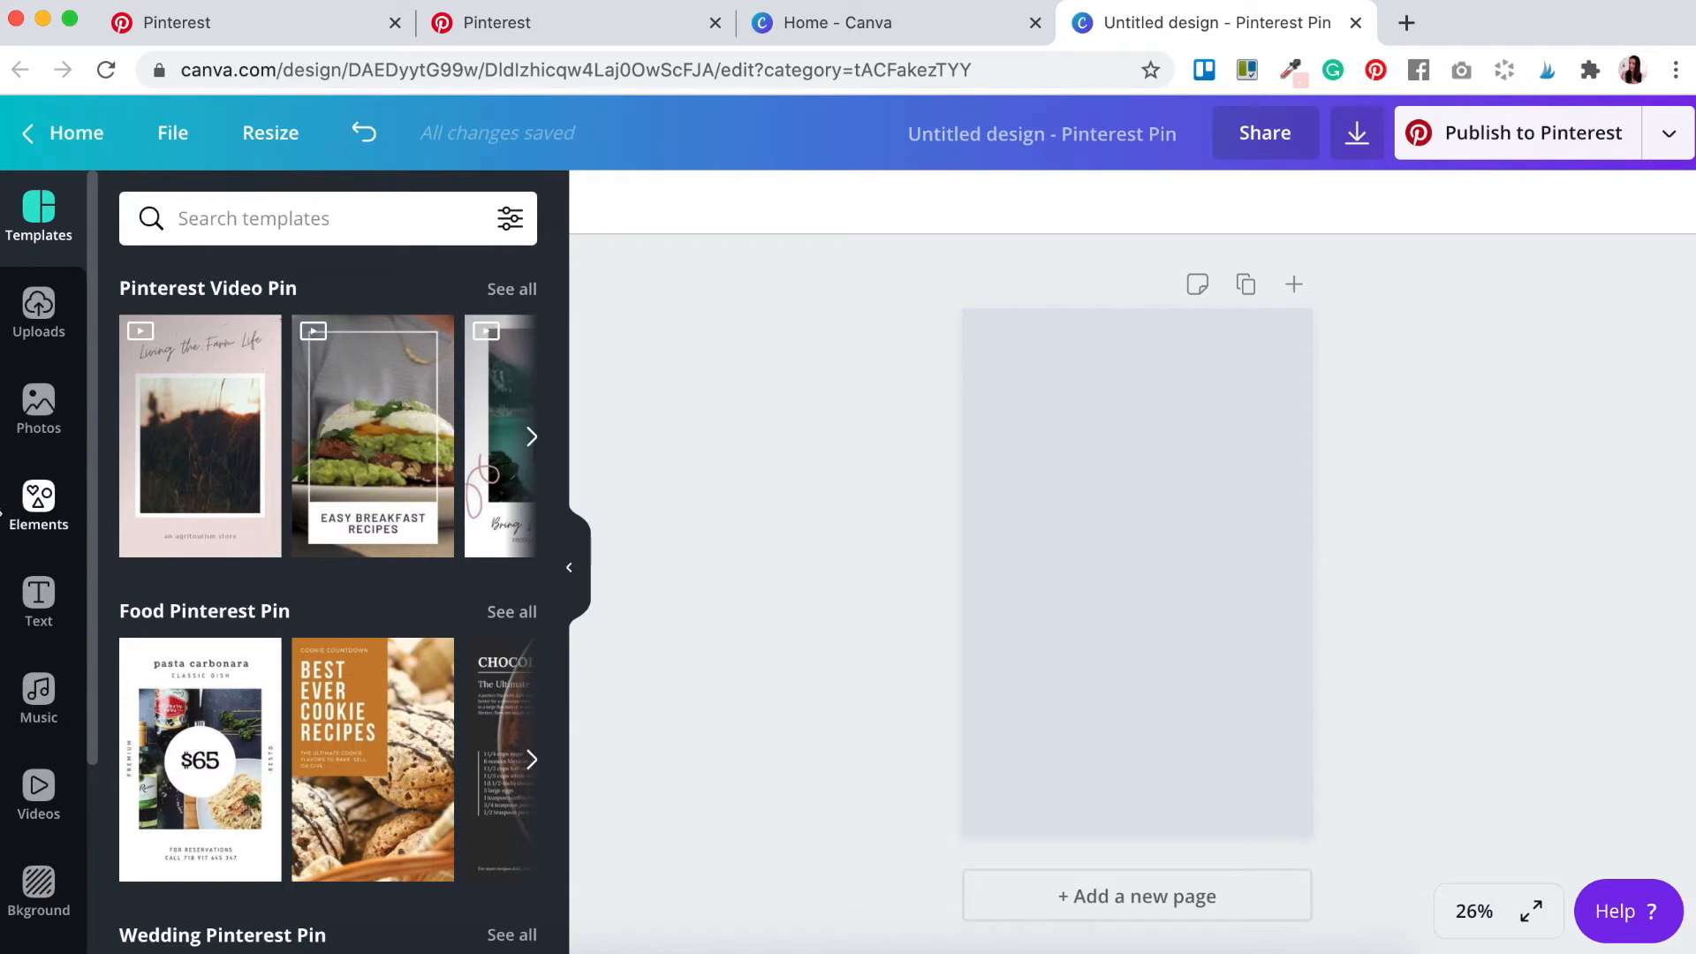
Step: Add the sharp-cornered square outline from the Shapes collection to the pin
left_click(46, 507)
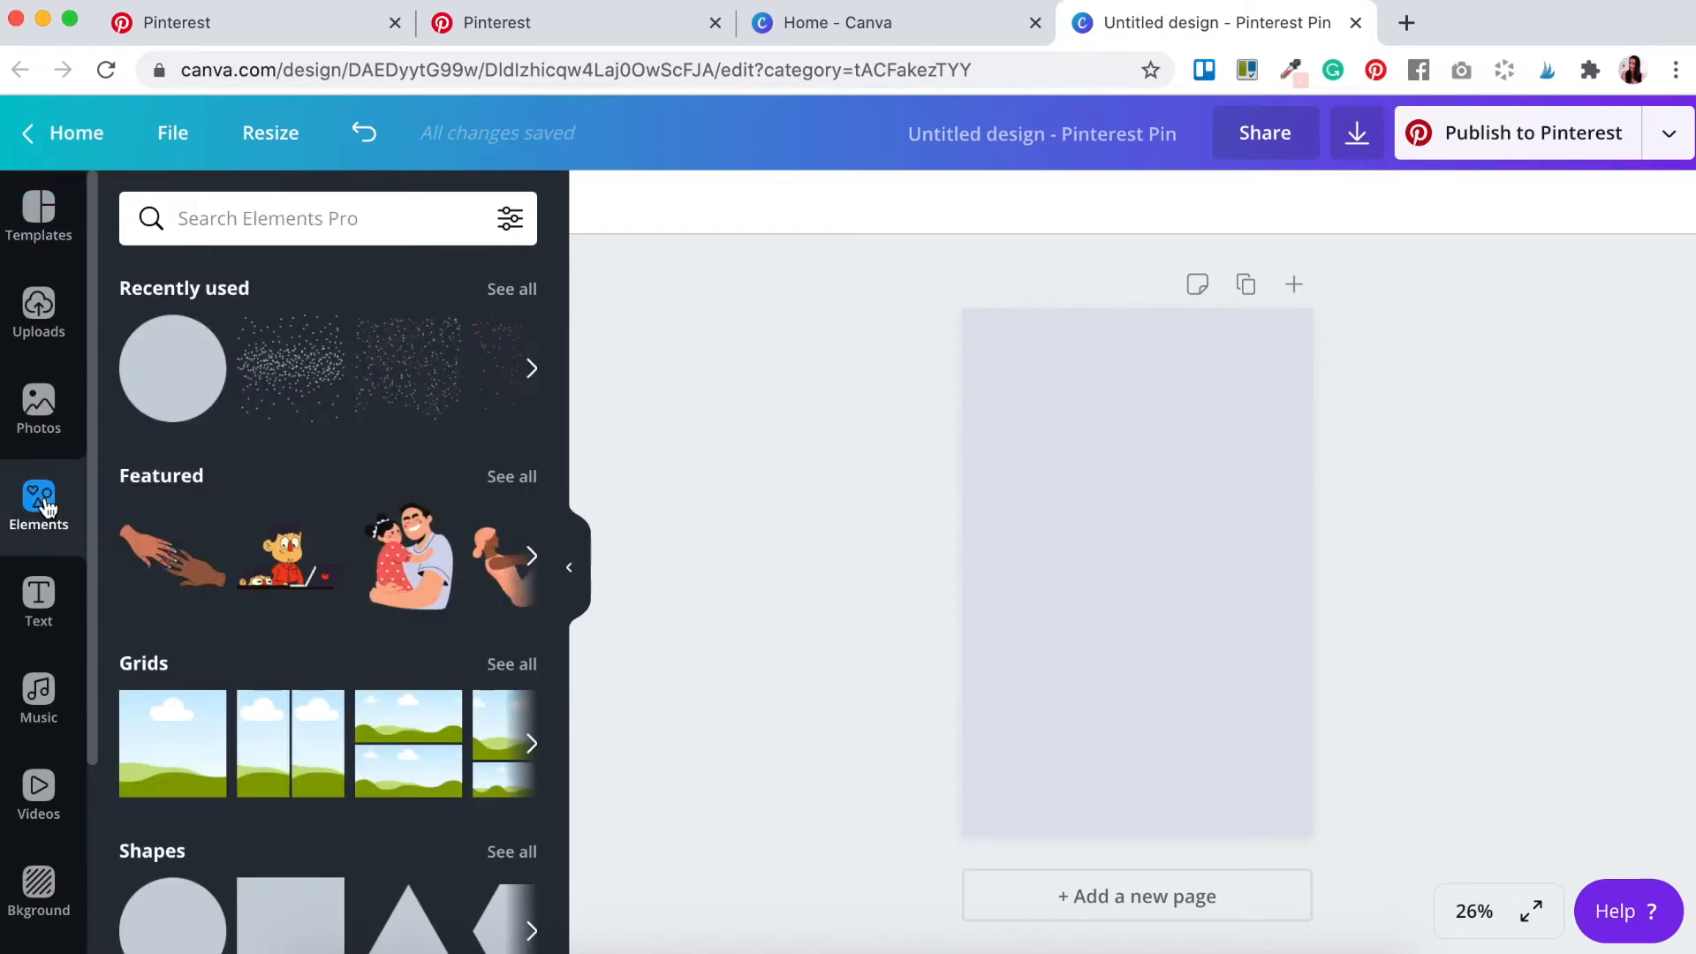
scroll(265, 530, "down", 3)
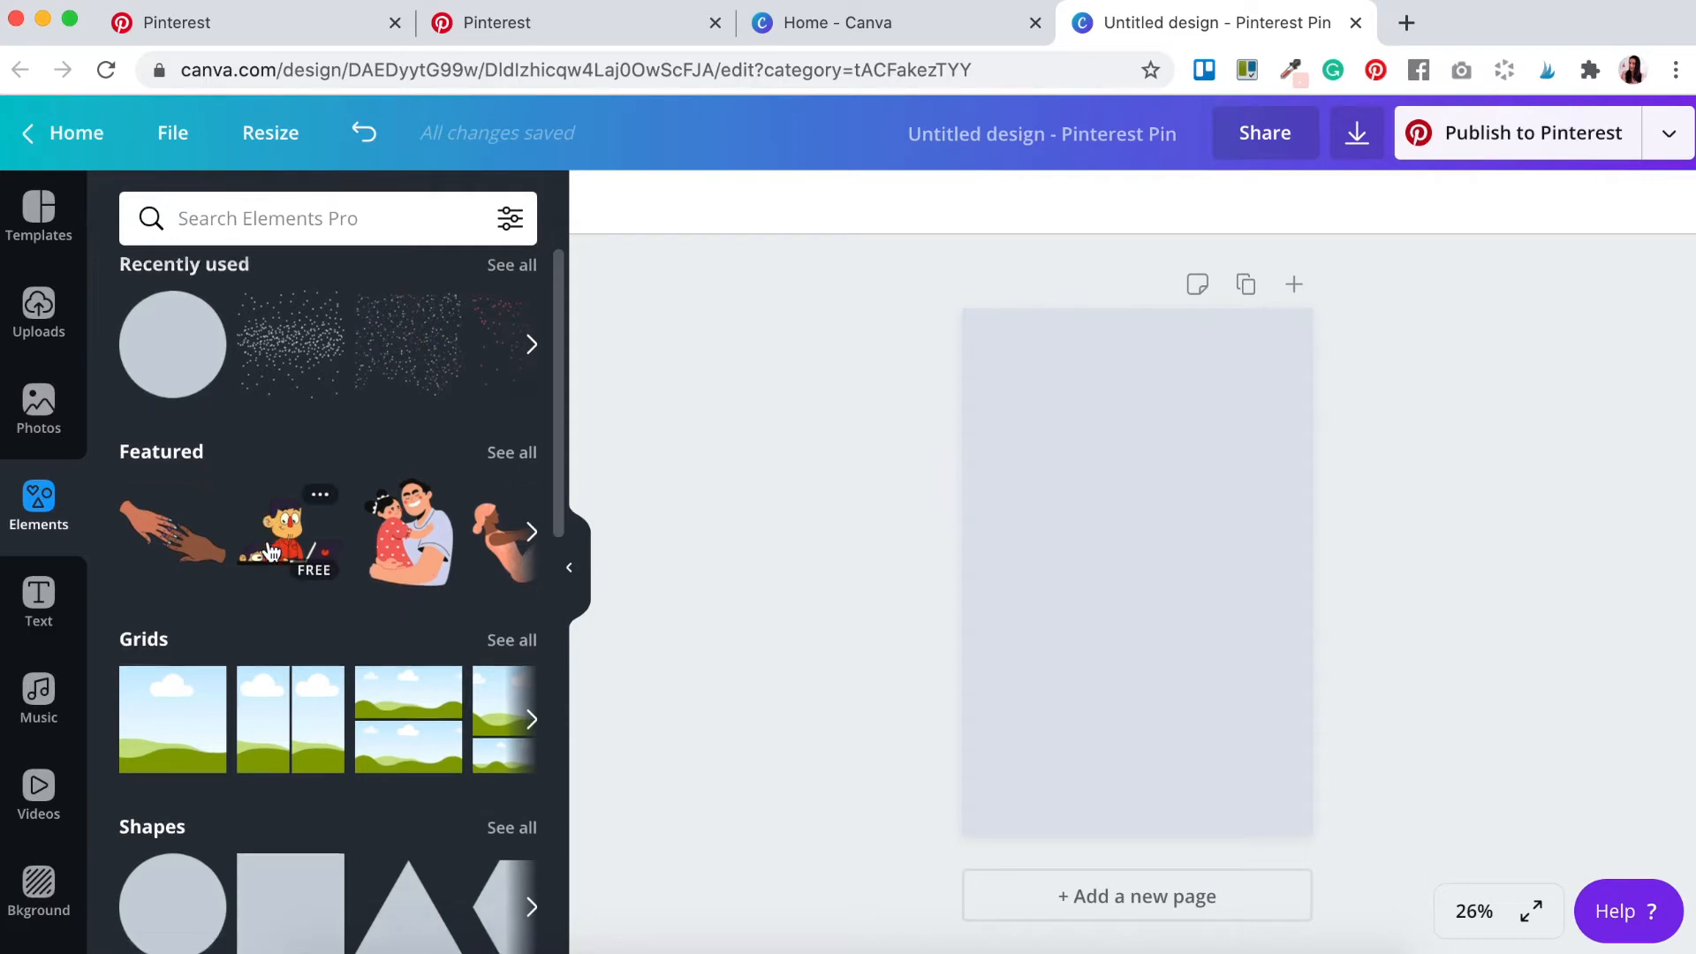
scroll(271, 552, "down", 2)
scroll(271, 552, "up", 2)
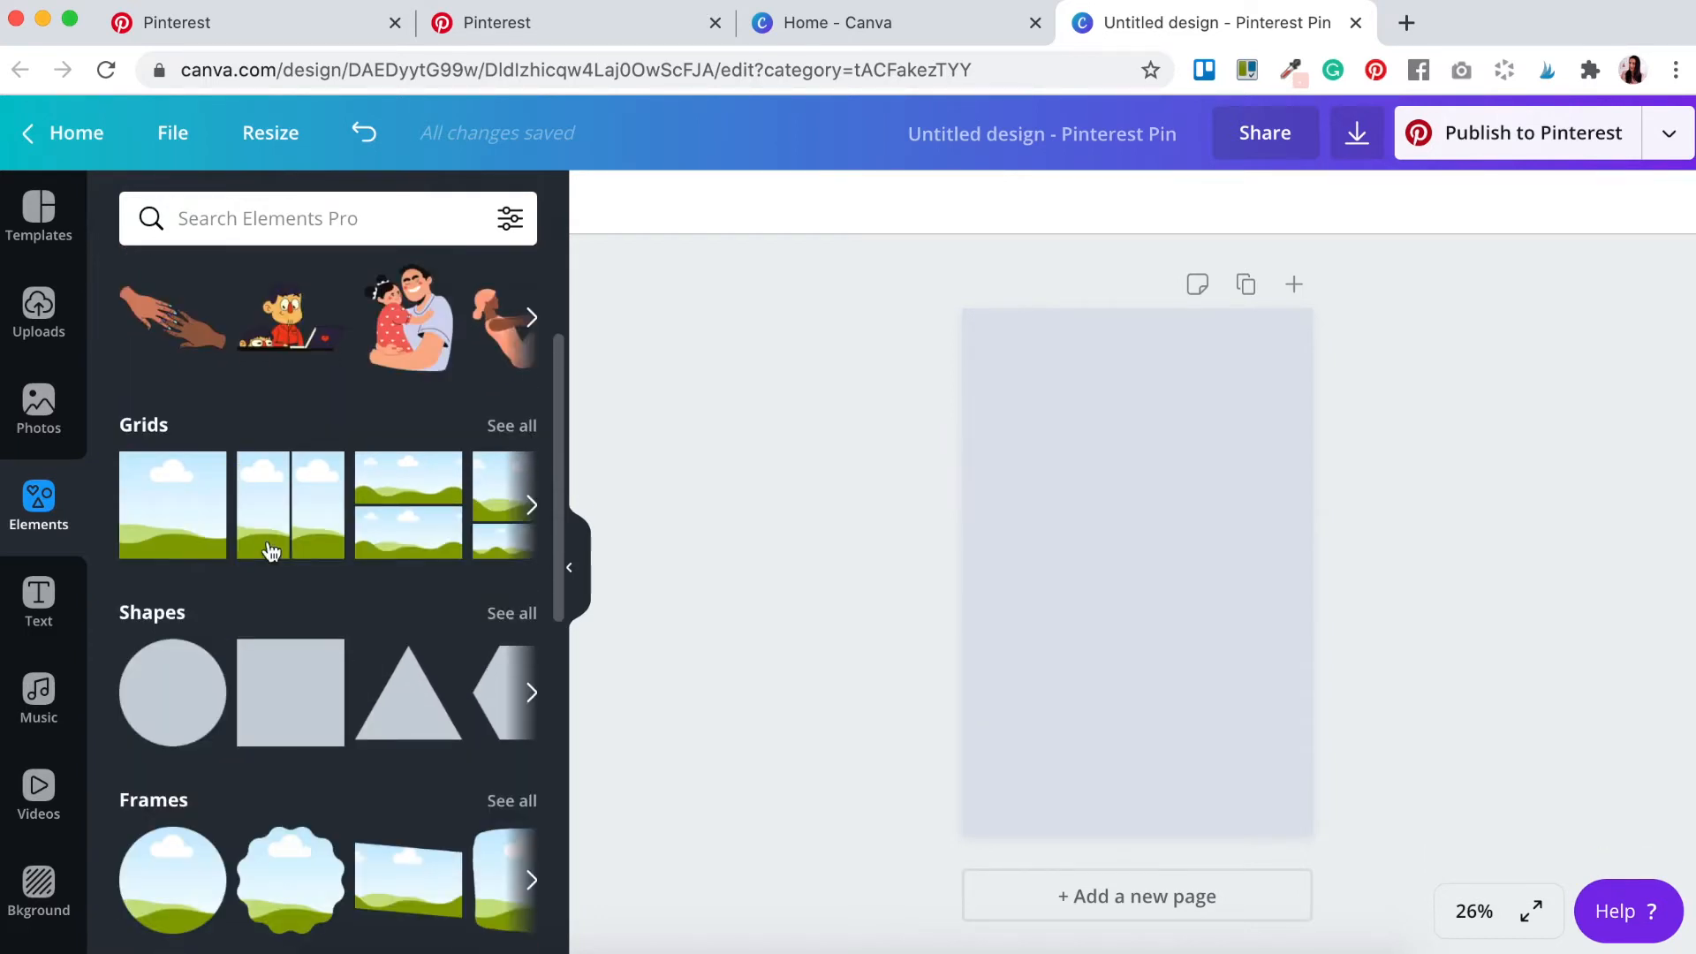
scroll(272, 552, "up", 2)
scroll(271, 552, "down", 4)
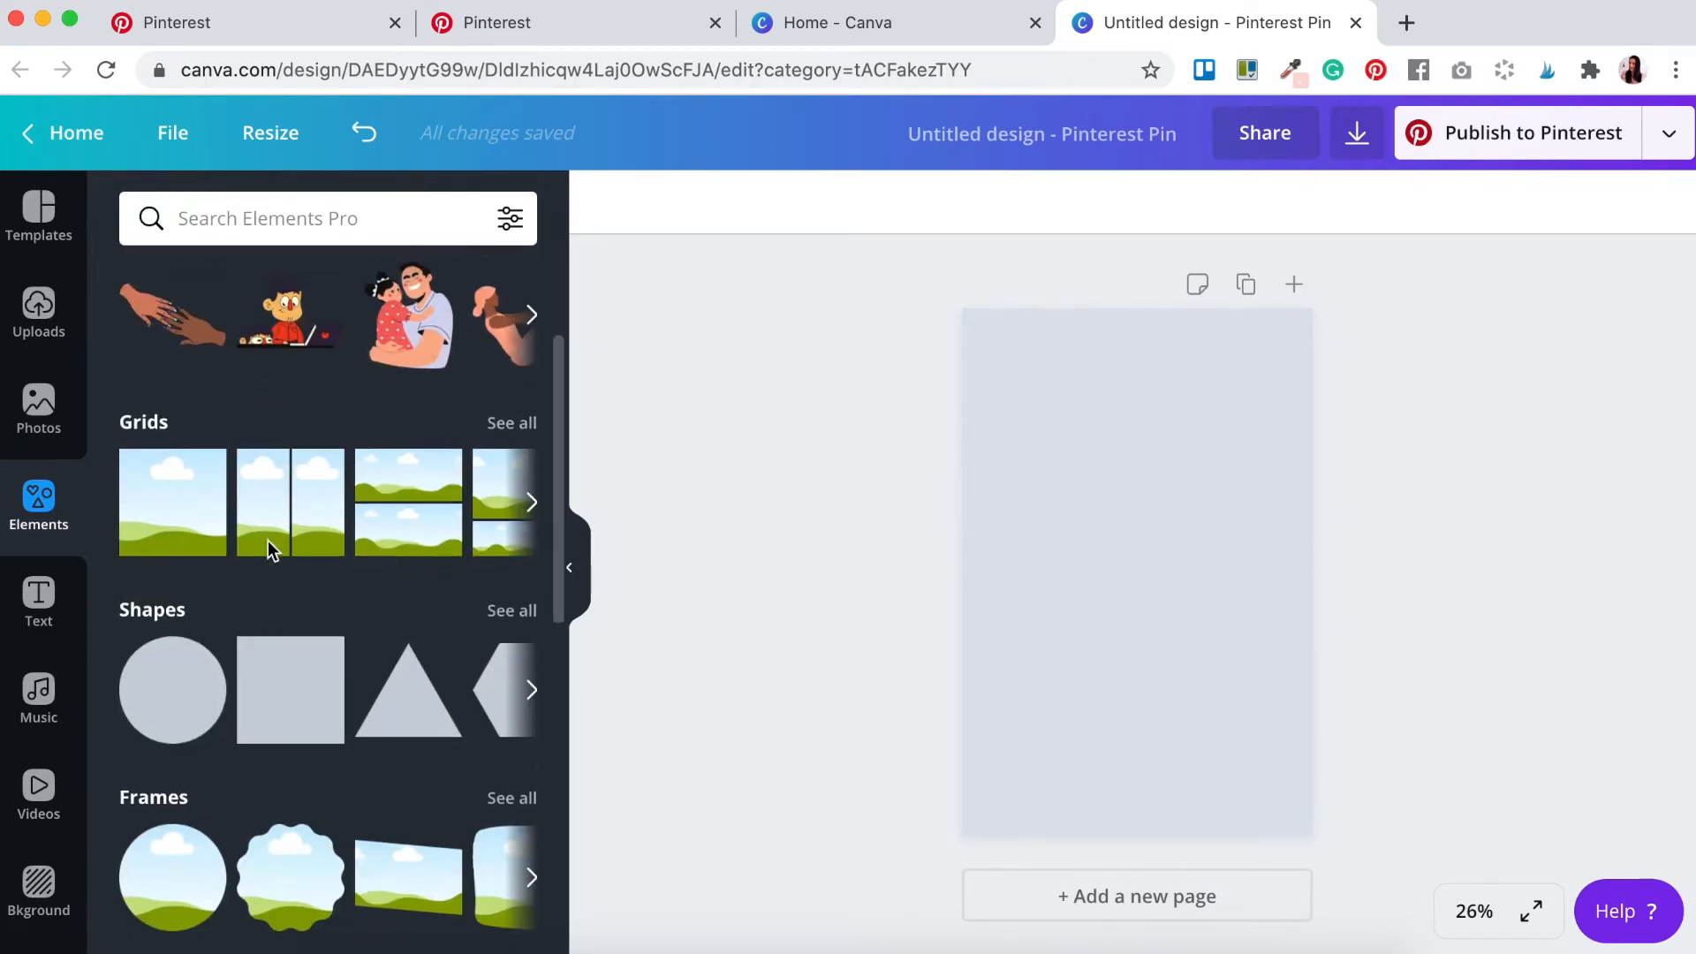
left_click(150, 606)
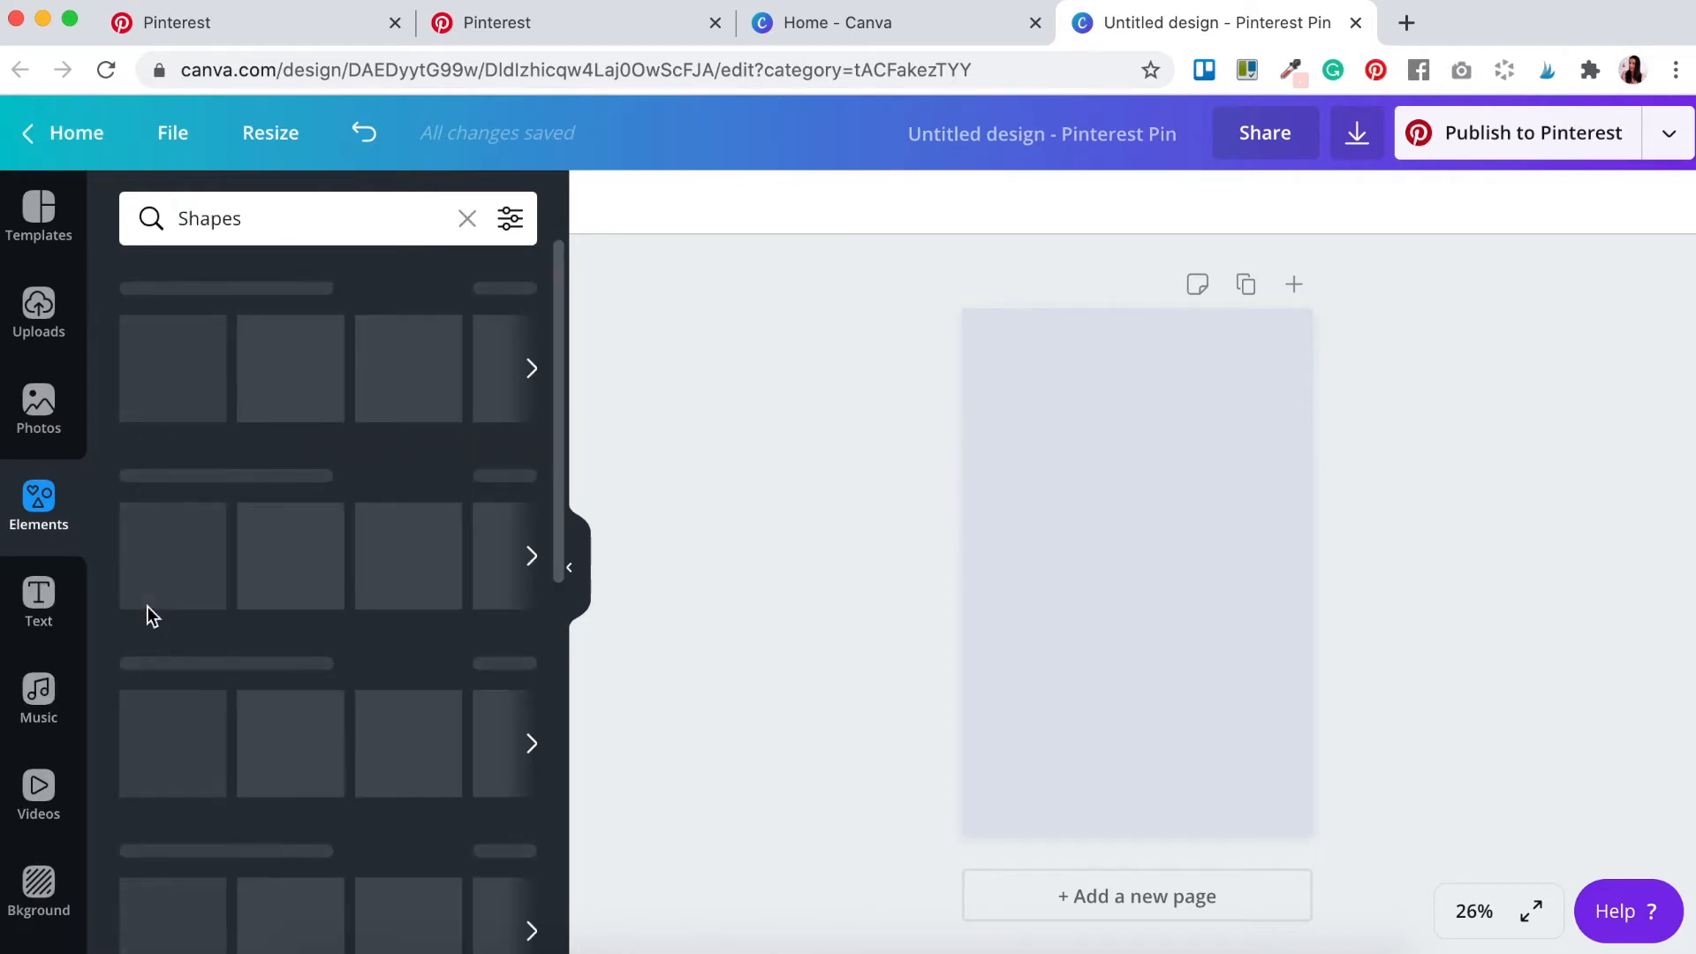
scroll(364, 627, "down", 6)
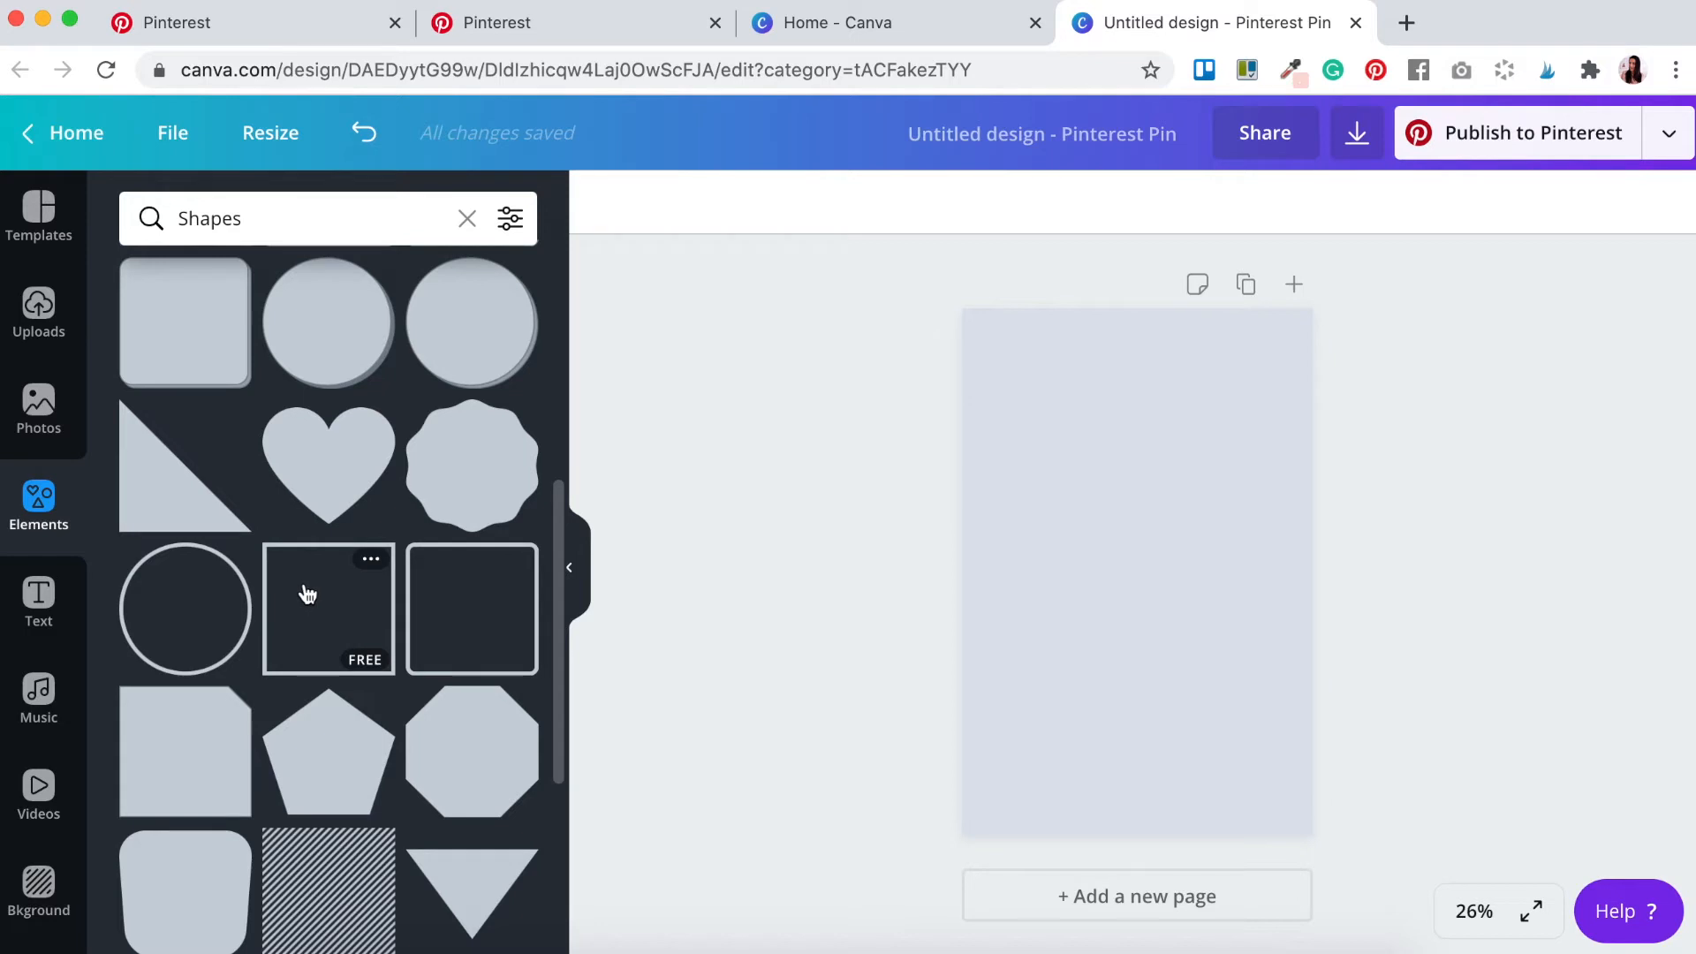
left_click(301, 598)
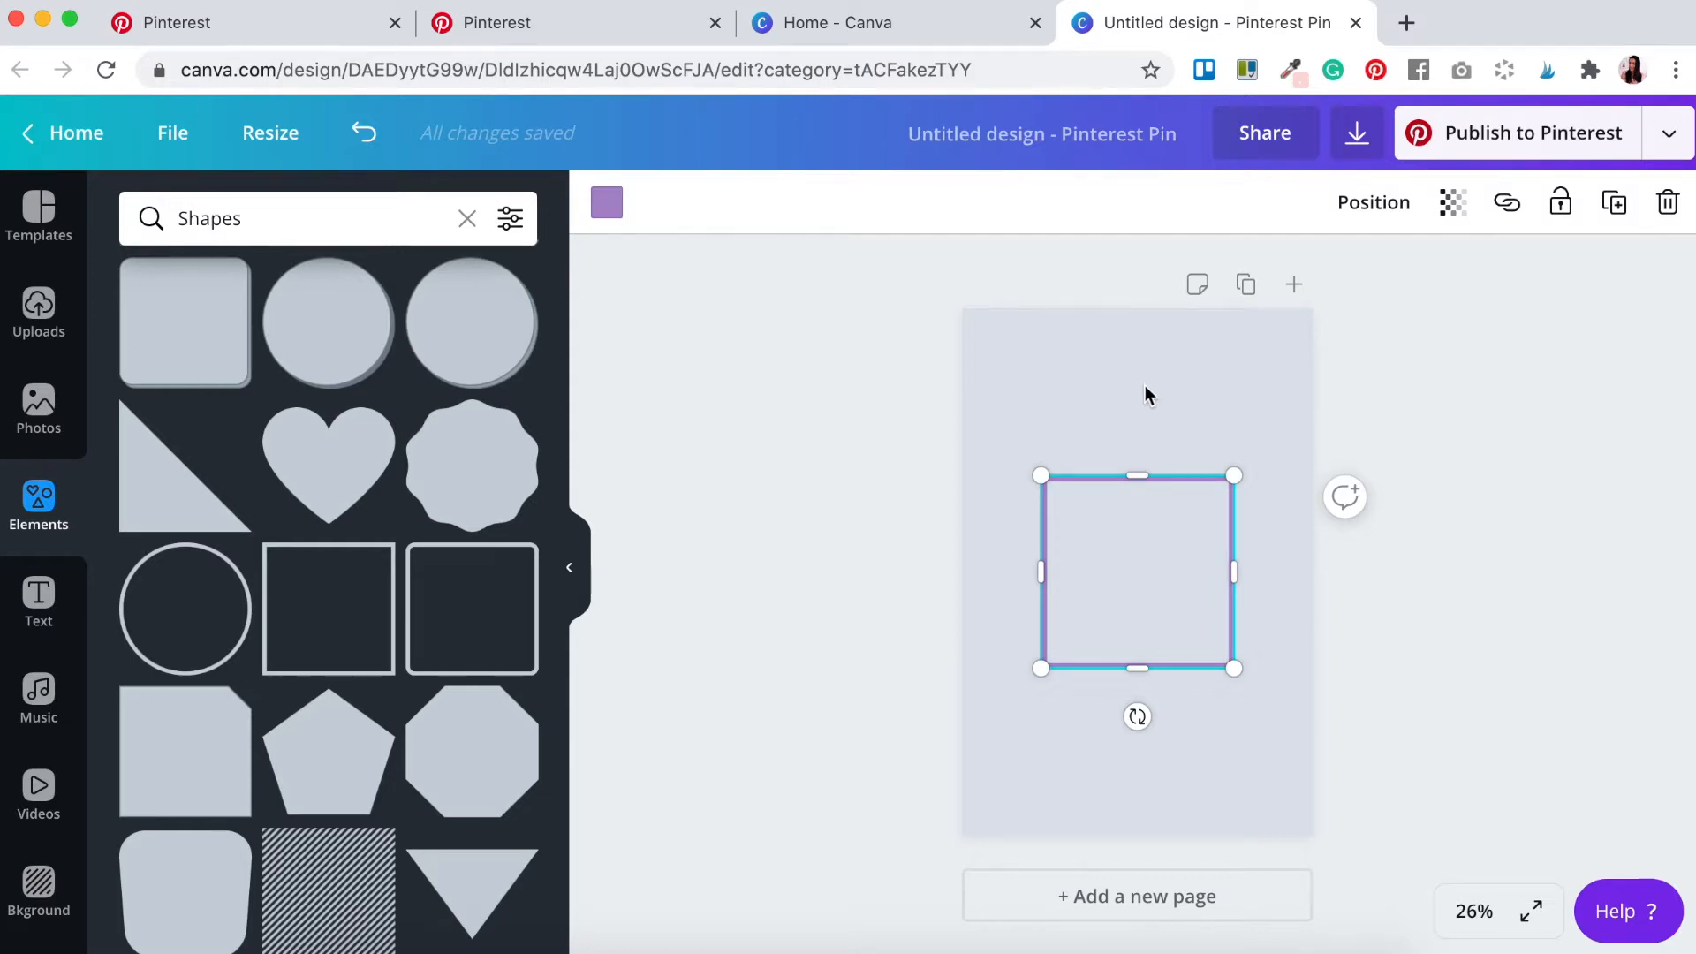
Step: Stretch the purple square outline into a tall portrait frame inset evenly from the pin's edges
left_click_drag(1138, 476, 1138, 345)
left_click_drag(1138, 669, 1088, 640)
left_click_drag(1042, 492, 998, 485)
left_click_drag(1234, 492, 1280, 492)
left_click_drag(1138, 640, 1138, 801)
left_click(1374, 717)
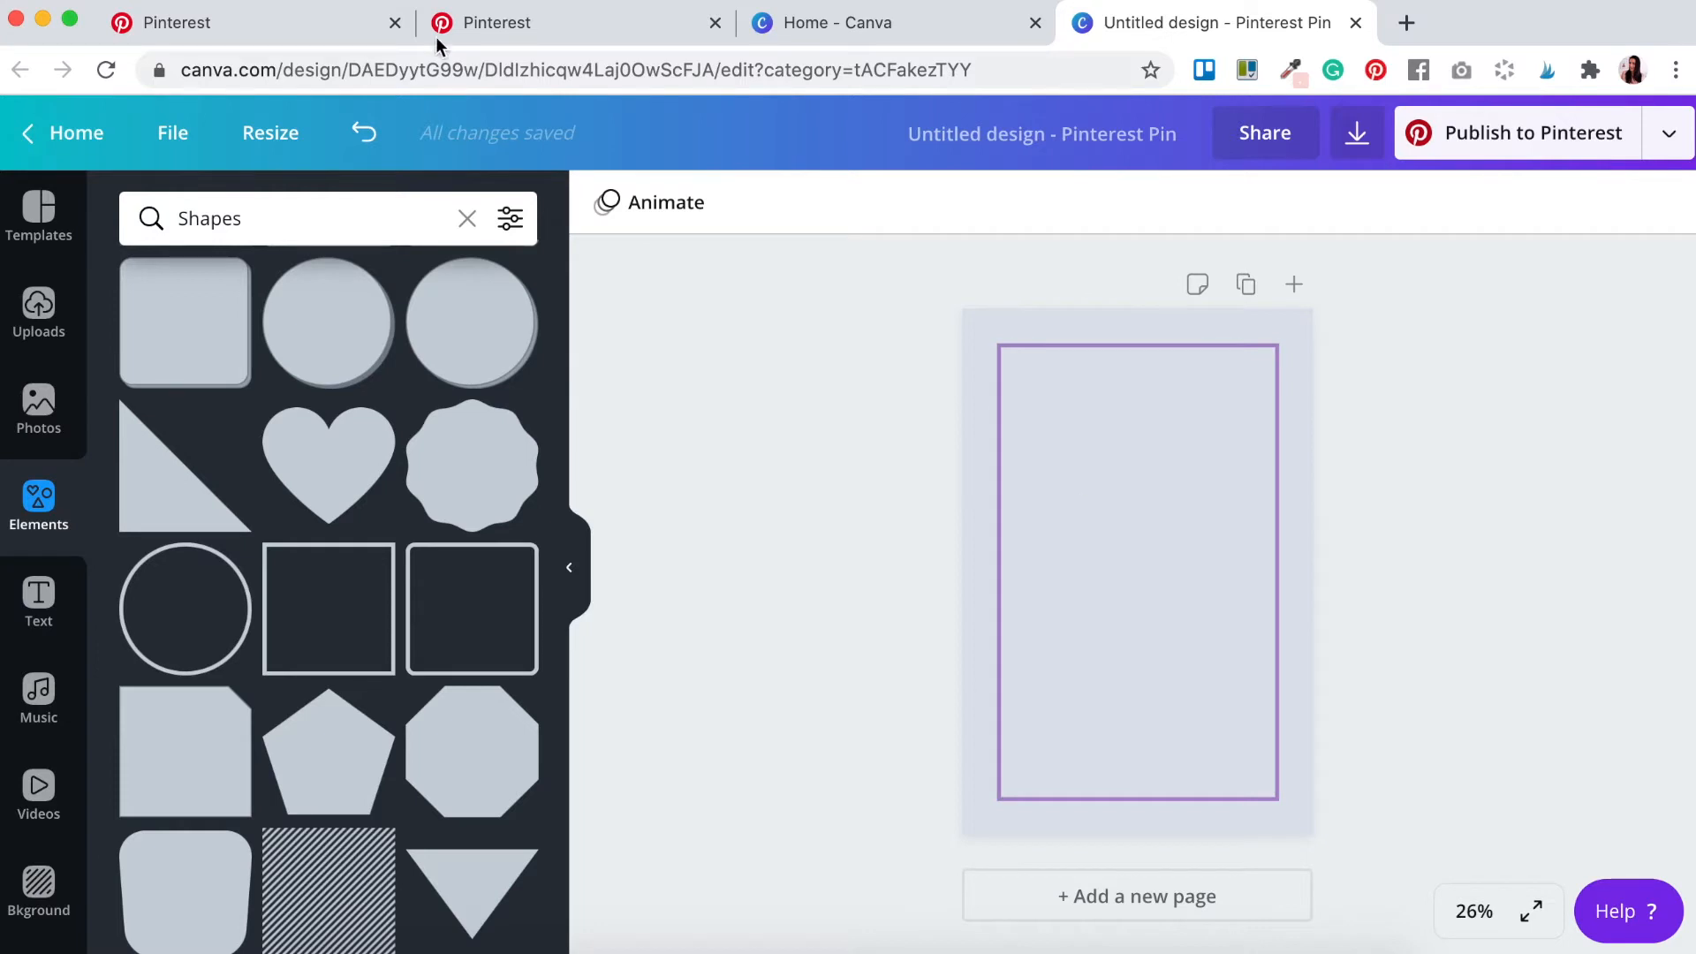
Step: Check the brand board reference pin on Pinterest, return to the Canva pin design and search the elements for "canva"
left_click(530, 26)
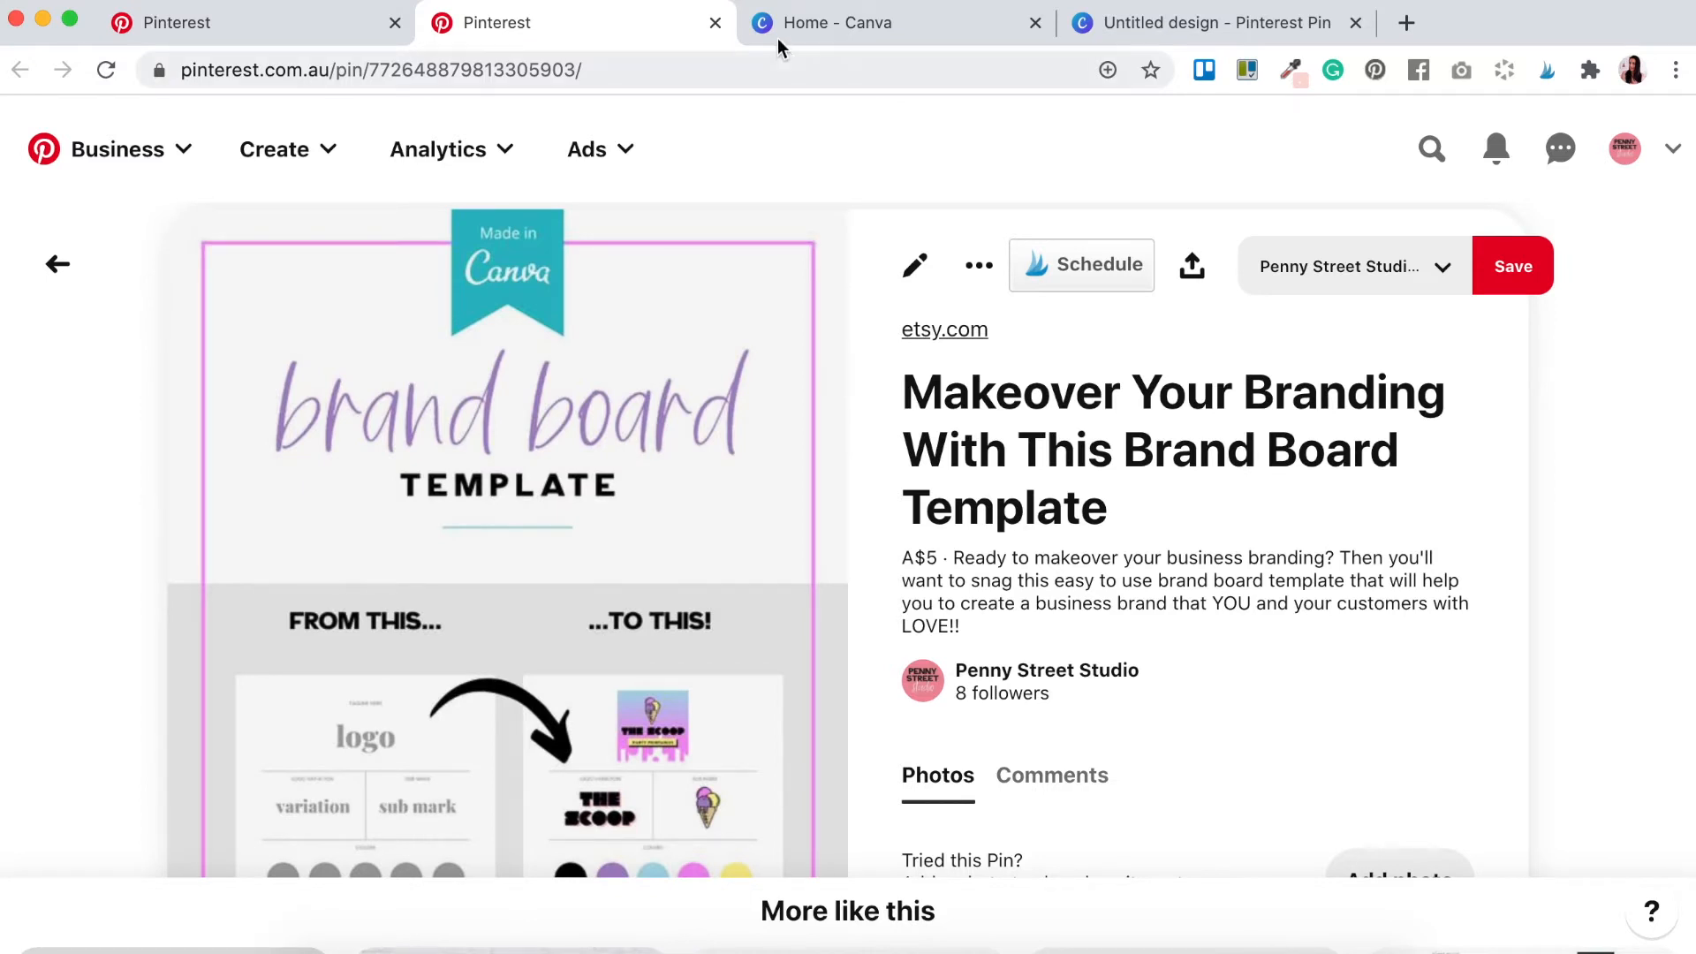
left_click(1166, 26)
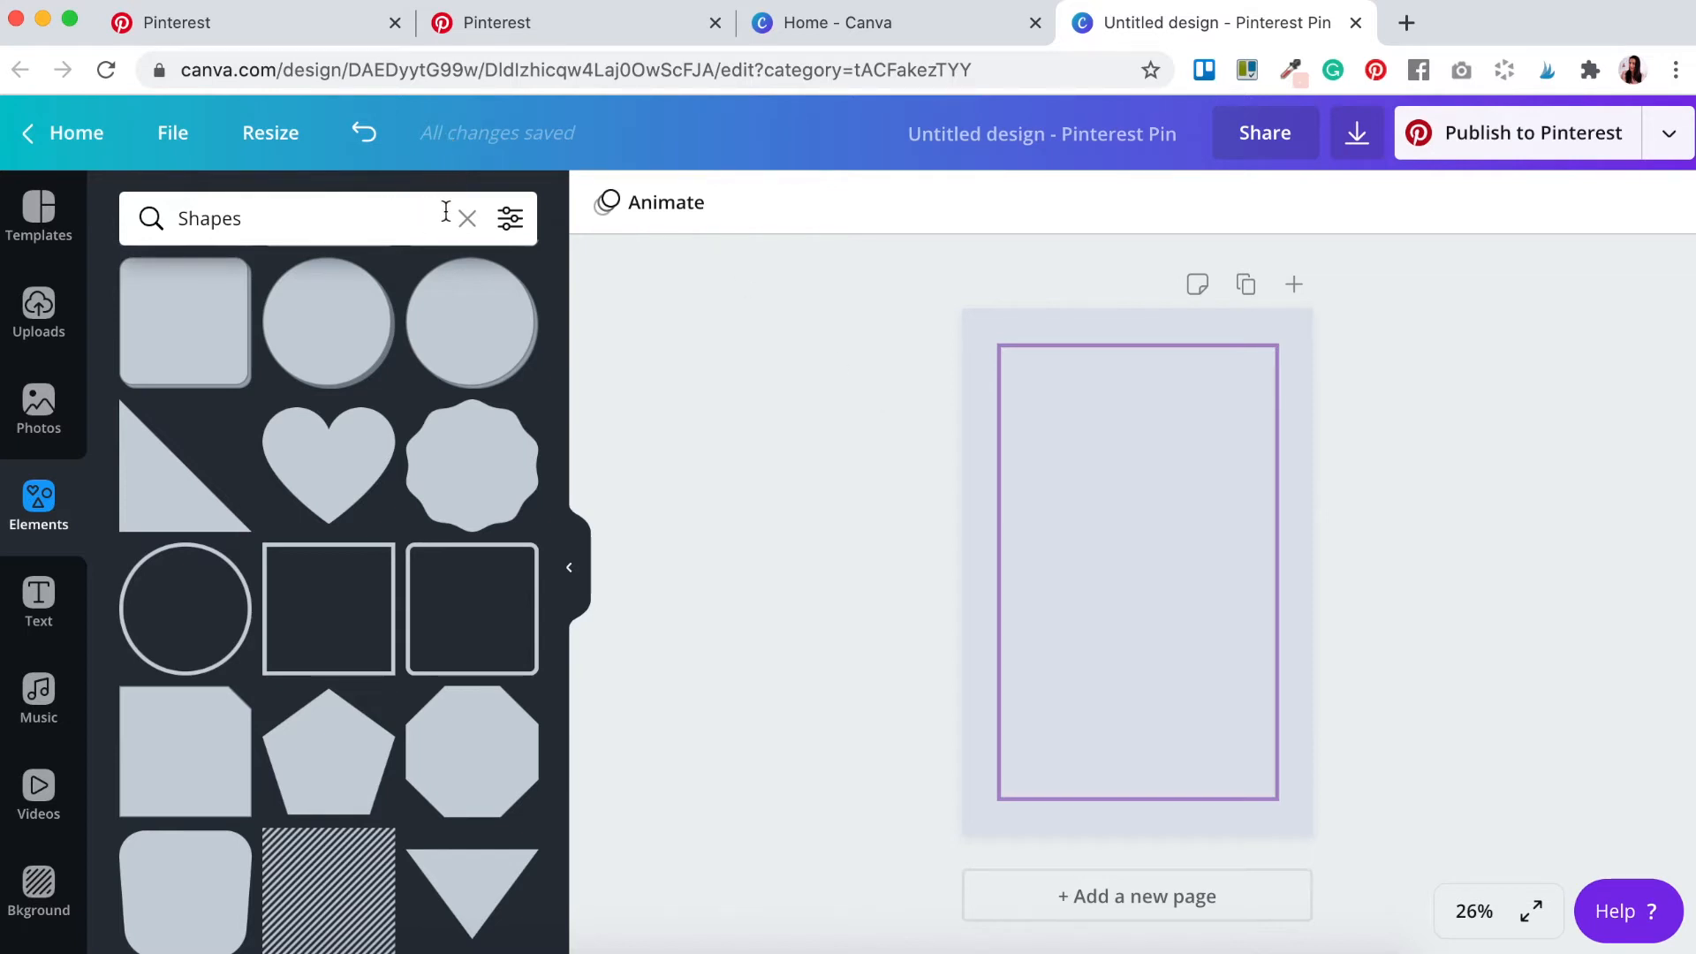
left_click(469, 227)
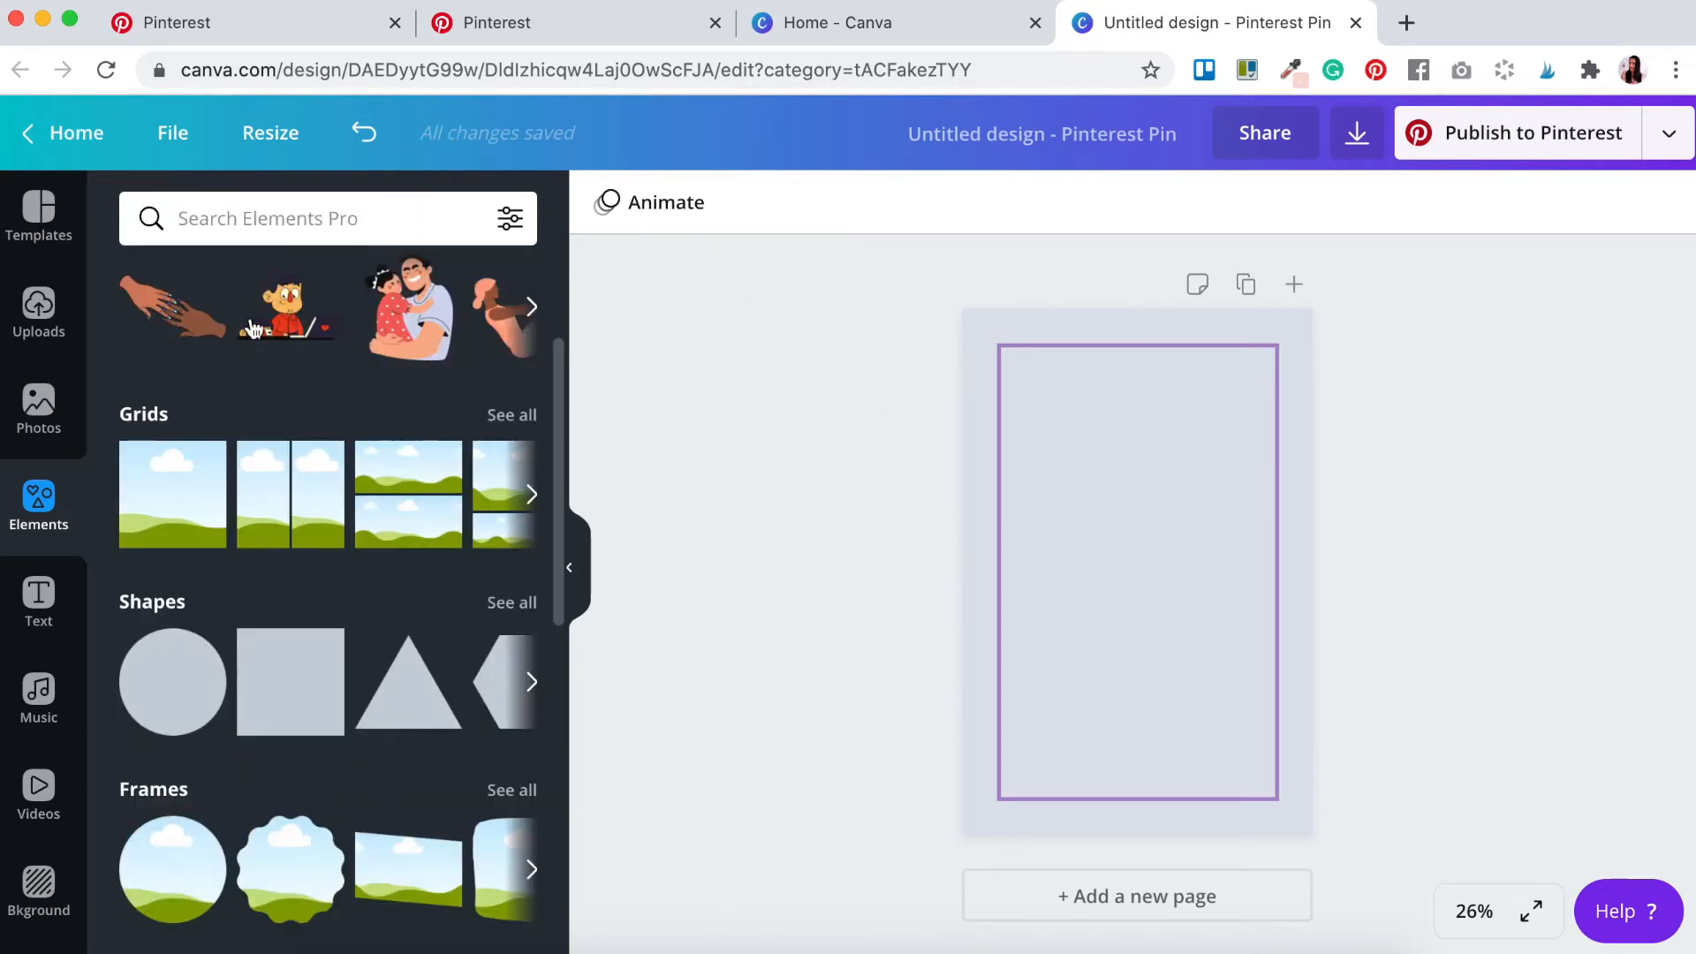
scroll(261, 454, "up", 2)
scroll(261, 454, "up", 1)
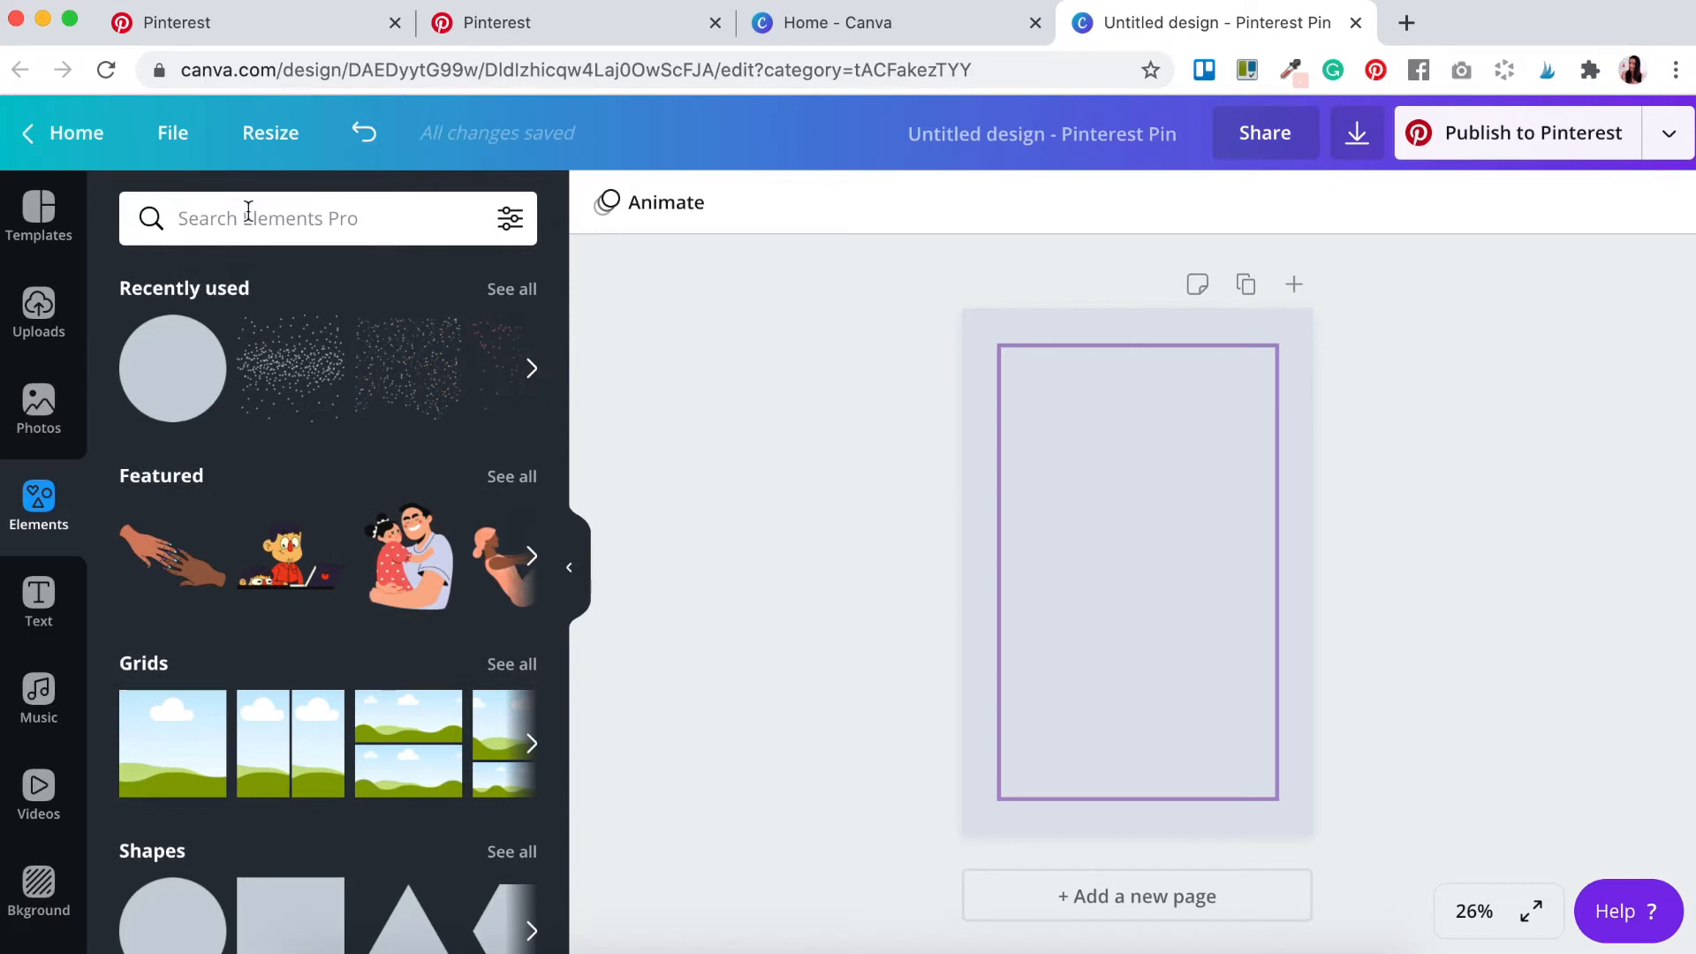
left_click(317, 221)
type("canva")
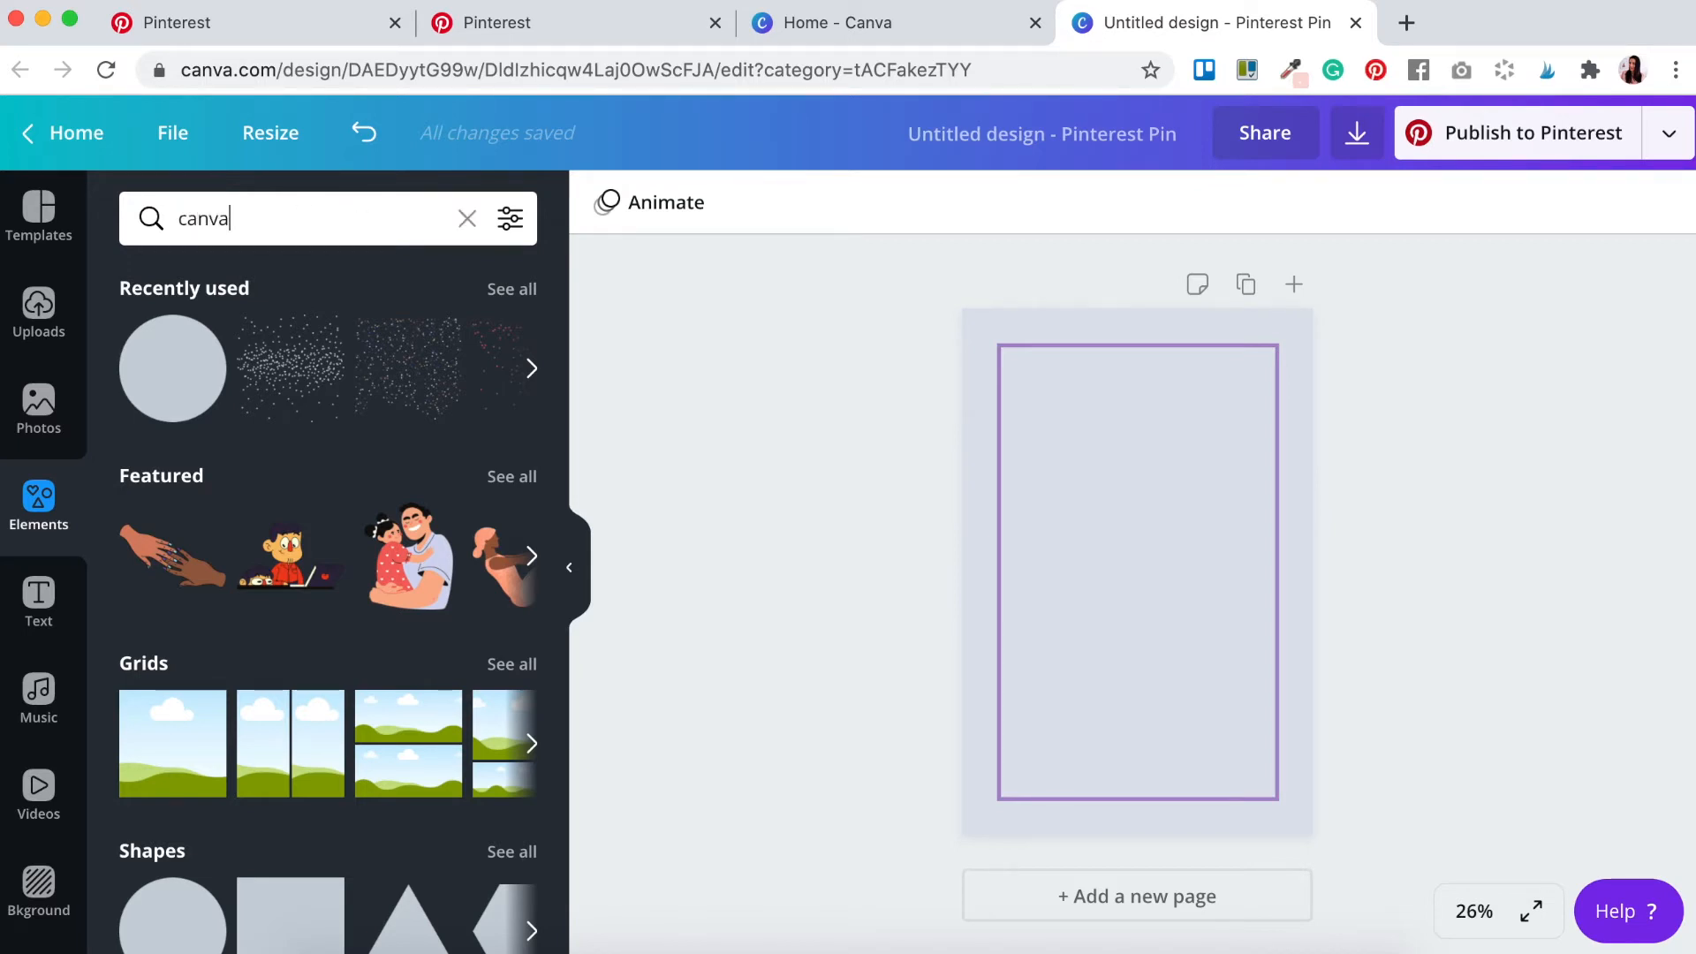
key("Return")
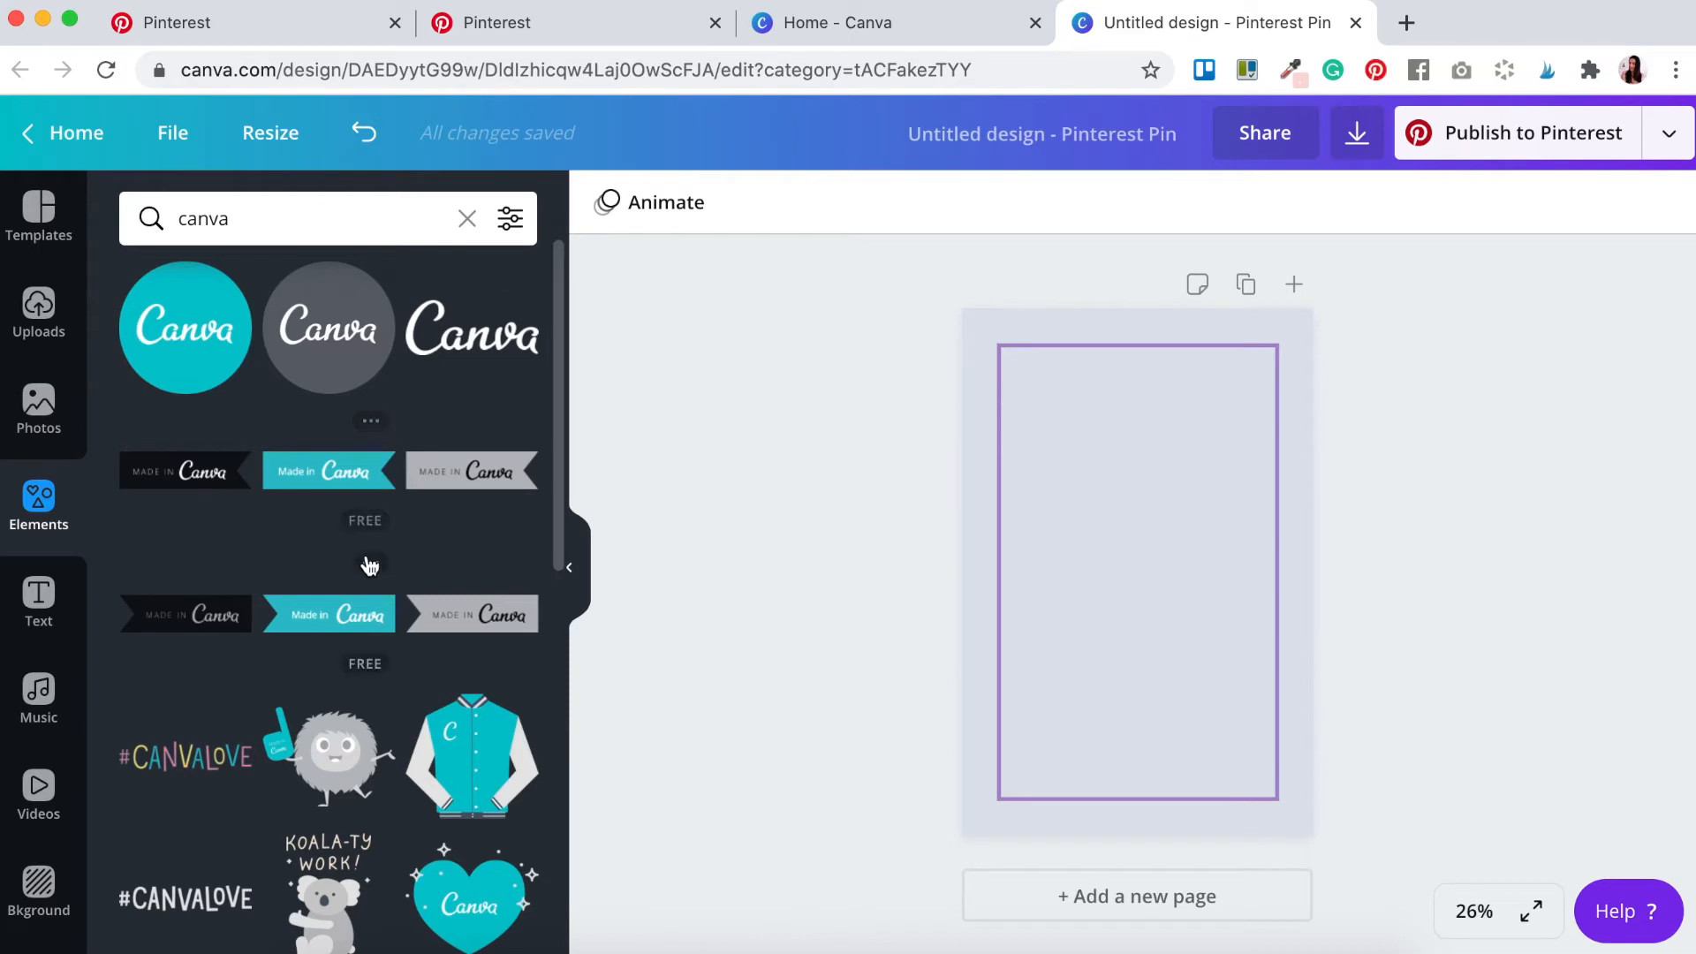
Step: Add the teal Made in Canva ribbon, shrink it and centre it against the pin's top edge
scroll(512, 714, "down", 5)
scroll(513, 714, "down", 3)
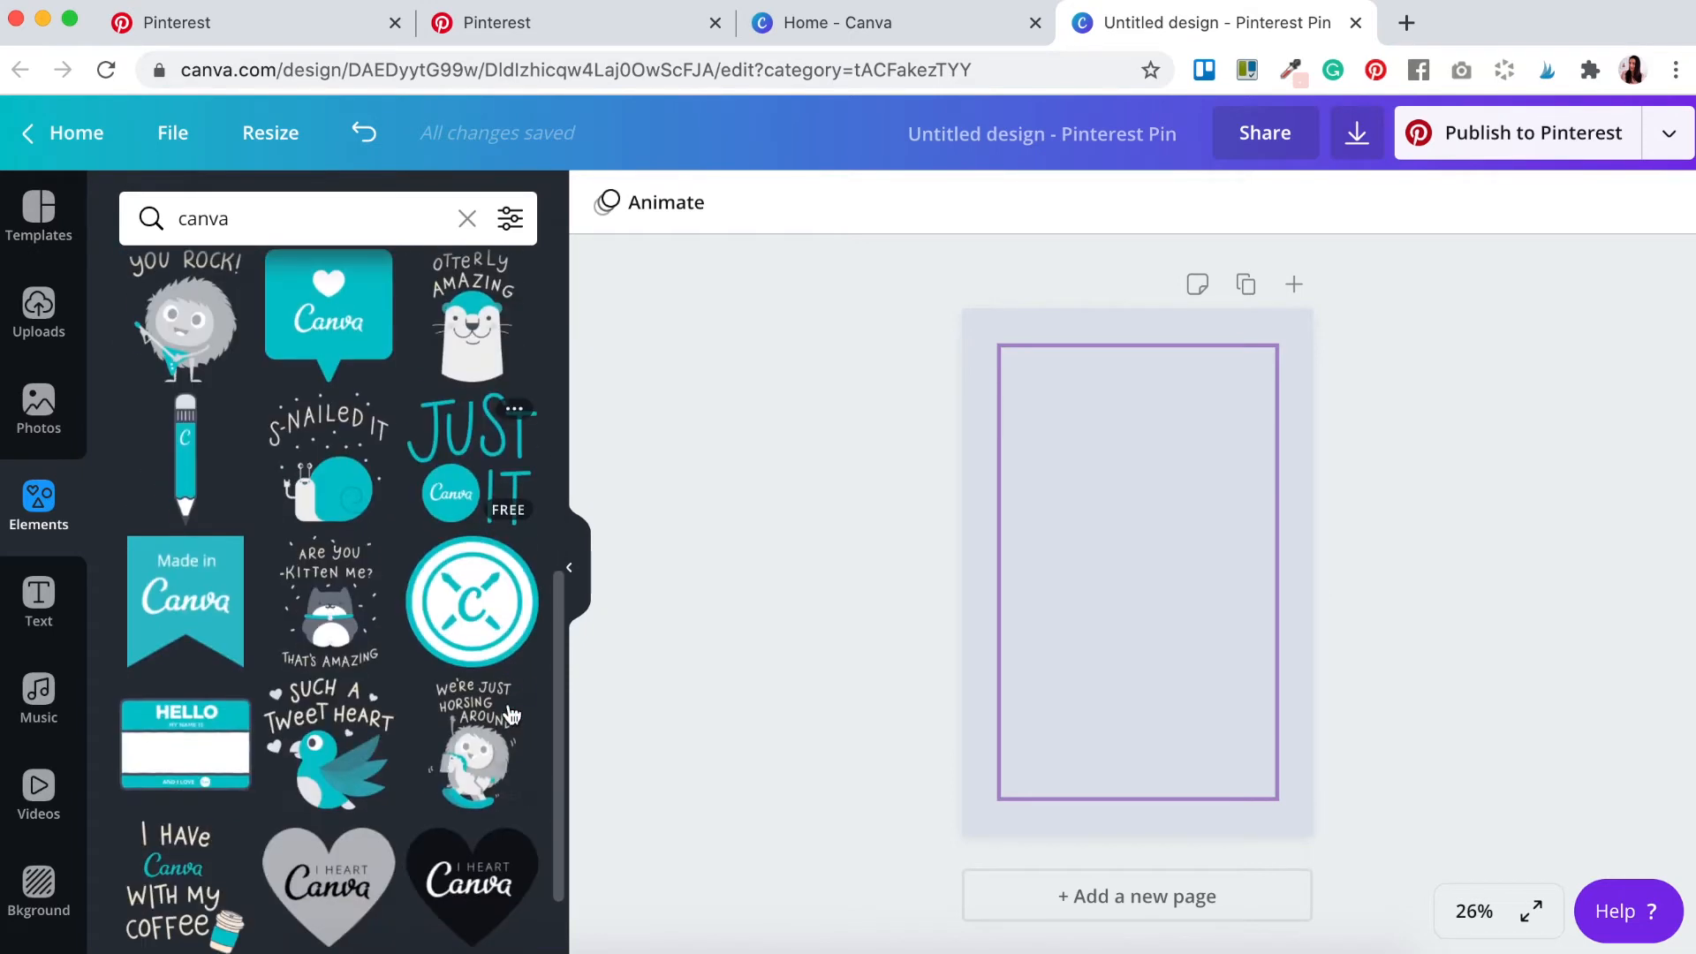
left_click(218, 610)
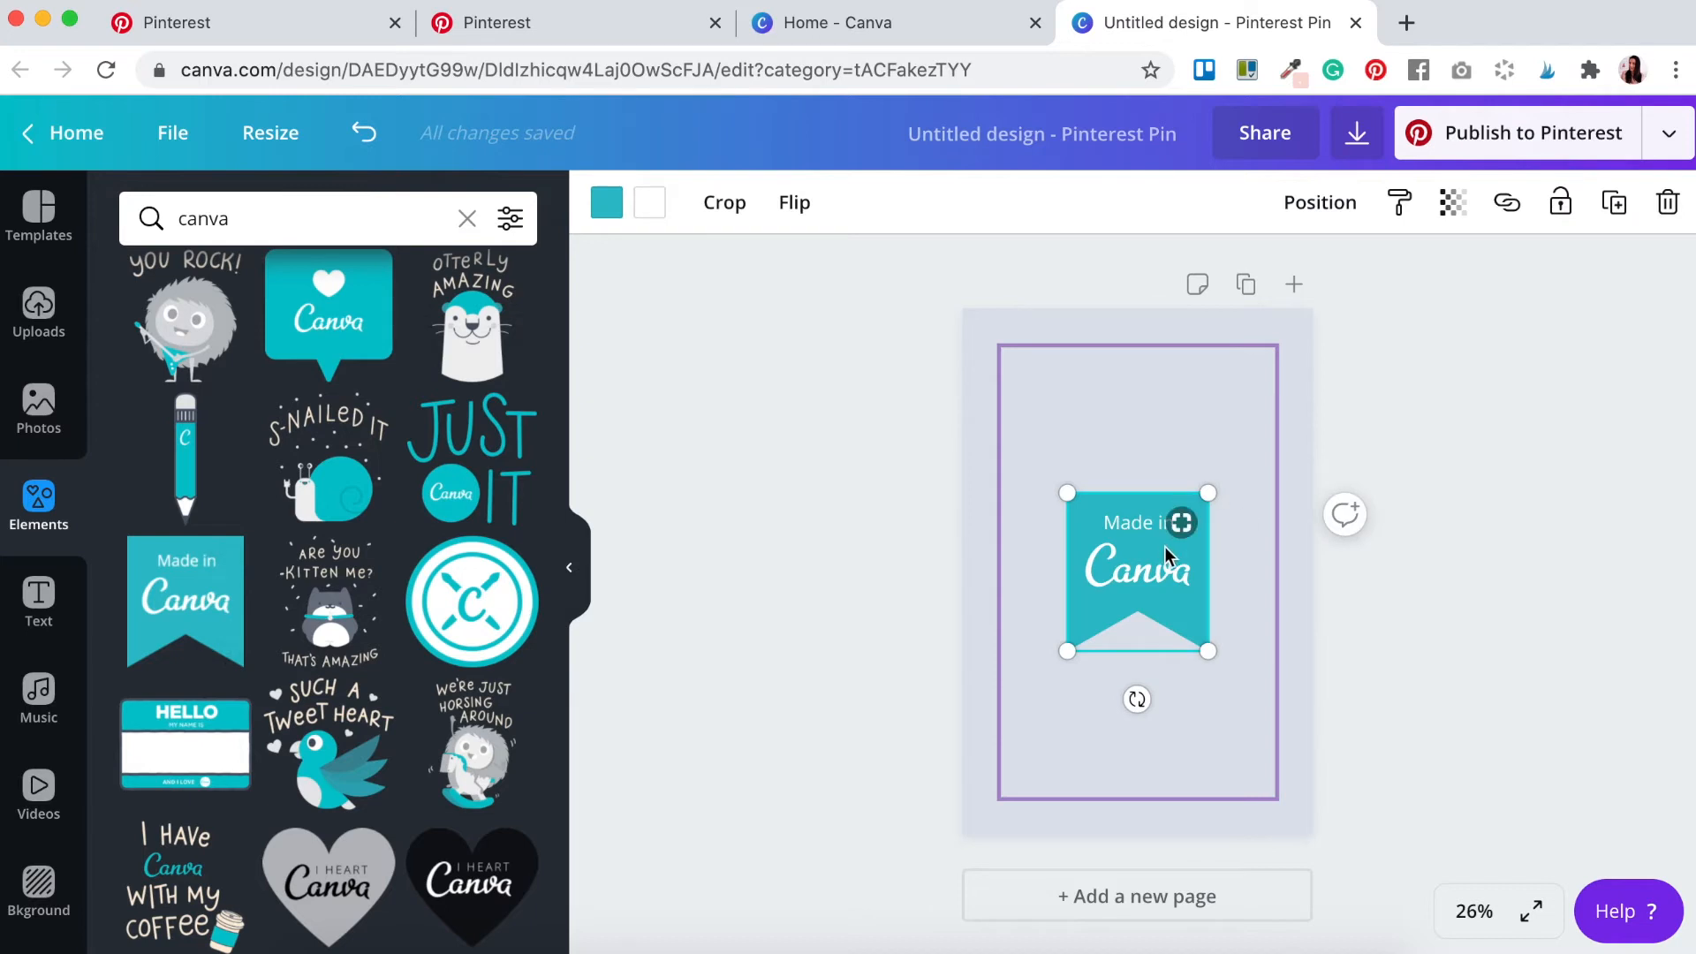
left_click_drag(1147, 544, 1147, 324)
left_click(1456, 523)
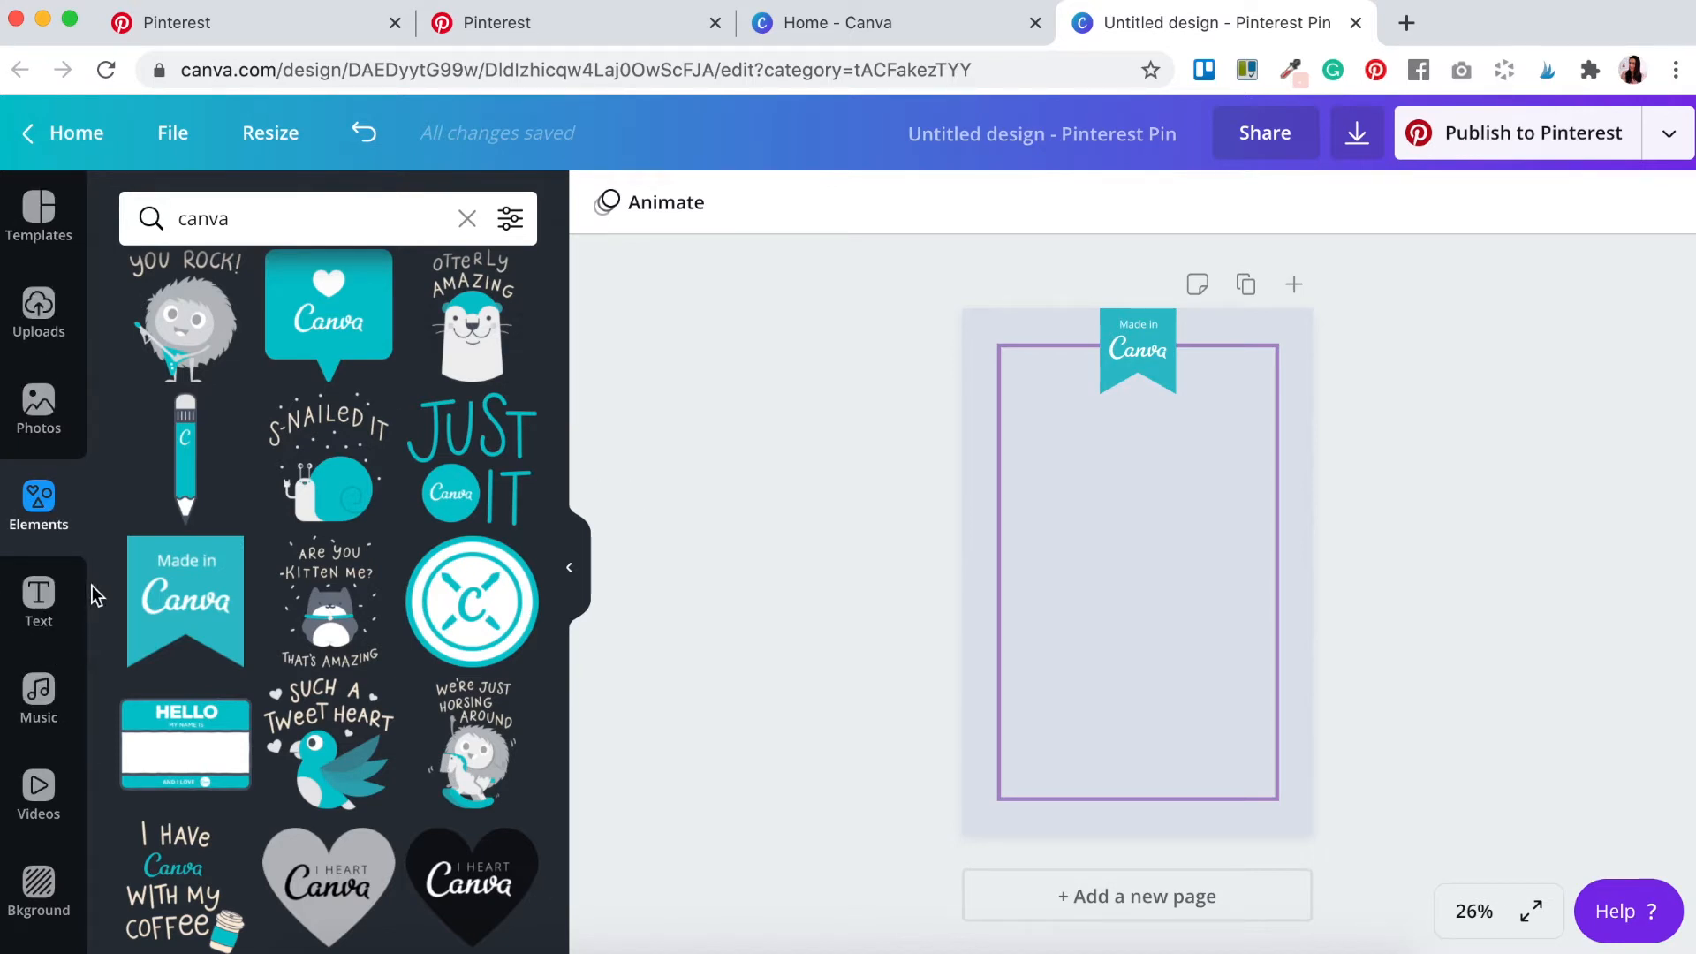
Step: Add a heading reading "BRAND BOARD" and centre it just below the ribbon
left_click(38, 598)
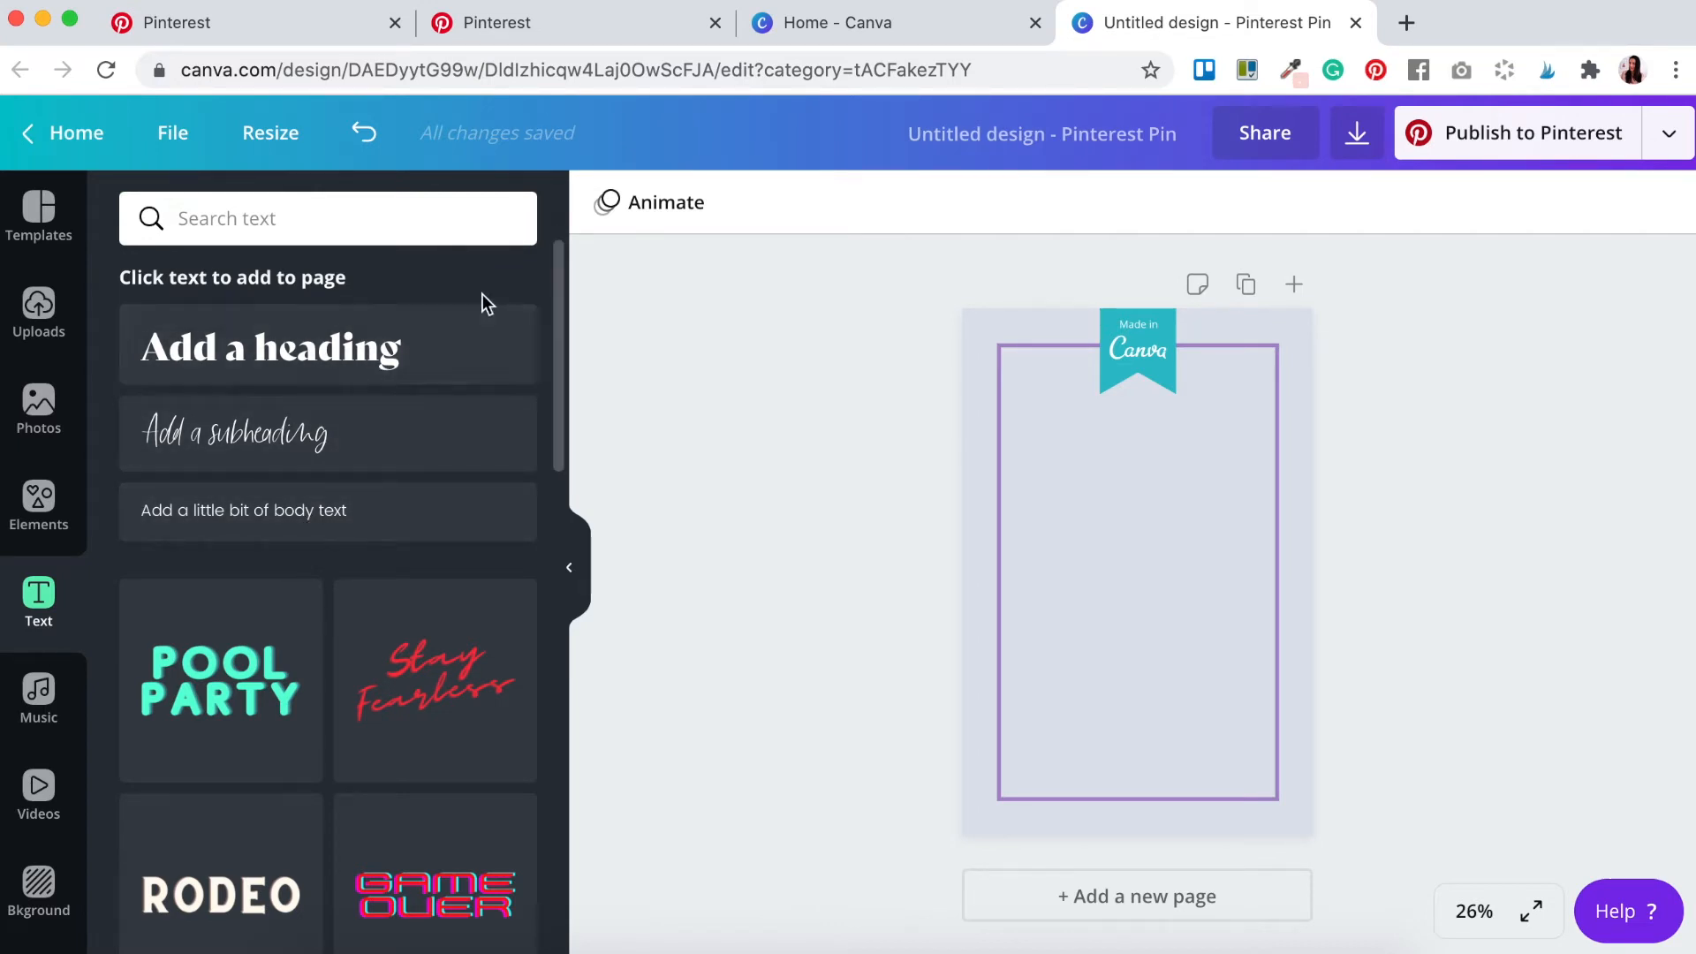
left_click_drag(389, 360, 1053, 583)
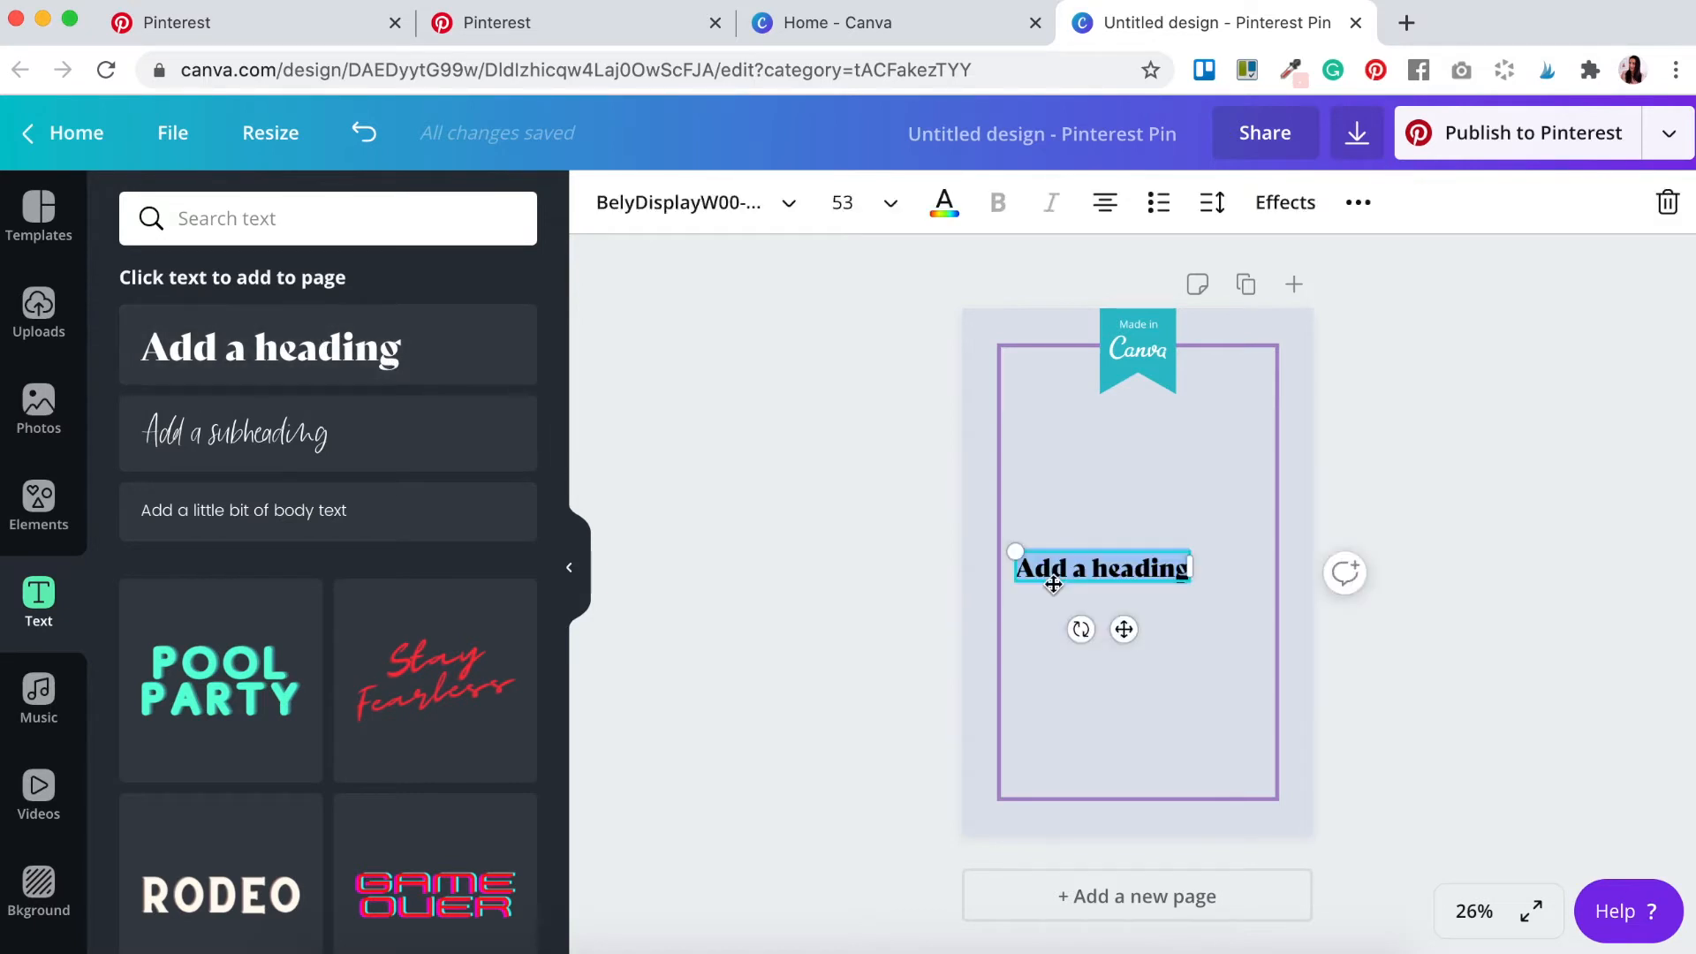
left_click_drag(1125, 628, 1160, 494)
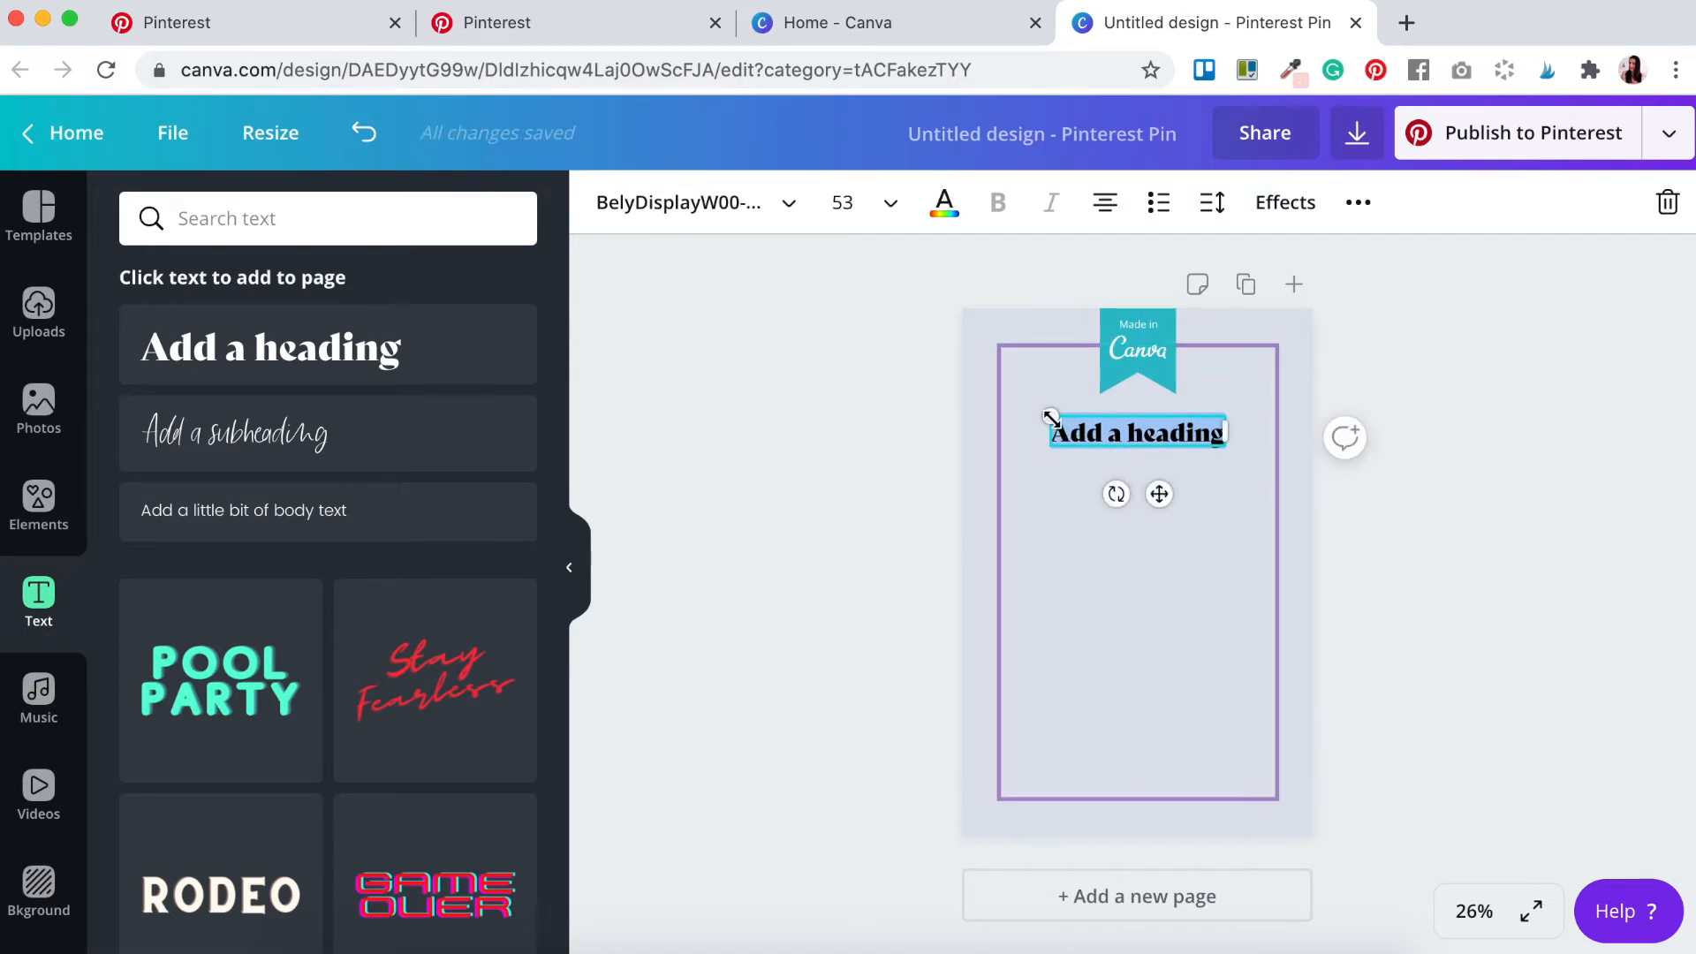
mouse_move(1047, 417)
left_mouse_down()
mouse_move(1008, 397)
mouse_move(1057, 416)
left_mouse_up()
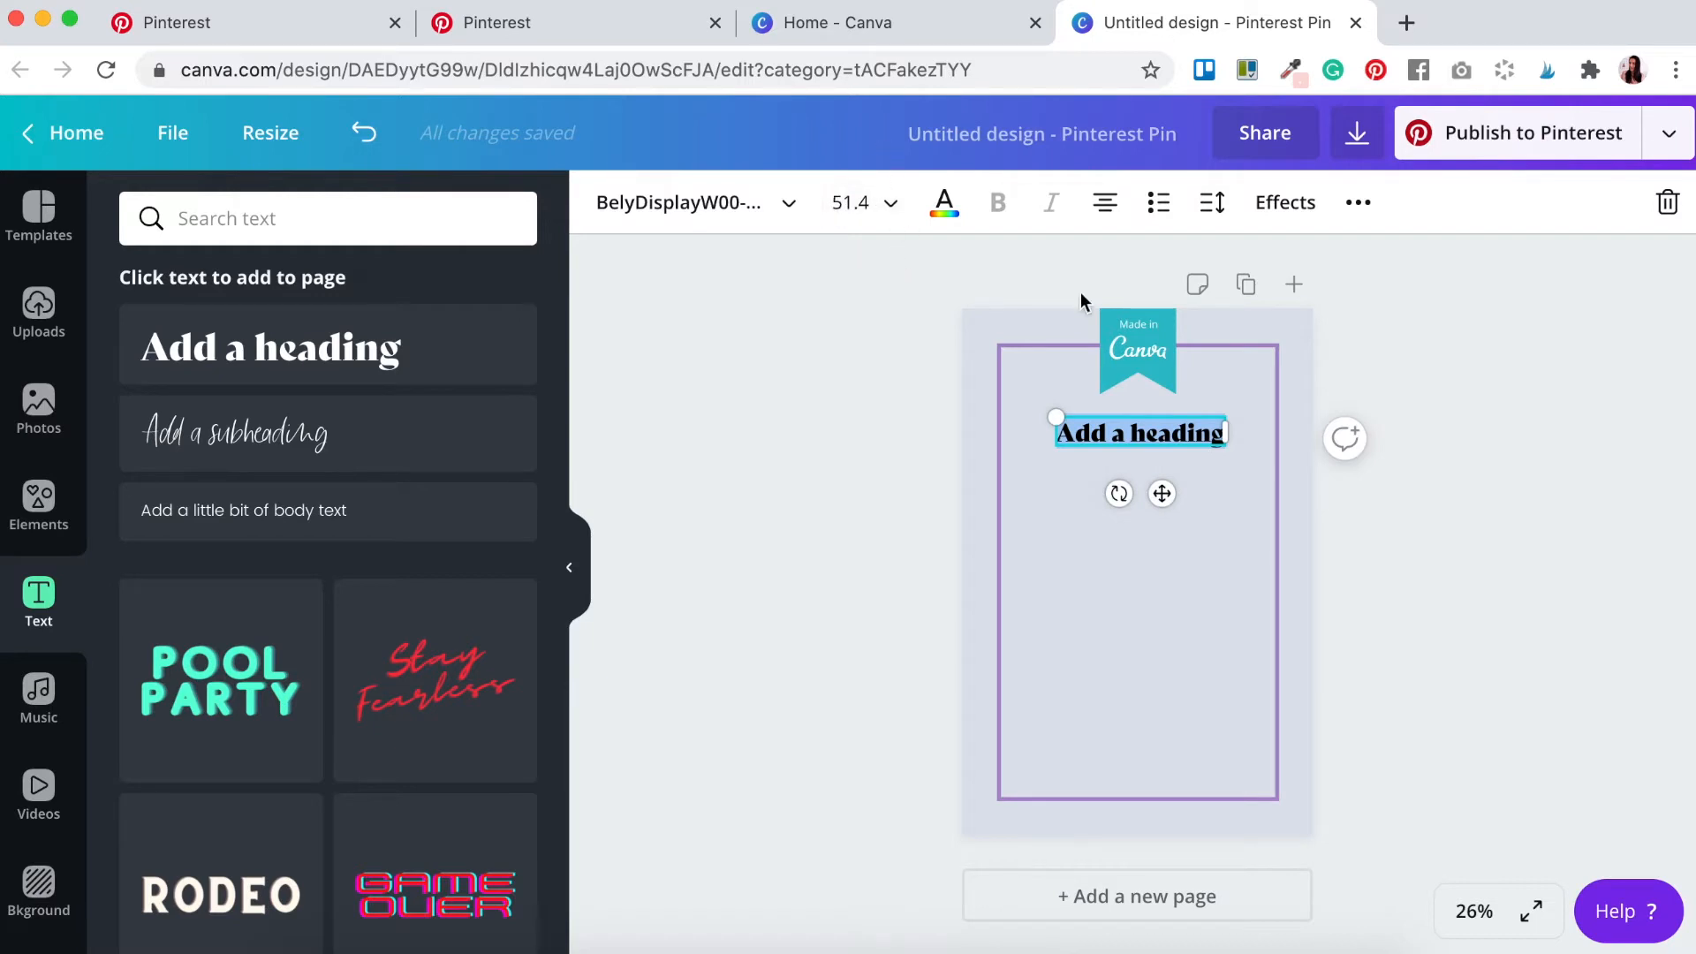
type("BRAND BOARD")
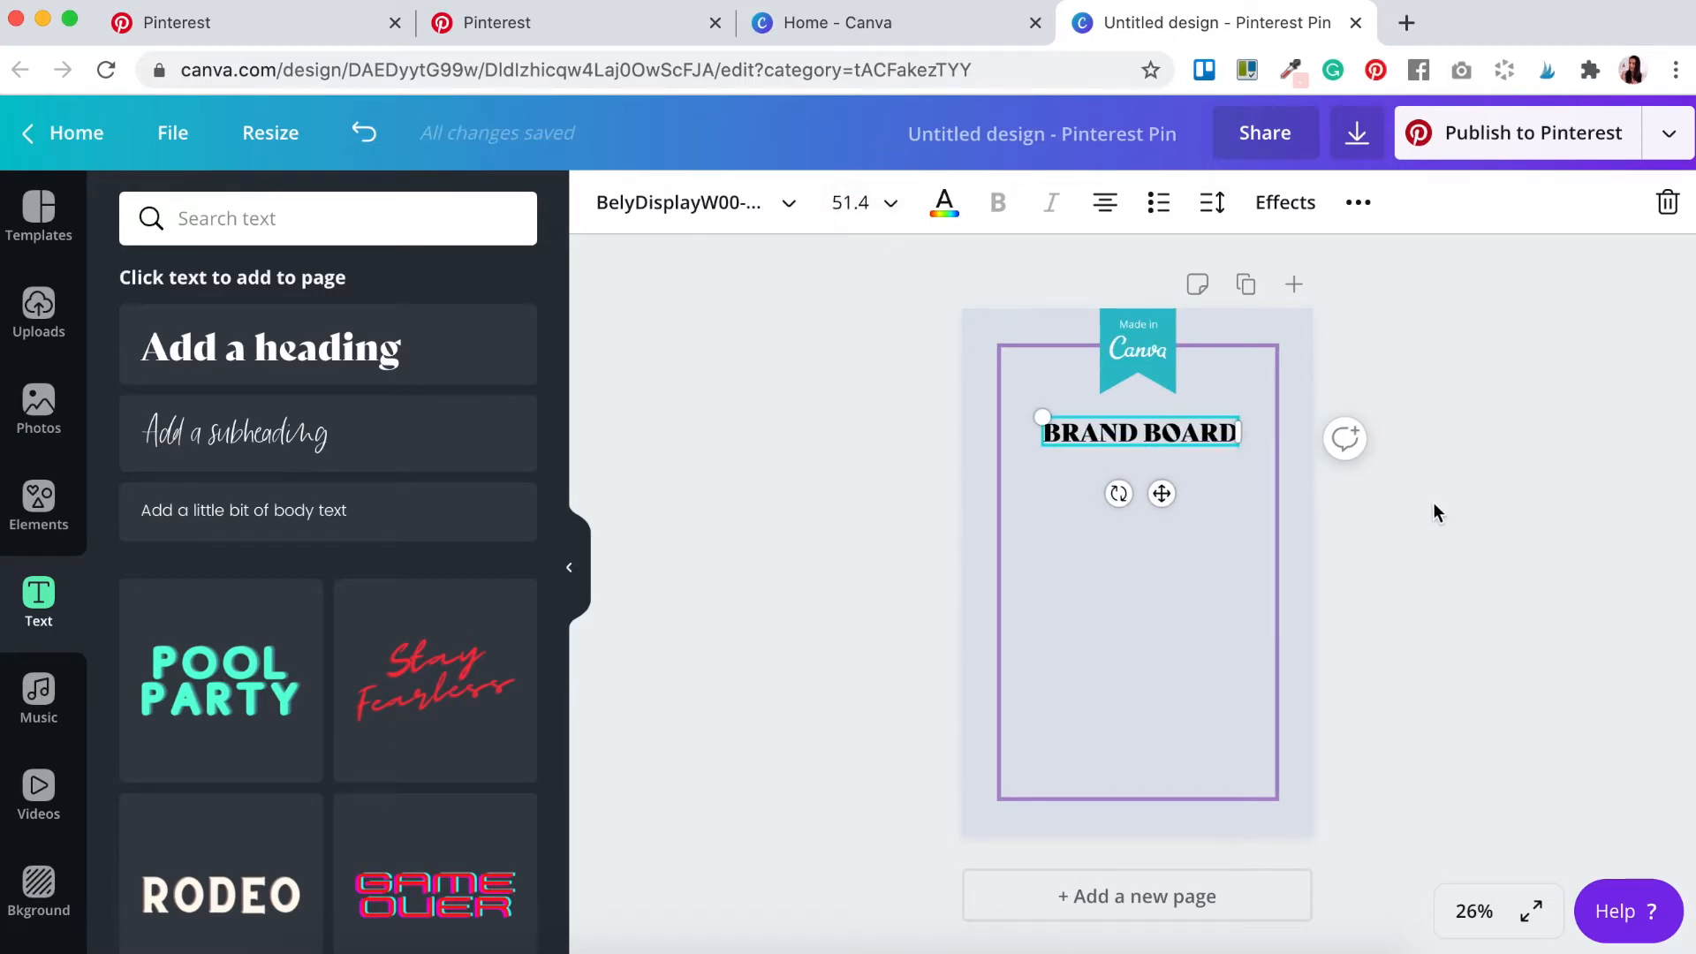
left_click(1178, 485)
left_click(1170, 437)
left_click_drag(1168, 499, 1164, 496)
left_click(821, 472)
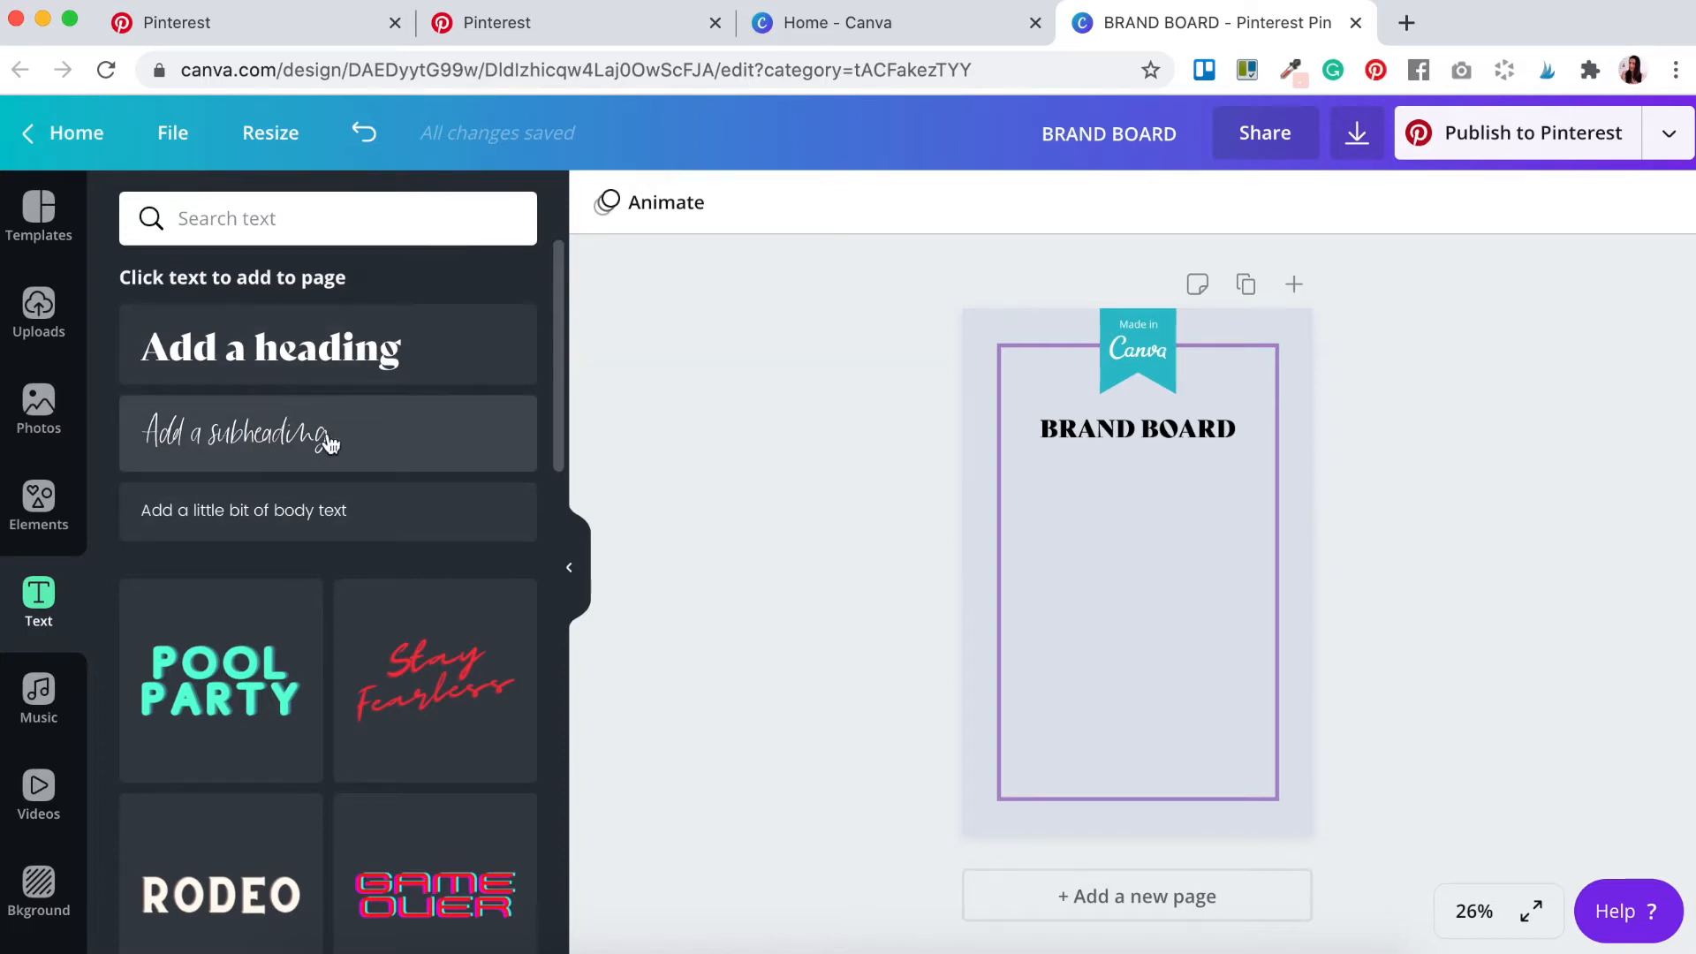
Step: Add a script subheading reading "template", enlarge it to size 152 and centre it directly beneath the heading
left_click(255, 445)
left_click_drag(1103, 565, 1004, 508)
type("template")
left_click_drag(1089, 568, 975, 383)
left_click_drag(1066, 456, 1135, 504)
left_click_drag(1041, 429, 1083, 452)
left_click_drag(1181, 496, 1153, 485)
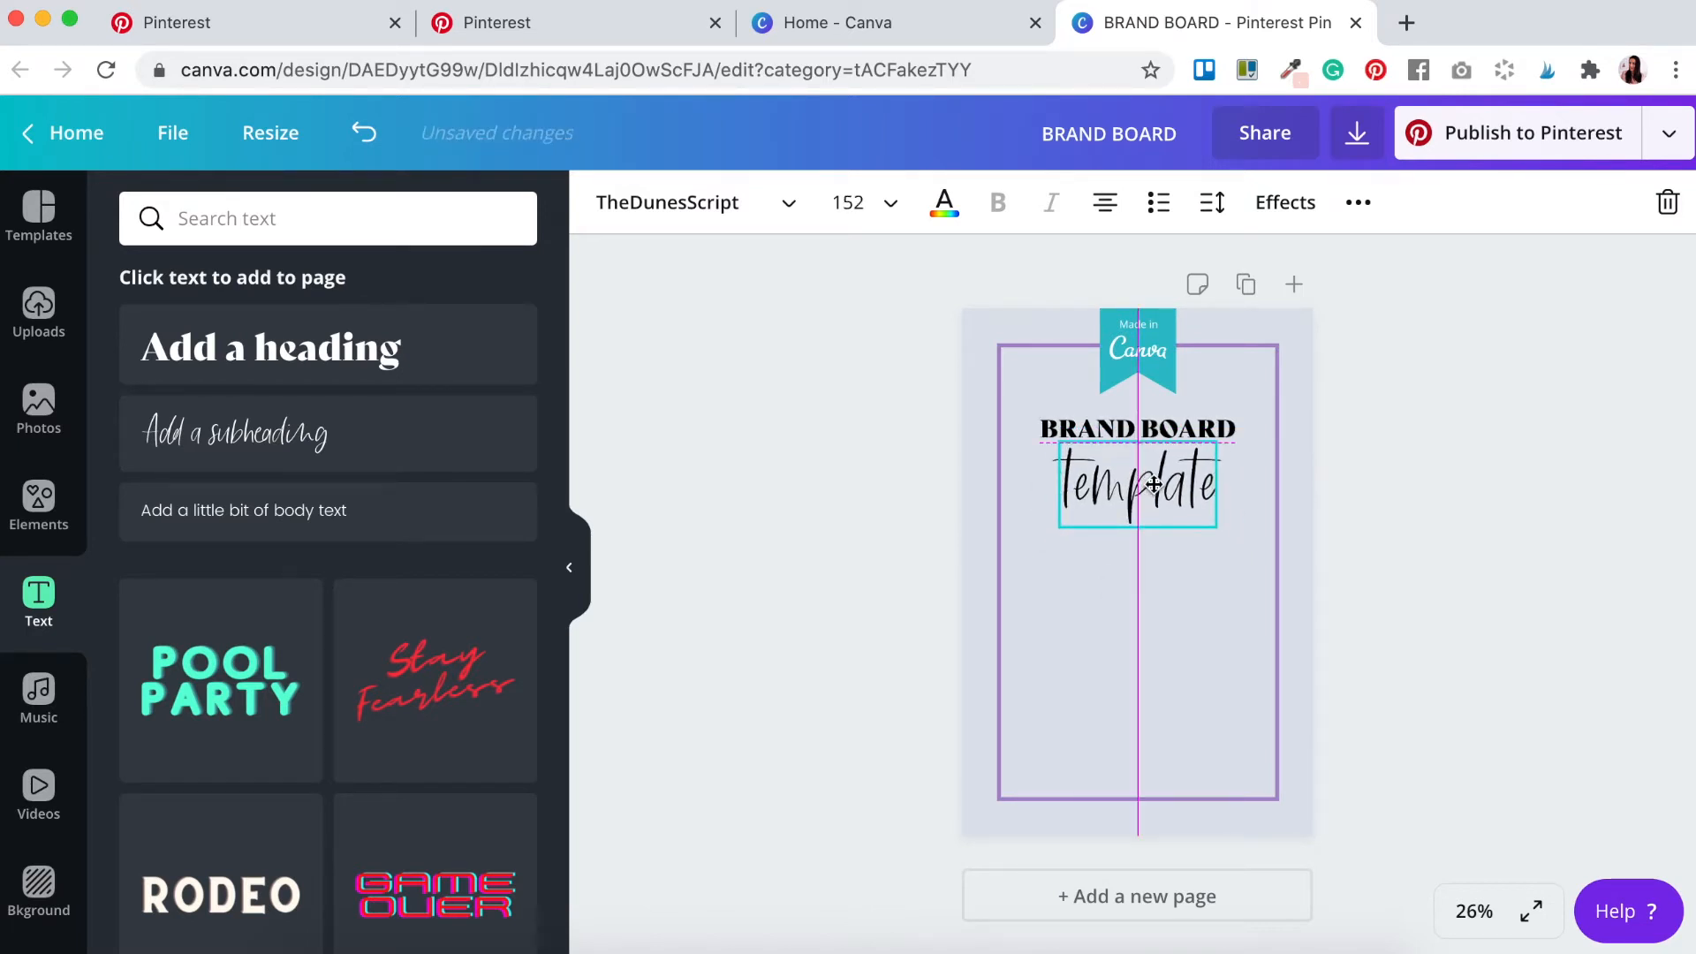
left_click(1482, 542)
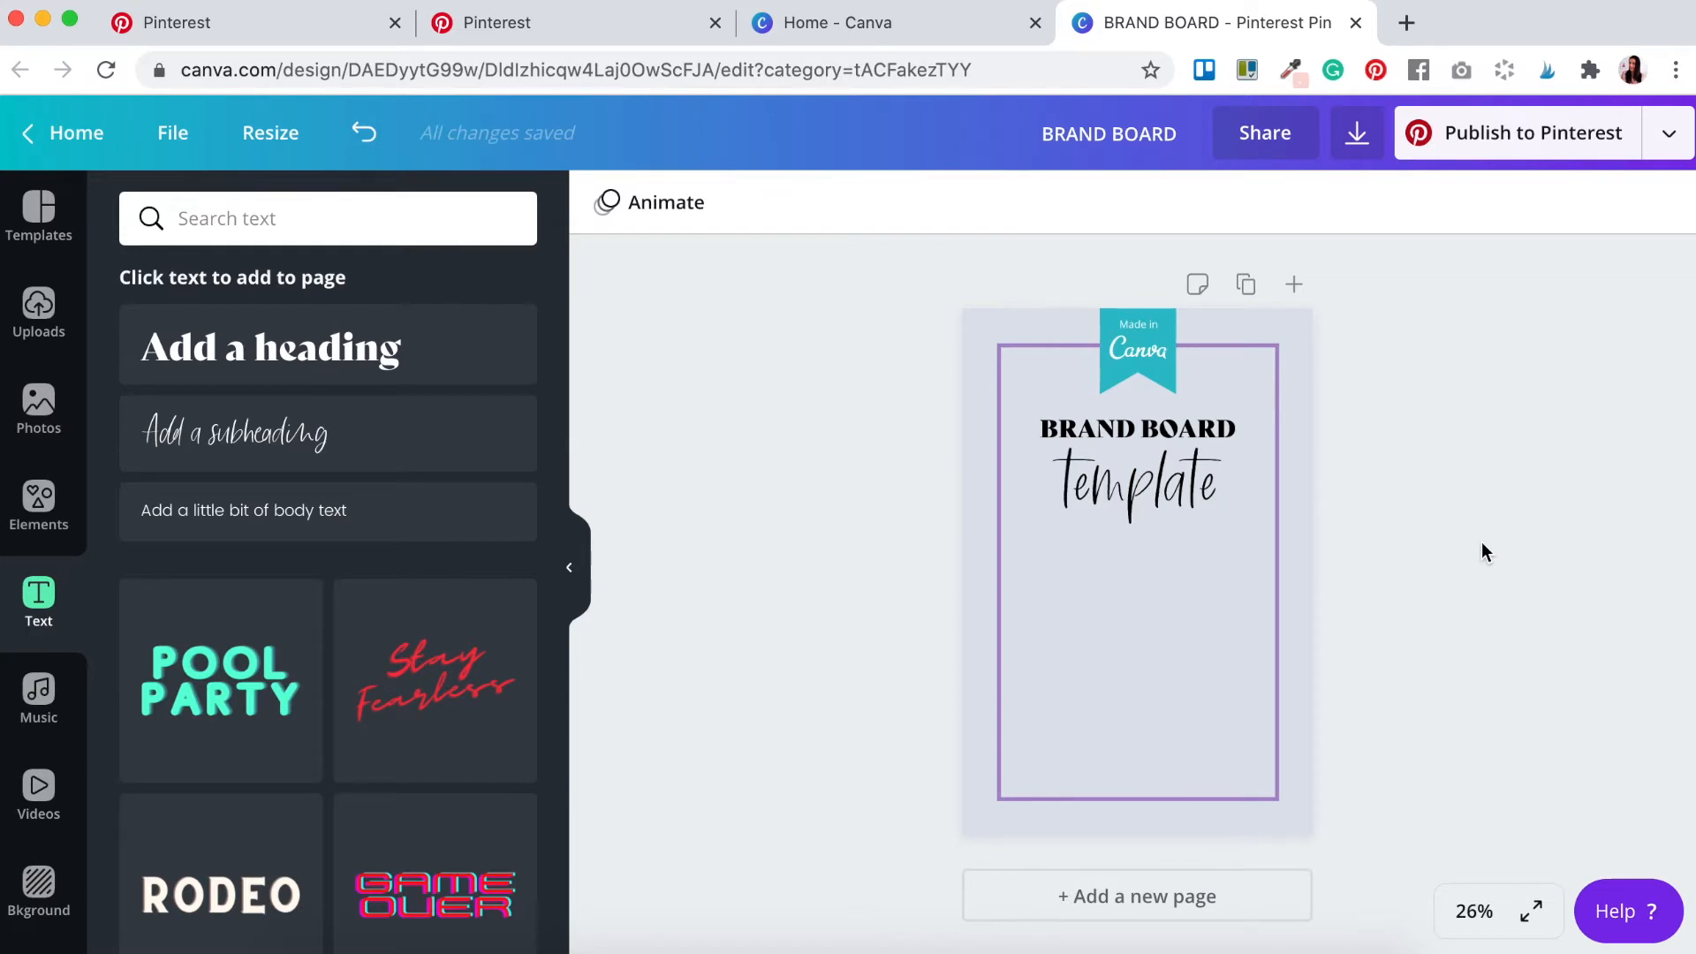
Step: Add the grey and the colourful brand board images from the uploads and place them side by side below the title
left_click(39, 311)
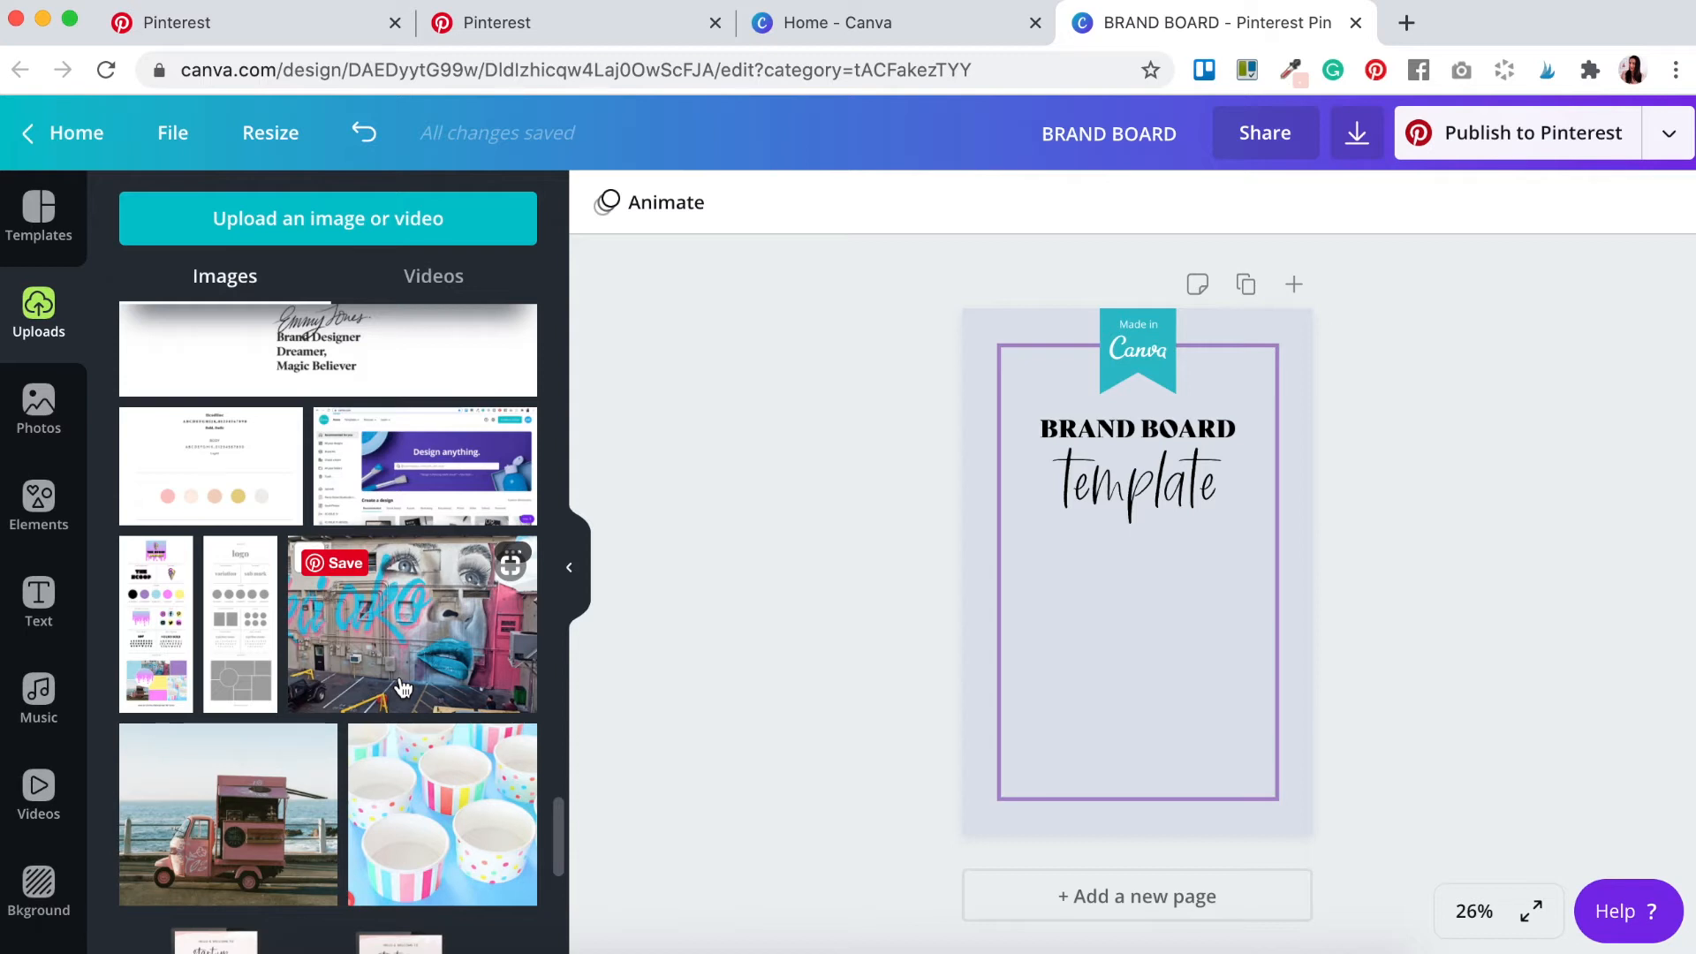
left_click(249, 651)
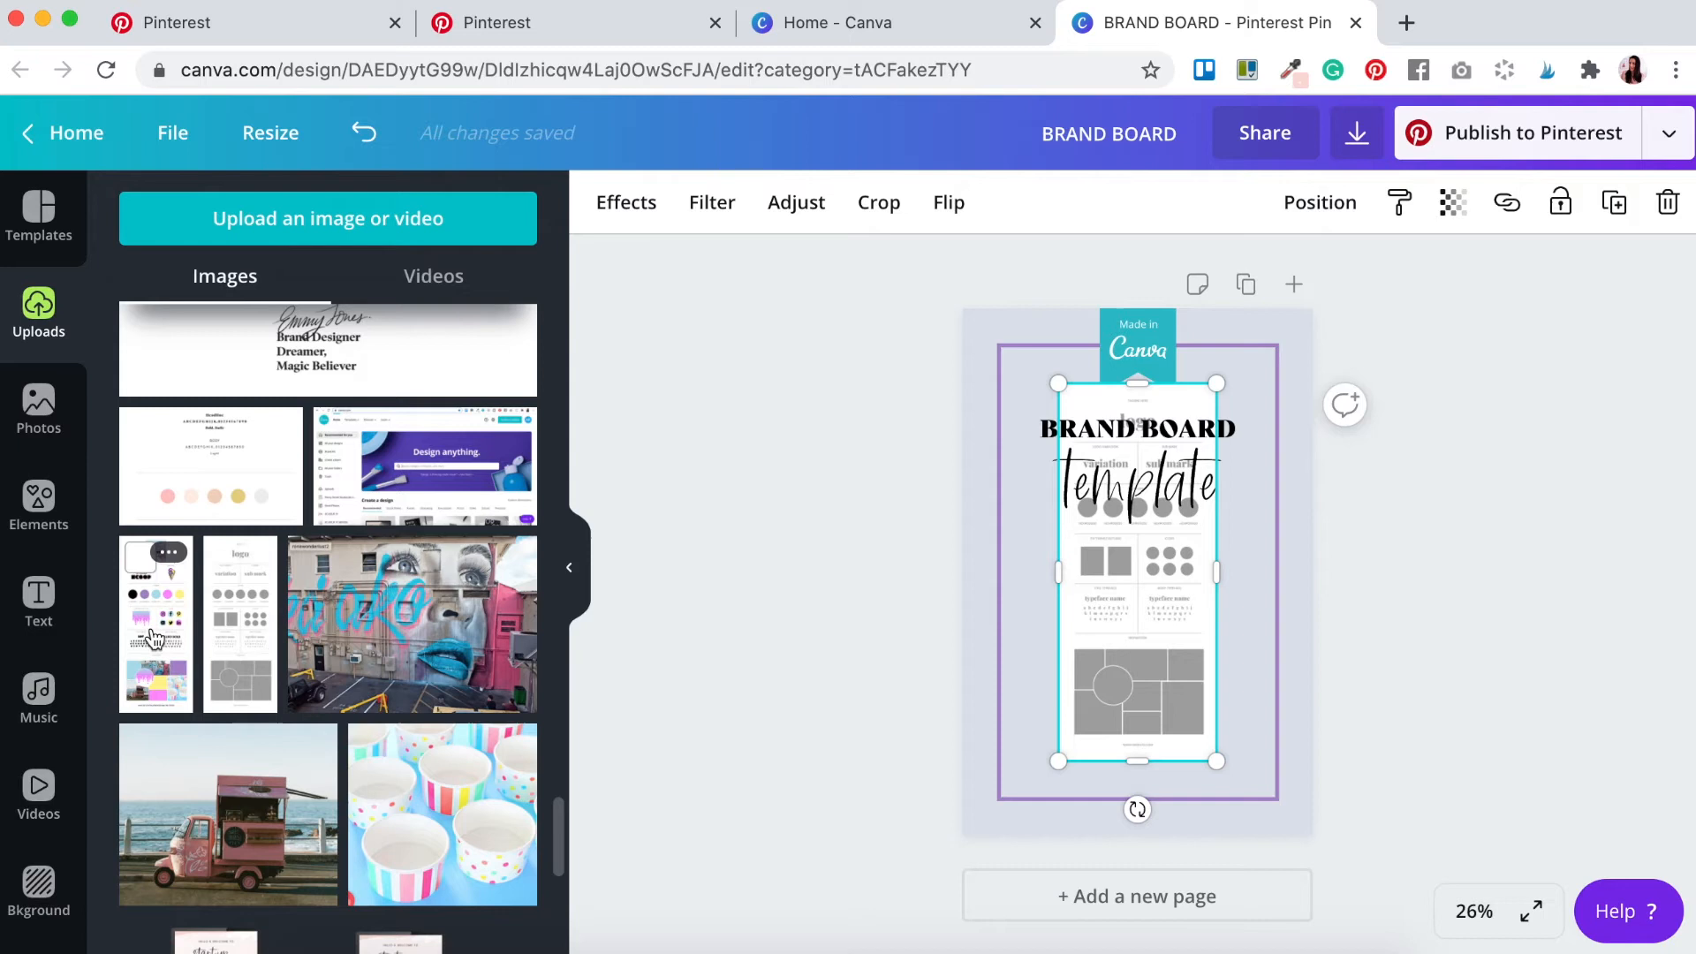
left_click_drag(155, 638, 1244, 597)
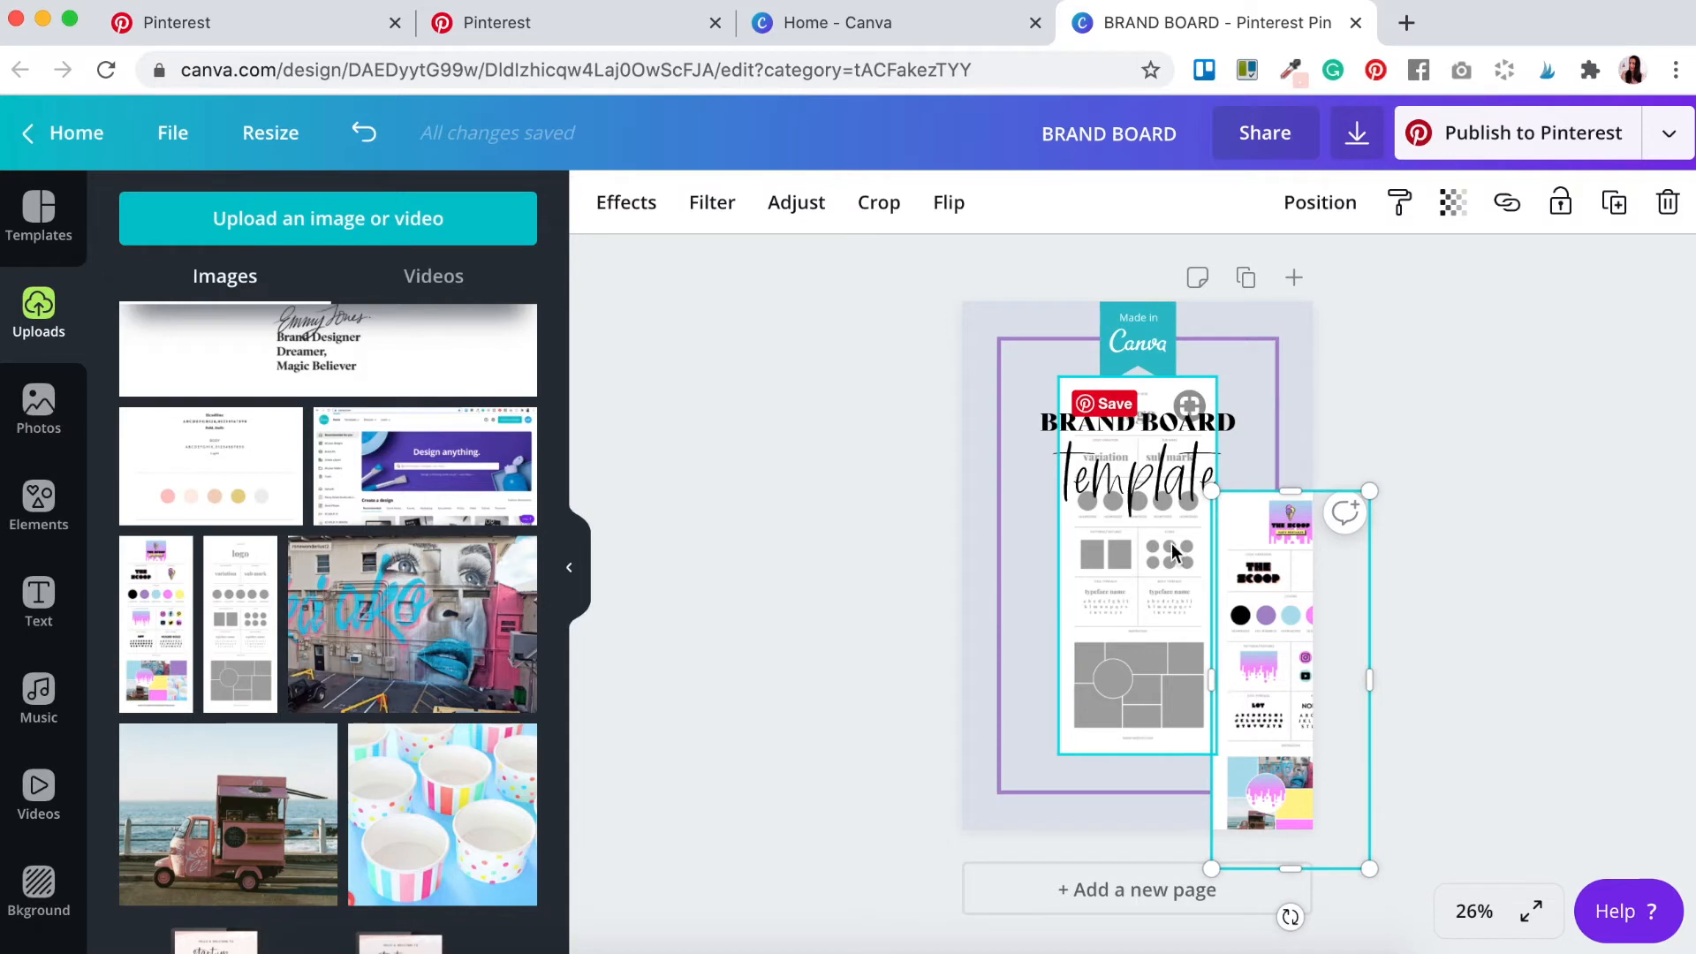
left_click_drag(1138, 599, 1090, 769)
left_click_drag(1269, 671, 1234, 734)
left_click_drag(1070, 674, 1042, 674)
left_click_drag(1240, 678, 1219, 678)
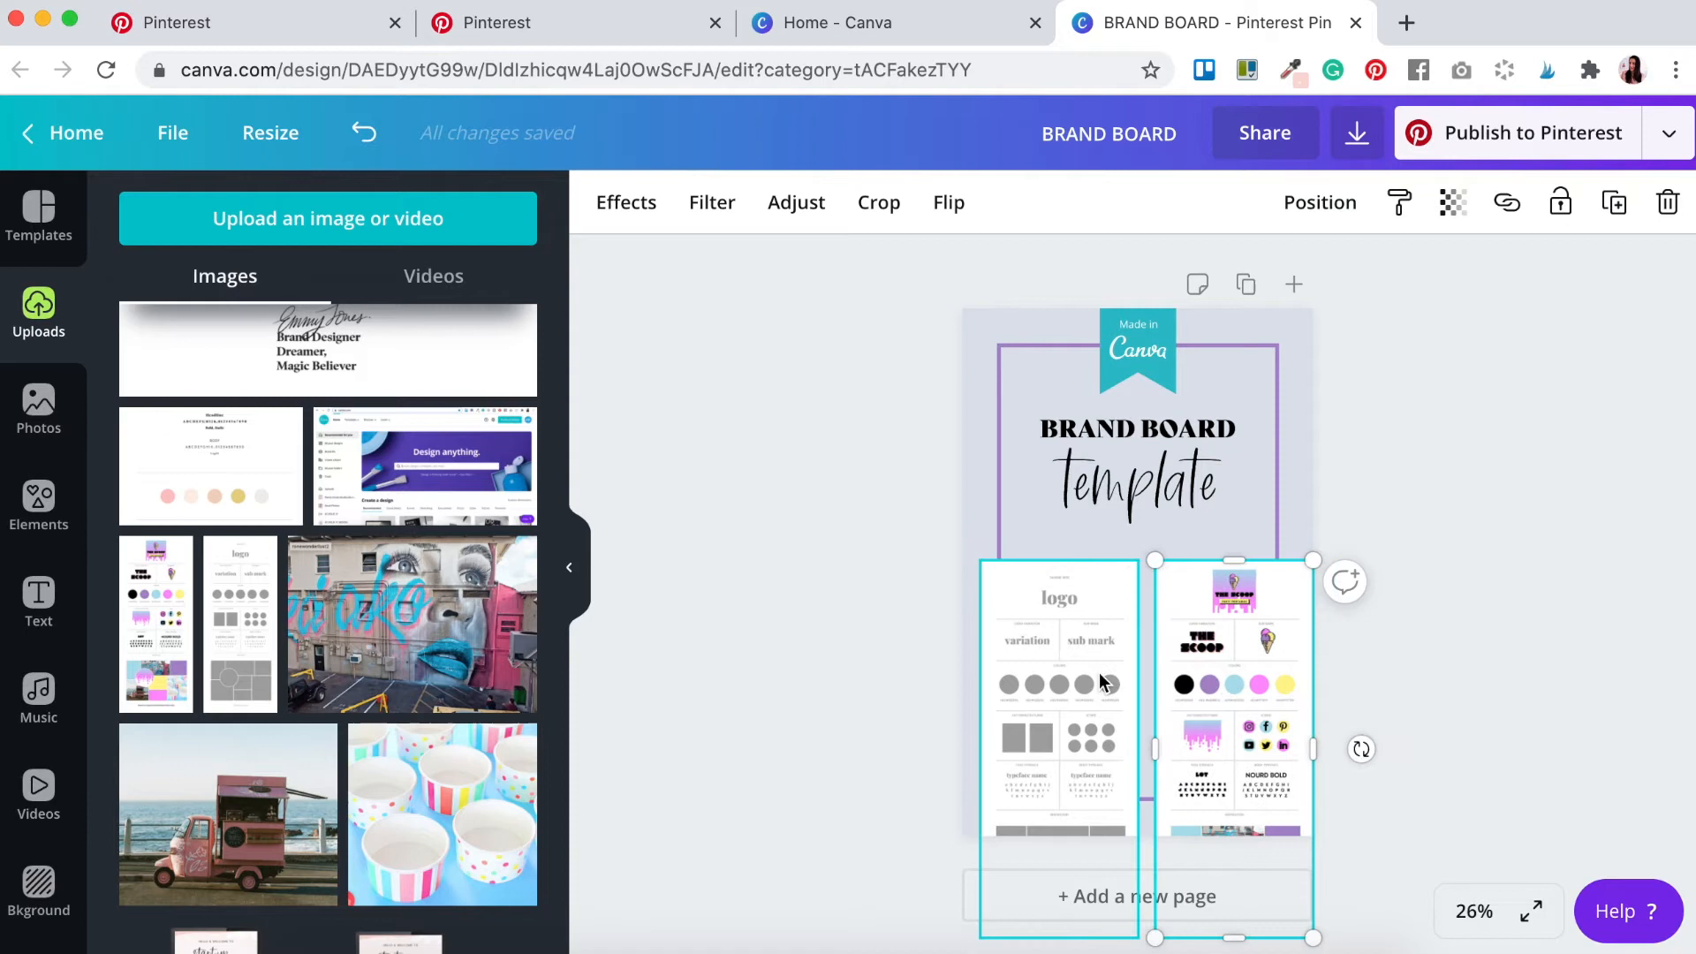
Step: Scale both brand board images down together and fit them into the lower part of the pin
left_click(1102, 680, "shift")
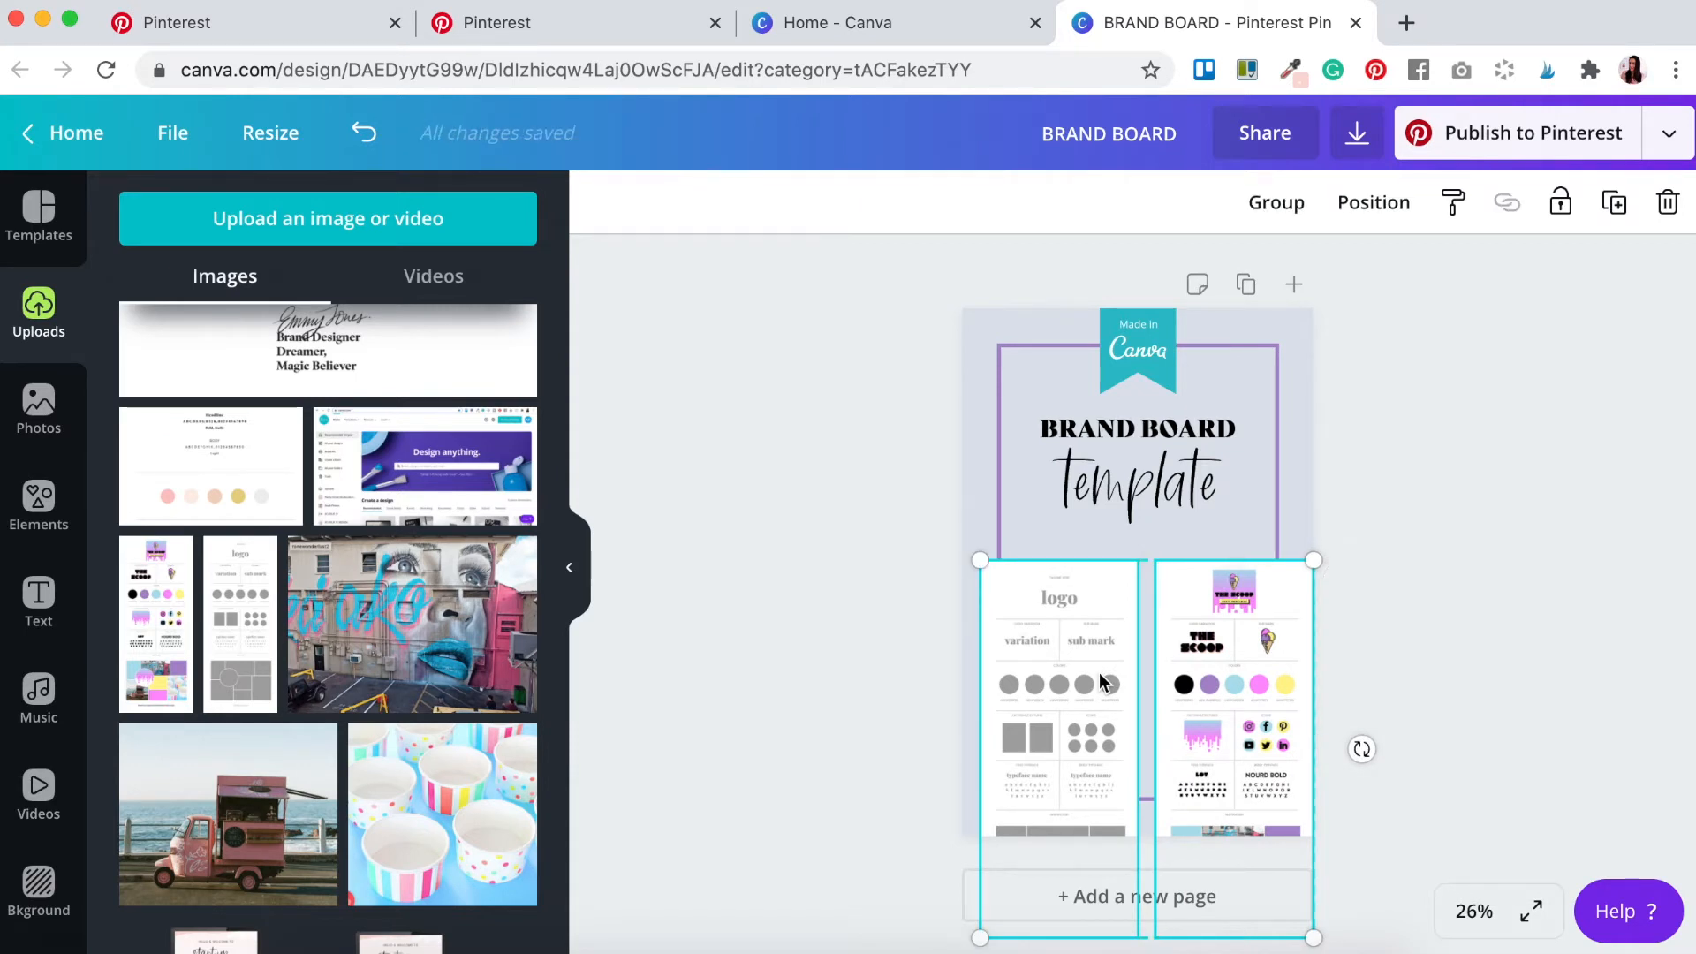
left_click_drag(1317, 556, 1262, 619)
left_click_drag(1206, 746, 1218, 685)
left_click(1419, 607)
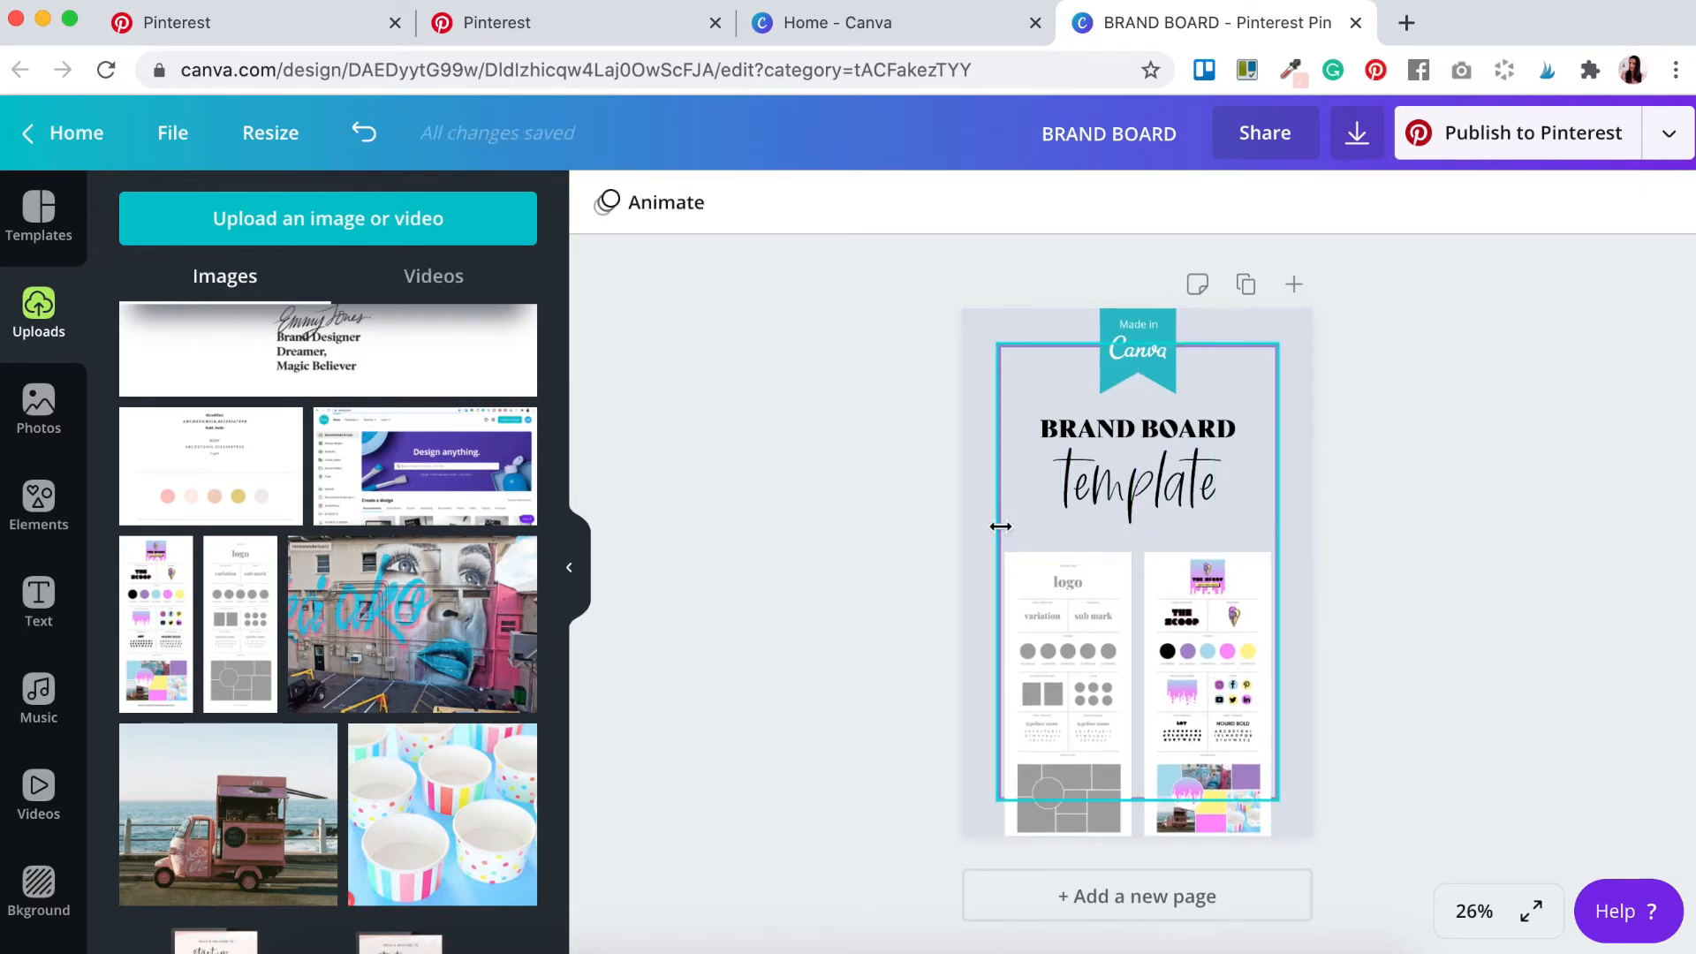
Step: Enlarge the purple frame outward on all sides so it sits closer to the pin's edges
left_click(998, 558)
left_click_drag(981, 565, 966, 565)
left_click_drag(1278, 573, 1298, 572)
left_click_drag(1141, 800, 1141, 838)
left_click_drag(985, 470, 1006, 458)
Step: Select both brand board images and shift them together slightly right and up within the frame
left_click(1069, 671)
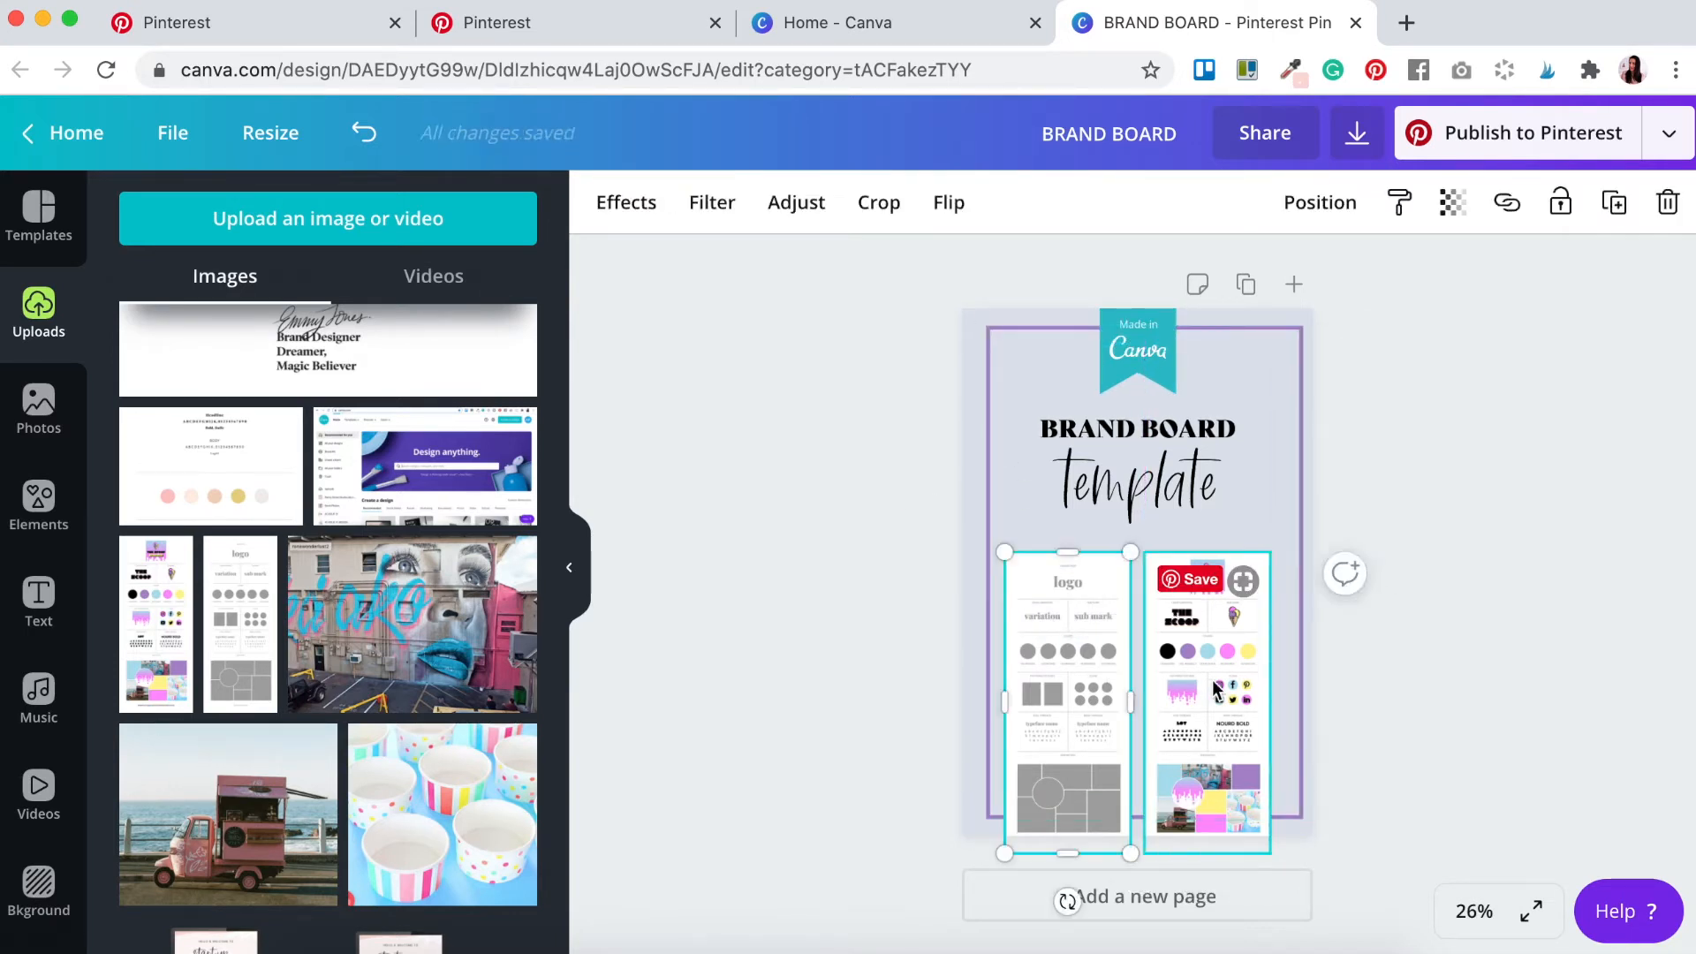
left_click(1209, 686, "shift")
left_click_drag(1209, 685, 1215, 682)
left_click(1553, 650)
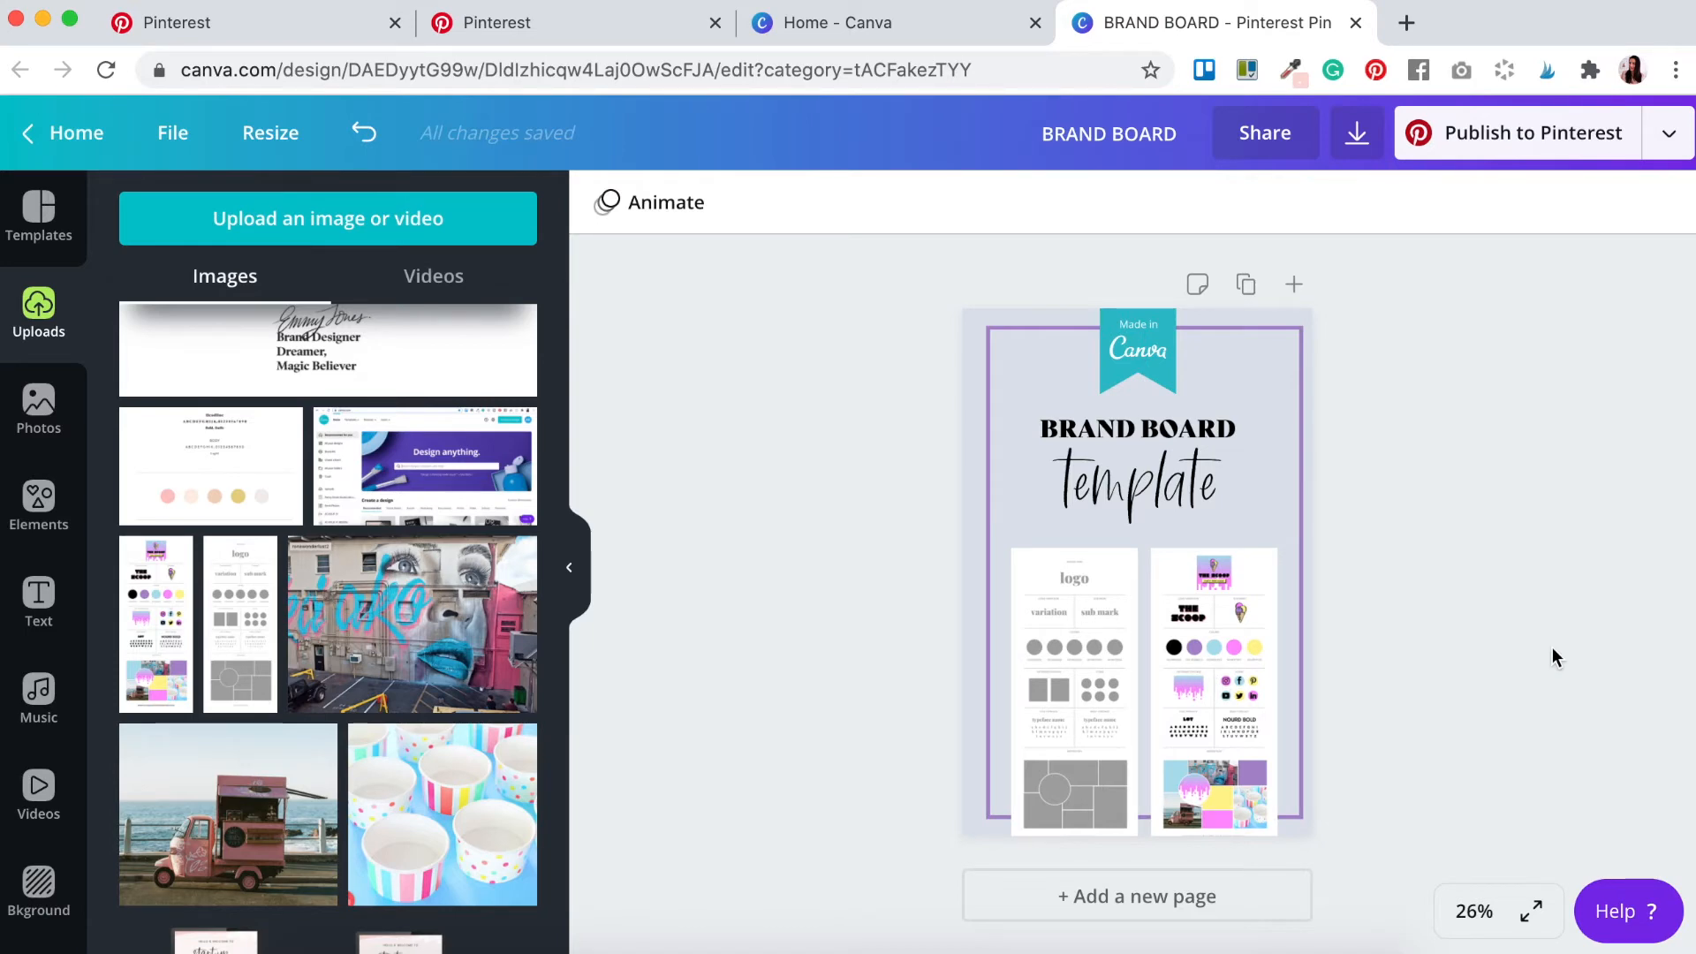
Step: Check the lower part of the Pinterest reference pin, return to the Canva design and search the elements for "arrow"
left_click(640, 35)
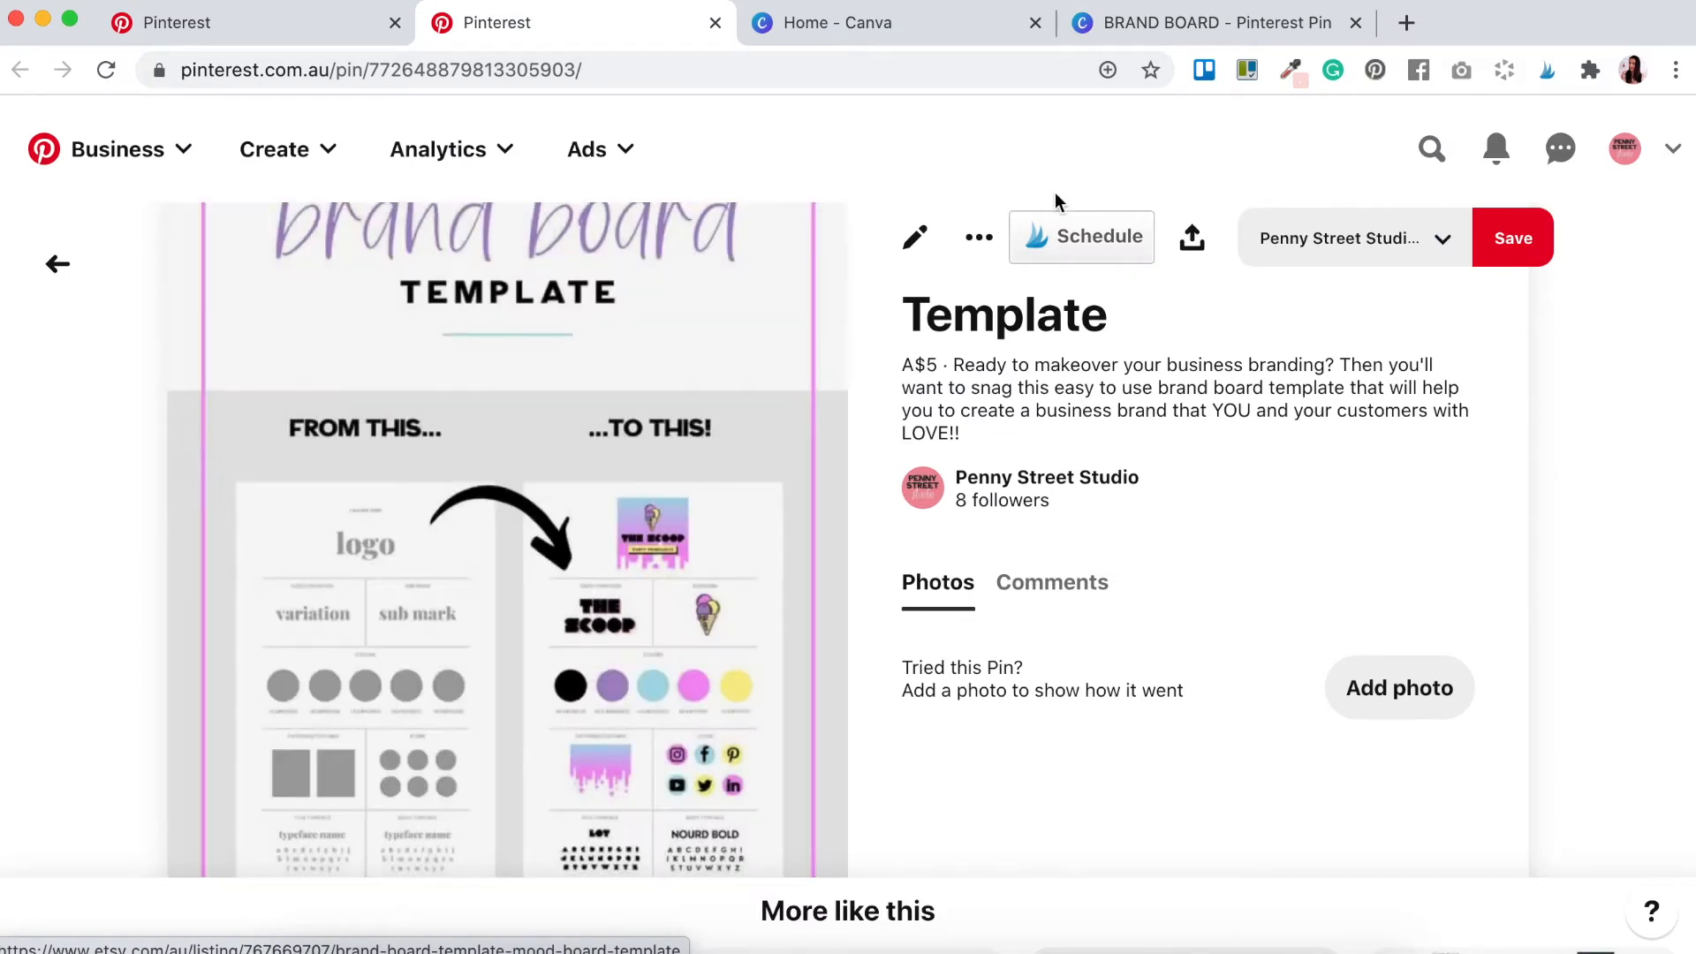
left_click(1207, 25)
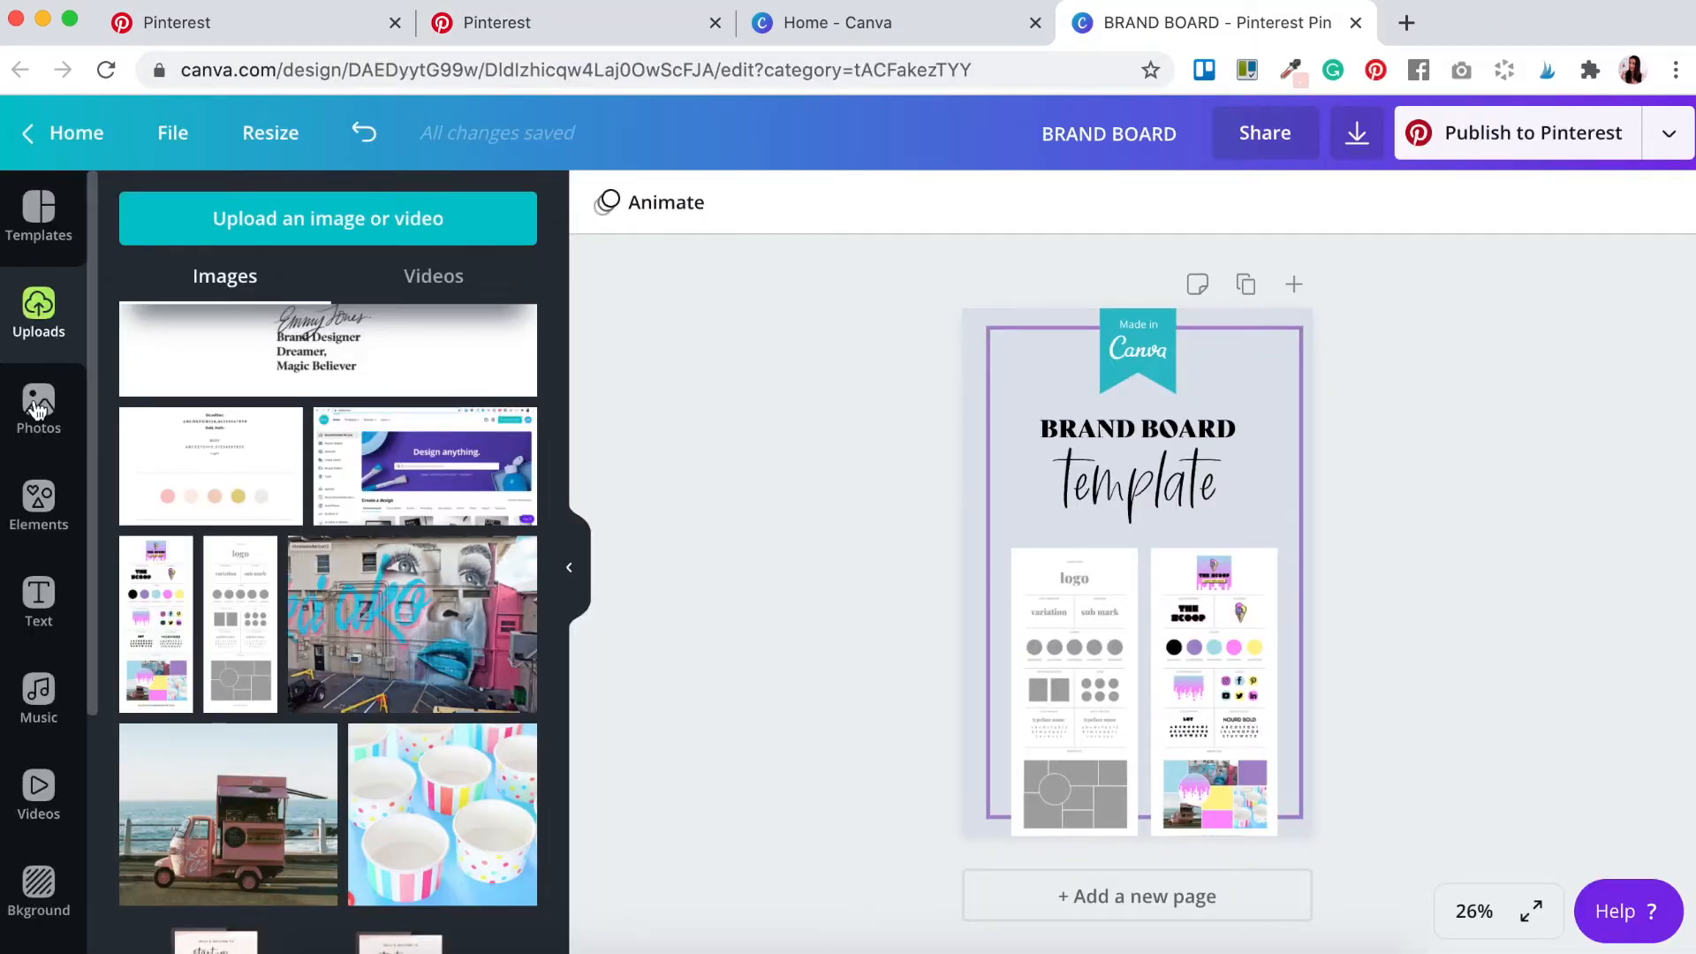
left_click(36, 512)
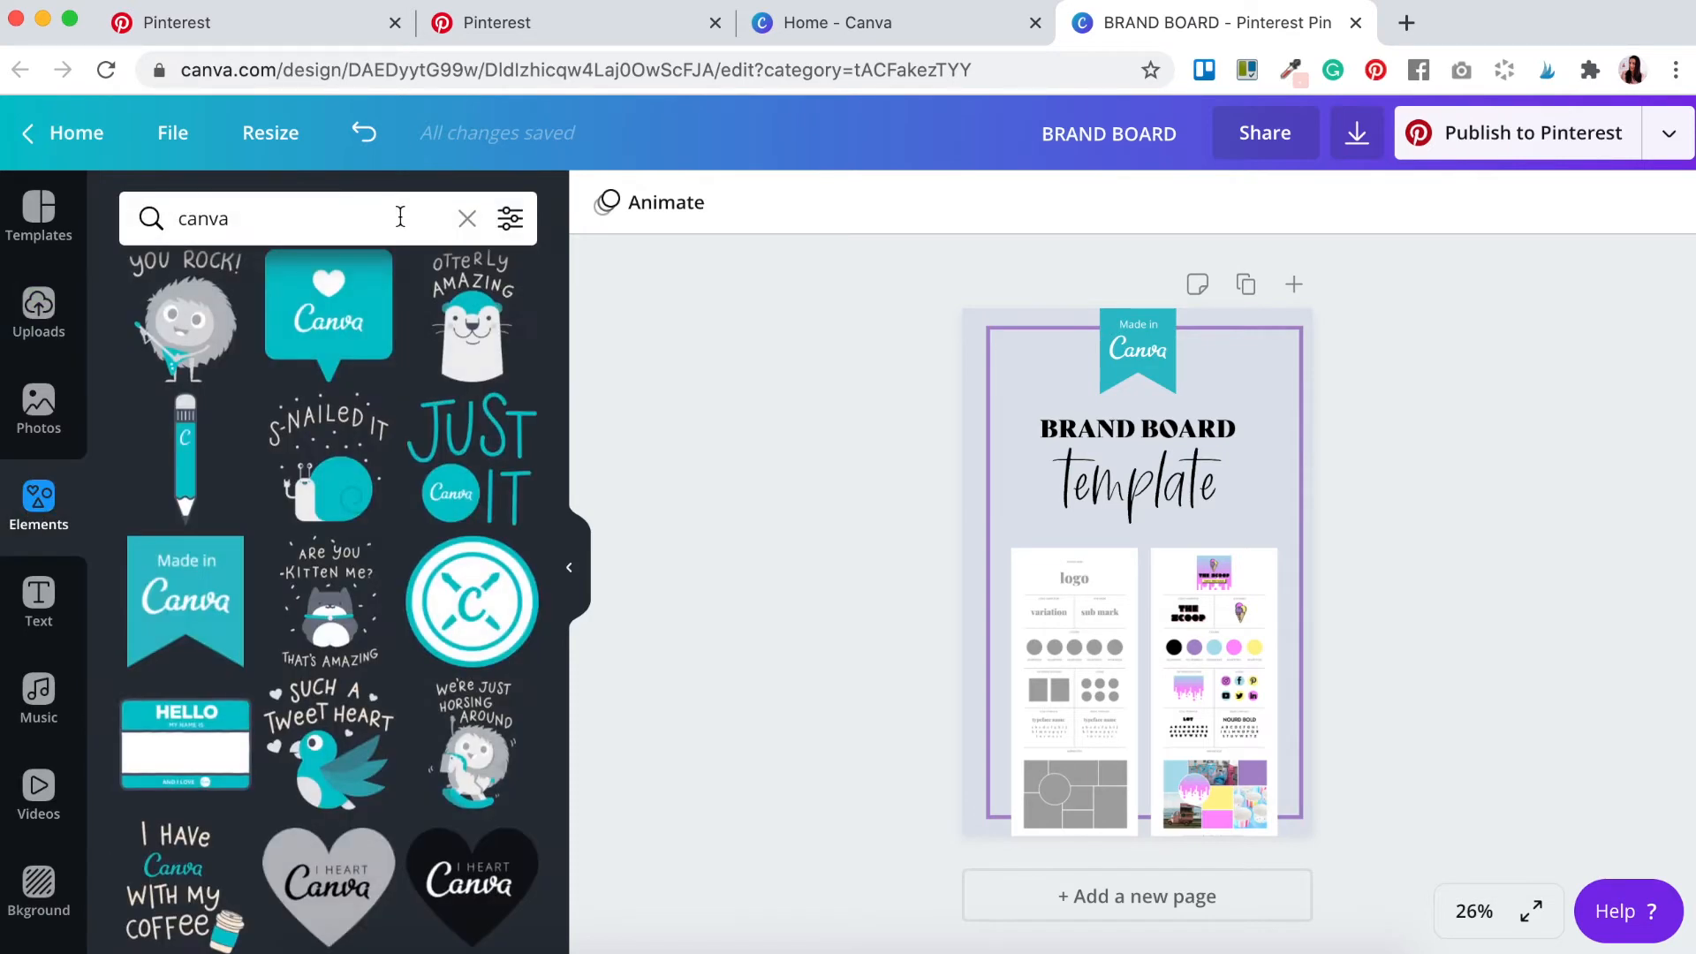
left_click(467, 231)
left_click(467, 219)
type("arrow")
key("Return")
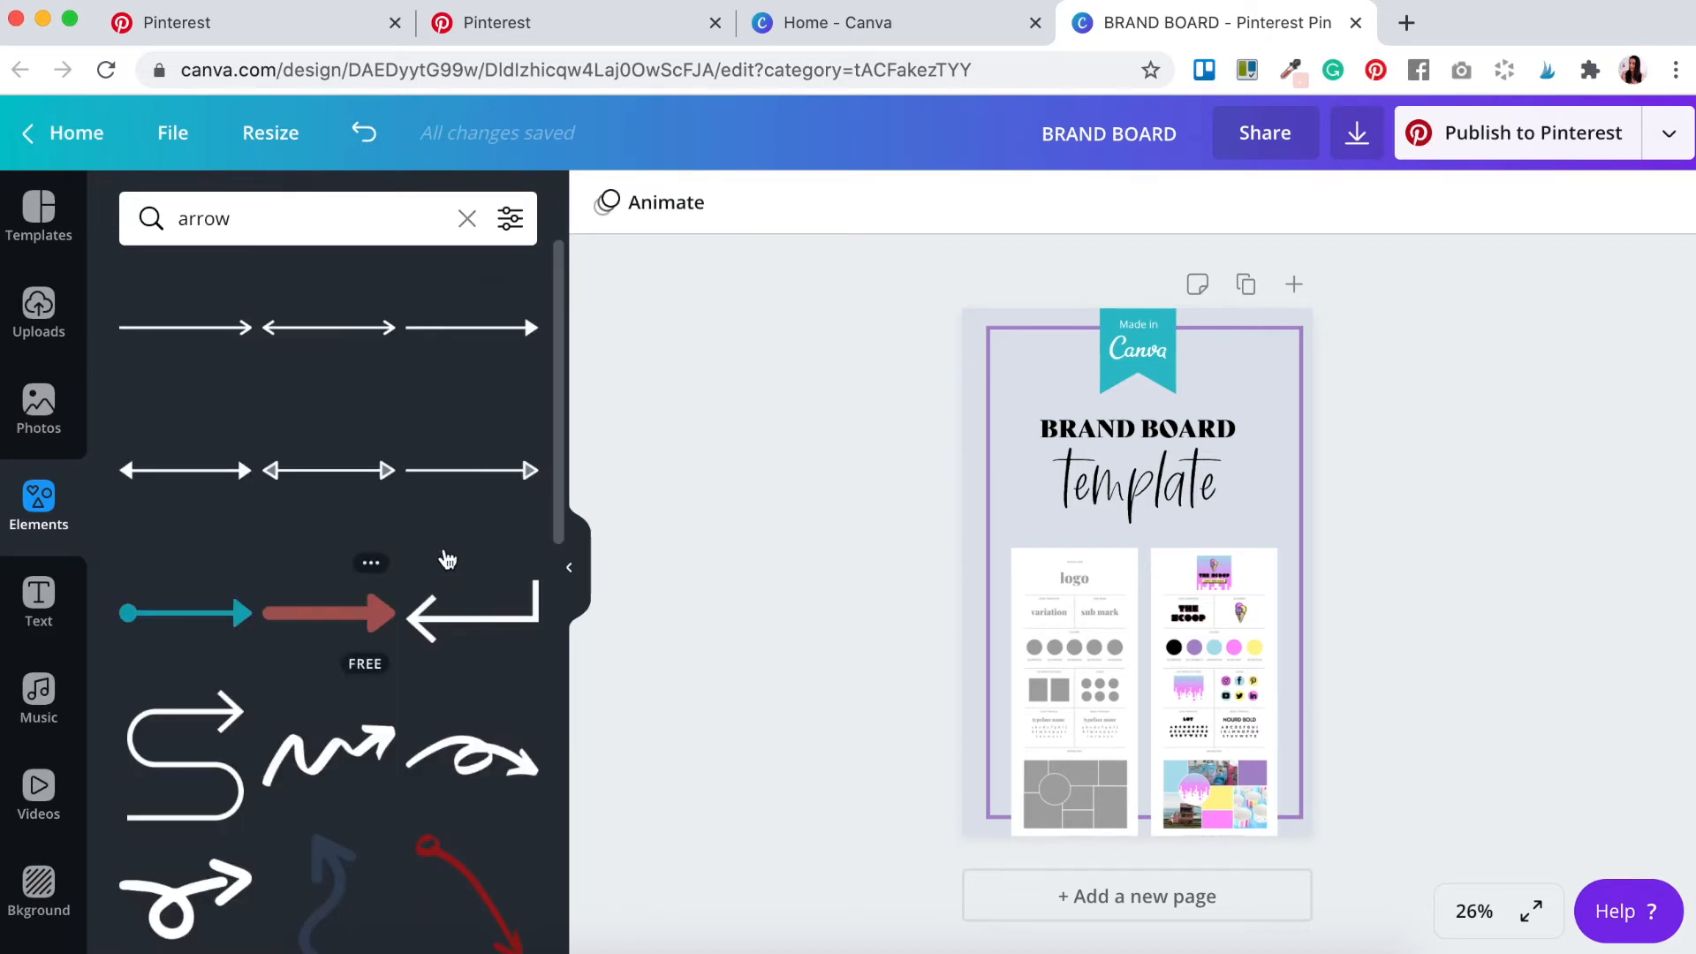
Step: Add the thick curved brush arrow that points down and recolour it black (#000000)
scroll(424, 561, "down", 1)
scroll(443, 560, "down", 5)
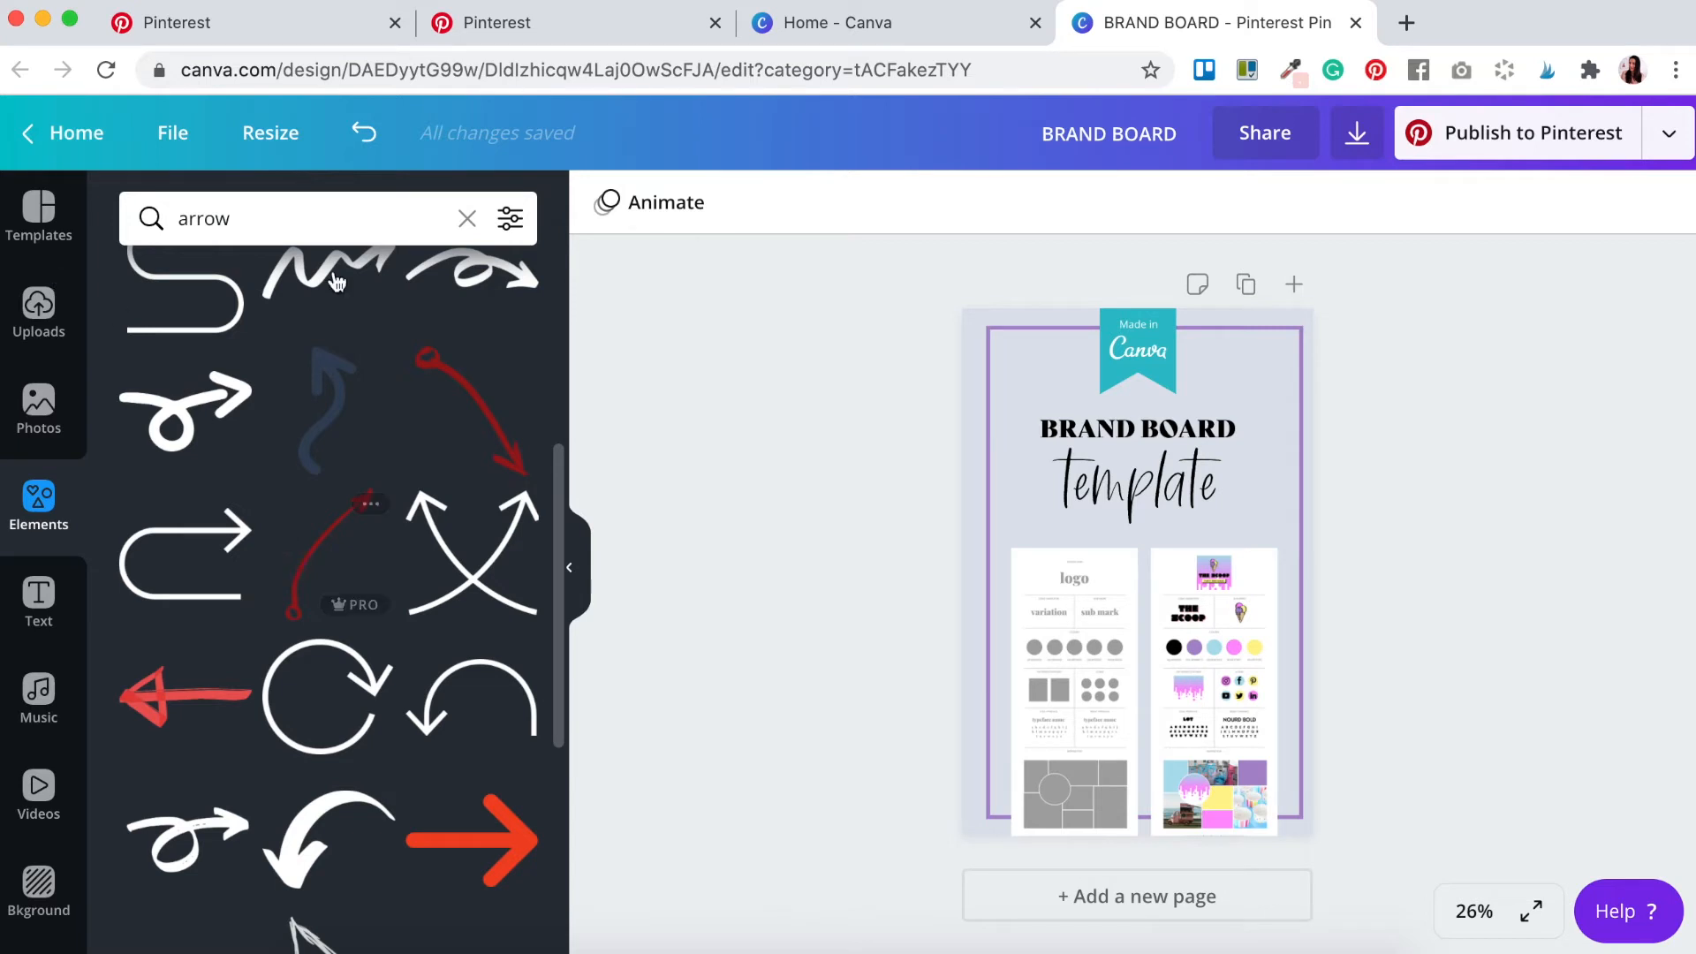
scroll(353, 689, "down", 4)
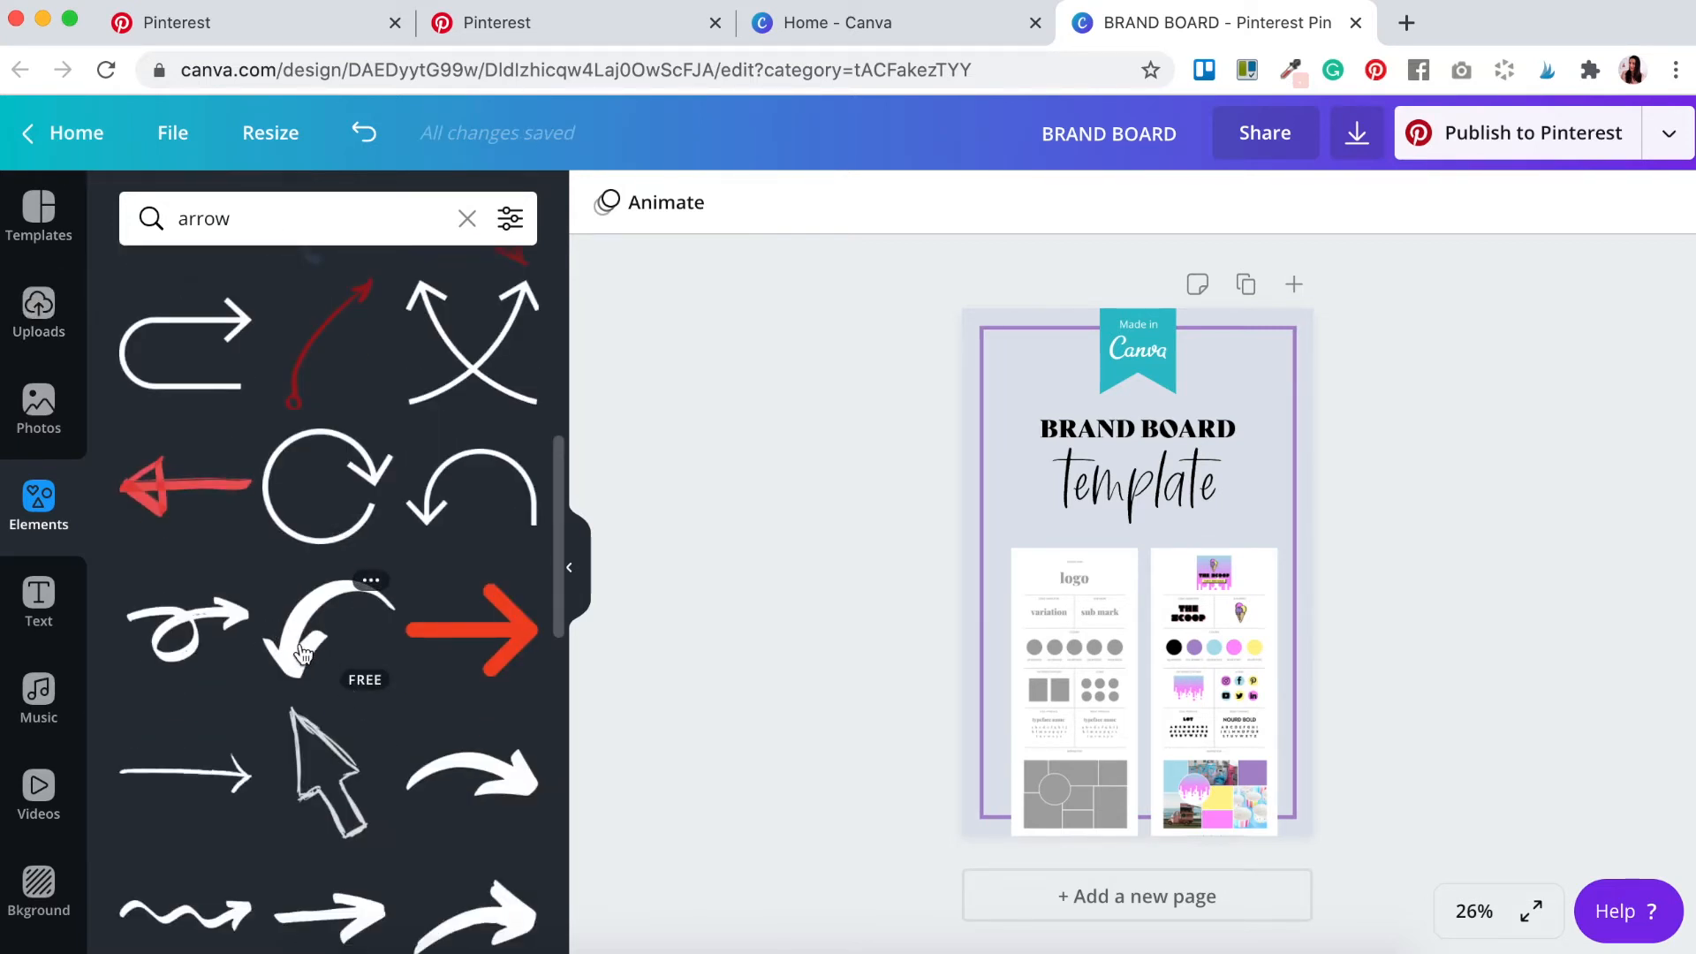
left_click(303, 654)
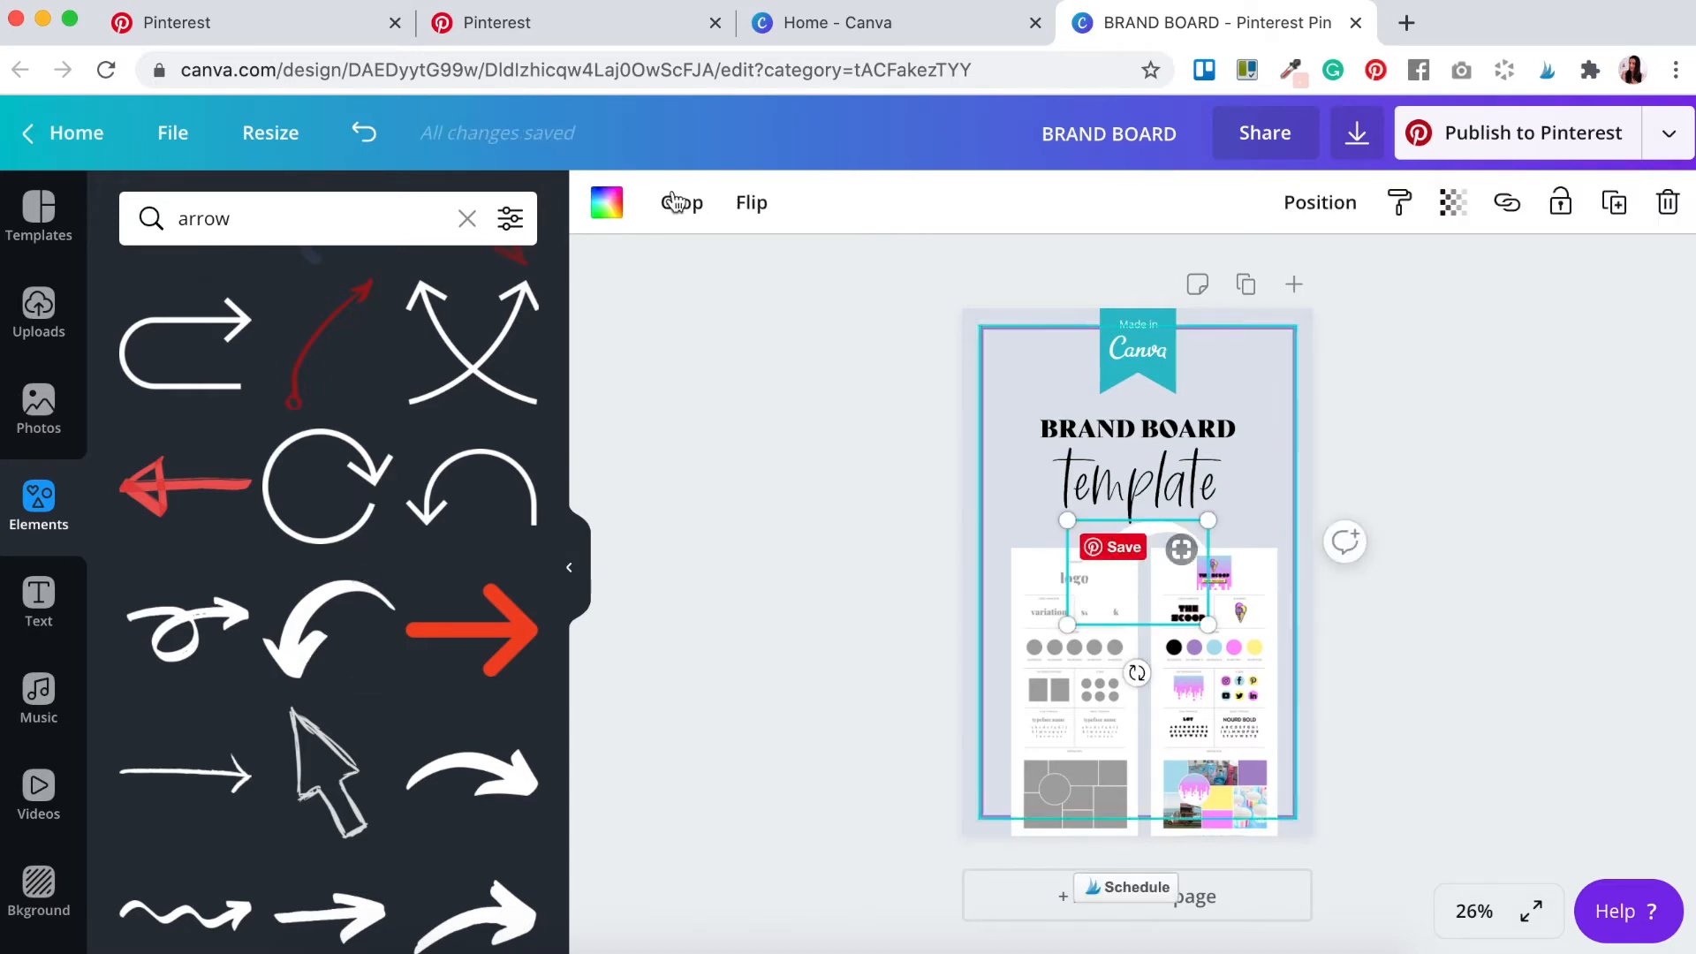
left_click(609, 205)
left_click(145, 482)
left_click(147, 346)
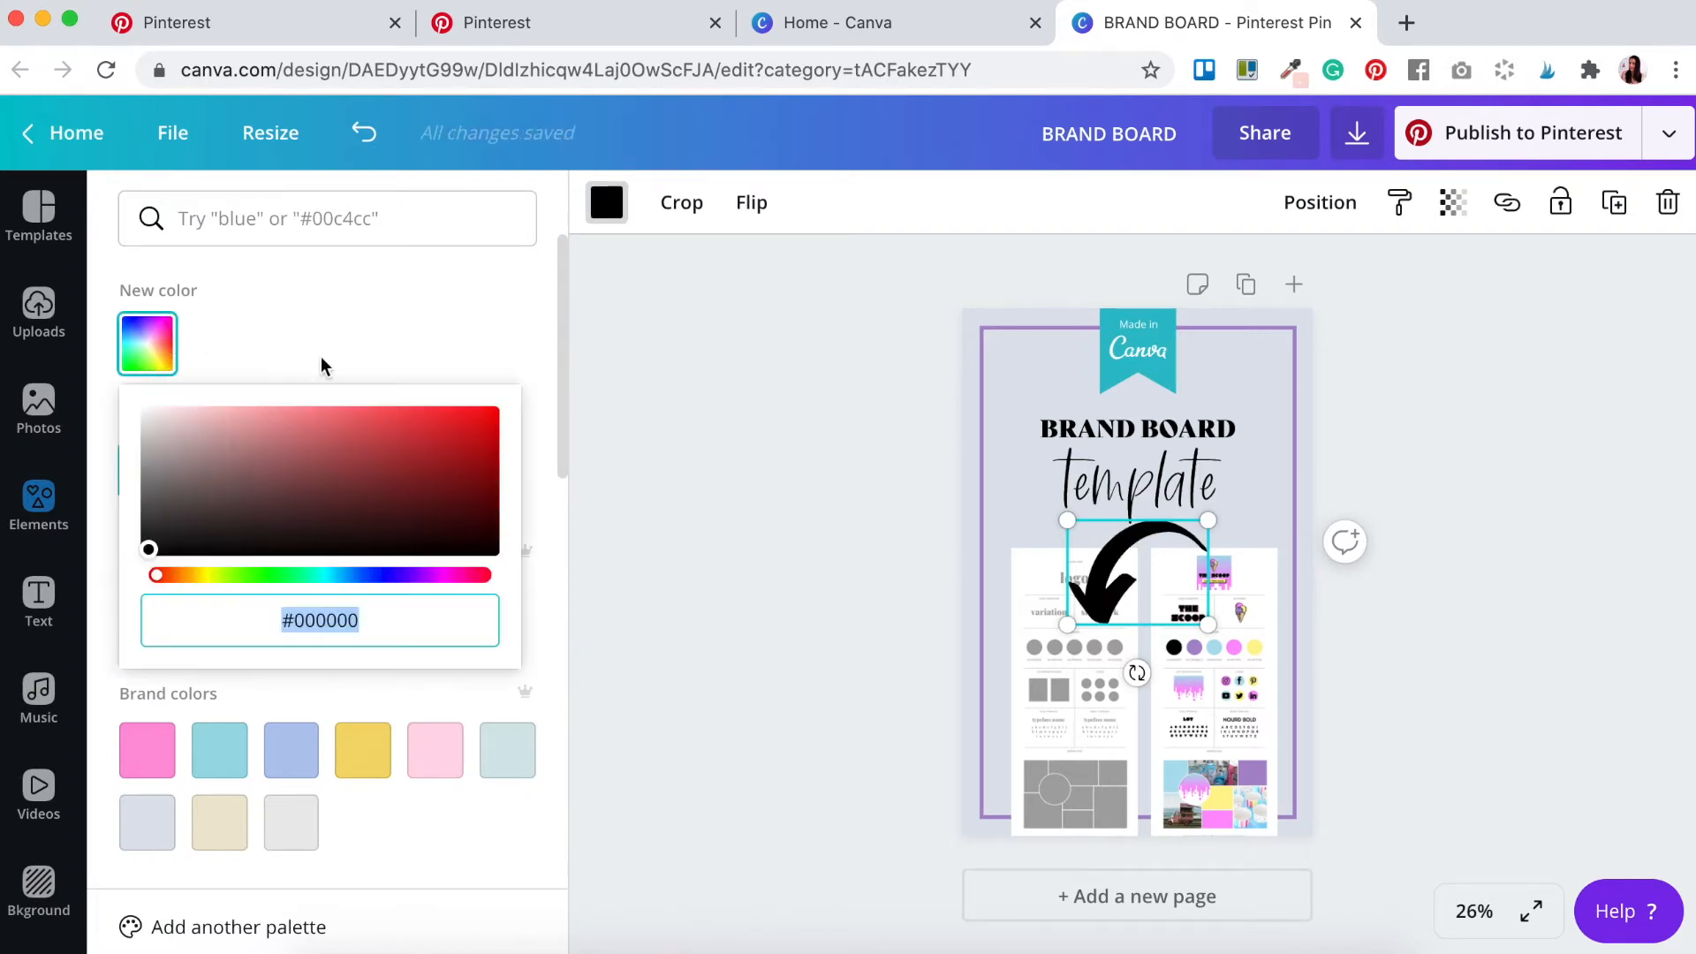
left_click(882, 389)
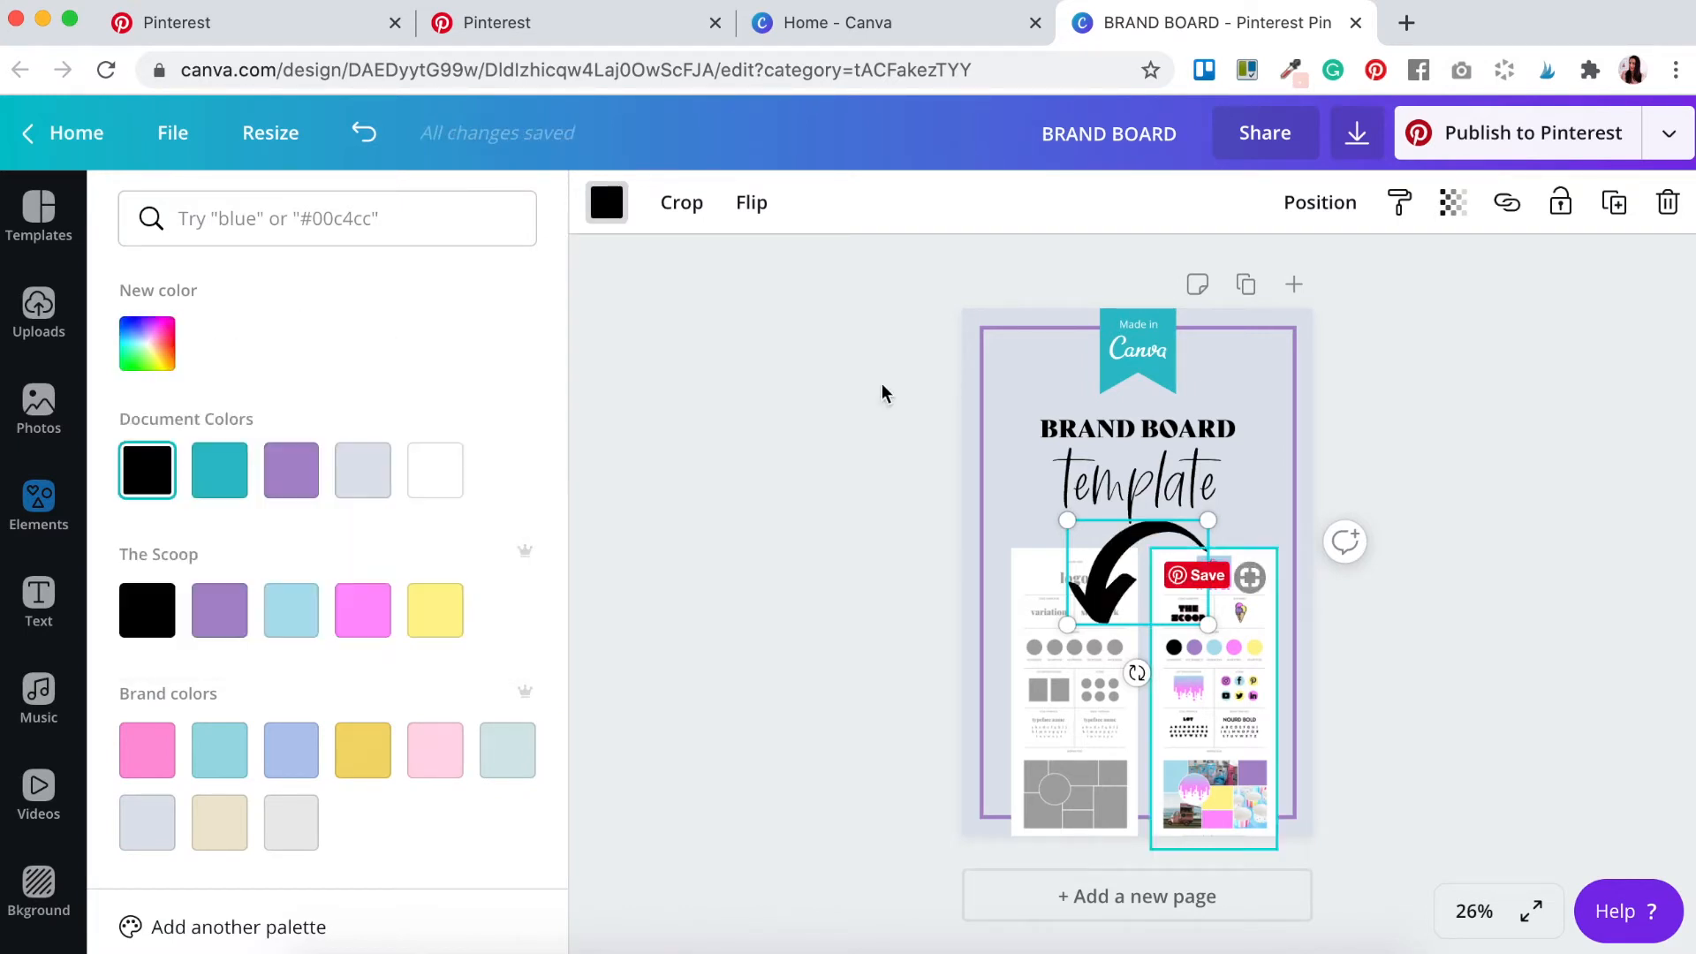
Step: Flip the black arrow horizontally, shrink it and position it between the two brand board images, pointing at the coloured board
left_click(757, 205)
left_click(826, 272)
left_click_drag(1068, 521, 1127, 551)
left_click_drag(1184, 675, 1162, 650)
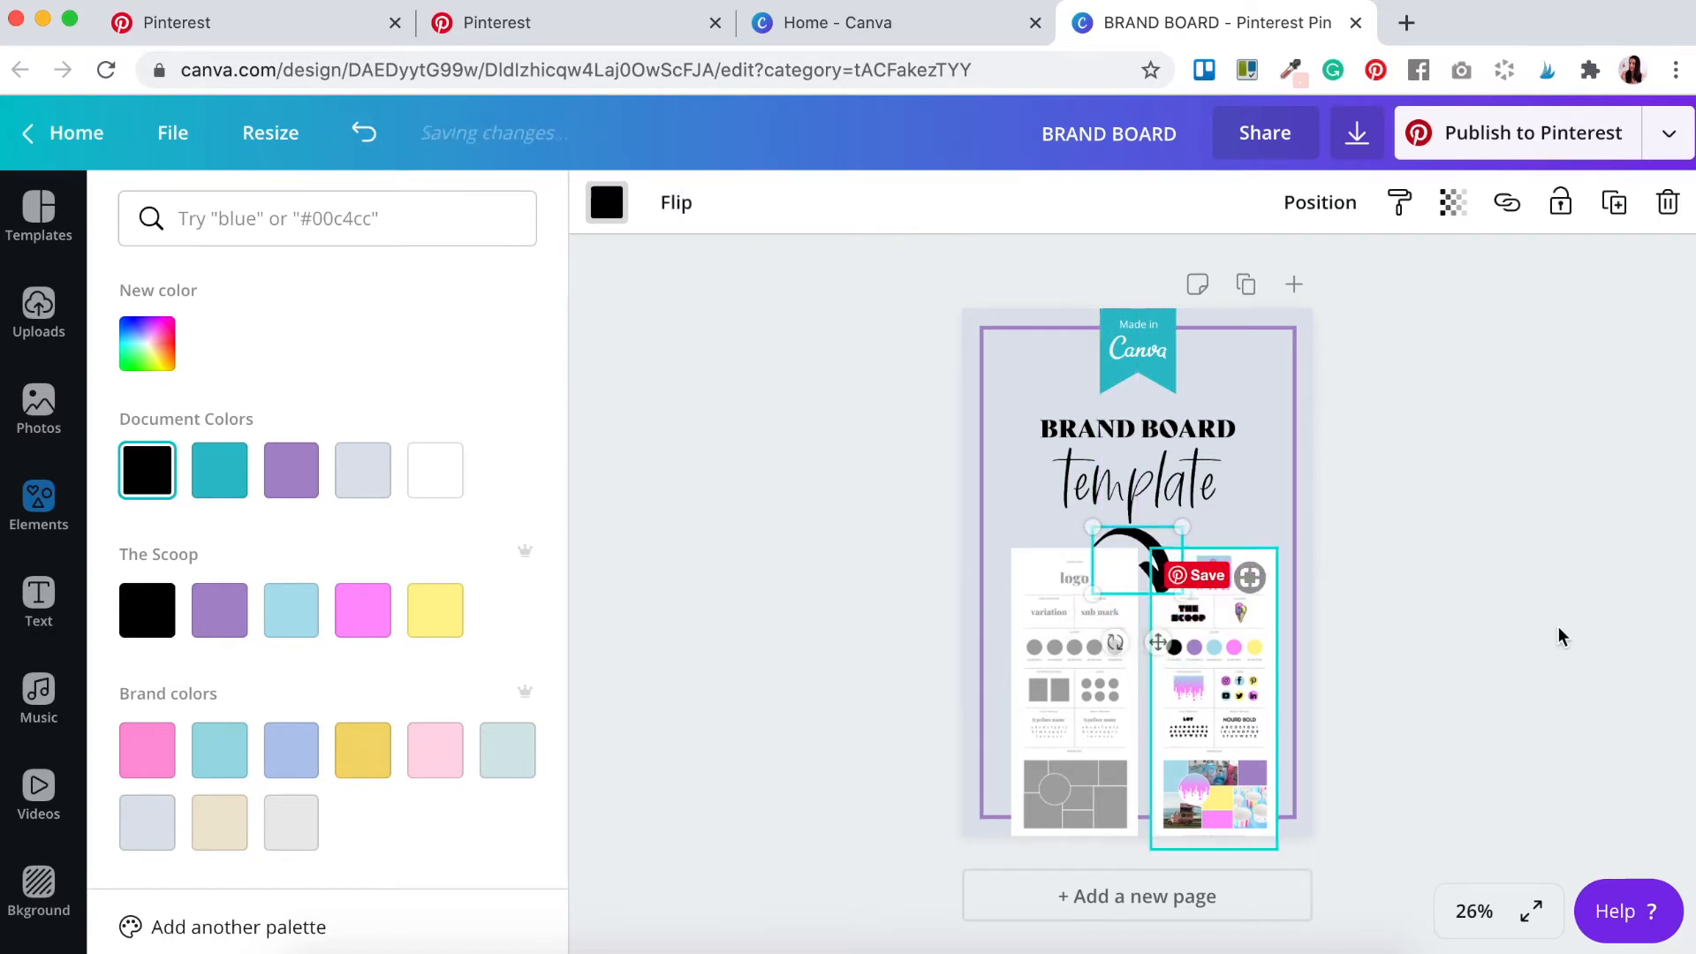
Step: Centre the word "template" under "BRAND BOARD" and move both title lines up slightly together
left_click(1138, 502)
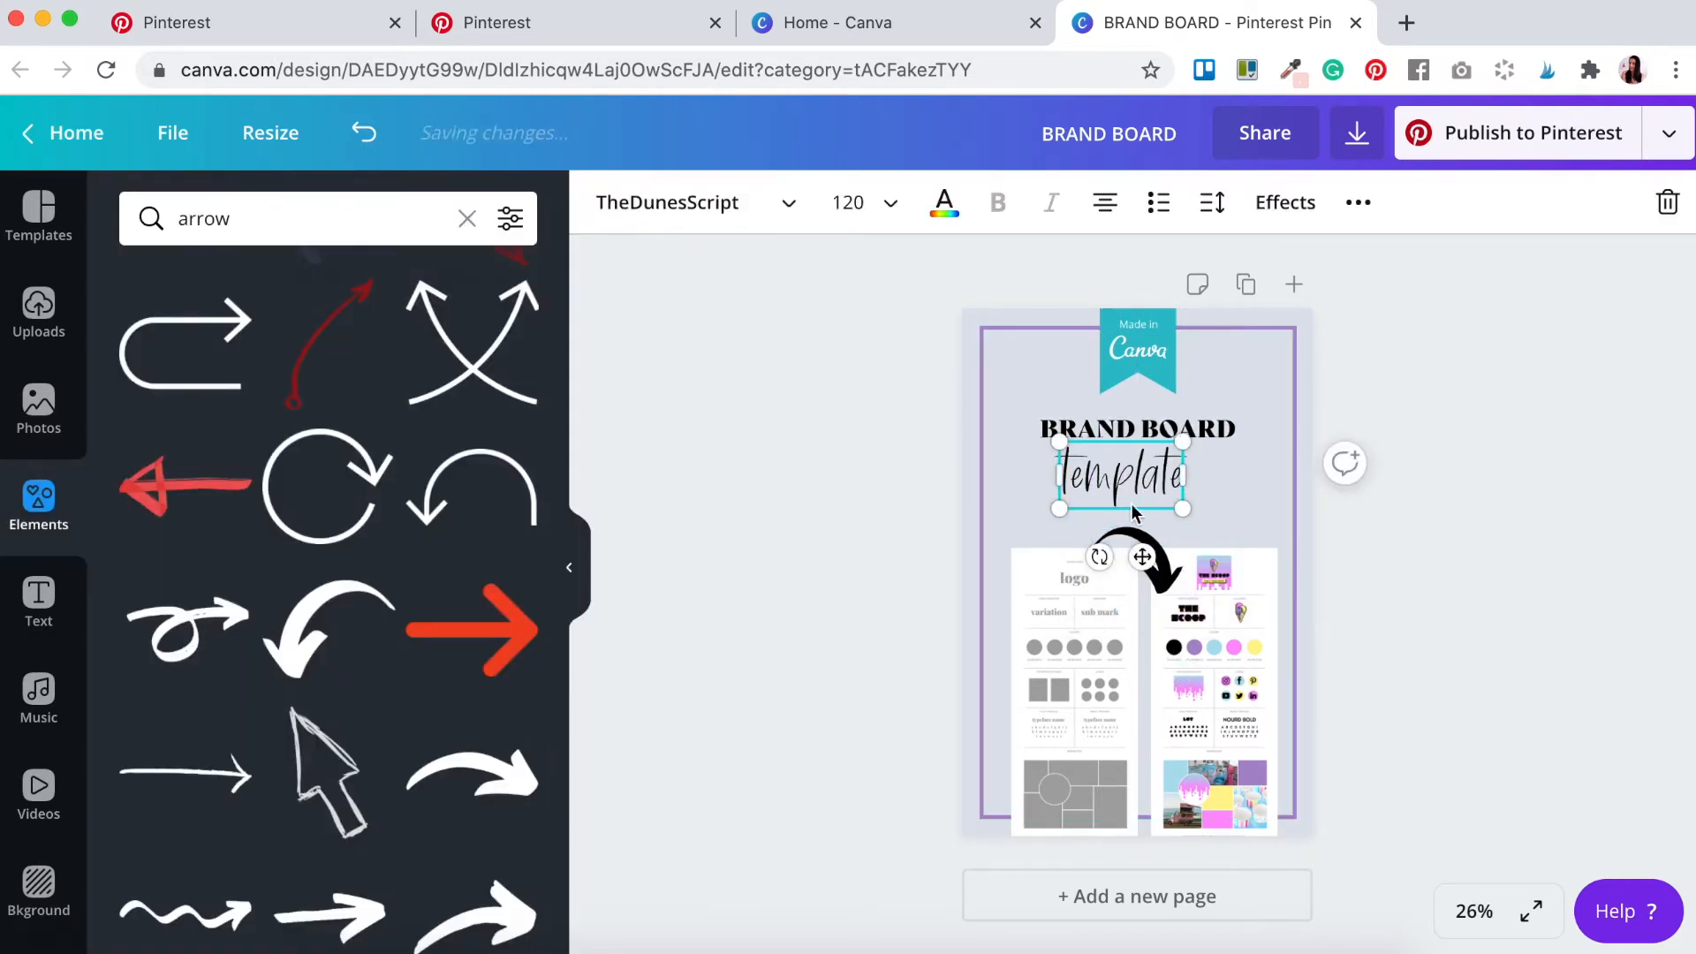
left_click_drag(1160, 559, 1164, 558)
left_click(1364, 506)
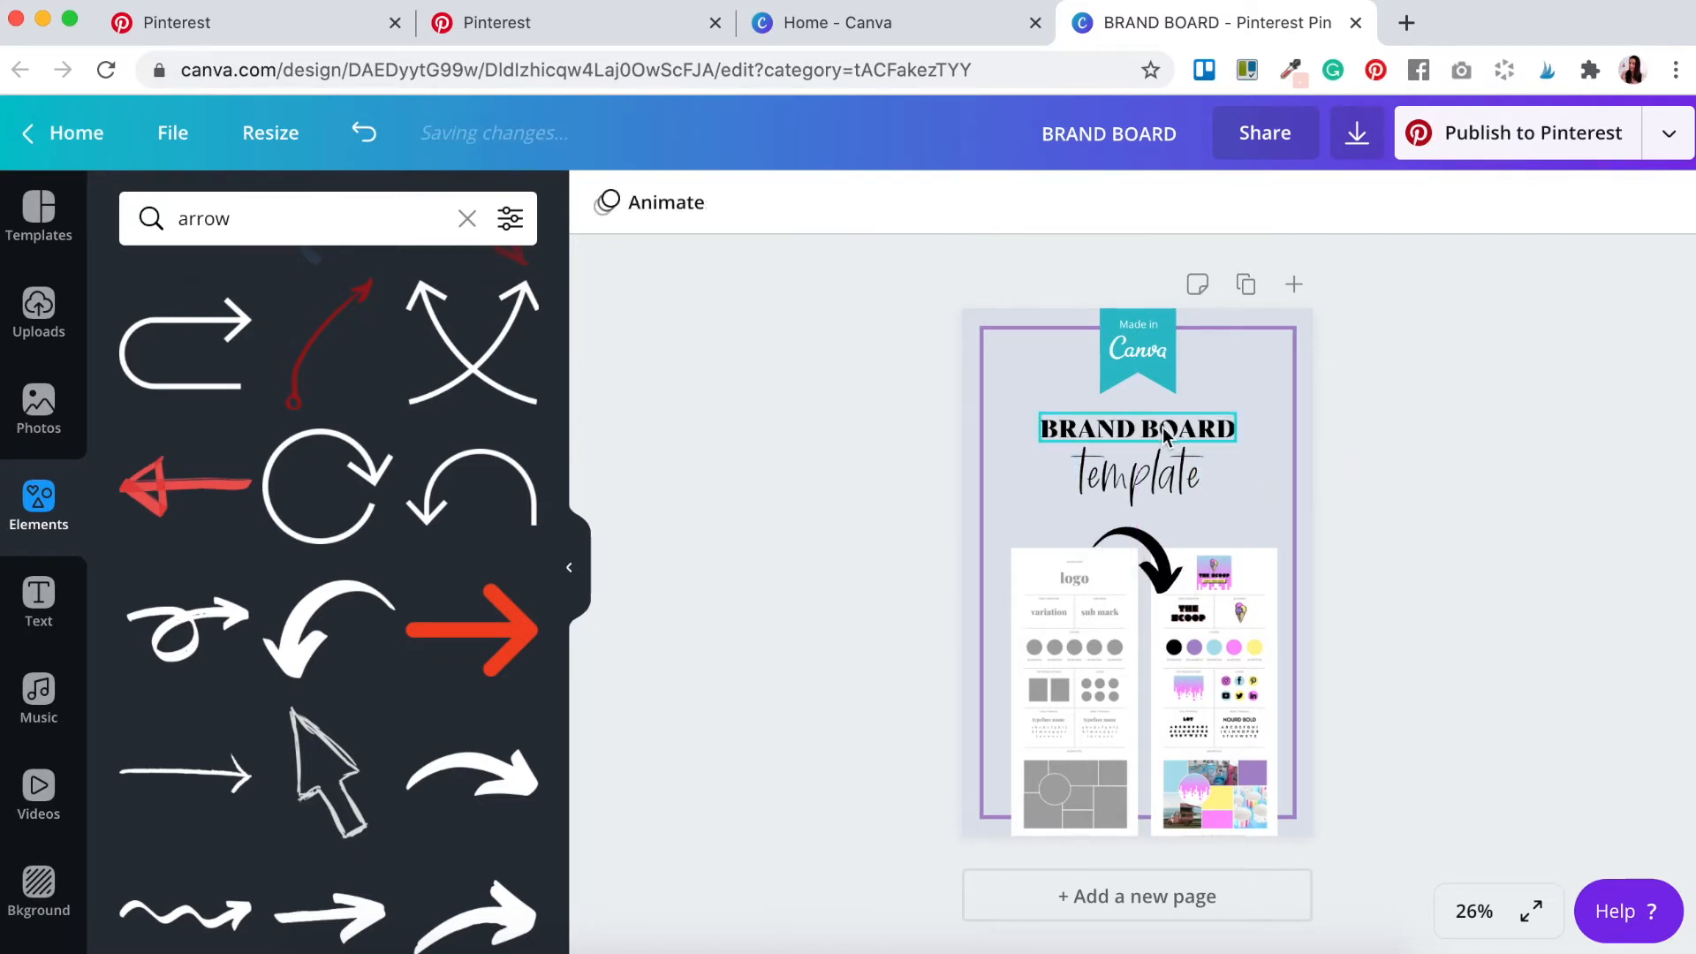
left_click(1168, 433)
left_click(1159, 486, "shift")
left_click_drag(1184, 491, 1184, 480)
left_click(1471, 532)
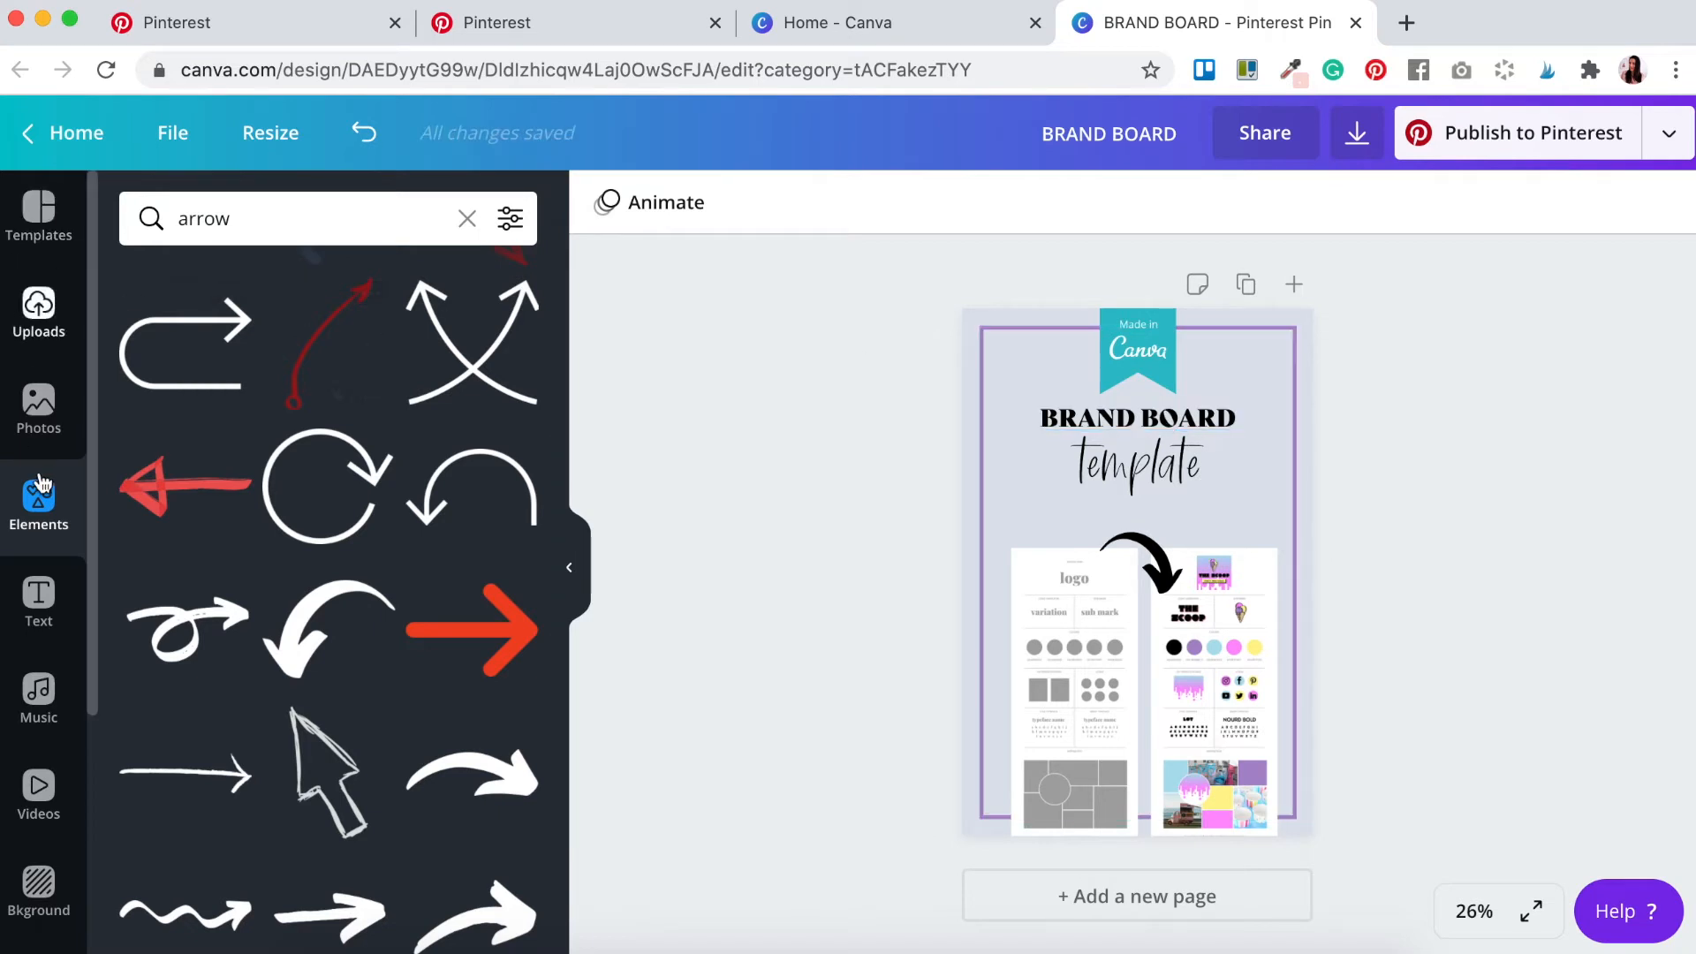
Step: Add body text reading "FROM THIS..." above the grey brand board, in the TheDunesSans font and a larger size
left_click(39, 597)
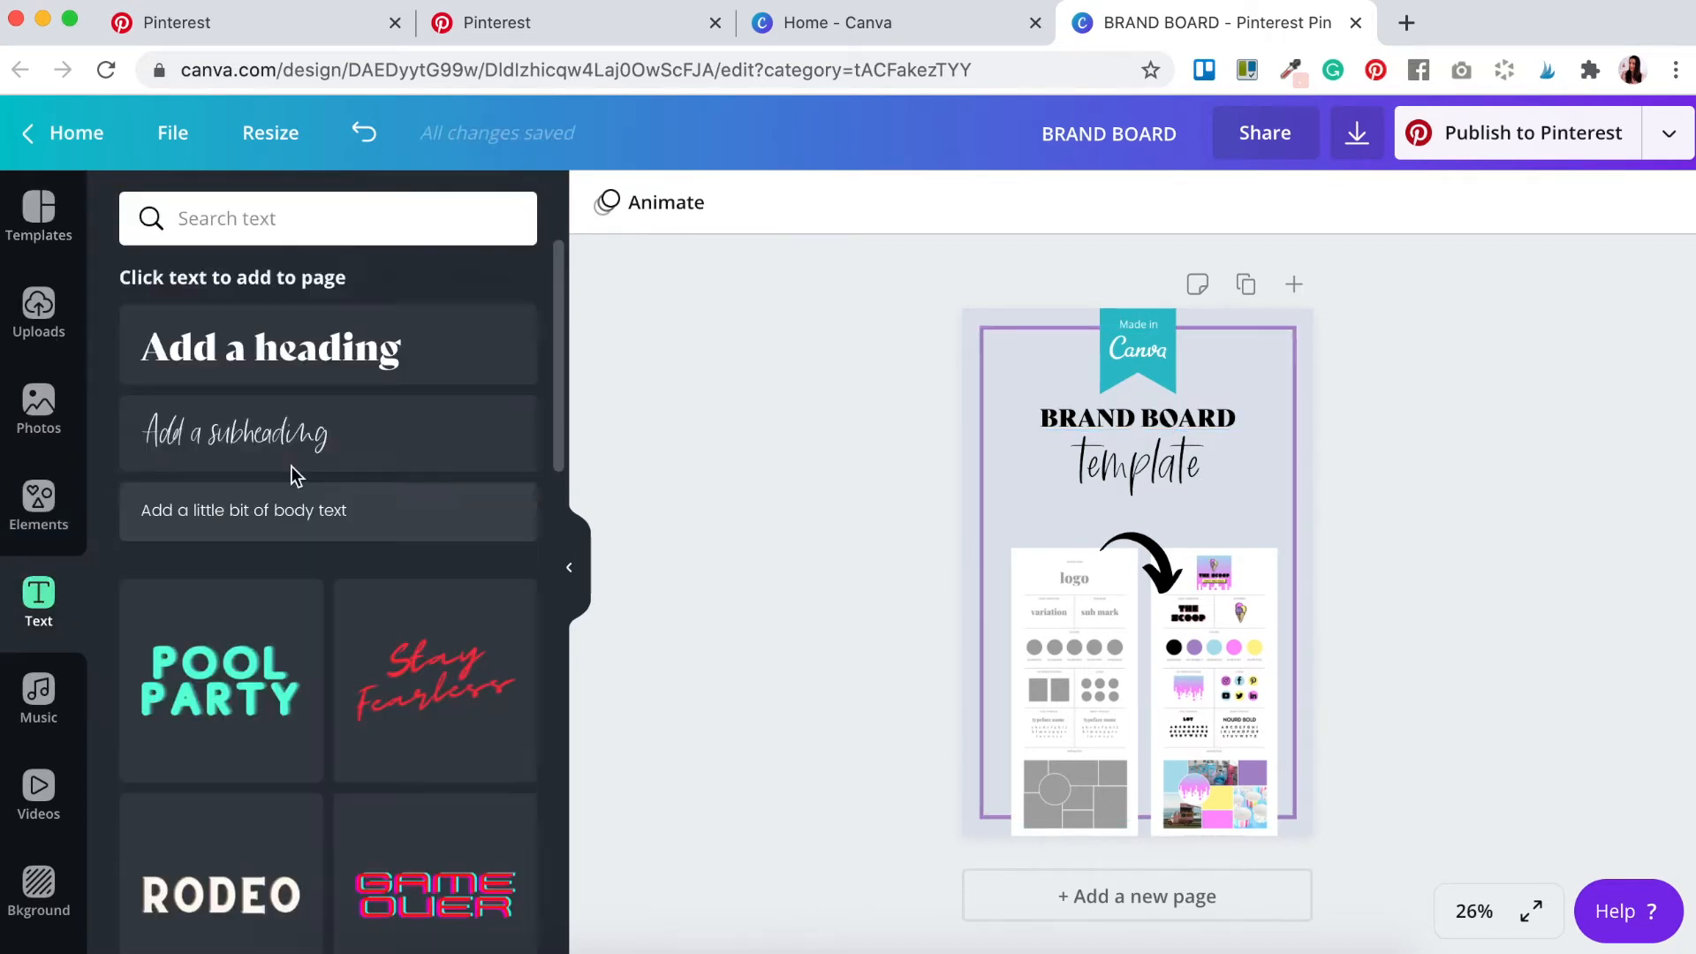
left_click(216, 511)
left_click_drag(1094, 562, 1060, 565)
left_click(1474, 911)
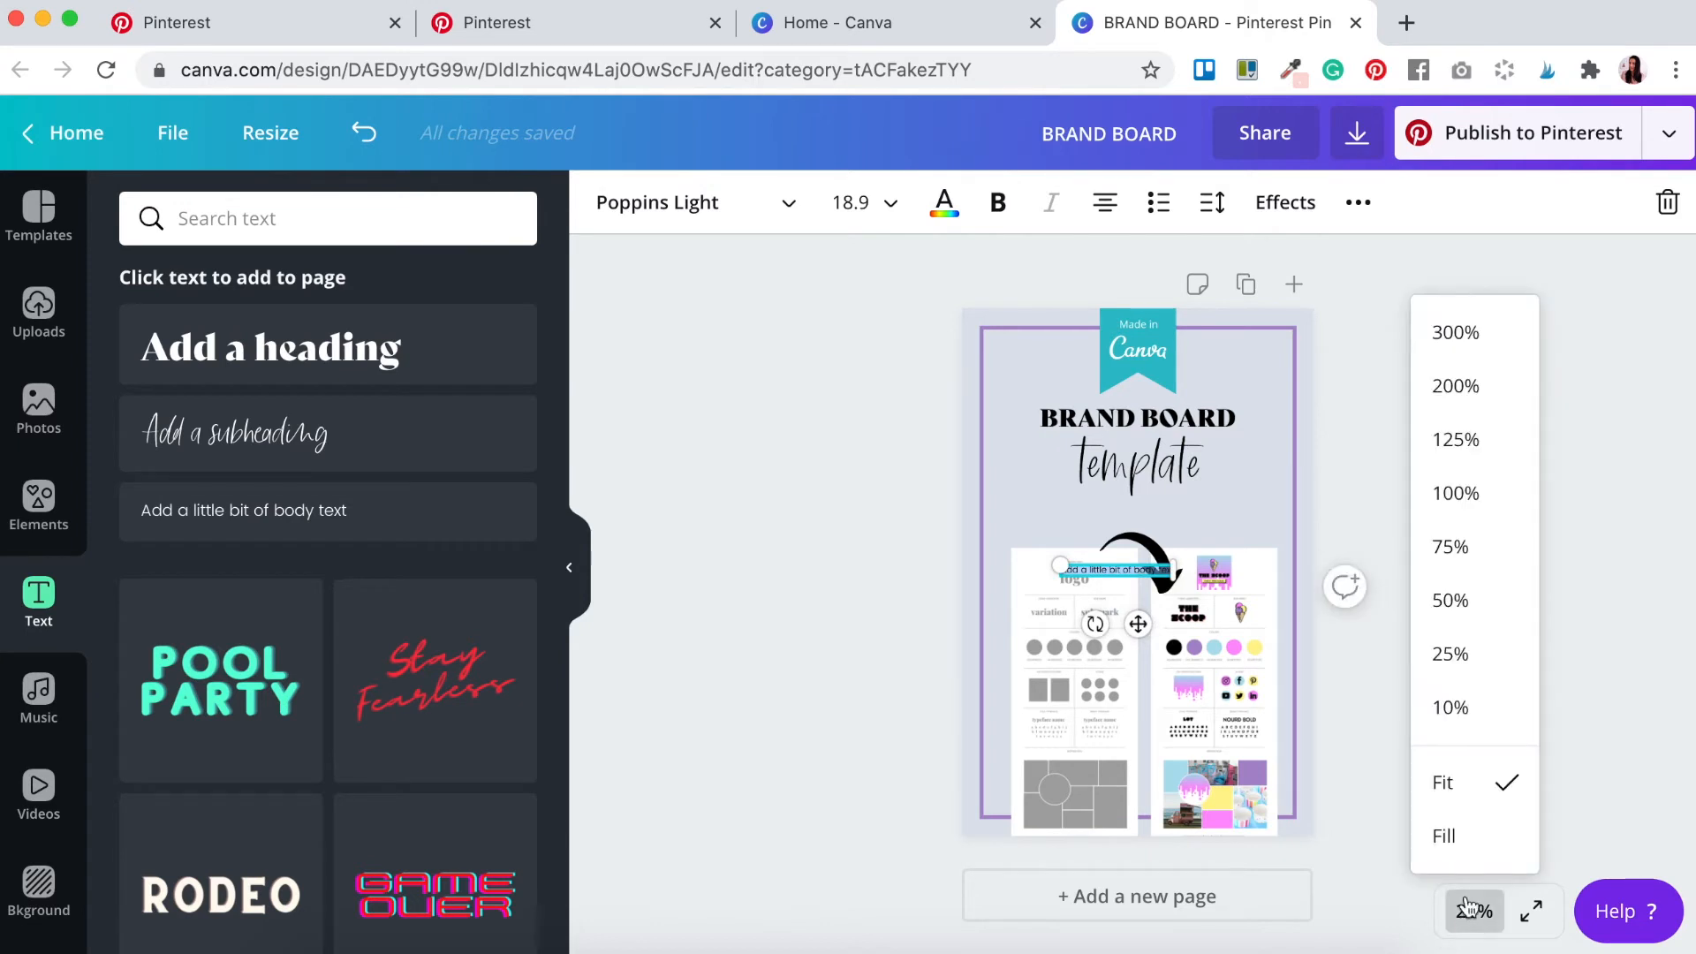
left_click(1459, 616)
type("FROM THIS")
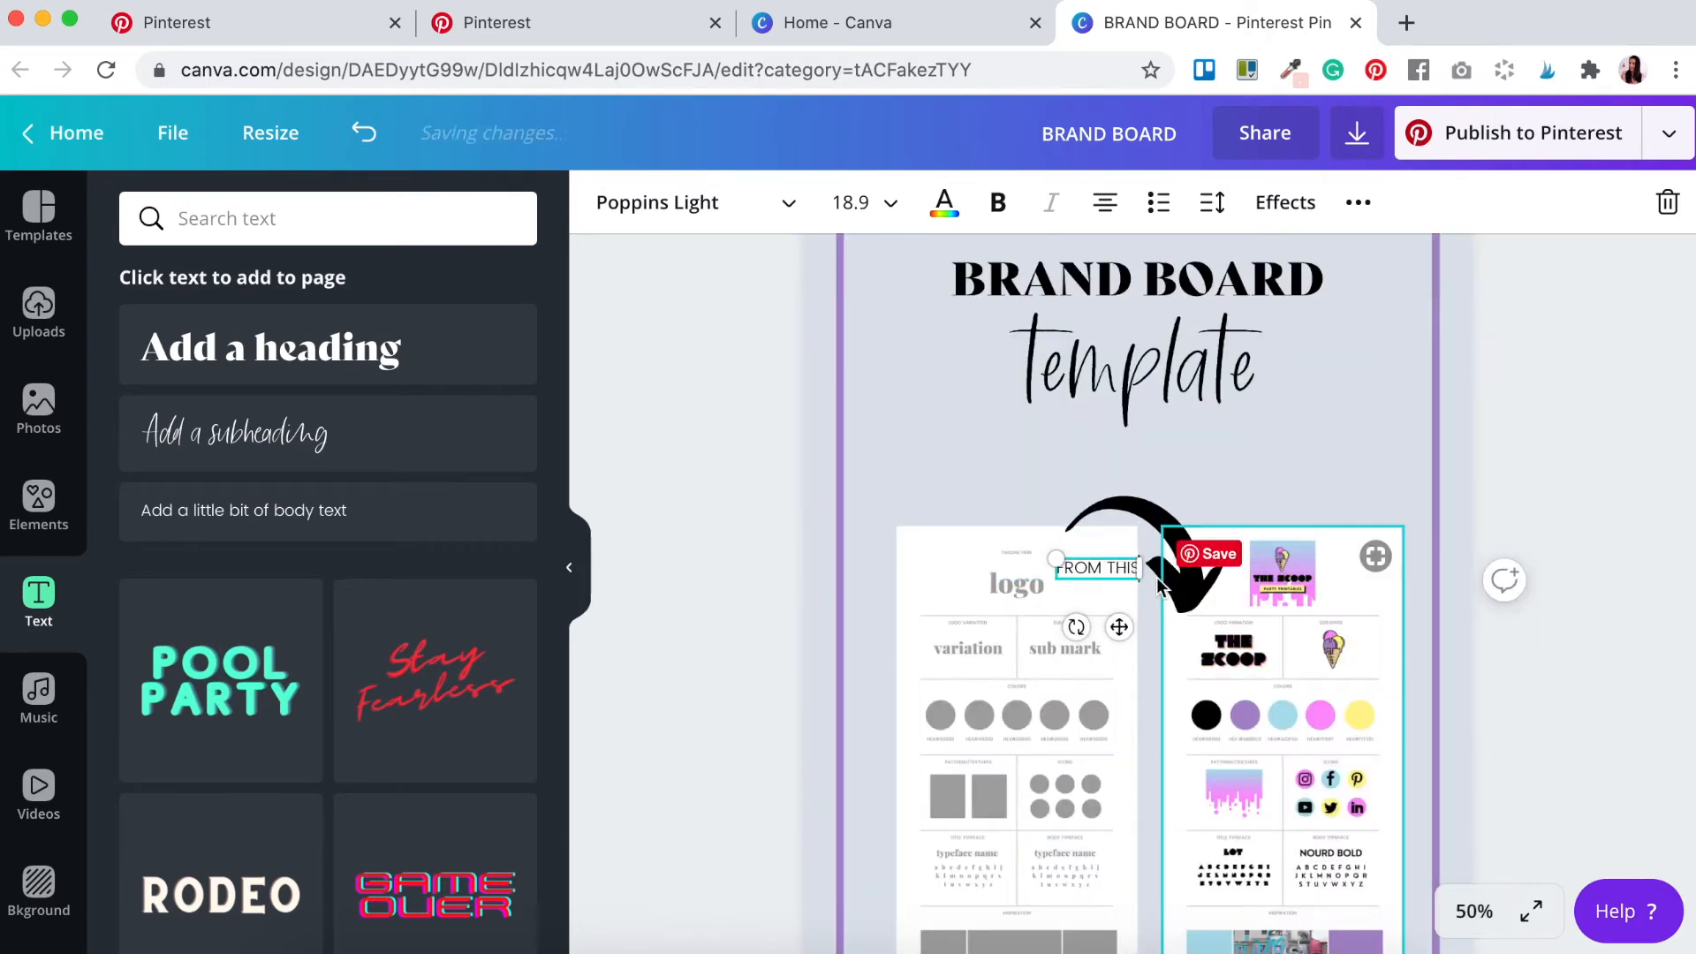
left_click_drag(1119, 626, 1041, 548)
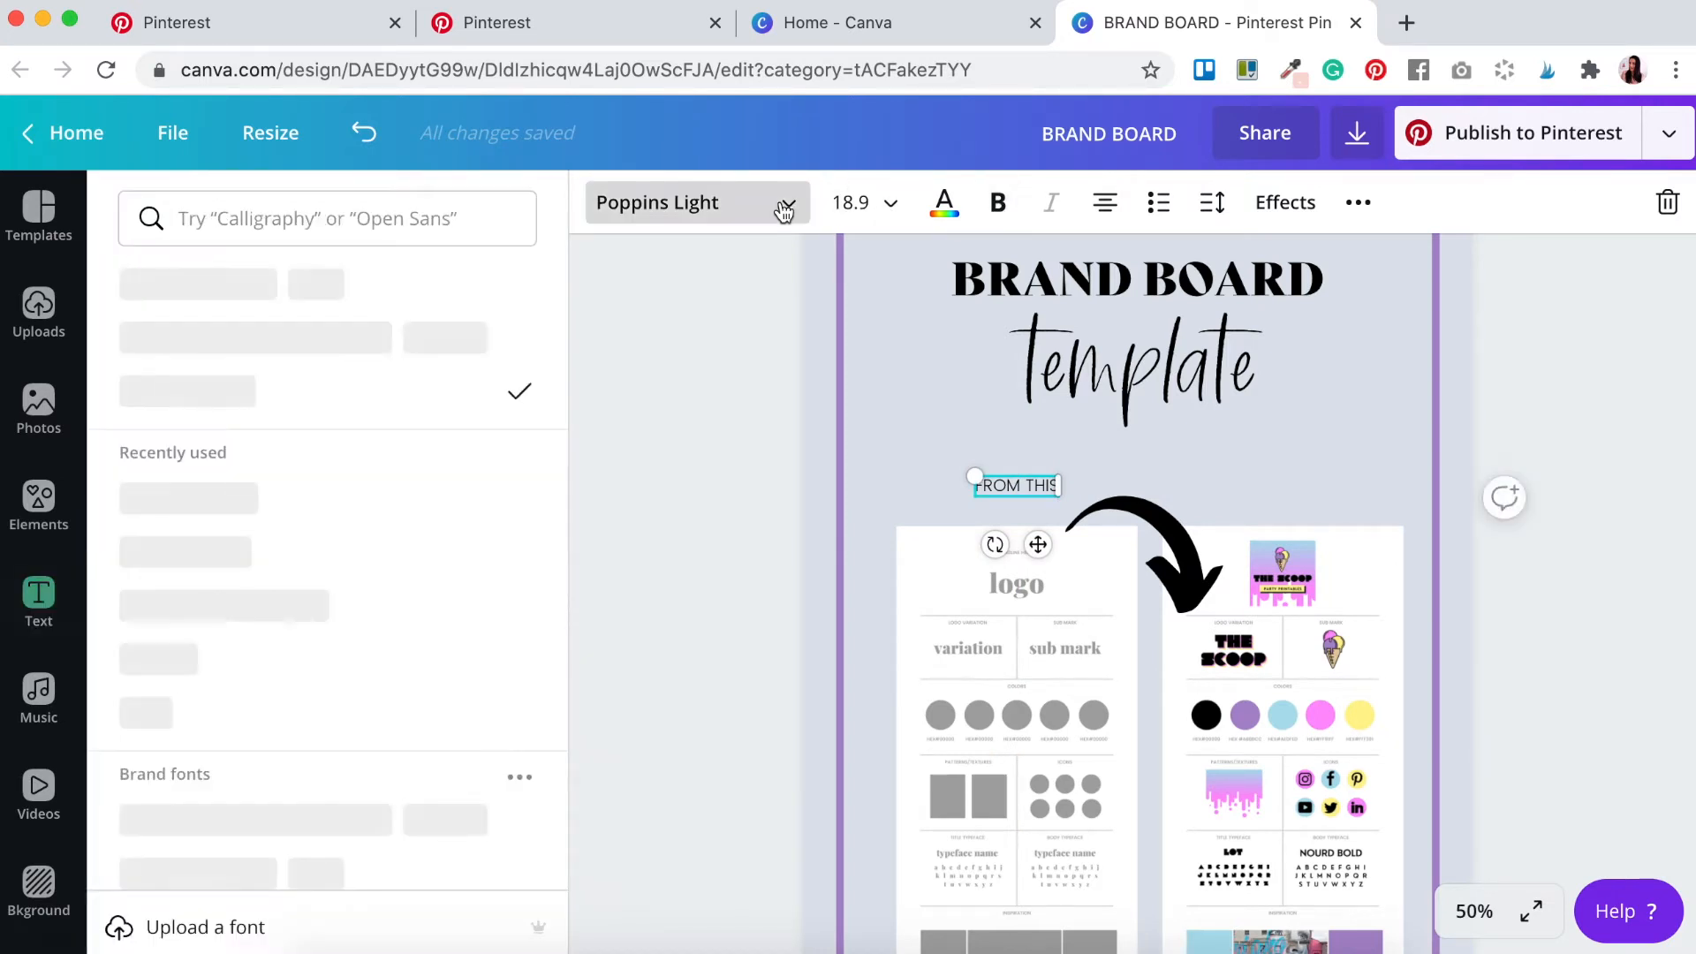
left_click(888, 212)
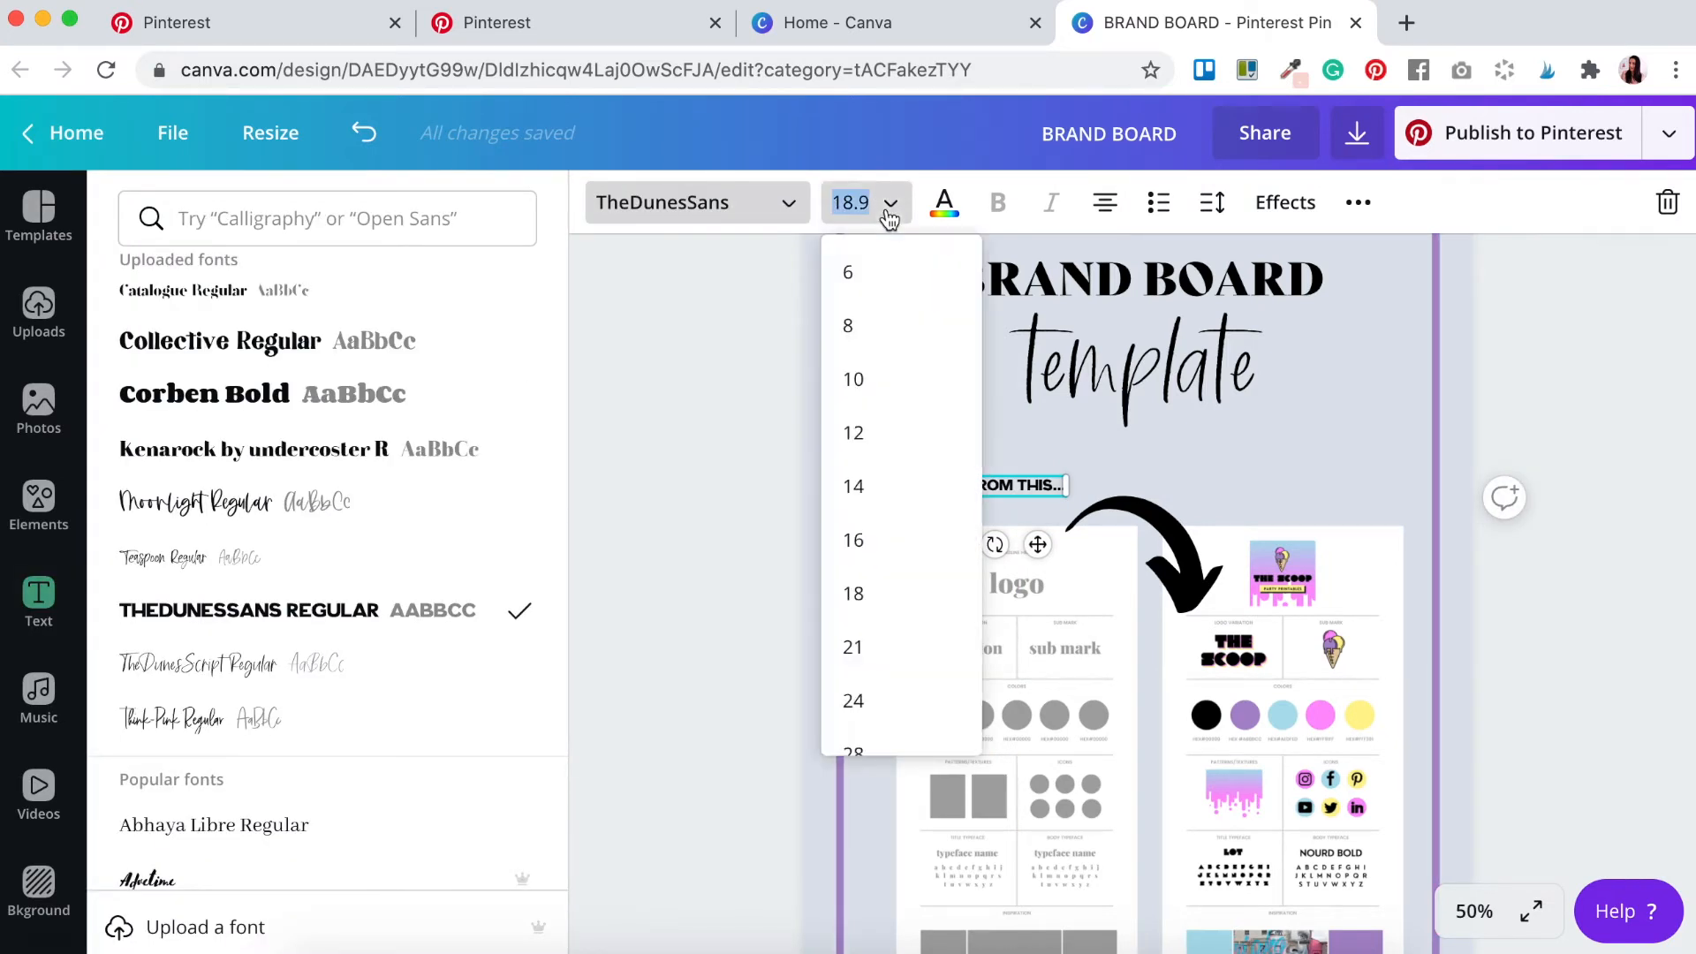
left_click(873, 733)
Step: Duplicate the "FROM THIS..." text, place the copy above the coloured brand board and change it to "...TO THIS"
left_click(1030, 495)
left_click(1029, 494)
key("super+c")
key("super+v")
left_click_drag(1050, 563, 1304, 552)
double_click(1247, 488)
key("BackSpace")
type("TO")
key("Right")
key("Right")
key("Right")
key("Right")
key("Right")
key("Right")
key("Right")
key("BackSpace")
key("BackSpace")
key("BackSpace")
key("Left")
key("Left")
key("Left")
key("Left")
key("Left")
key("Left")
key("Left")
type("...")
left_click(1589, 438)
Step: Move the black arrow slightly right so it clears the "FROM THIS..." text
scroll(1571, 526, "up", 3)
scroll(1571, 529, "up", 2)
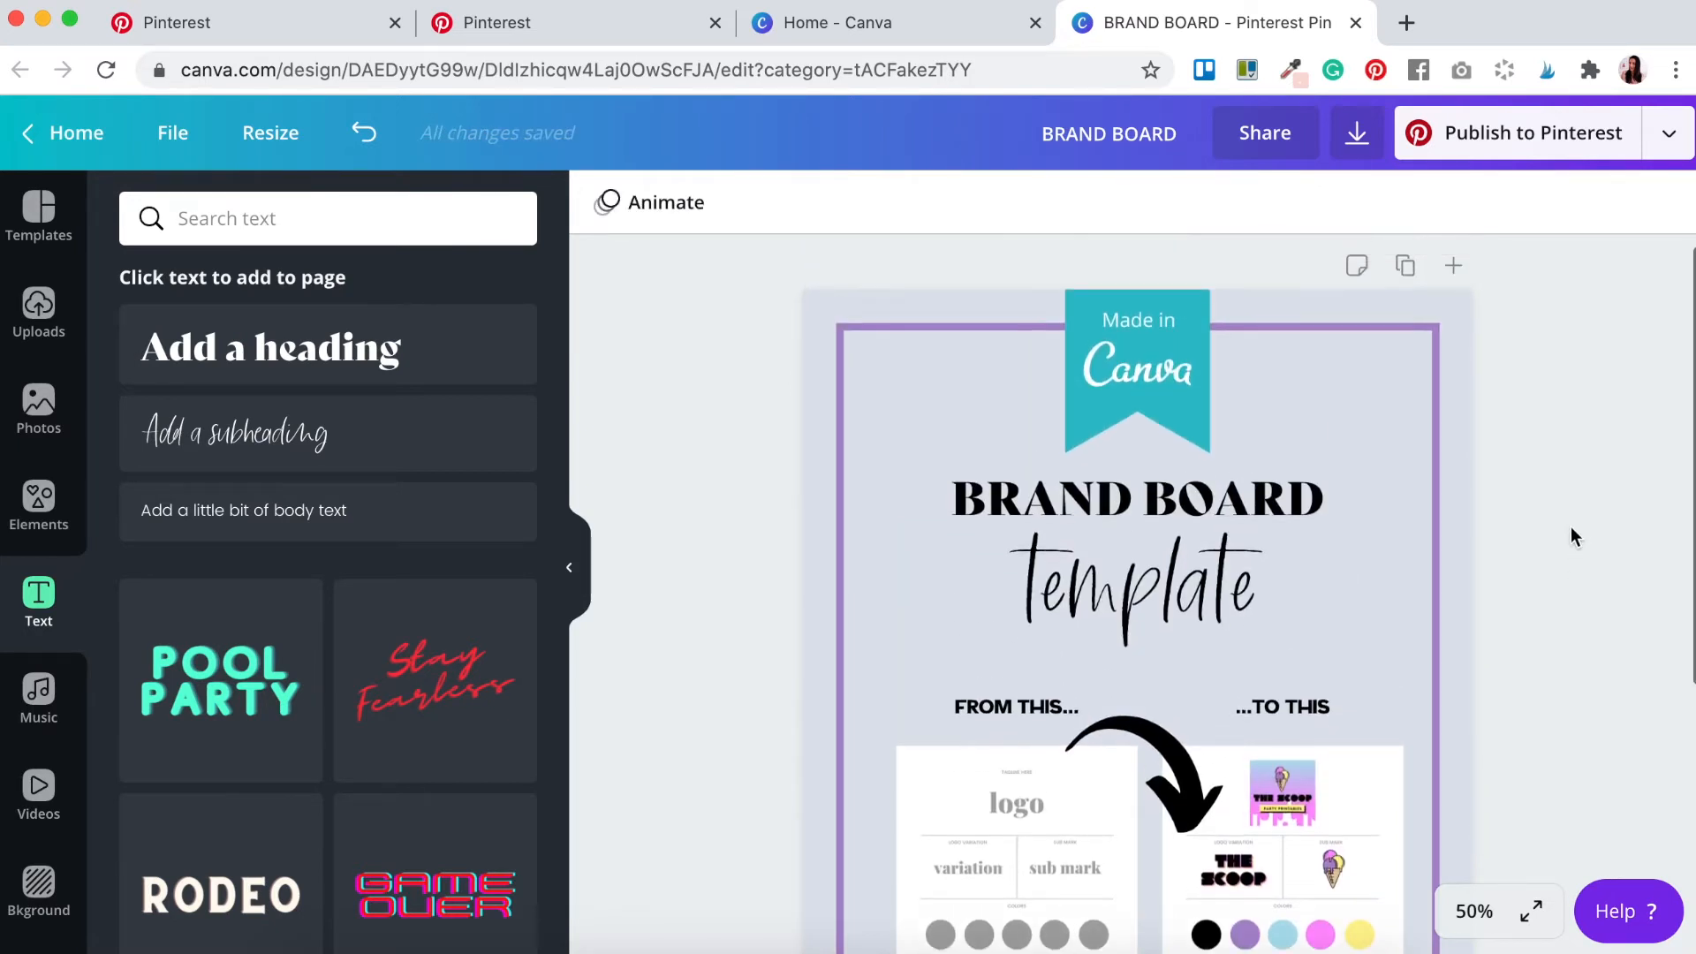
scroll(1561, 679, "down", 2)
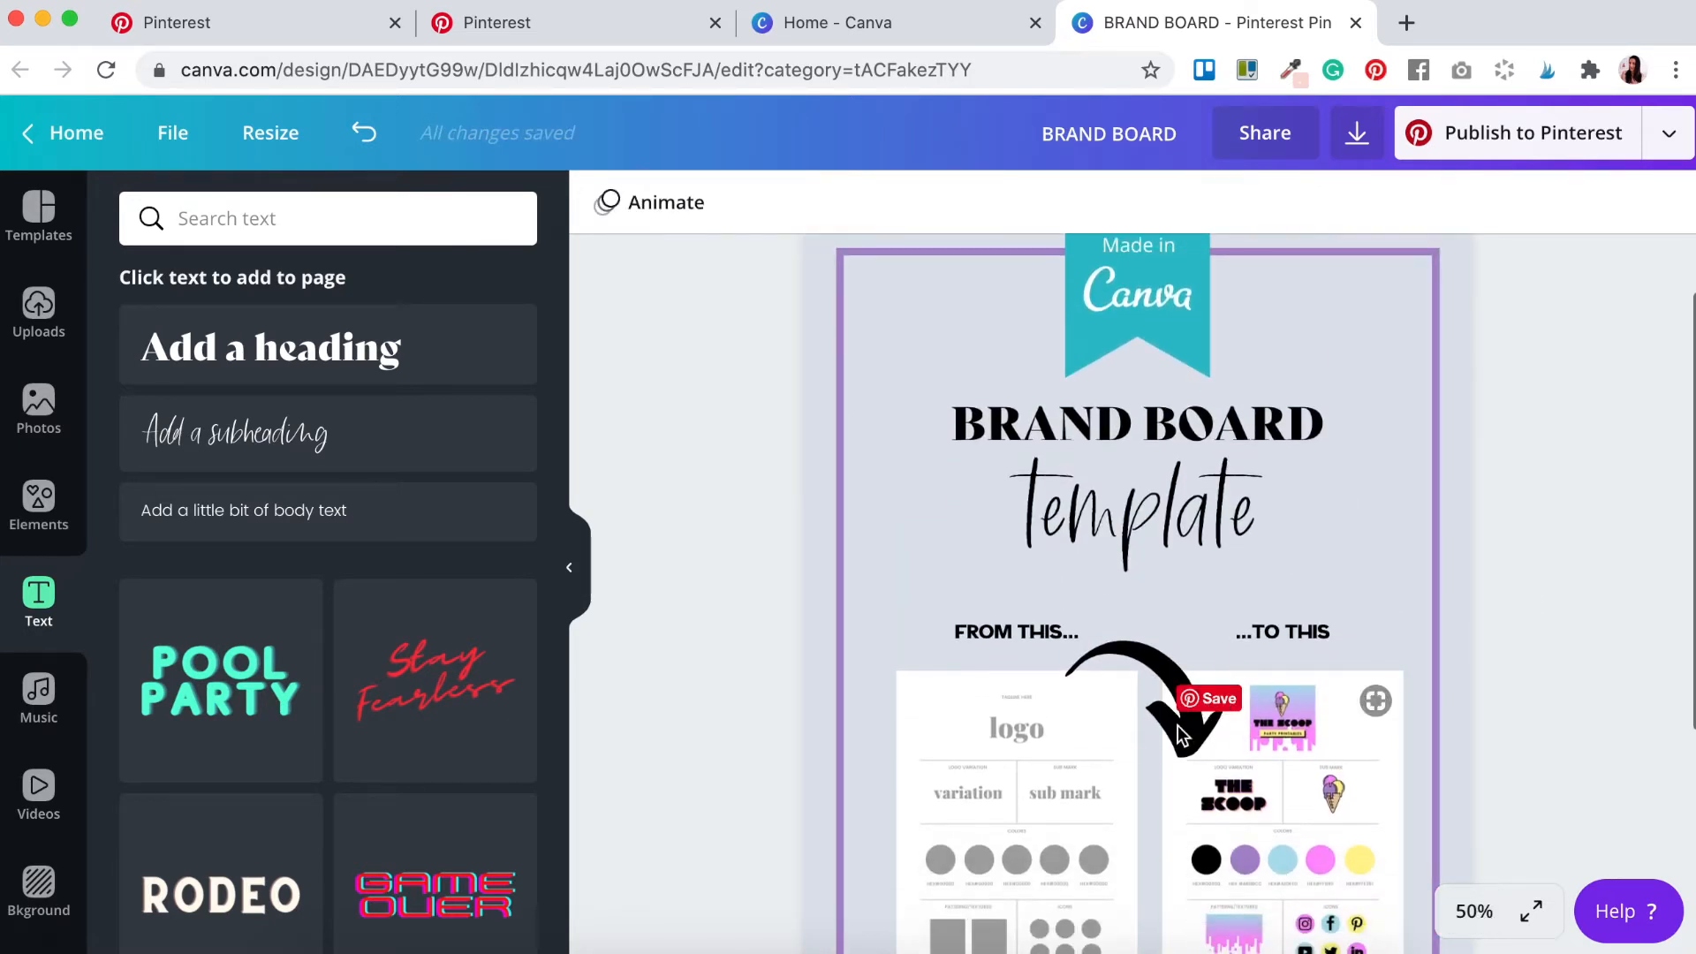
left_click_drag(1182, 736, 1207, 739)
Step: Try recolouring the purple frame with the yellow from The Scoop palette
scroll(1323, 337, "up", 3)
left_click(1324, 342)
left_click(606, 203)
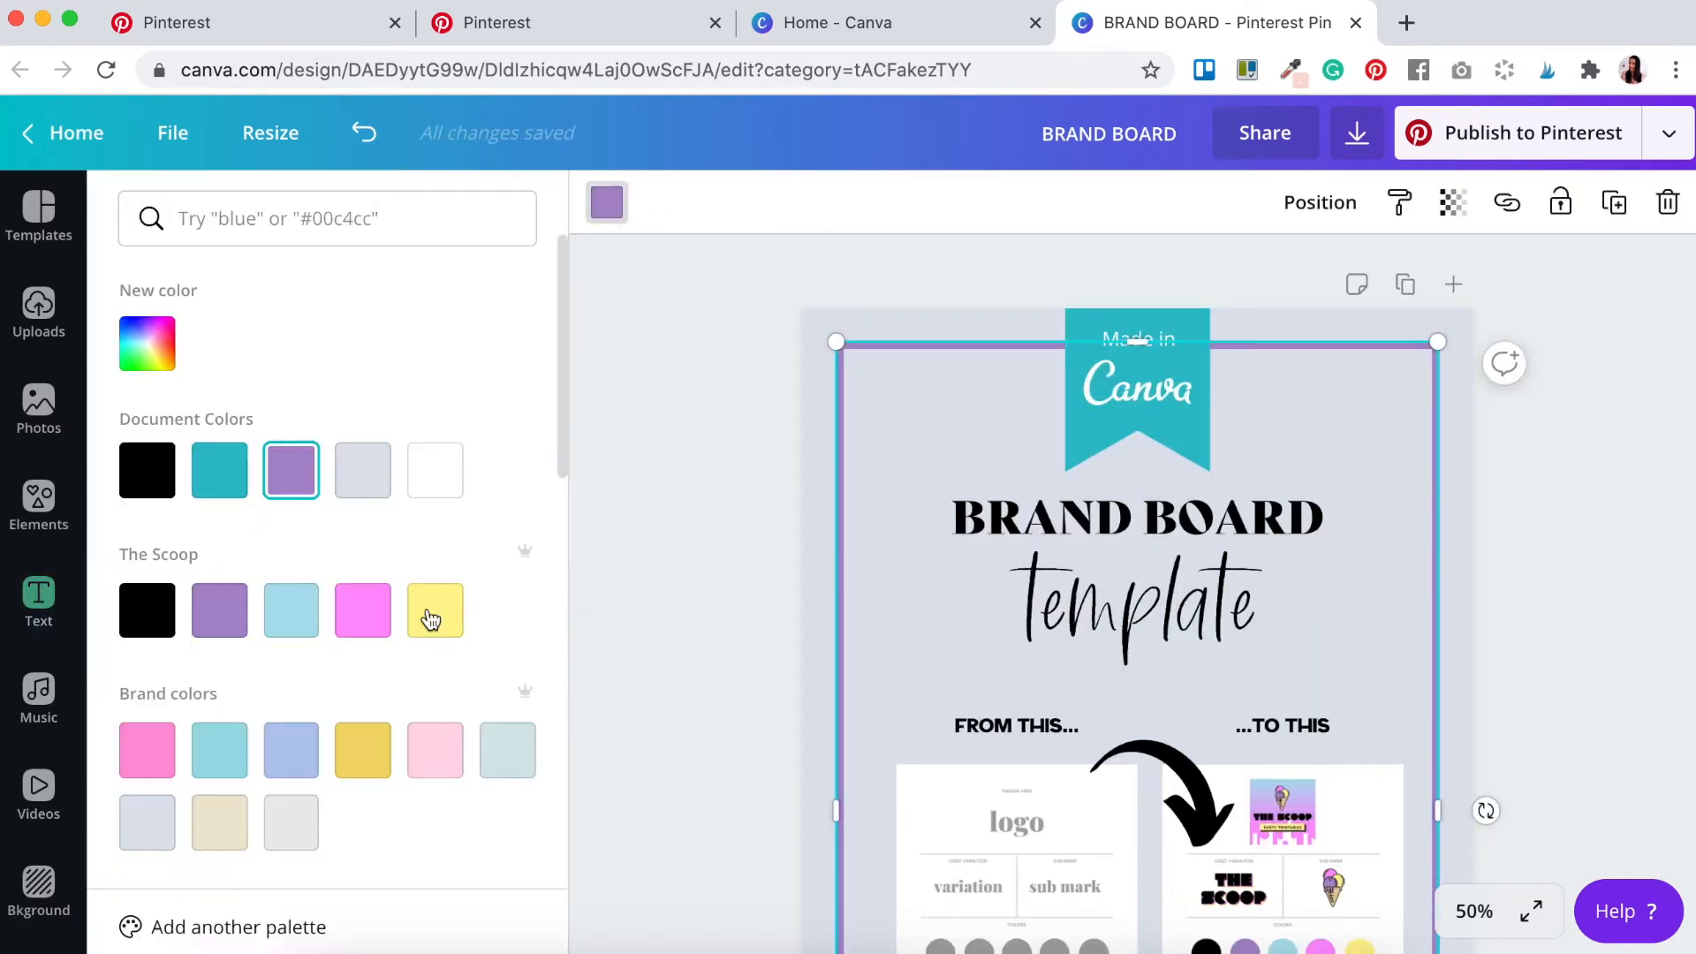
left_click(436, 606)
Step: Change the pin's background to the light blue from The Scoop palette and fit the whole page in view
left_click(992, 441)
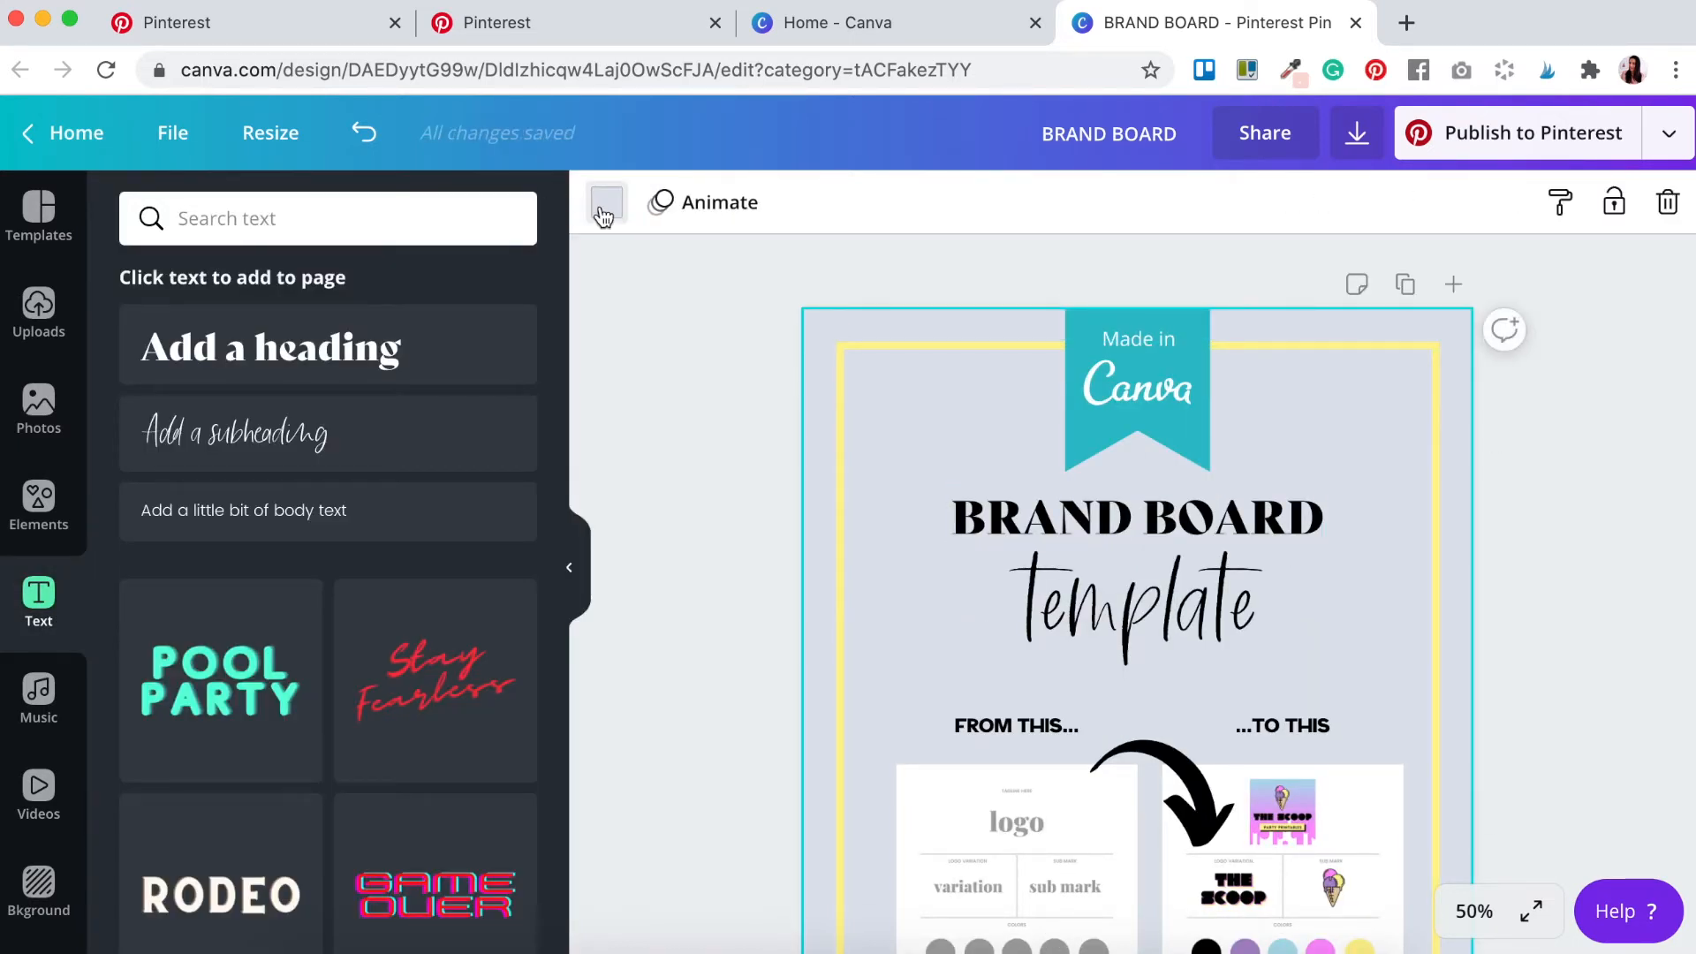
left_click(606, 205)
left_click(290, 609)
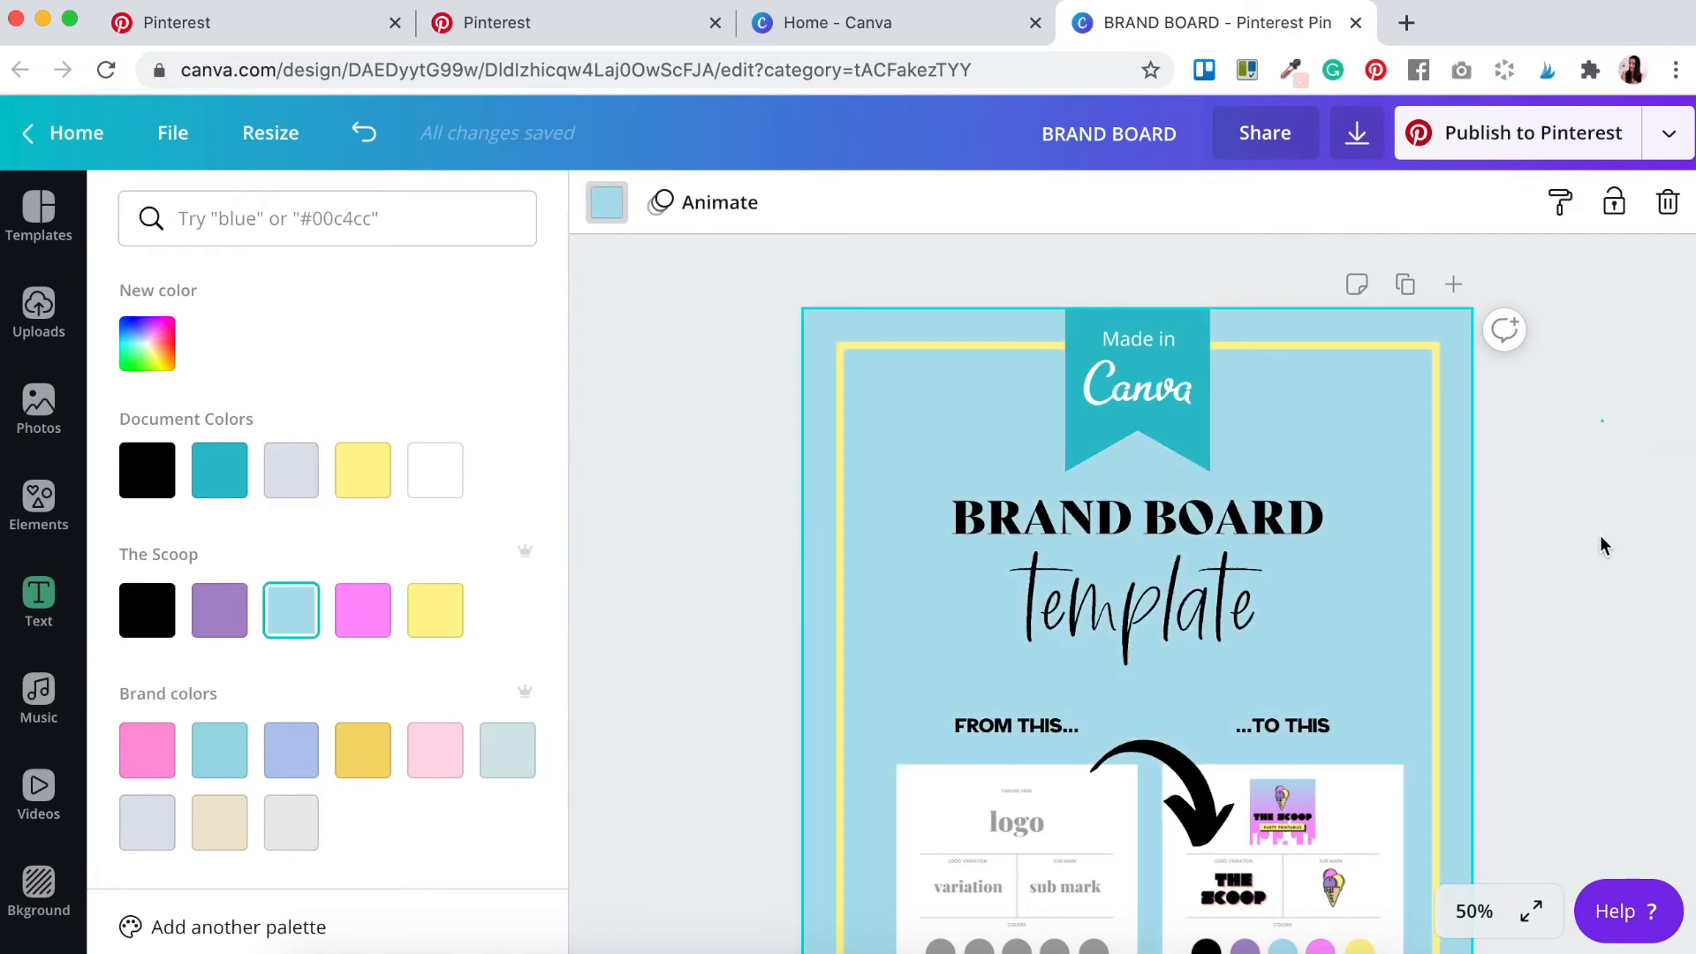
left_click(1599, 540)
scroll(1599, 546, "down", 2)
scroll(1605, 557, "down", 1)
left_click(1475, 911)
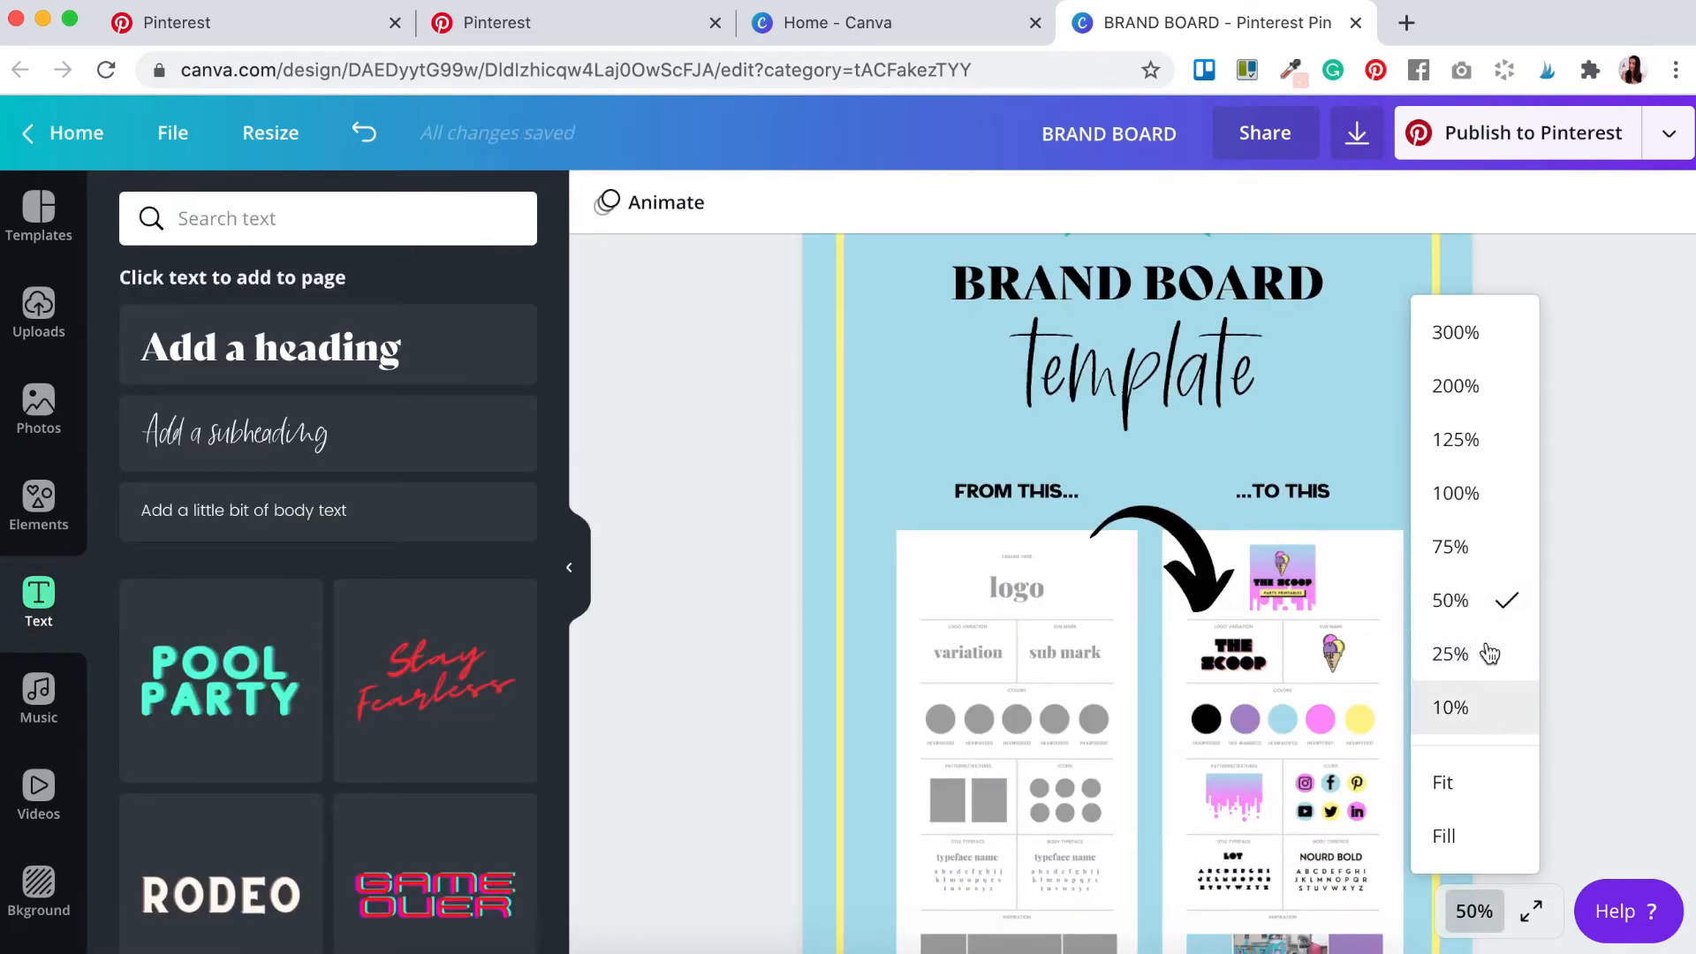
left_click(1468, 802)
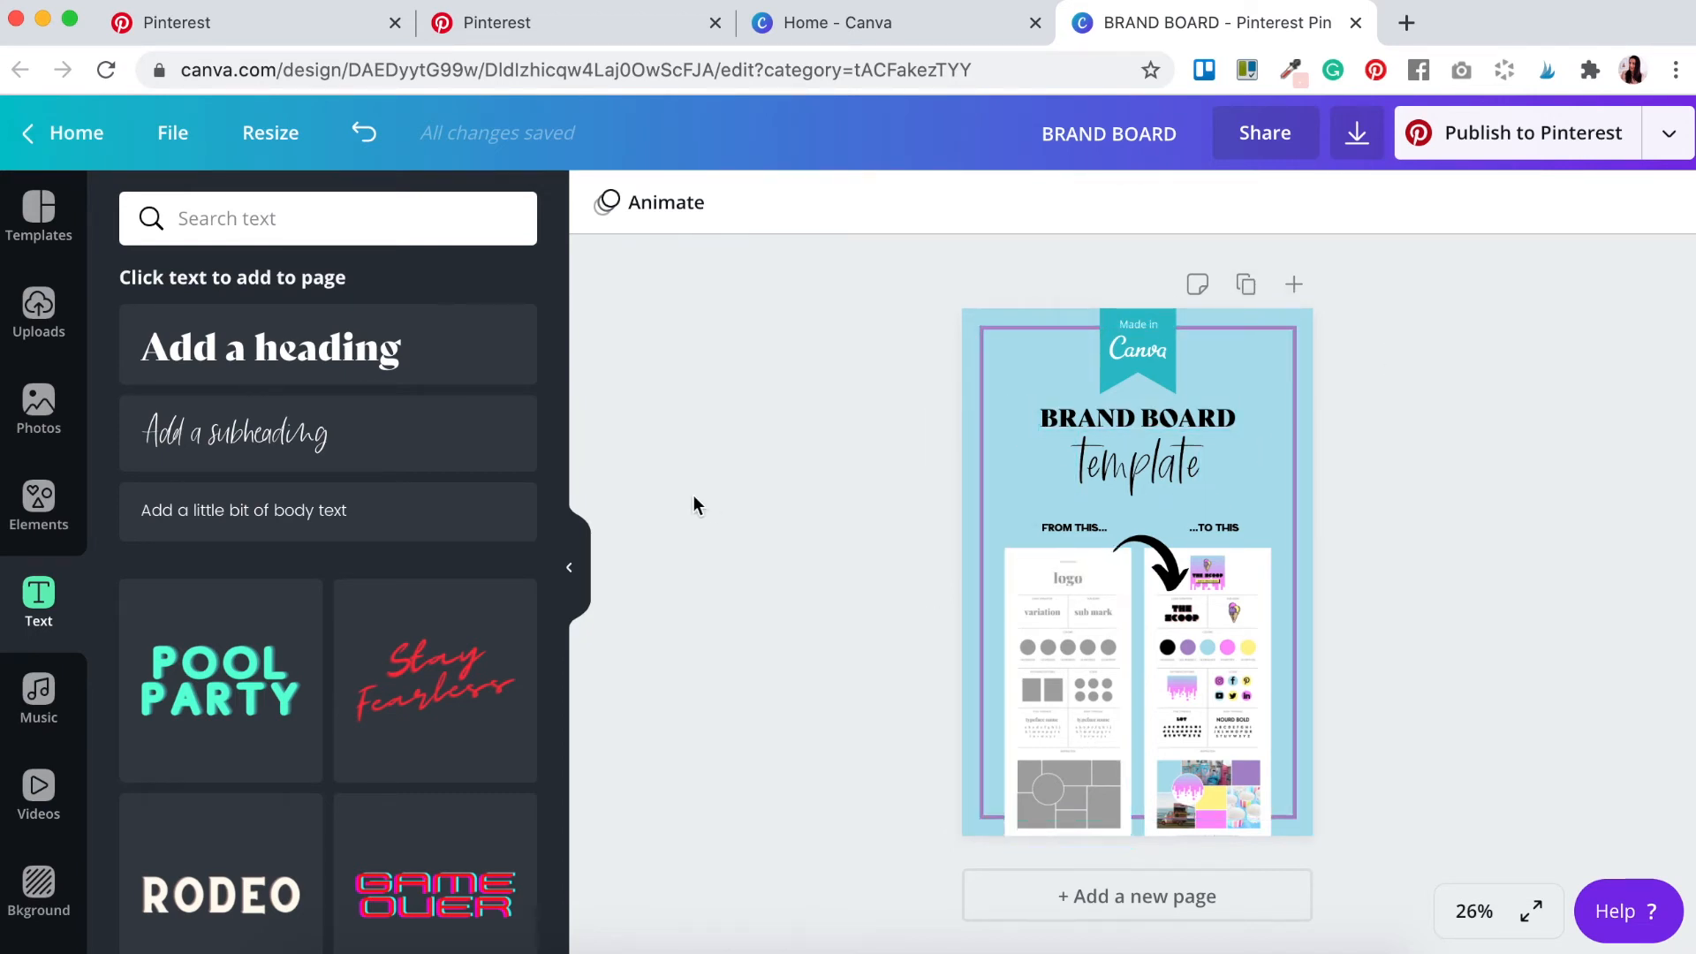
Step: Add a square shape and stretch it across the pin's full width, from the top edge to just below "template"
left_click(23, 484)
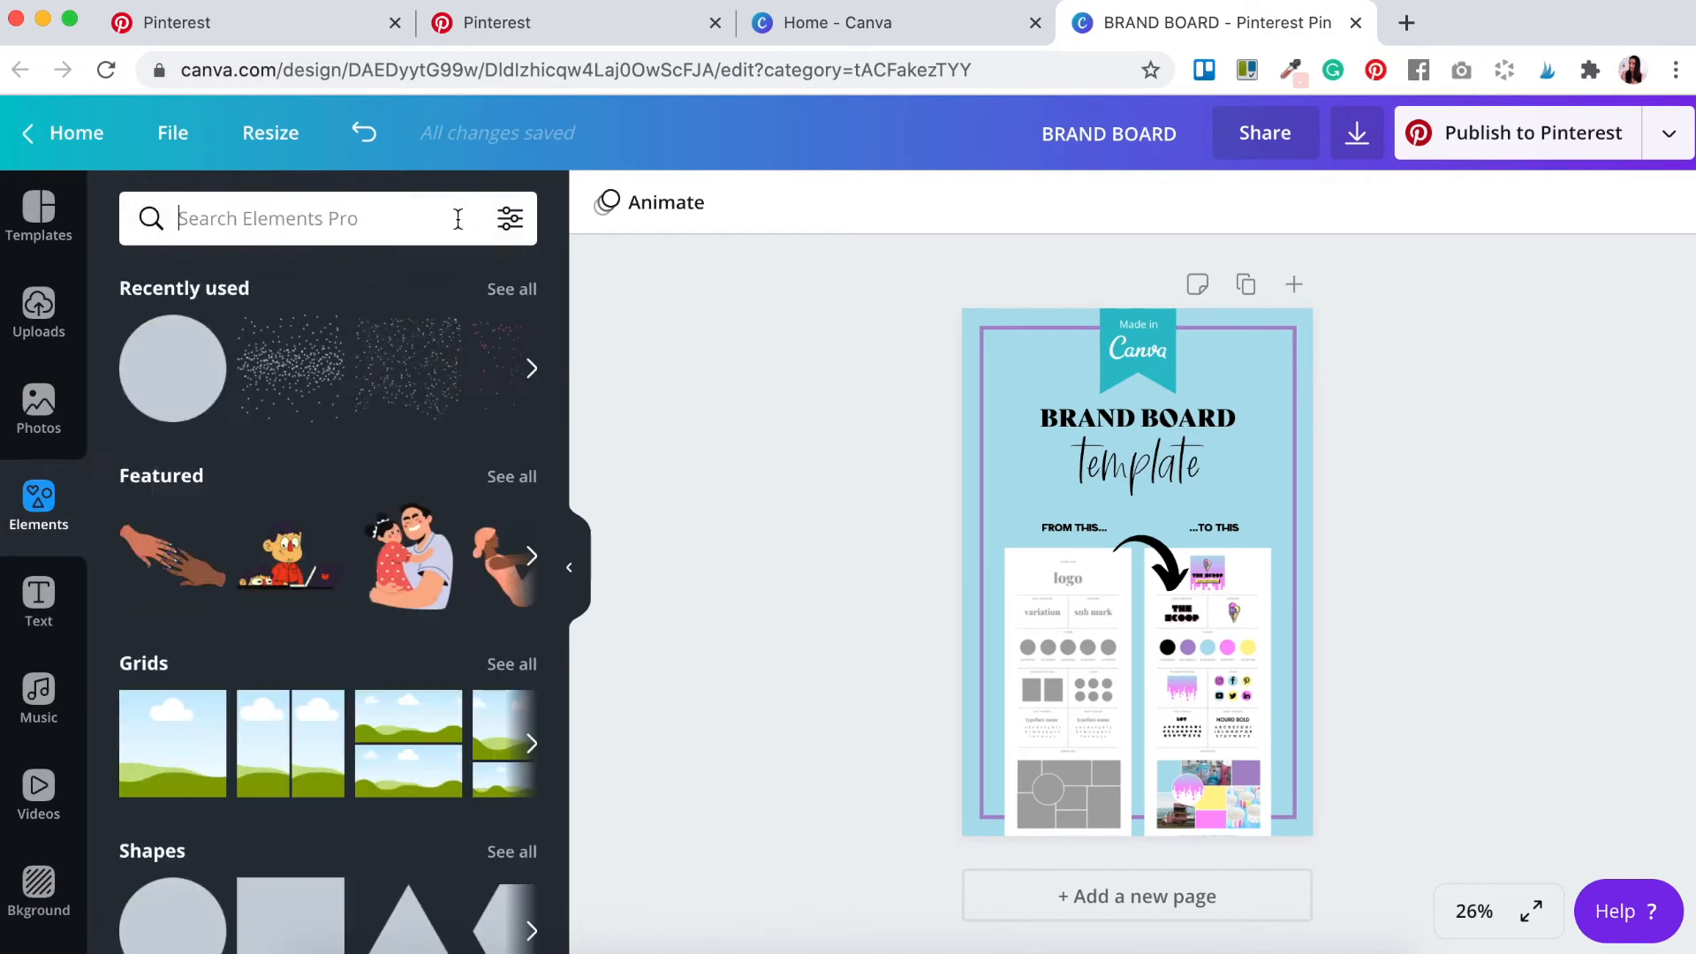
scroll(221, 759, "down", 3)
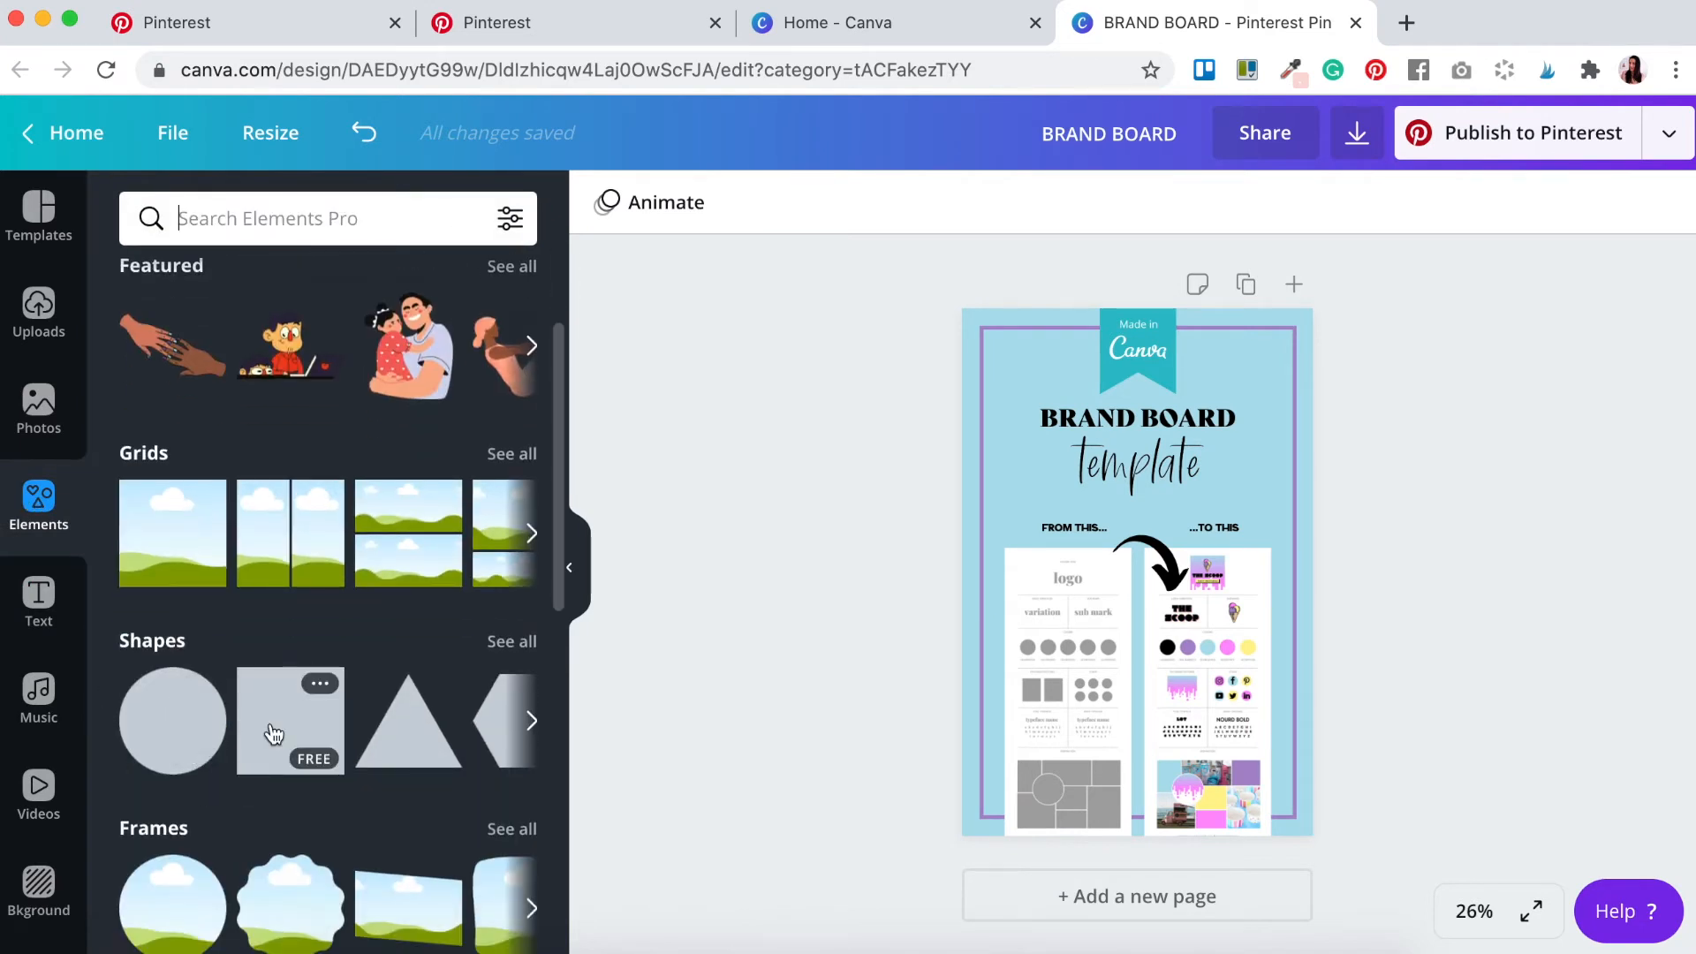
left_click(274, 735)
left_click_drag(1138, 468, 1132, 307)
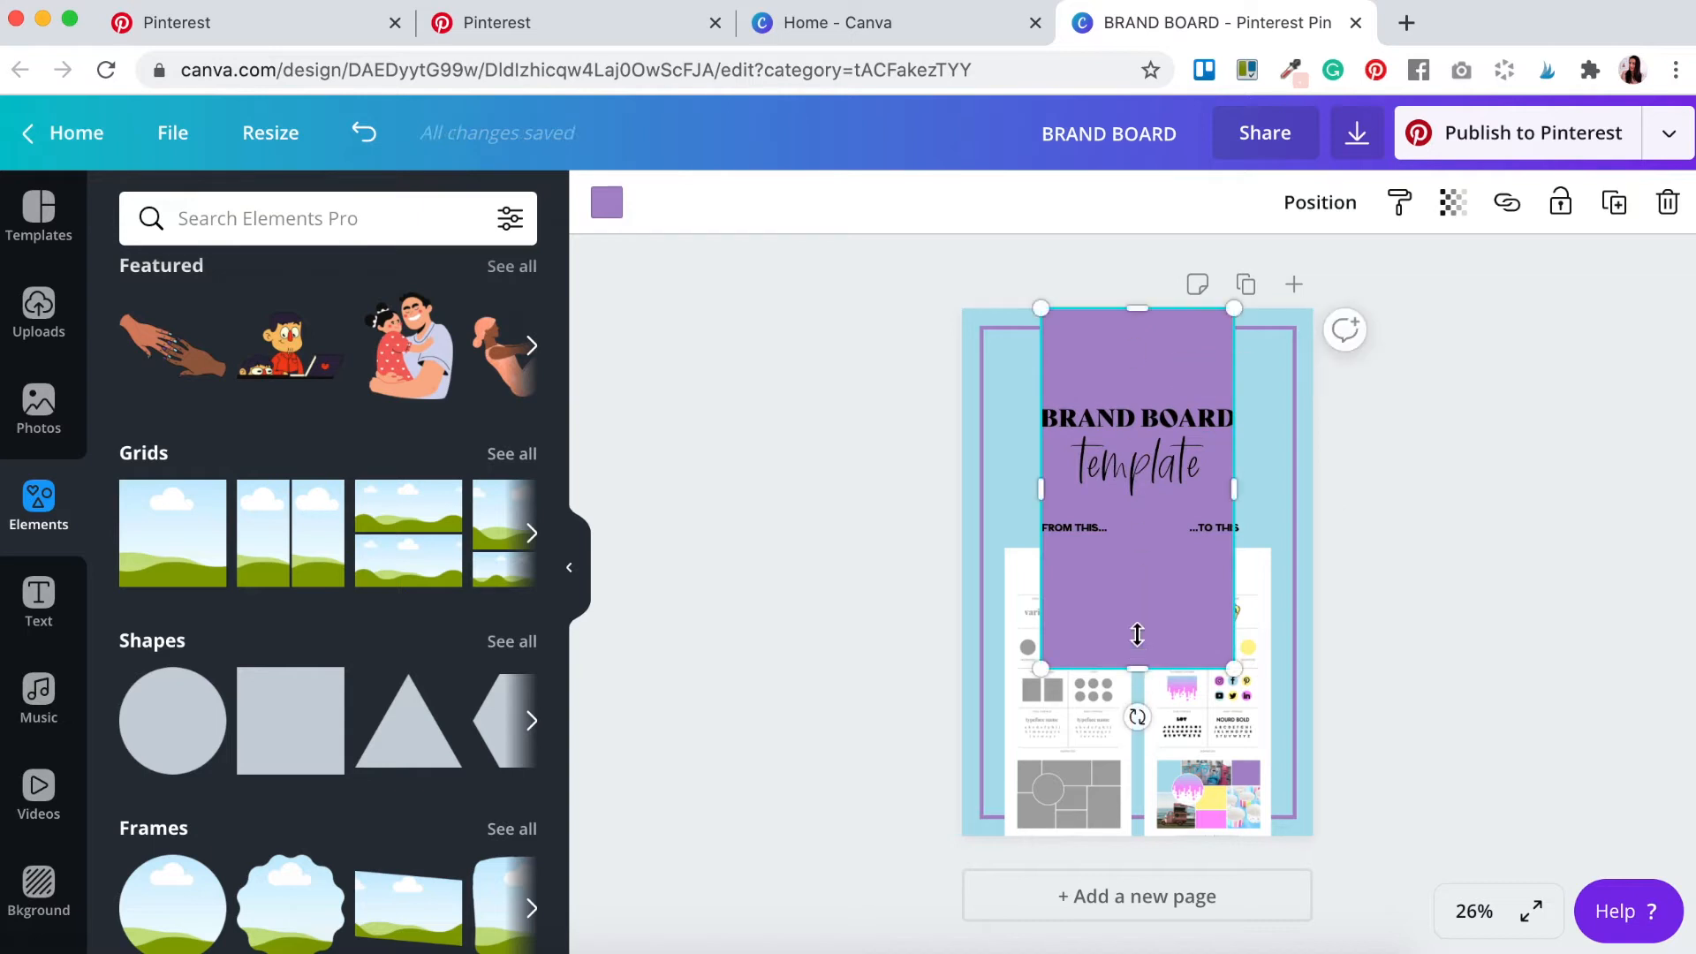
left_click_drag(1127, 523, 1138, 512)
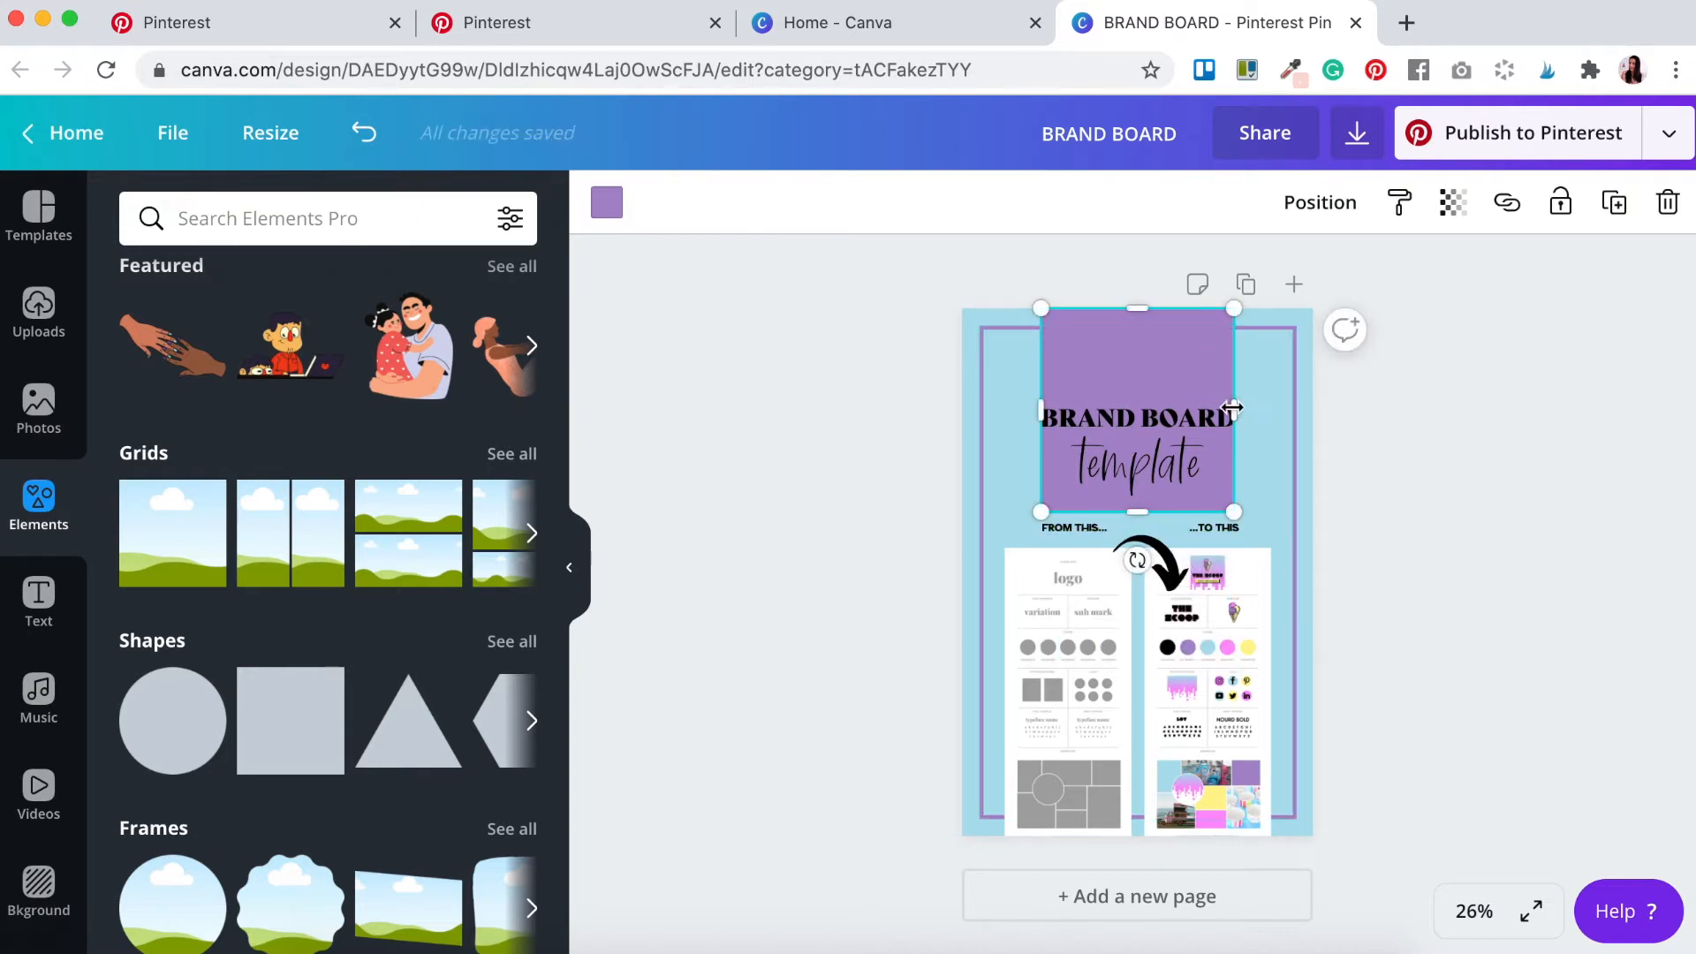
left_click_drag(1305, 404, 1307, 401)
left_click_drag(1040, 409, 958, 402)
Step: Recolour the header rectangle white and set its transparency to 70
left_click(607, 202)
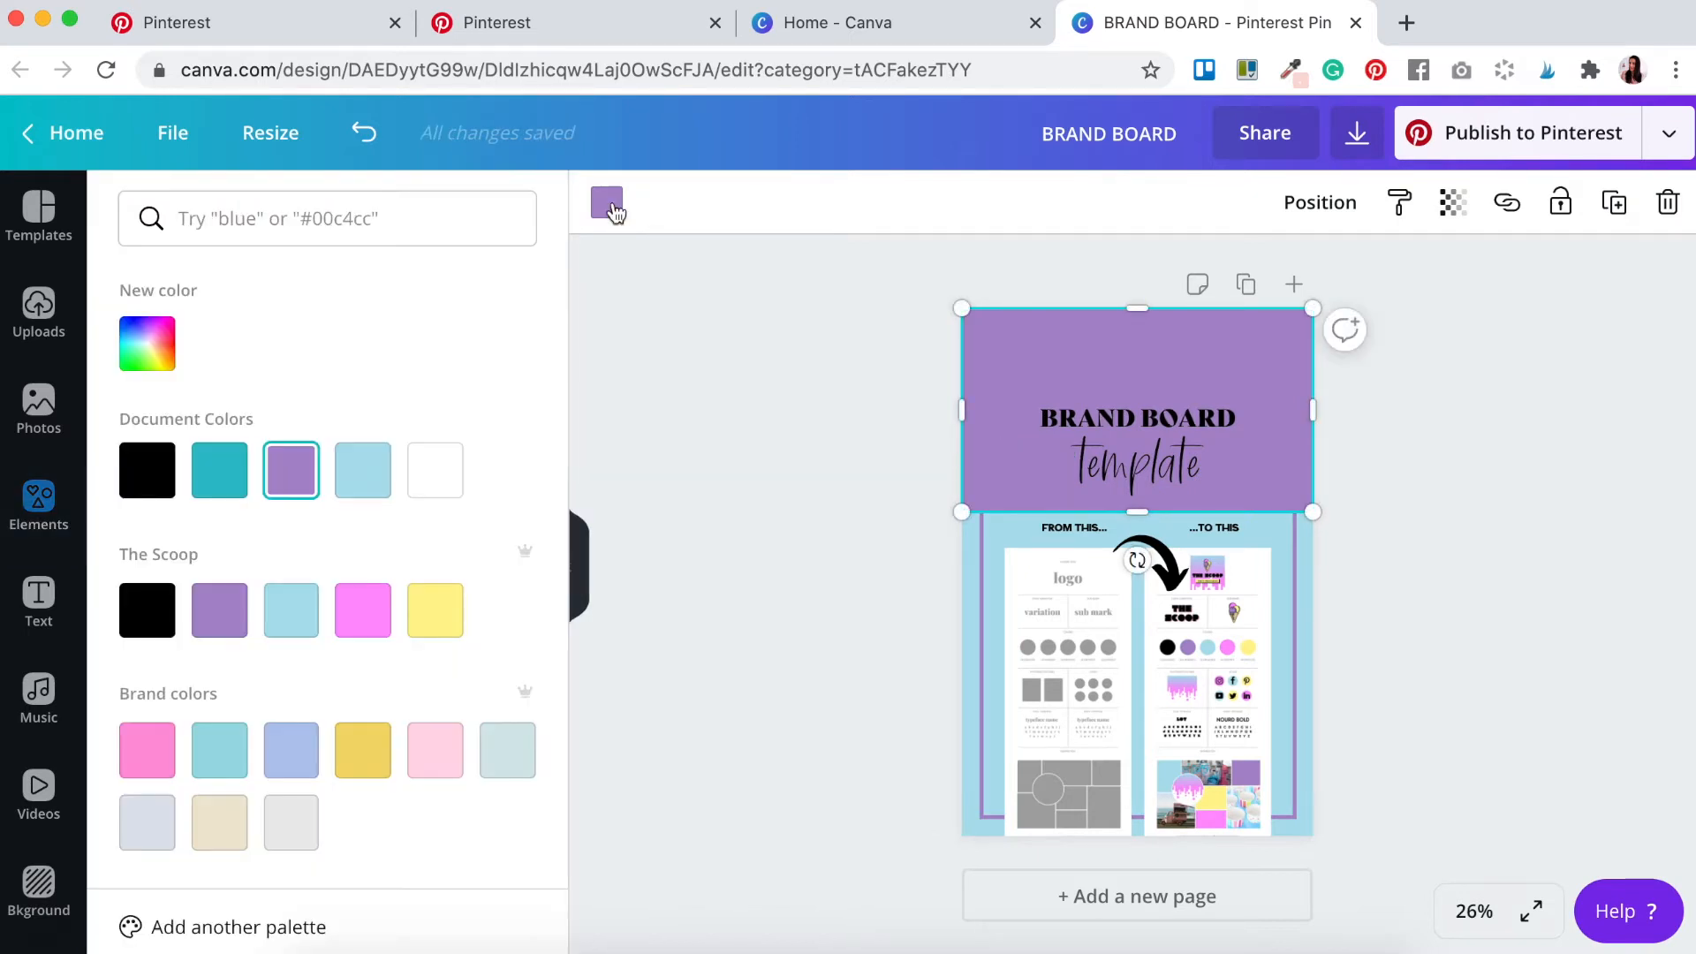
left_click(437, 469)
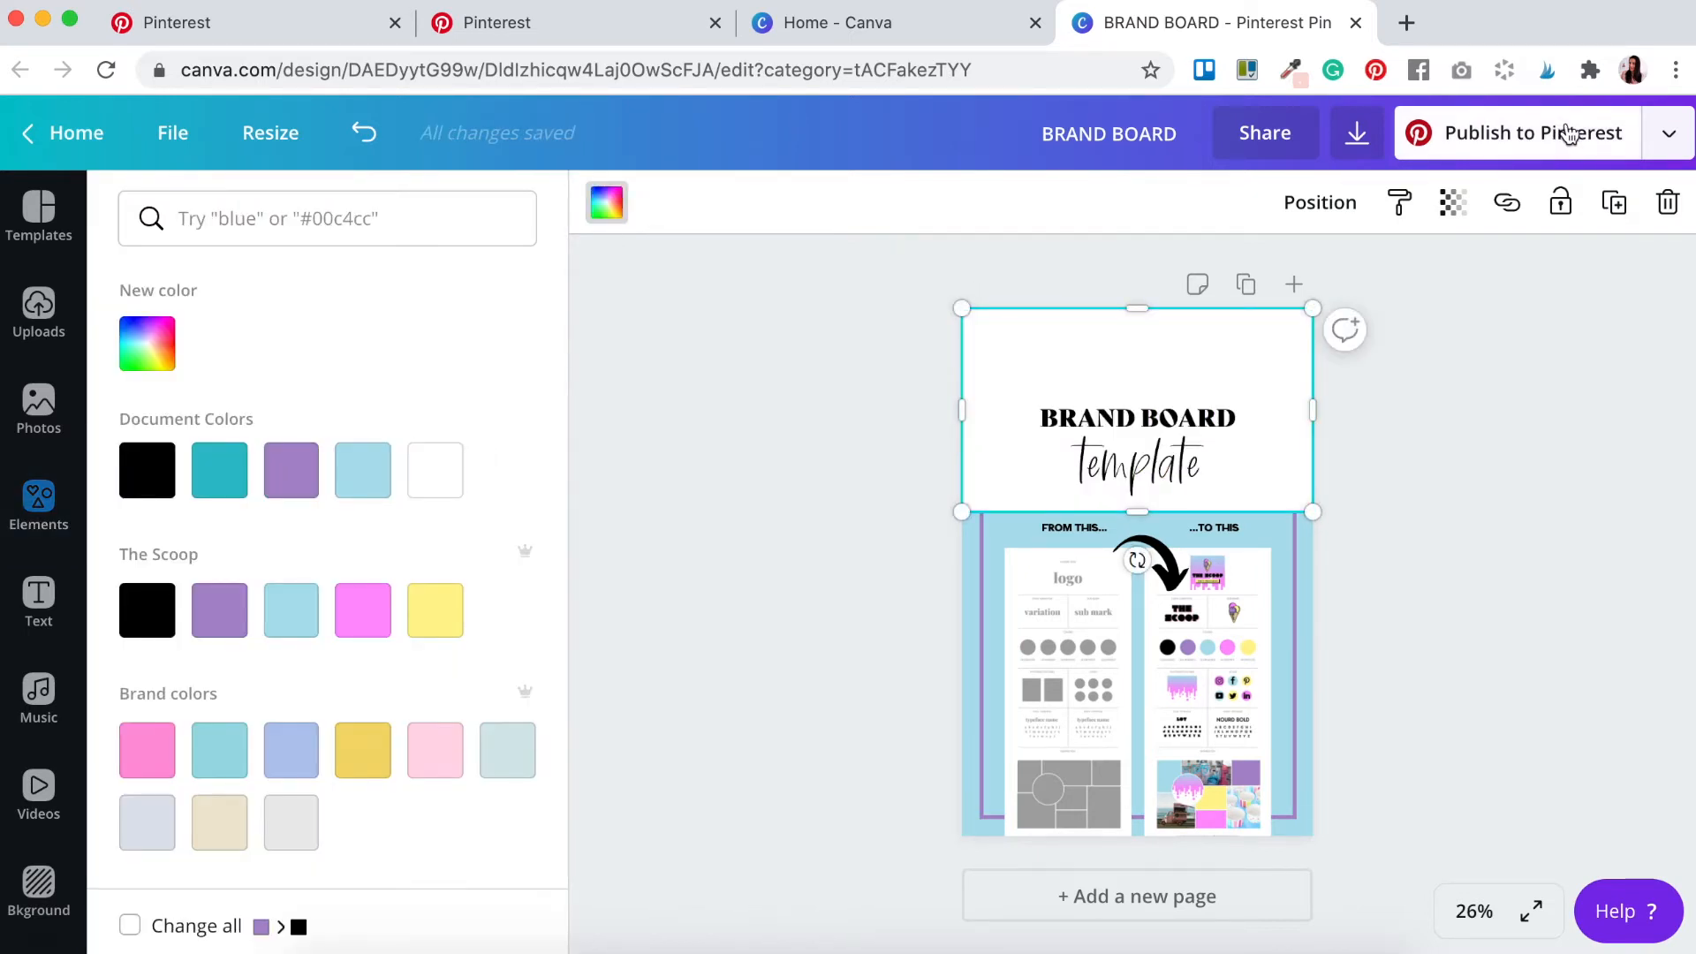
left_click(1457, 212)
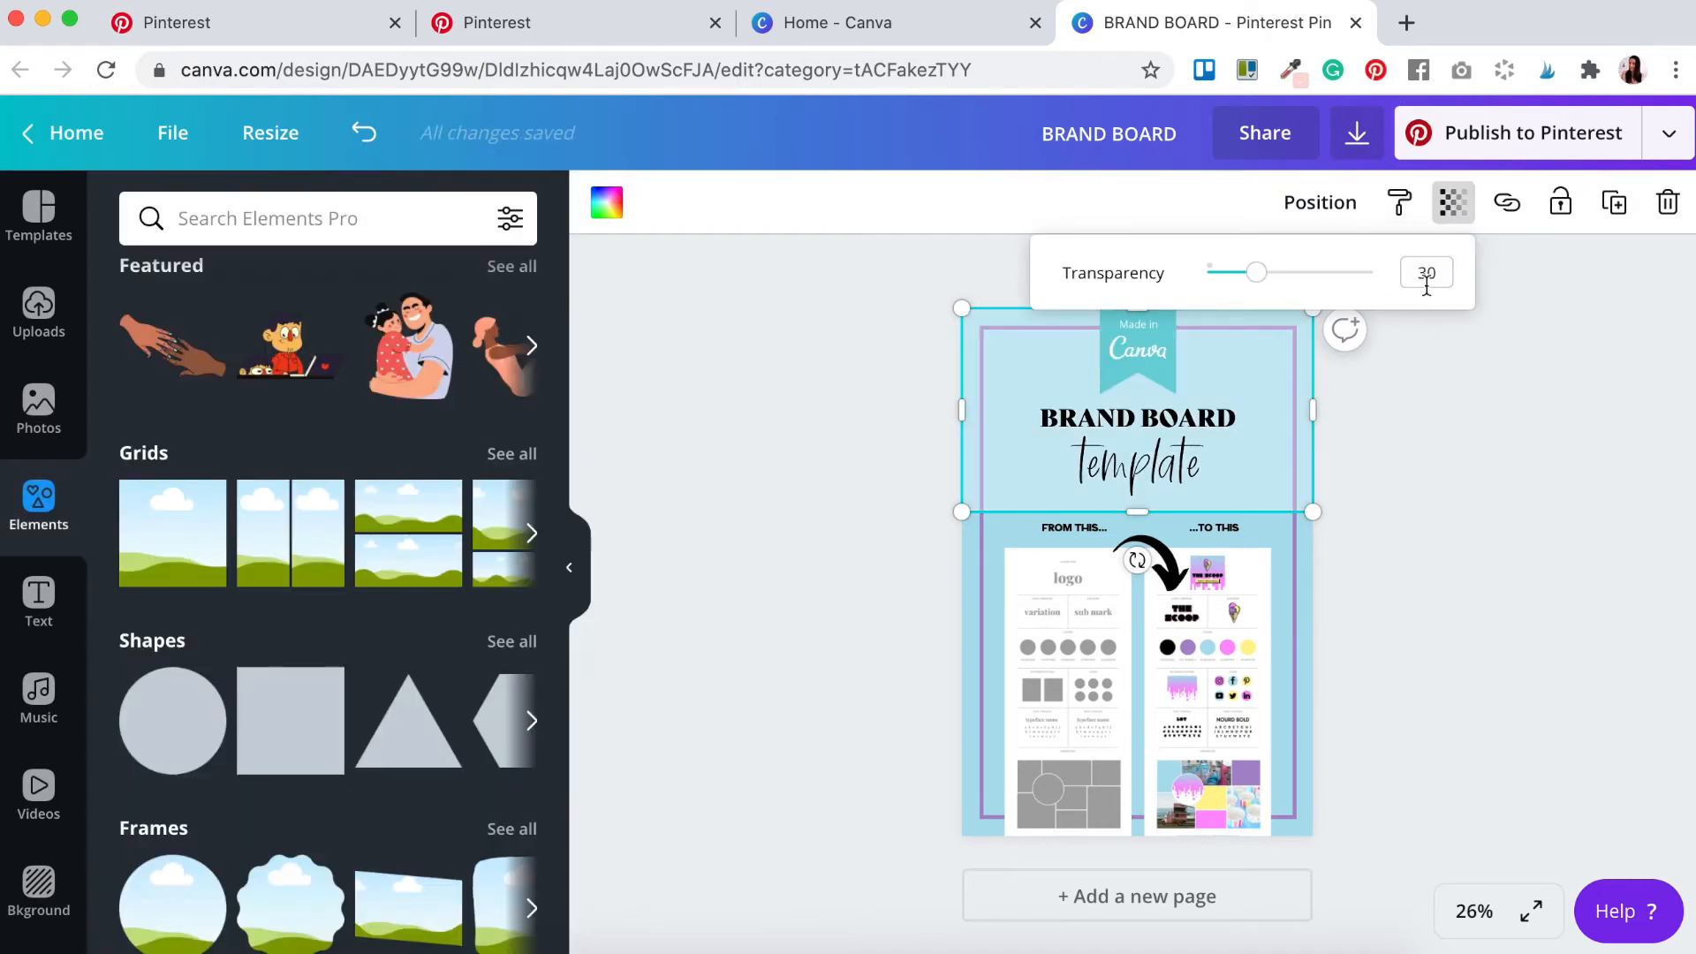
left_click(1427, 284)
type("70")
left_click(1323, 373)
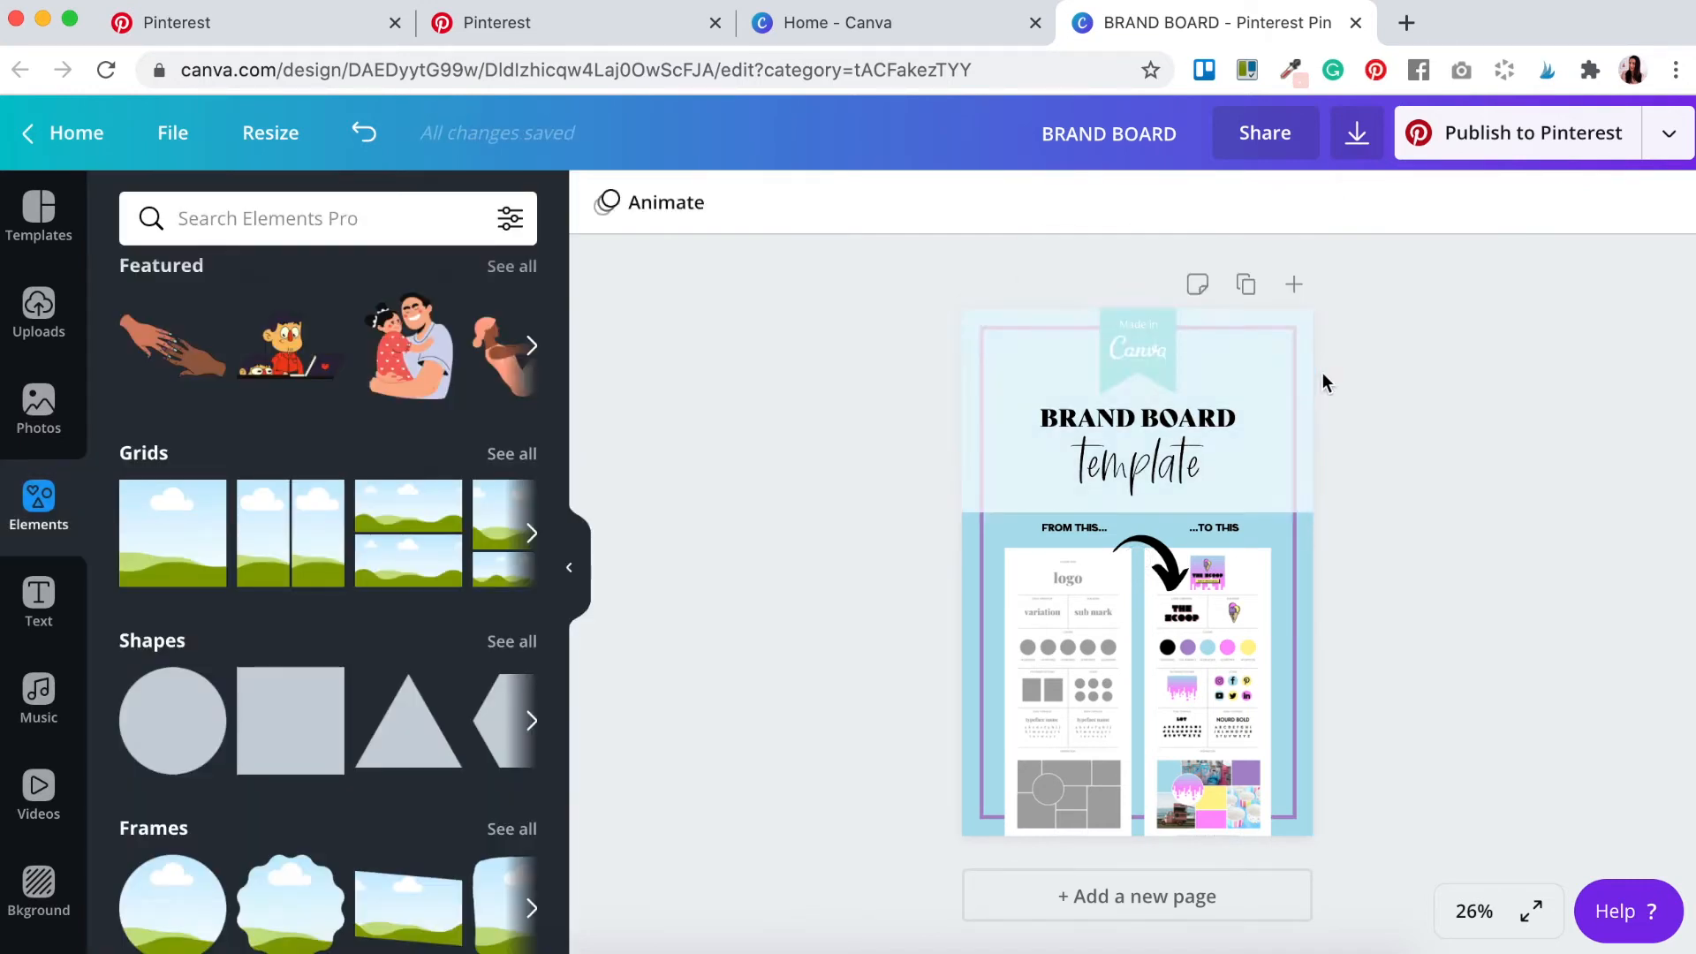
Step: Send the white header rectangle to the back, behind the frame and the Canva ribbon
left_click(1303, 325)
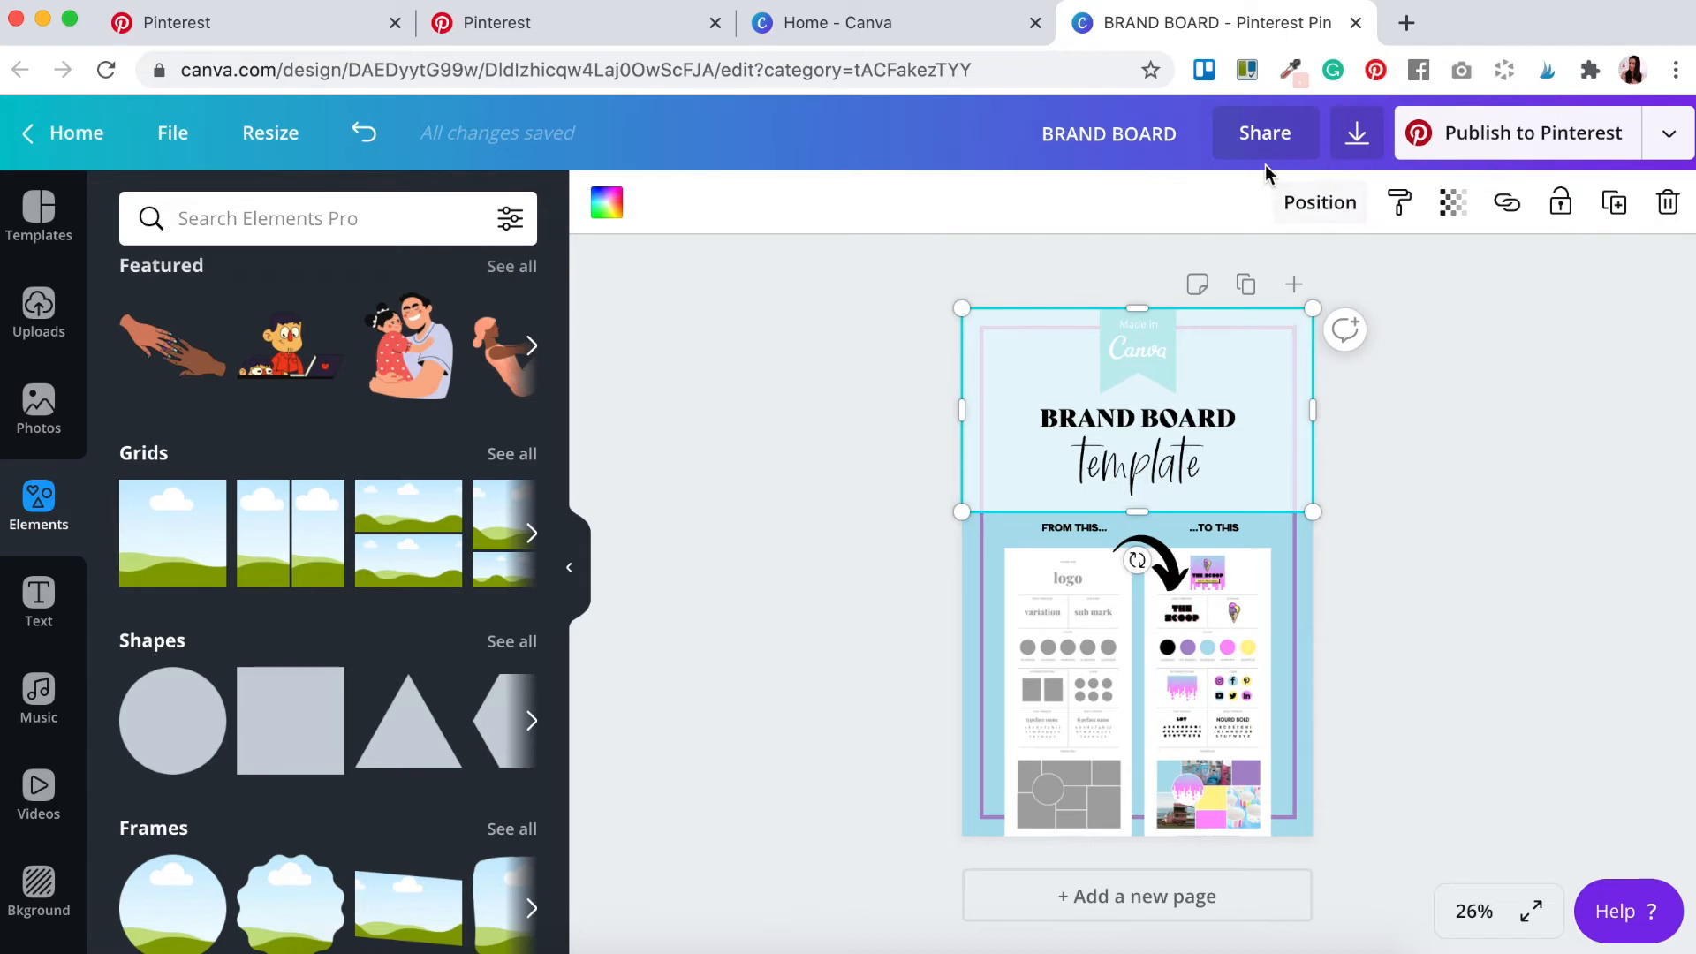
left_click(1322, 205)
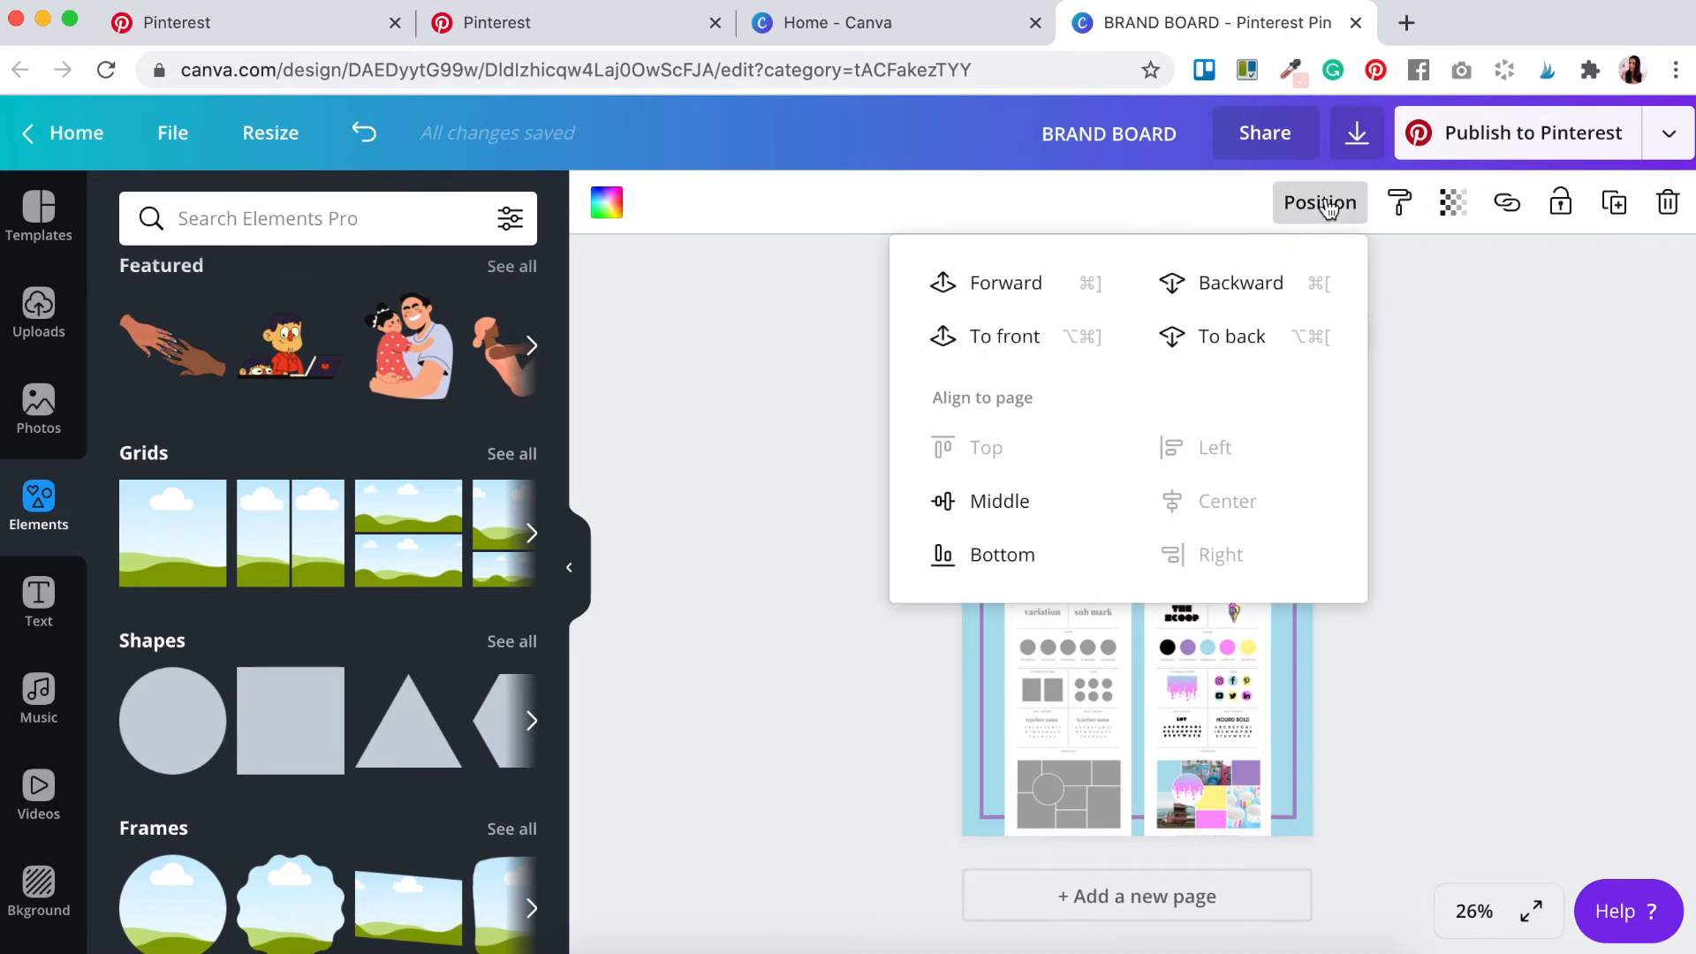
left_click(1206, 352)
left_click(1429, 422)
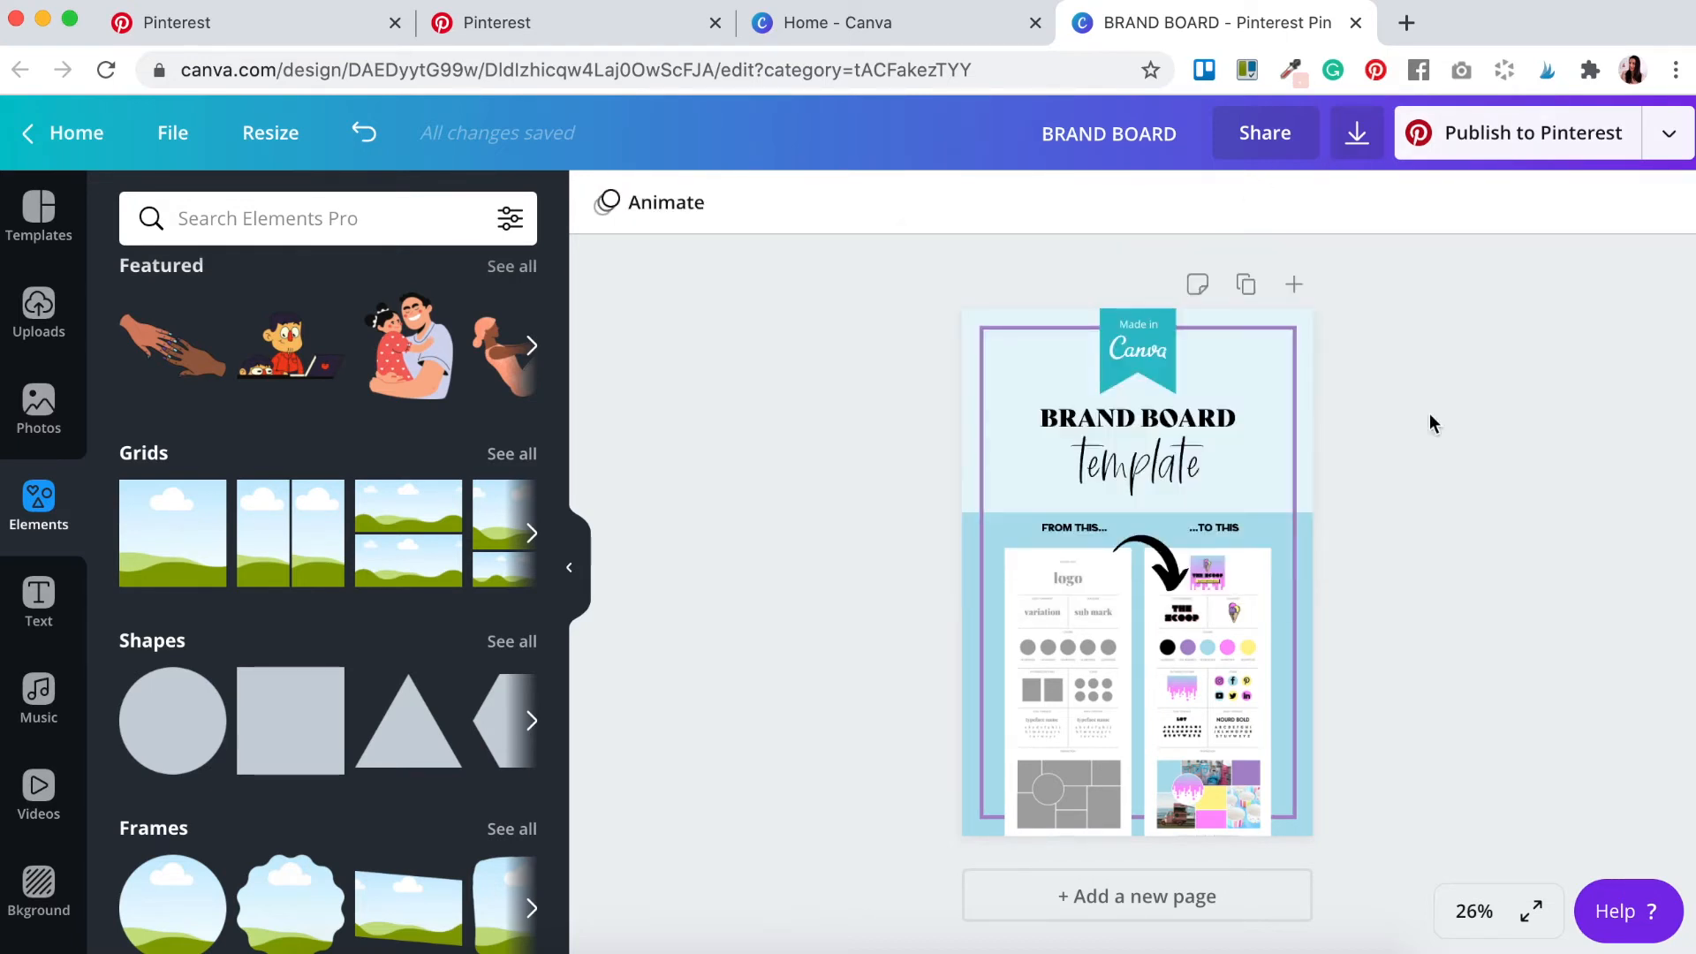
Step: Compare with the reference pin on Pinterest, return to the Canva design and add a second page with its blue background removed
left_click(547, 26)
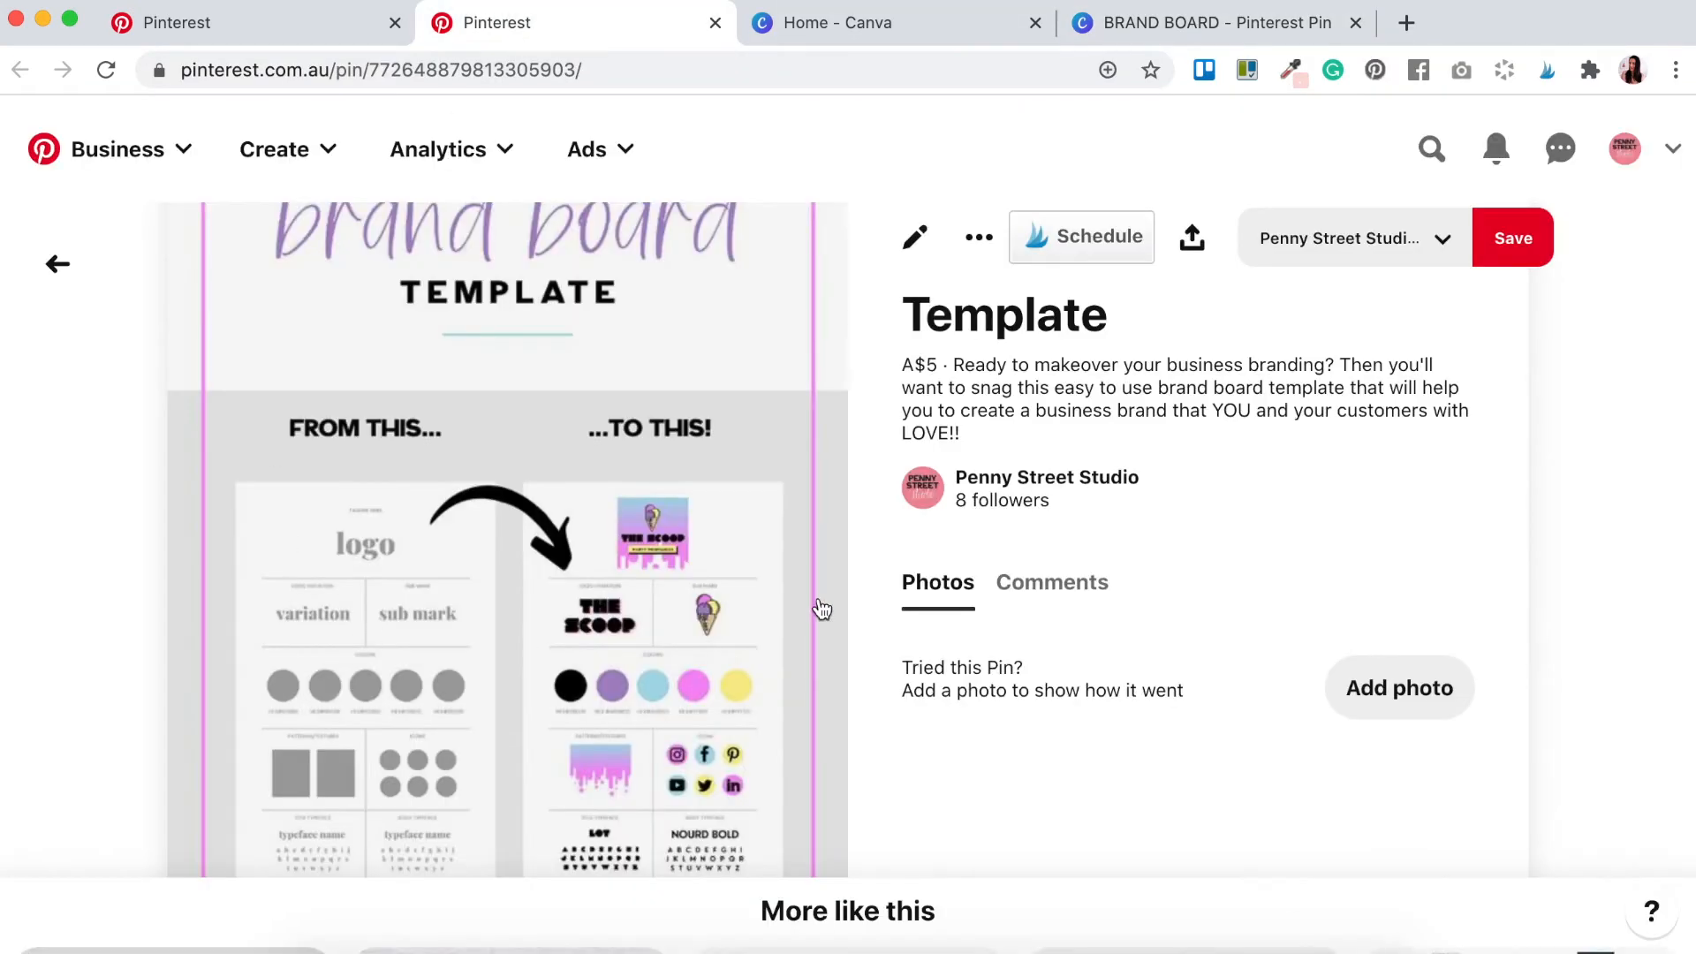
scroll(830, 605, "down", 5)
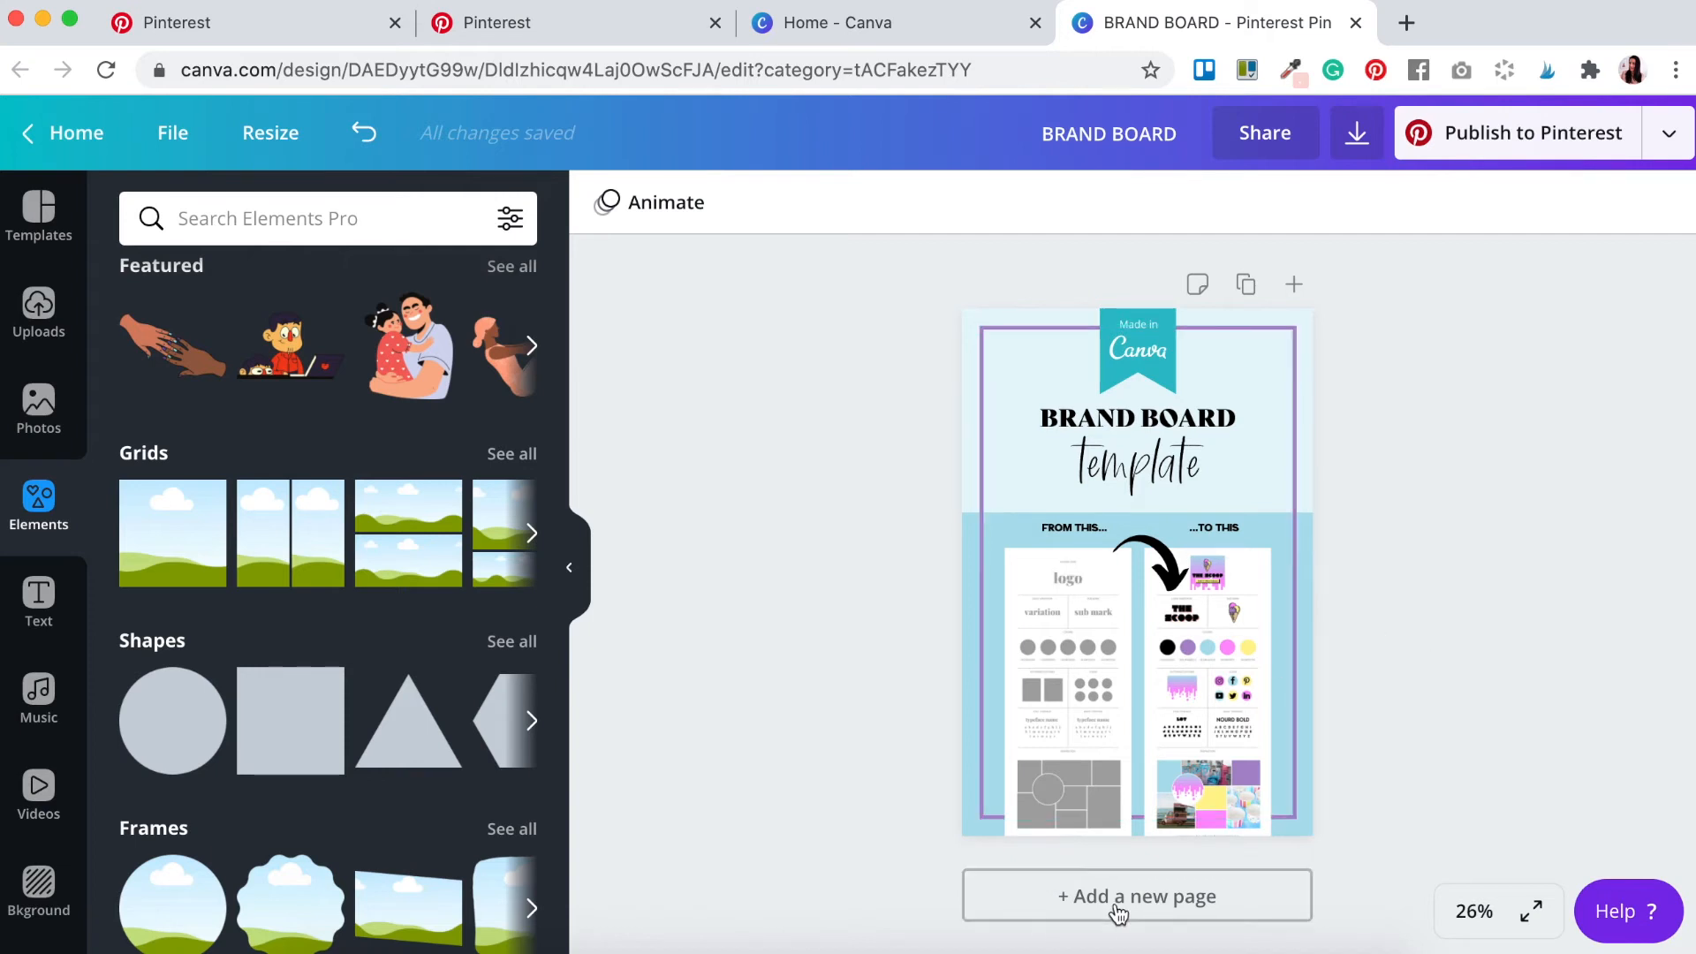
left_click(1147, 897)
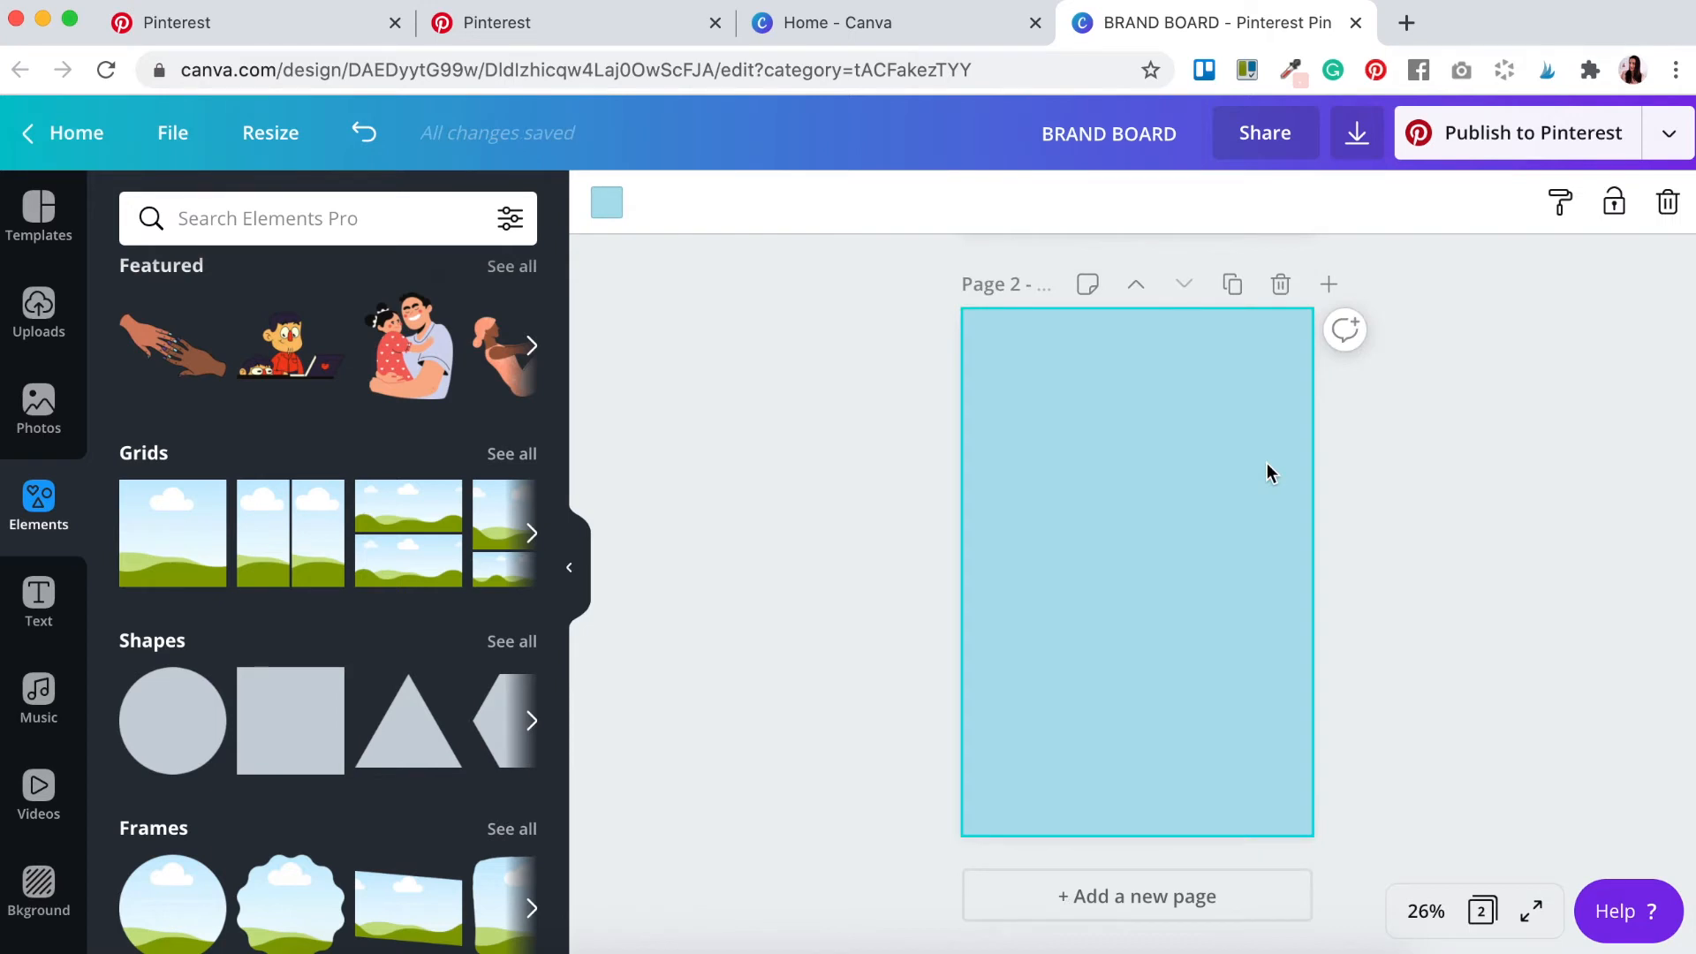
key("Delete")
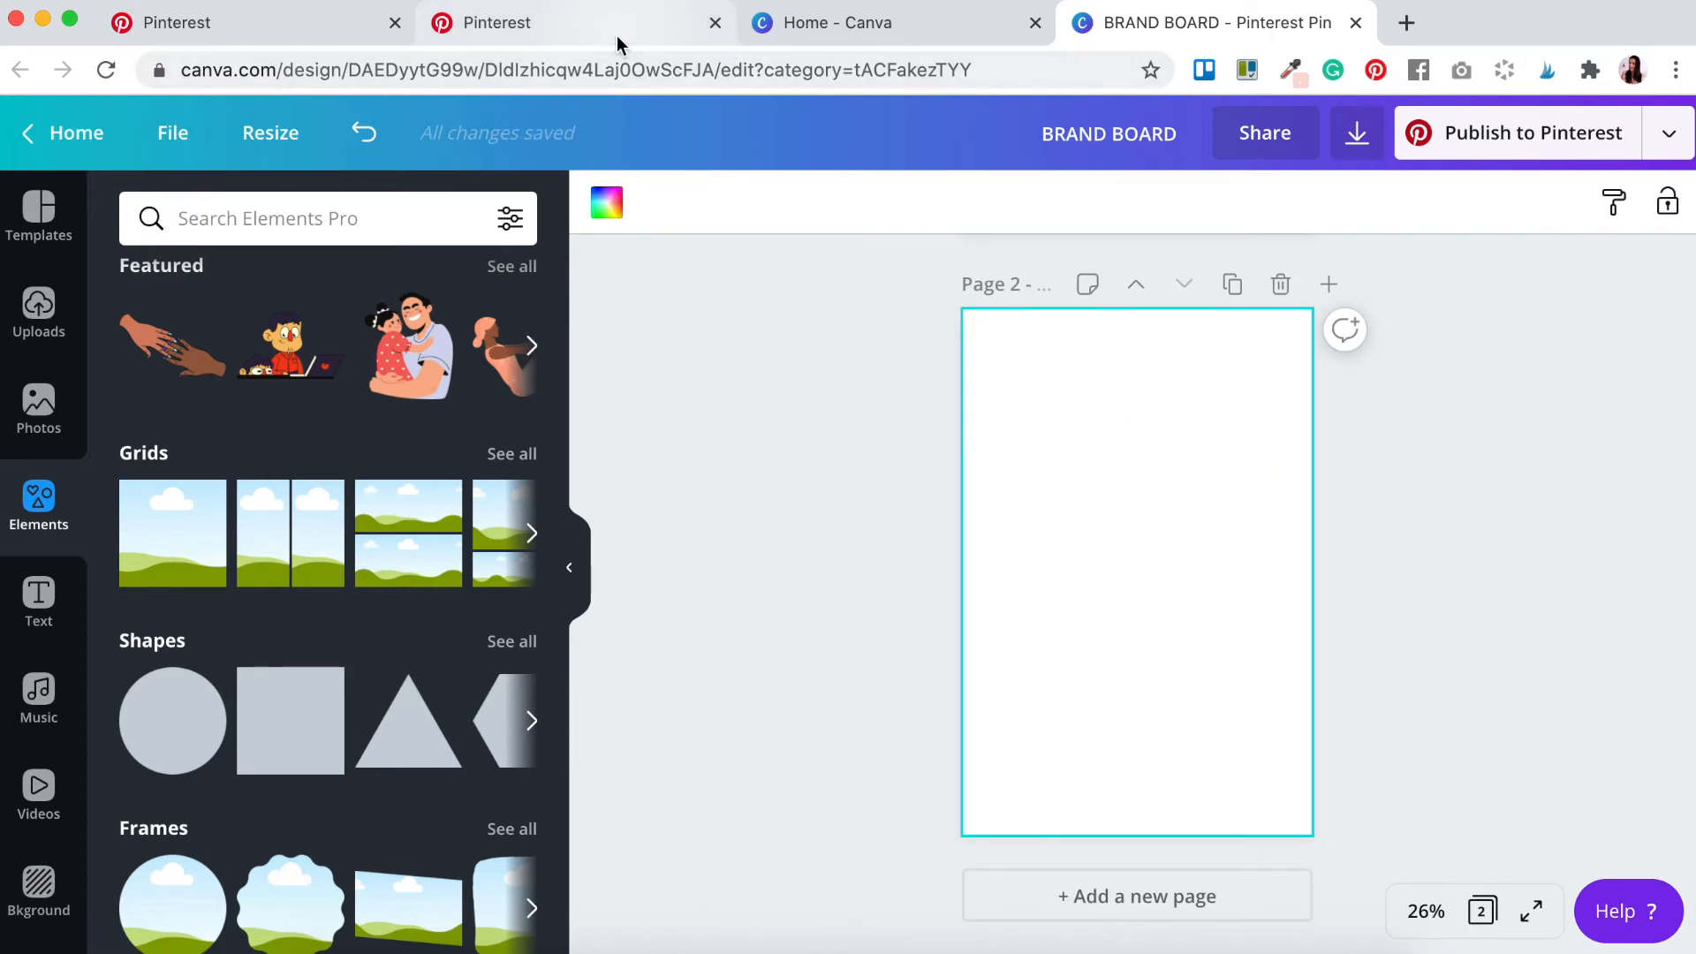
Step: Switch to Pinterest Analytics, open the "GET BOOKED OUT" portfolio template pin and examine its full layout
left_click(252, 33)
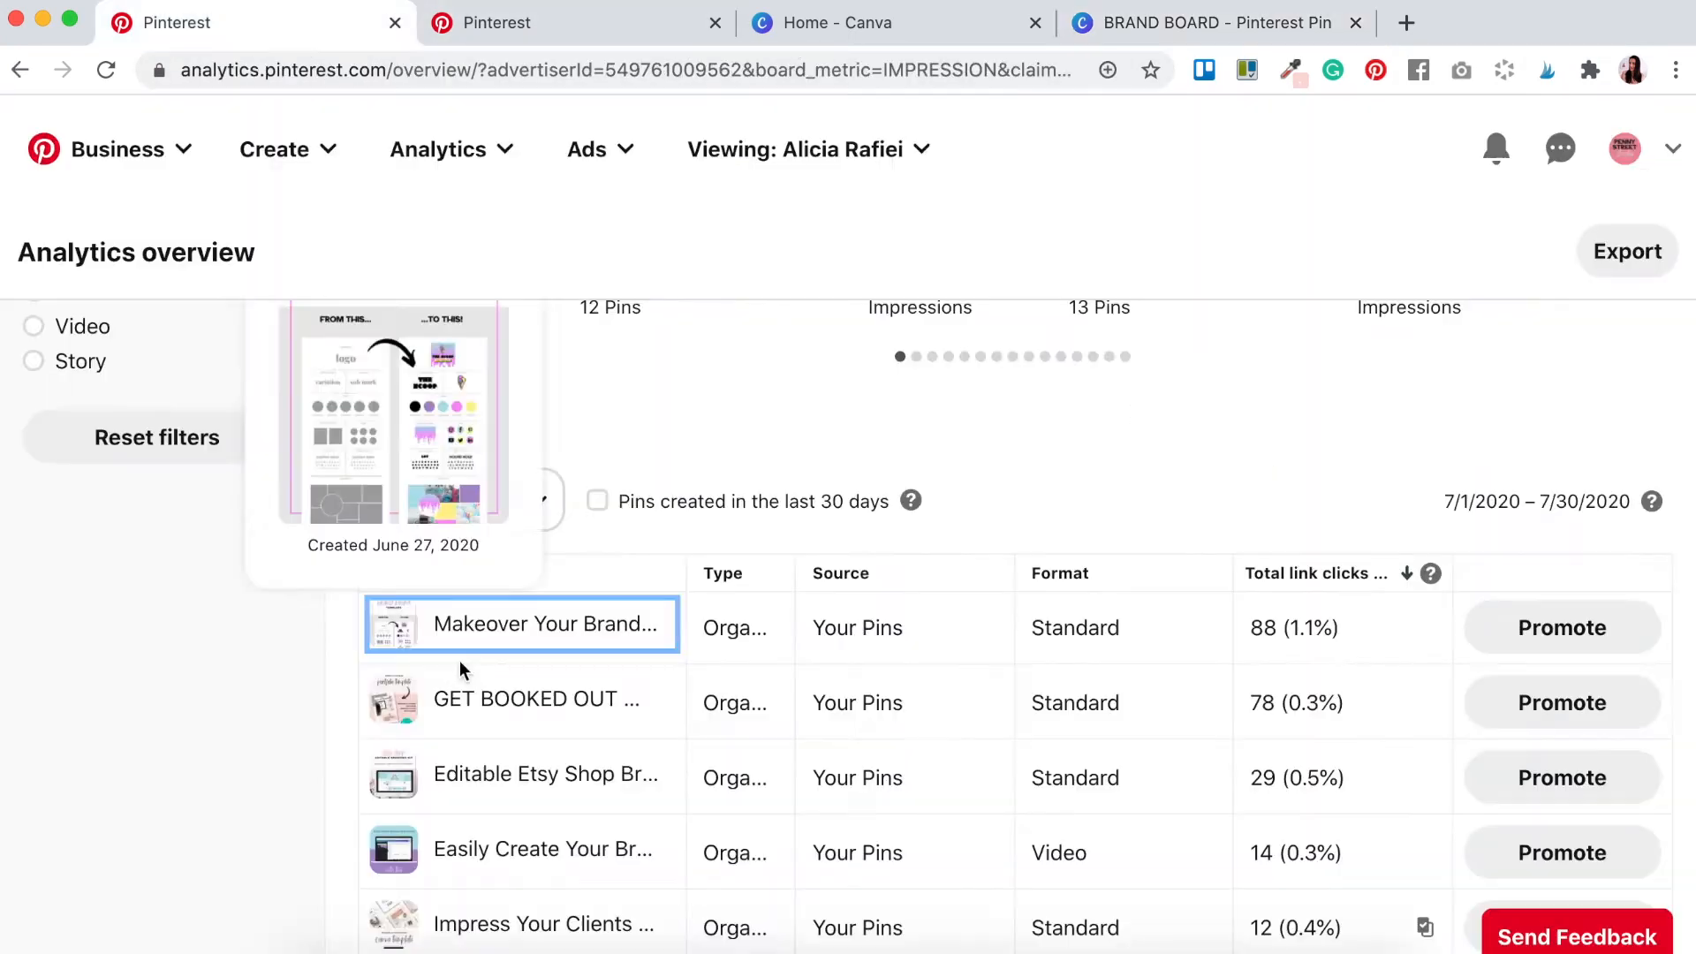
left_click(480, 713)
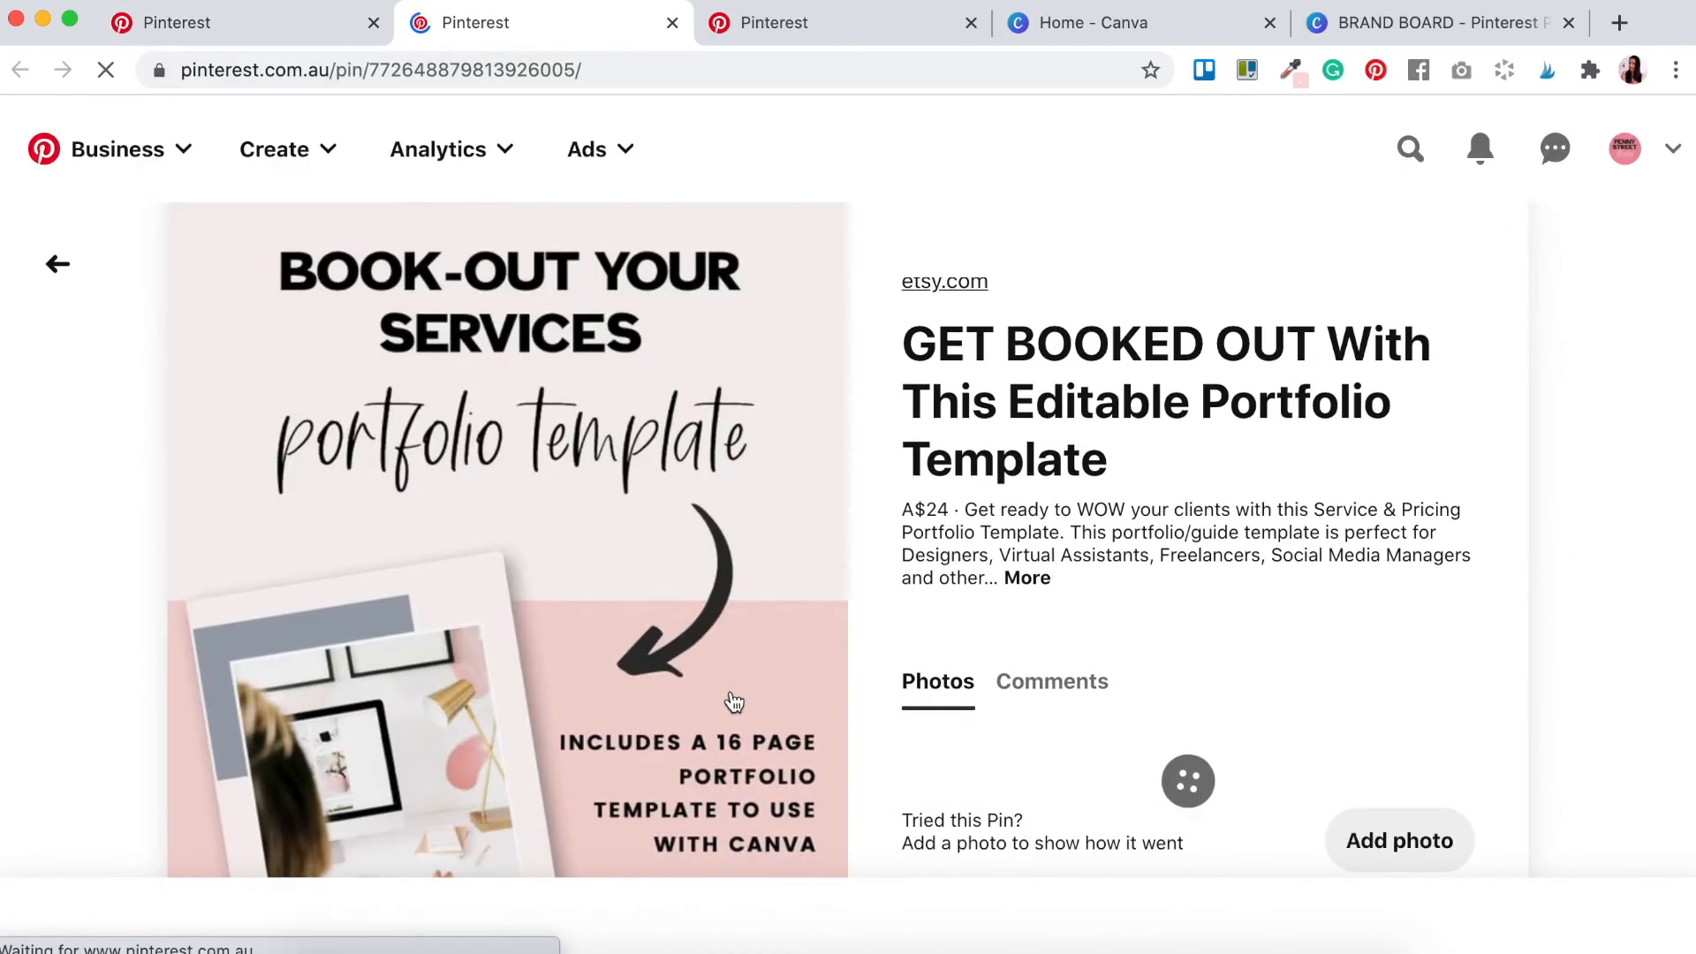
scroll(734, 698, "down", 2)
scroll(733, 698, "down", 4)
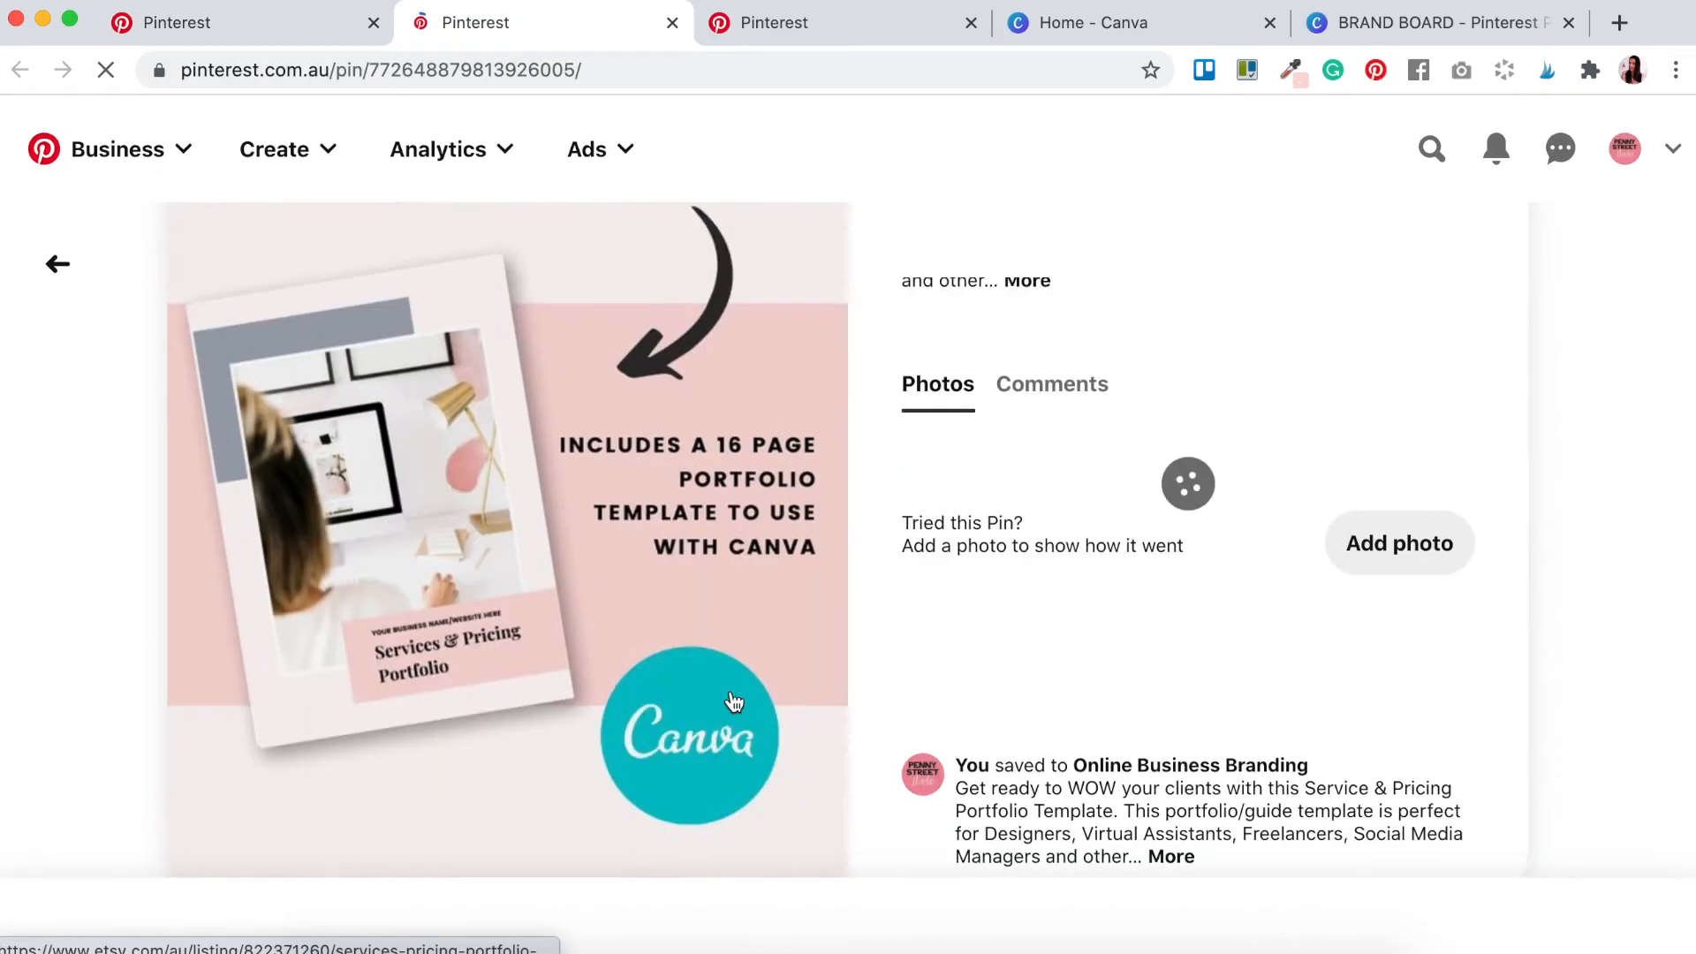
scroll(733, 700, "up", 3)
scroll(733, 700, "up", 3)
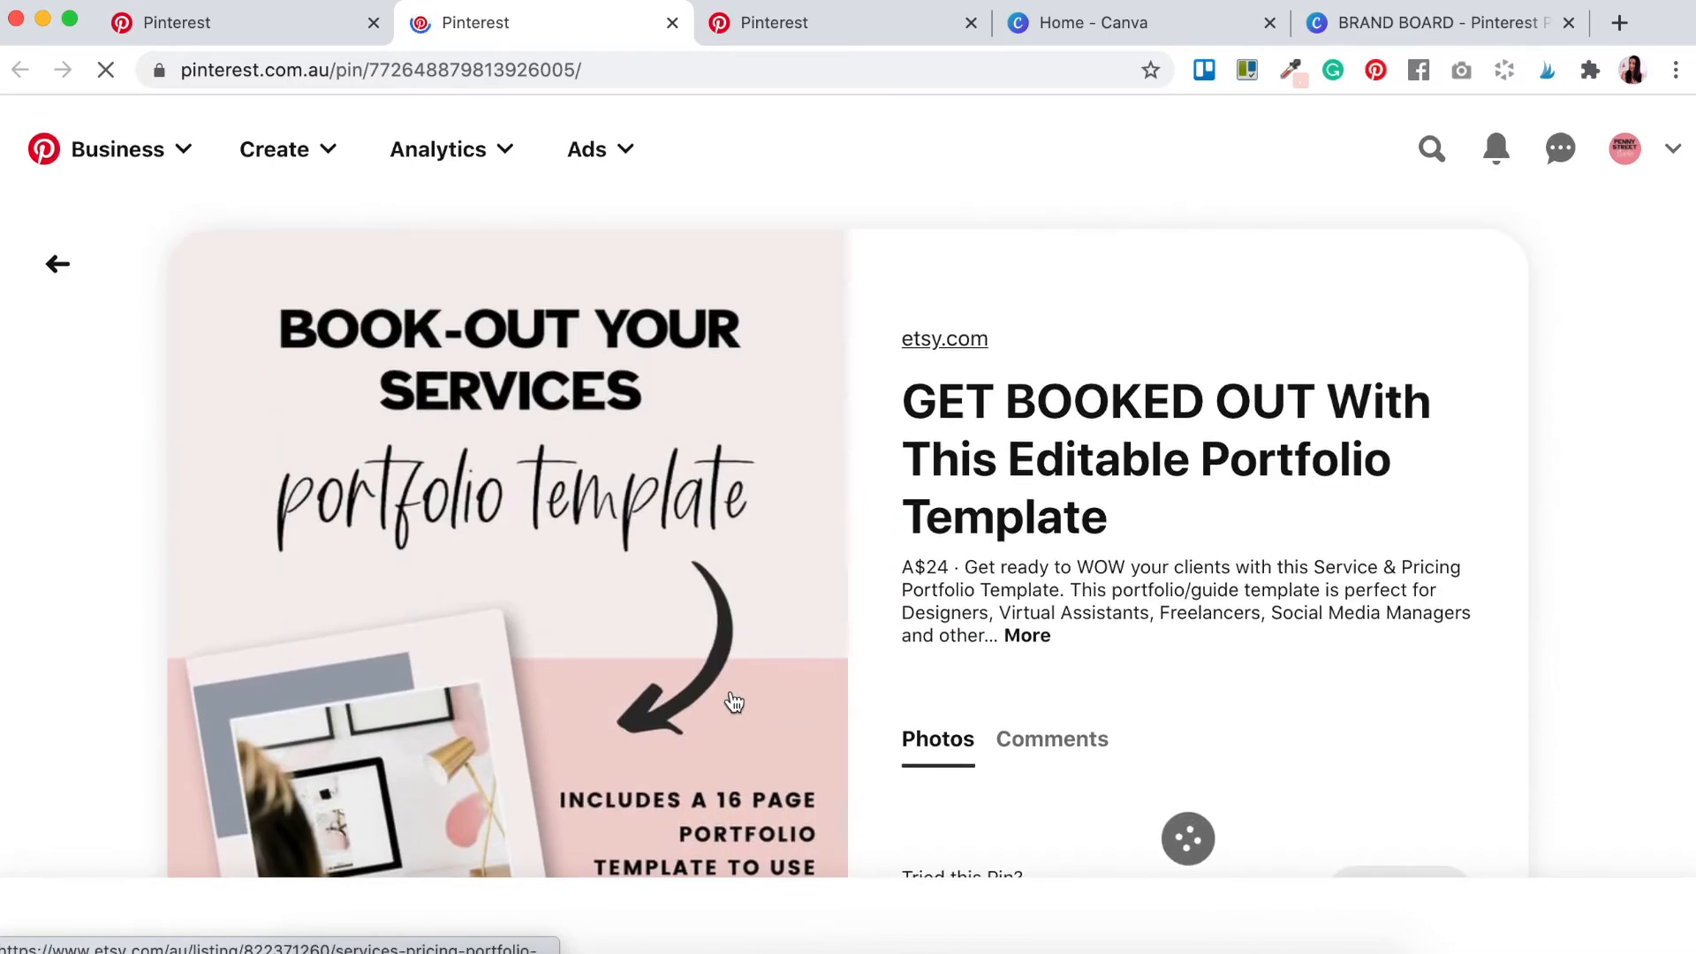
Step: Return to the Canva design and stretch a square on page 2 into a full-width band across the middle
scroll(622, 433, "down", 2)
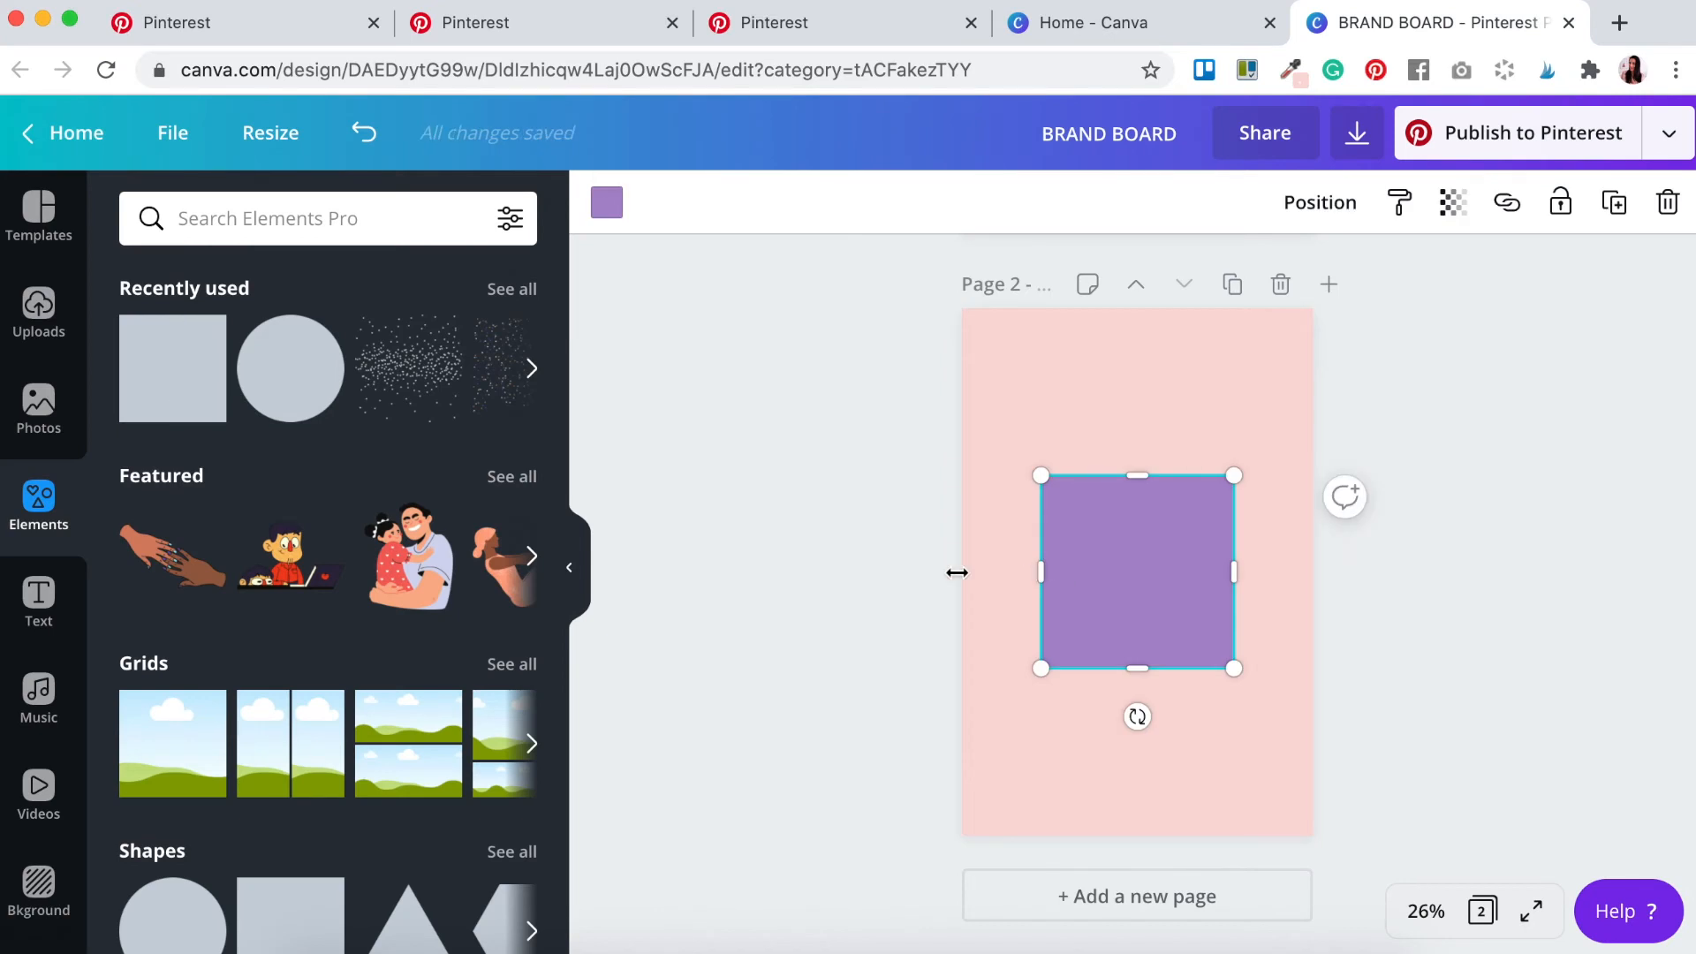
left_click_drag(1231, 572, 1317, 578)
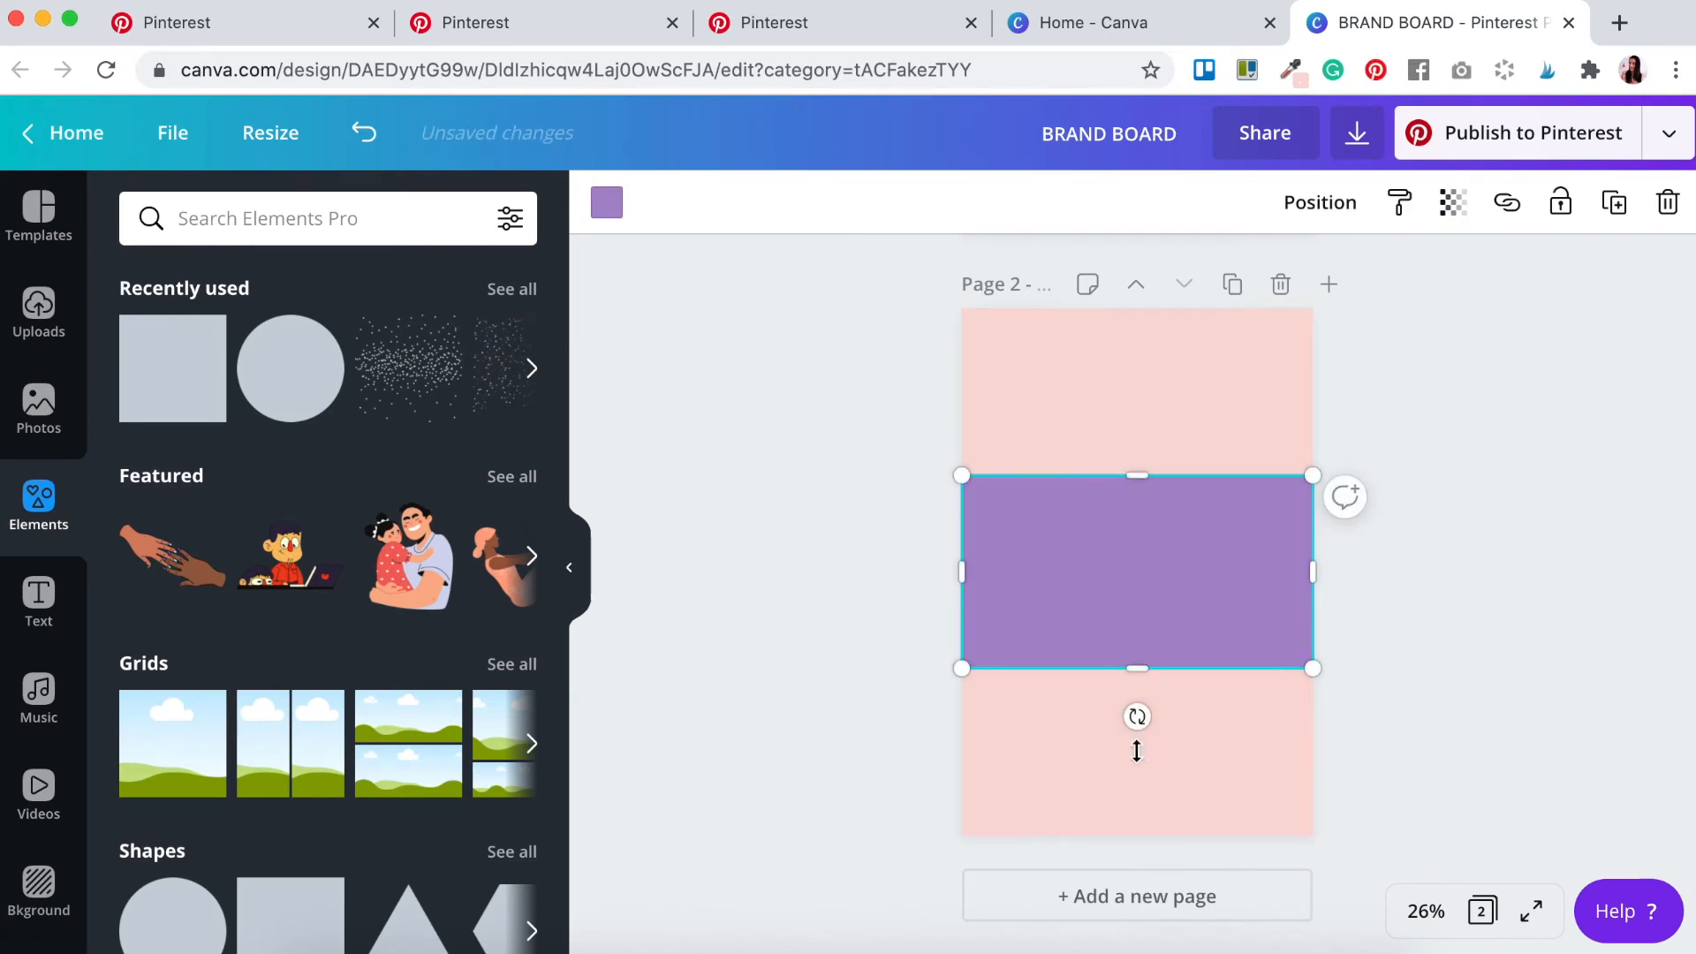
left_click_drag(1138, 669, 1136, 748)
Step: Recolour the full-width band on page 2 white and set its transparency to 80
left_click(607, 202)
left_click(508, 470)
left_click(1454, 203)
left_click(1427, 273)
type("80")
key("Return")
left_click(1552, 554)
Step: Copy the "BRAND BOARD" and "template" text from page 1 and paste both onto page 2
scroll(1139, 354, "up", 6)
left_click(1188, 329)
left_click(1197, 378, "shift")
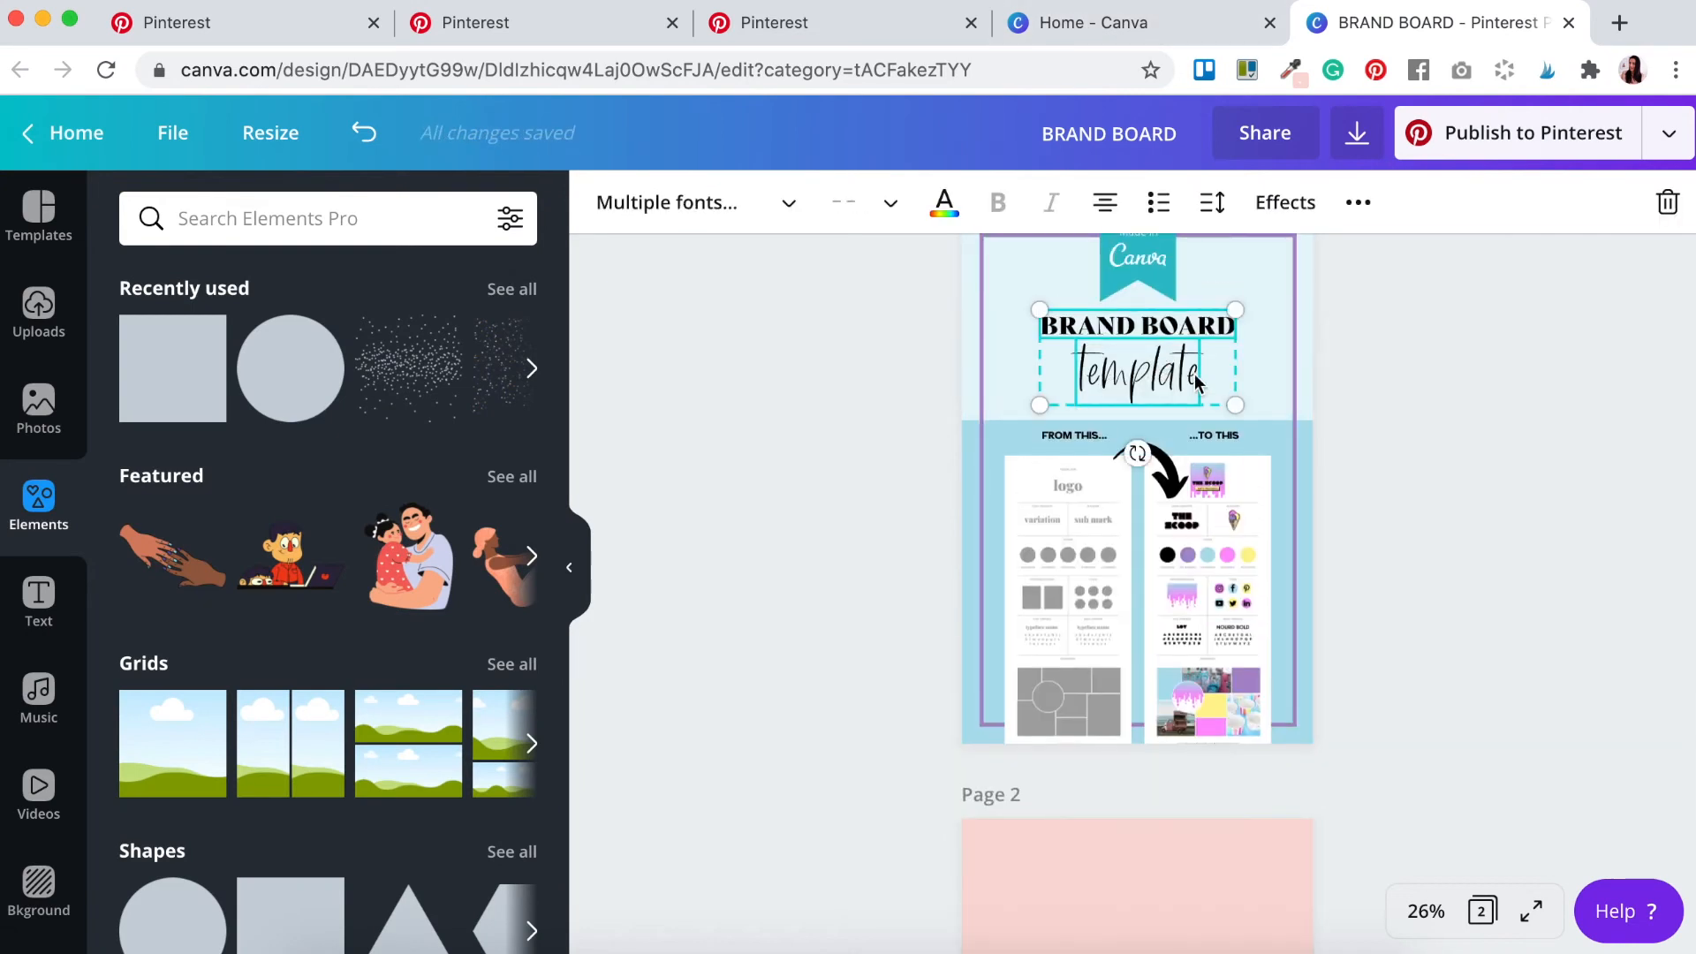
scroll(1148, 460, "down", 4)
left_click(1099, 525)
key("super+v")
Step: Replace the pasted heading with "BOOK OUT YOUR SERVICE" and set its font to TheDunesSans
double_click(1168, 558)
key("super+a")
type("BOOK OUT YOUR SERVICE")
key("super+a")
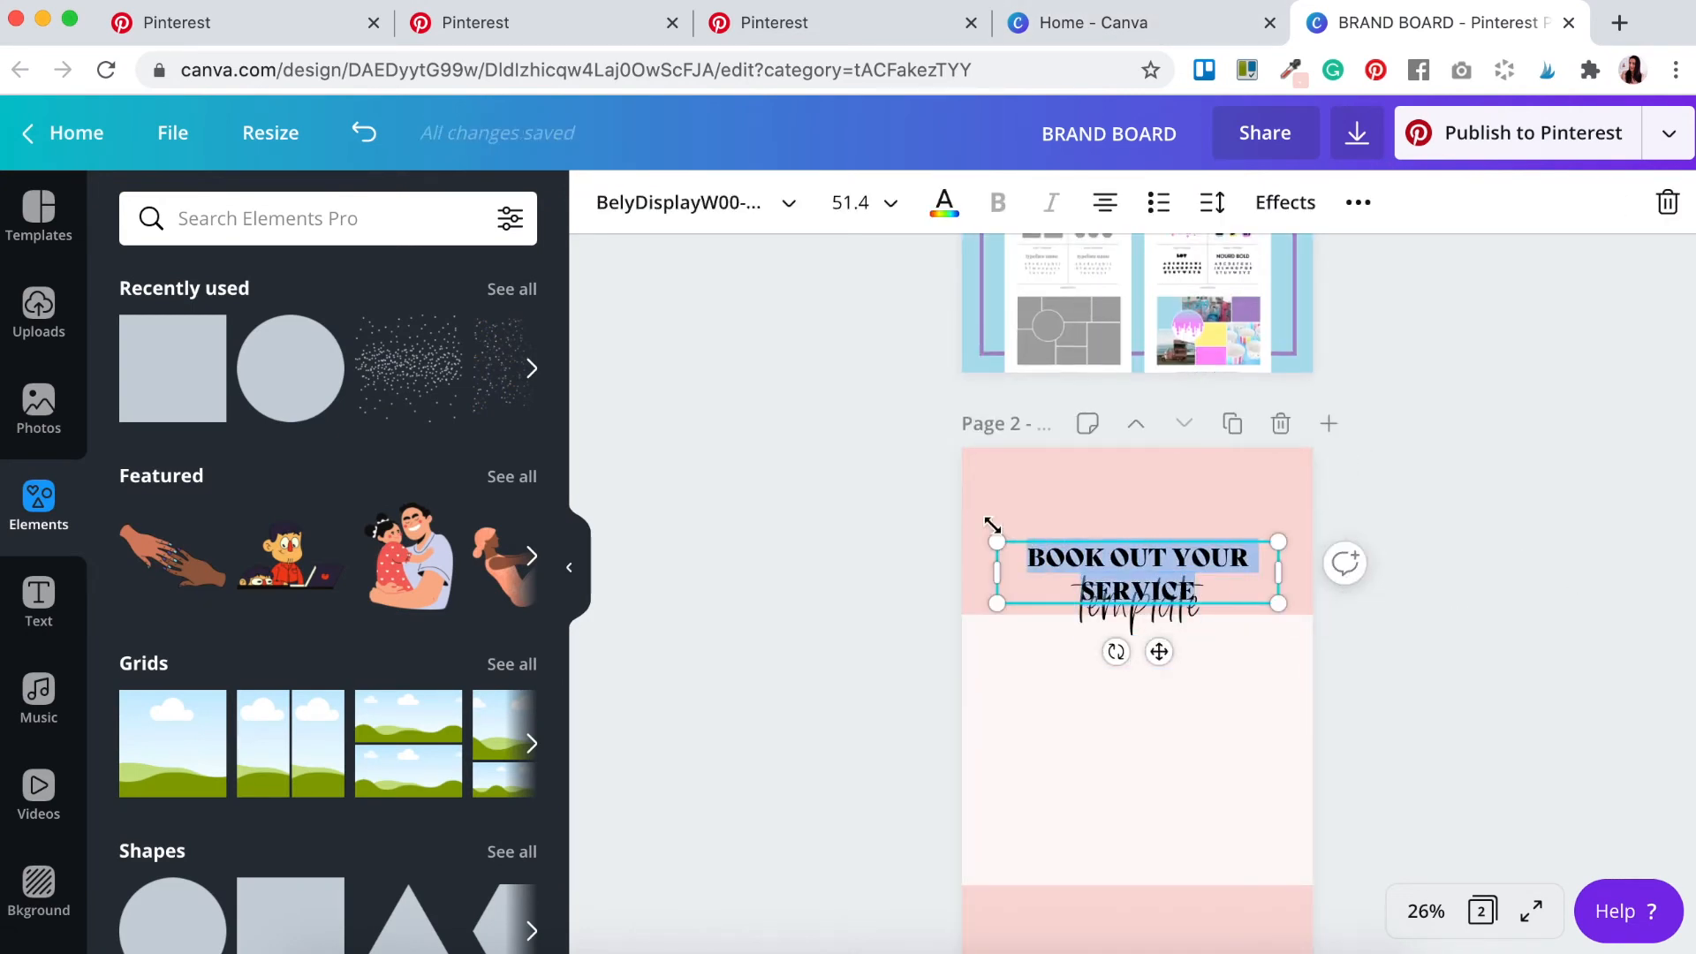
left_click(785, 208)
left_click(221, 612)
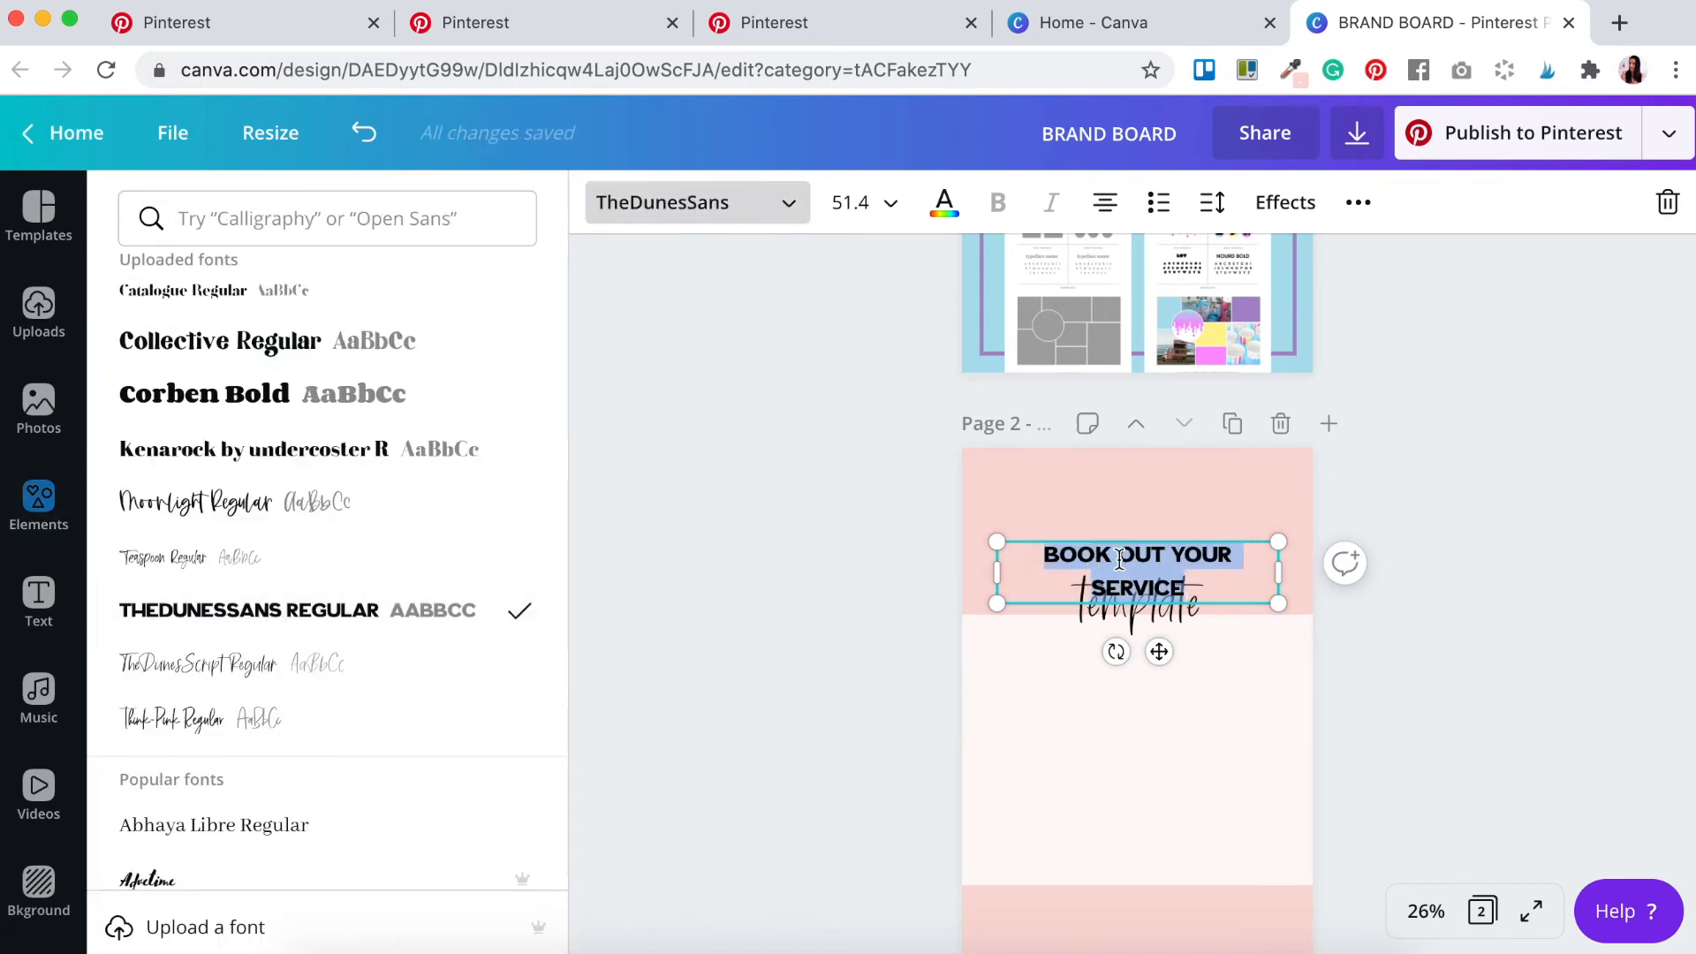
Step: Enlarge the heading above the script line and correct its text to "BOOK OUT YOUR SERVICES"
left_click_drag(1228, 546, 1314, 493)
left_click(1224, 581)
type("S")
left_click(1442, 654)
left_click_drag(1235, 546, 1218, 515)
Step: Extend the script line under the heading to read "portfolio template" in lowercase
left_click(1207, 622)
left_click(1100, 597)
left_click(1080, 601)
type("PORTFOLI")
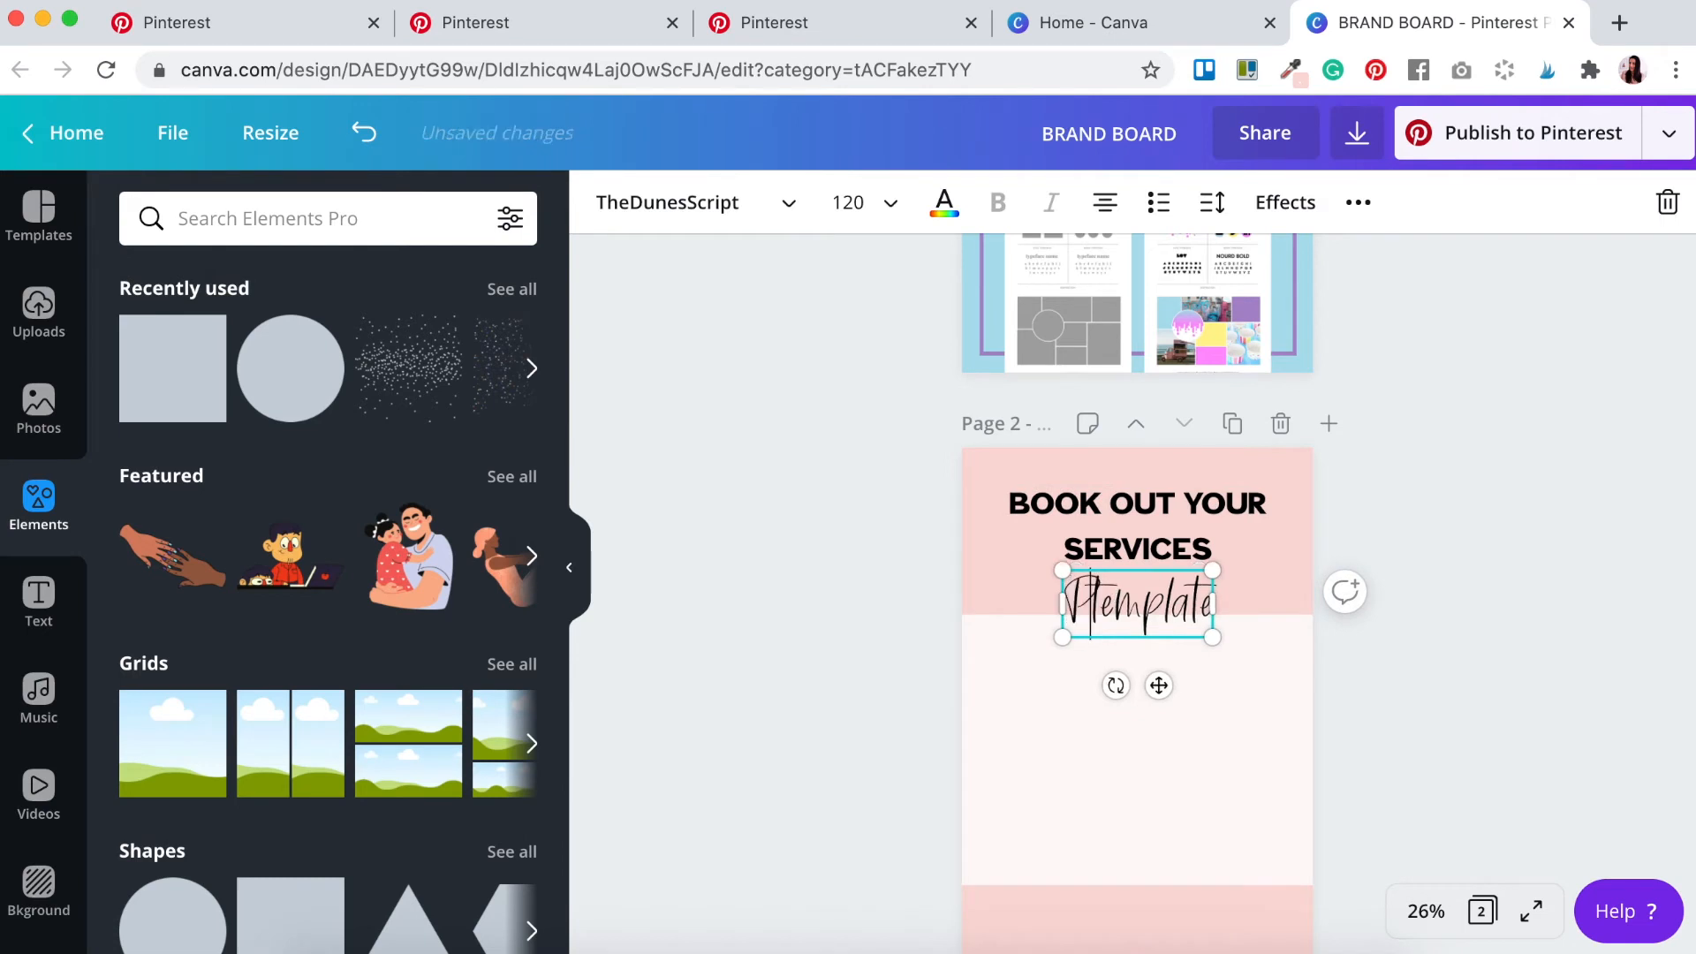
key("BackSpace")
key("BackSpace")
key("BackSpace")
key("BackSpace")
key("BackSpace")
key("BackSpace")
key("BackSpace")
key("BackSpace")
type("potfolio")
left_click(1431, 658)
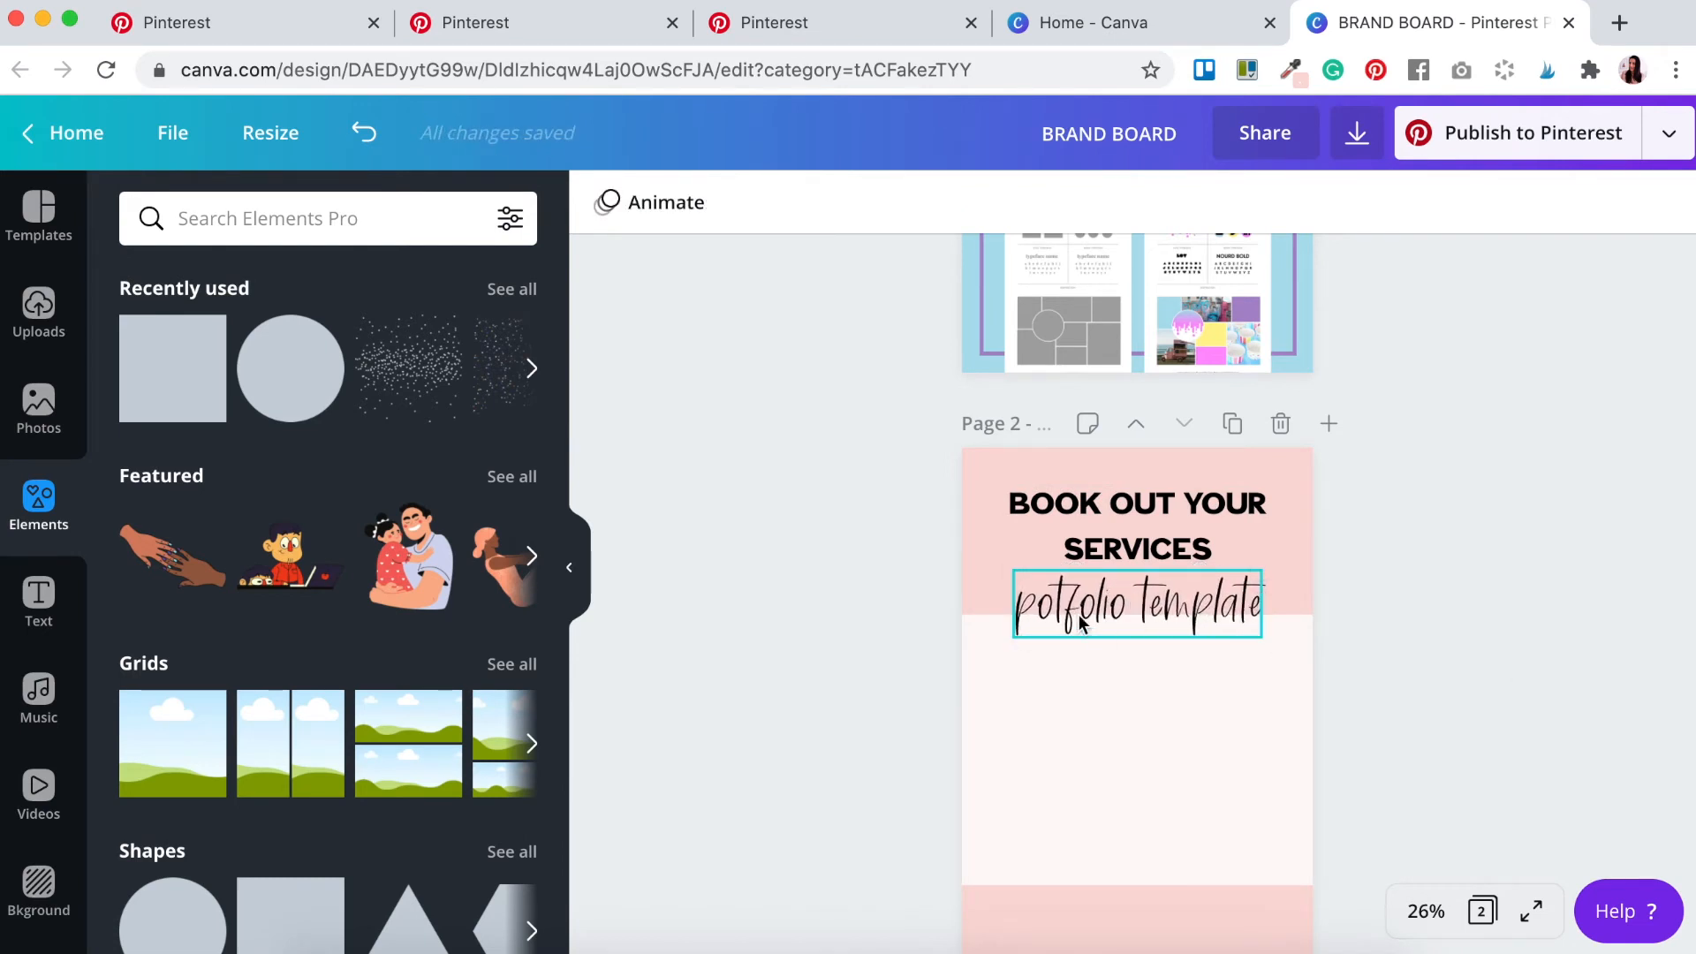
left_click(1079, 614)
left_click(1055, 610)
type("r")
left_click(1299, 697)
Step: Lower the top edge of the white band so it starts below the script line
left_click_drag(1137, 608, 1137, 651)
left_click(871, 541)
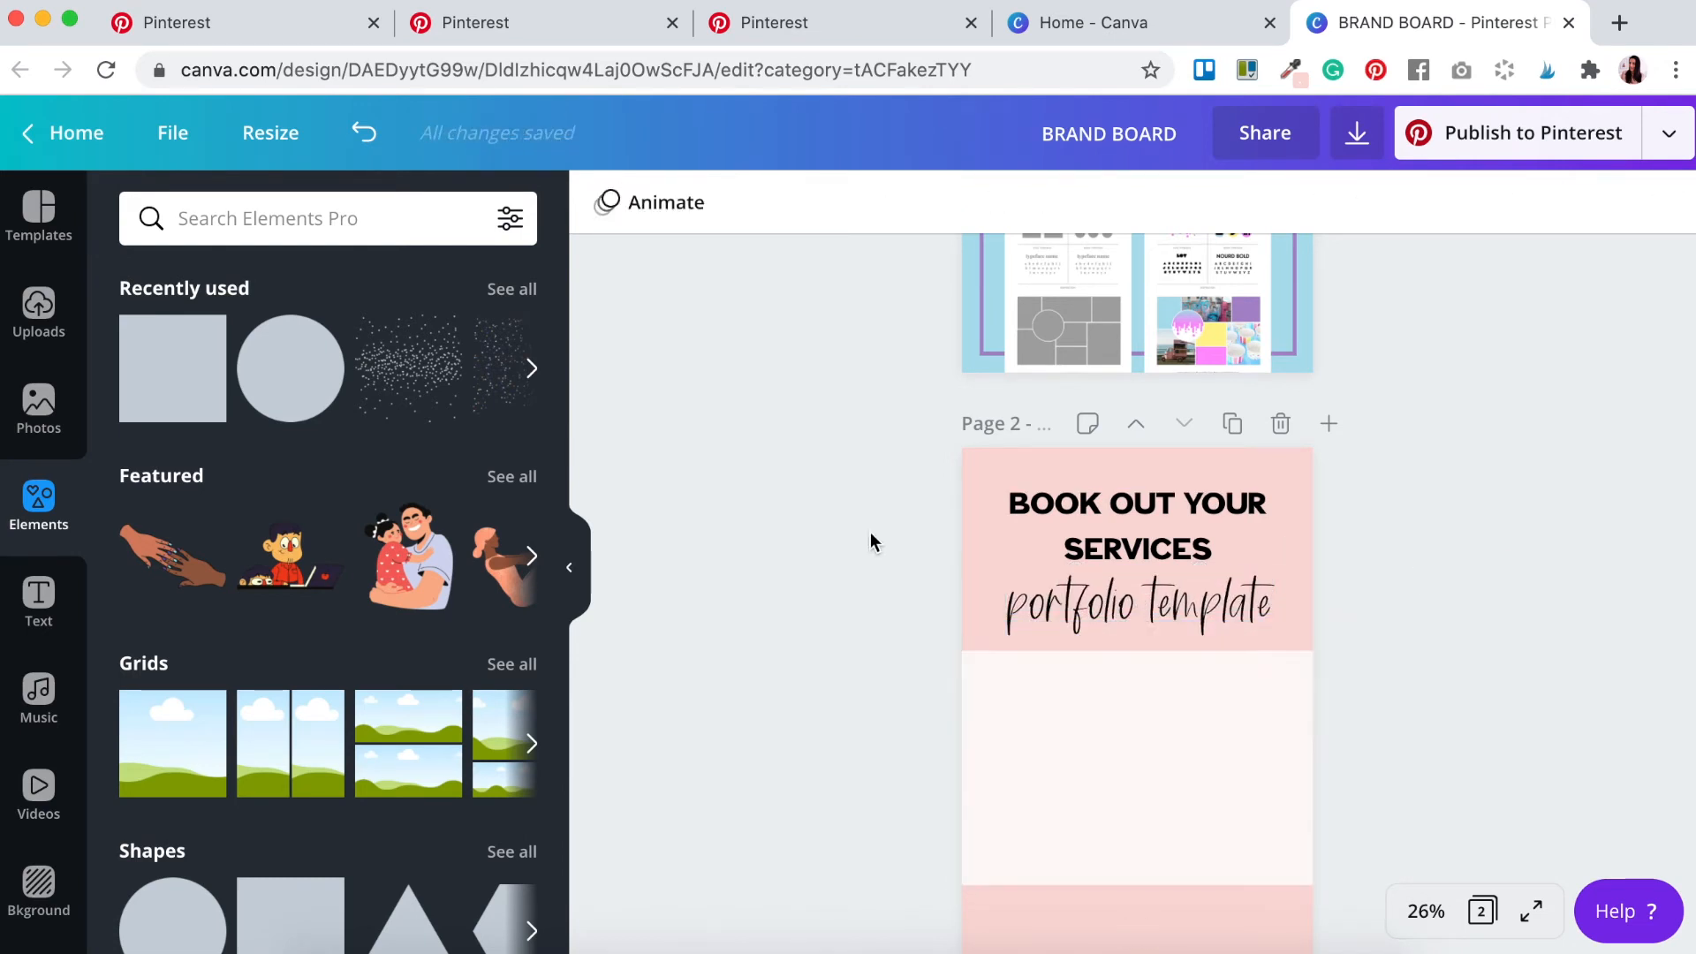
scroll(810, 521, "down", 2)
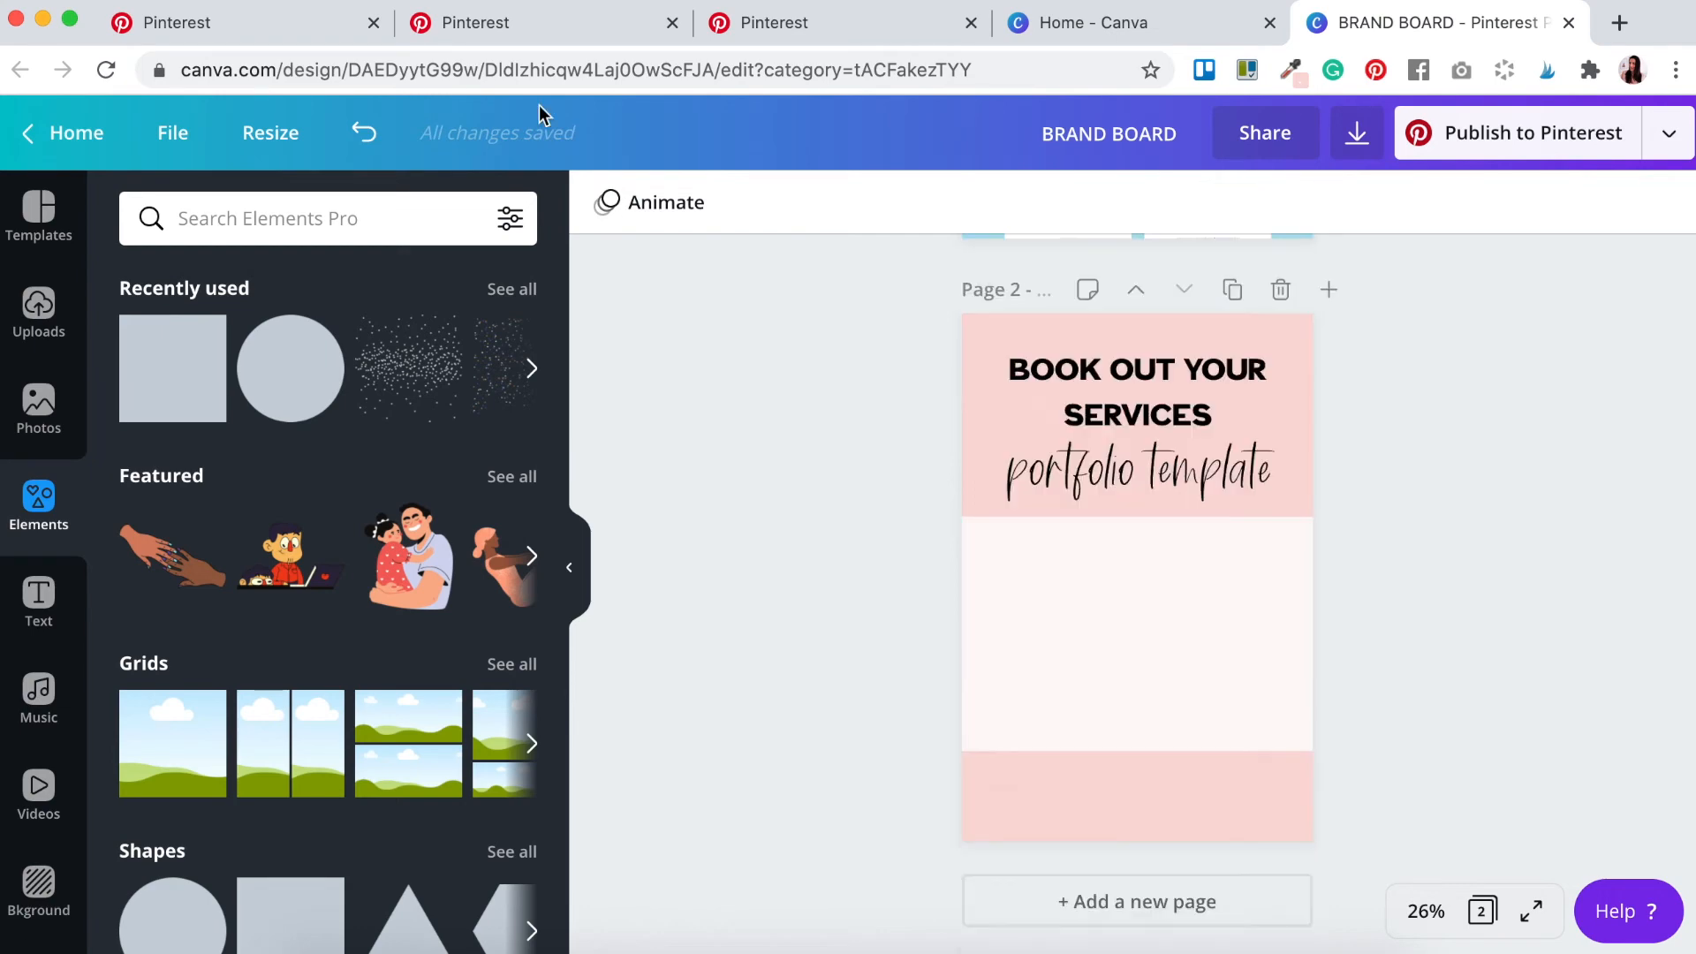
Step: Check the reference pin on Pinterest, return to the Canva design and add the Services & Pricing Portfolio cover image to page 2
left_click(533, 23)
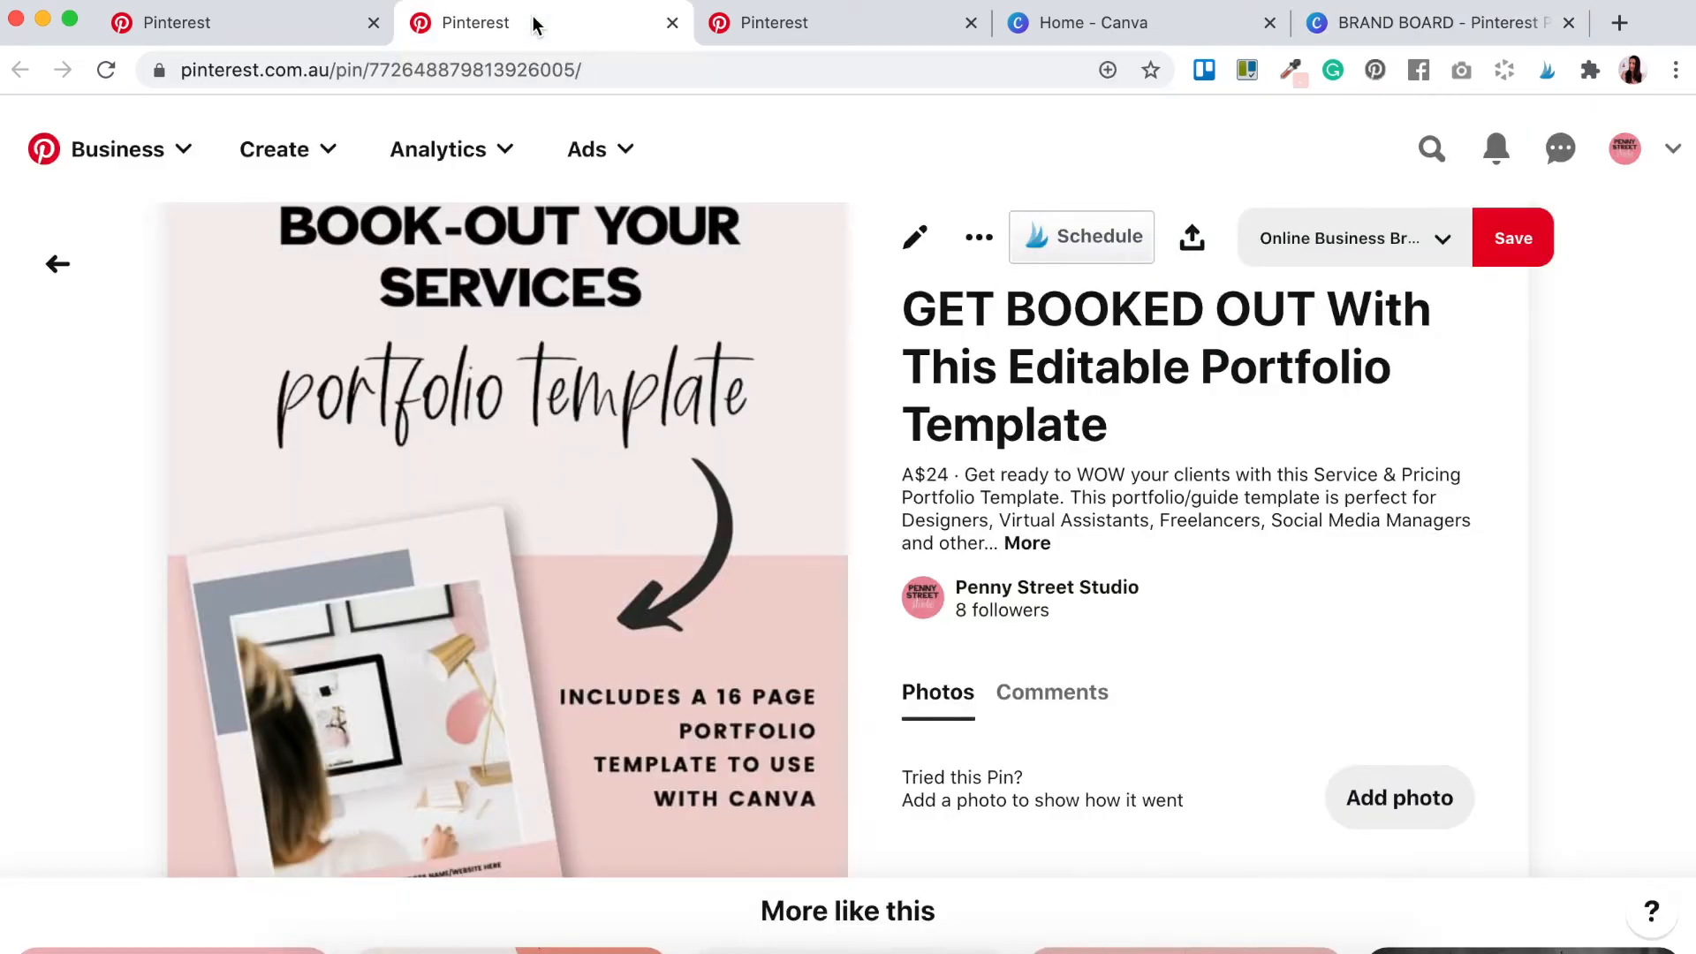
scroll(510, 501, "down", 3)
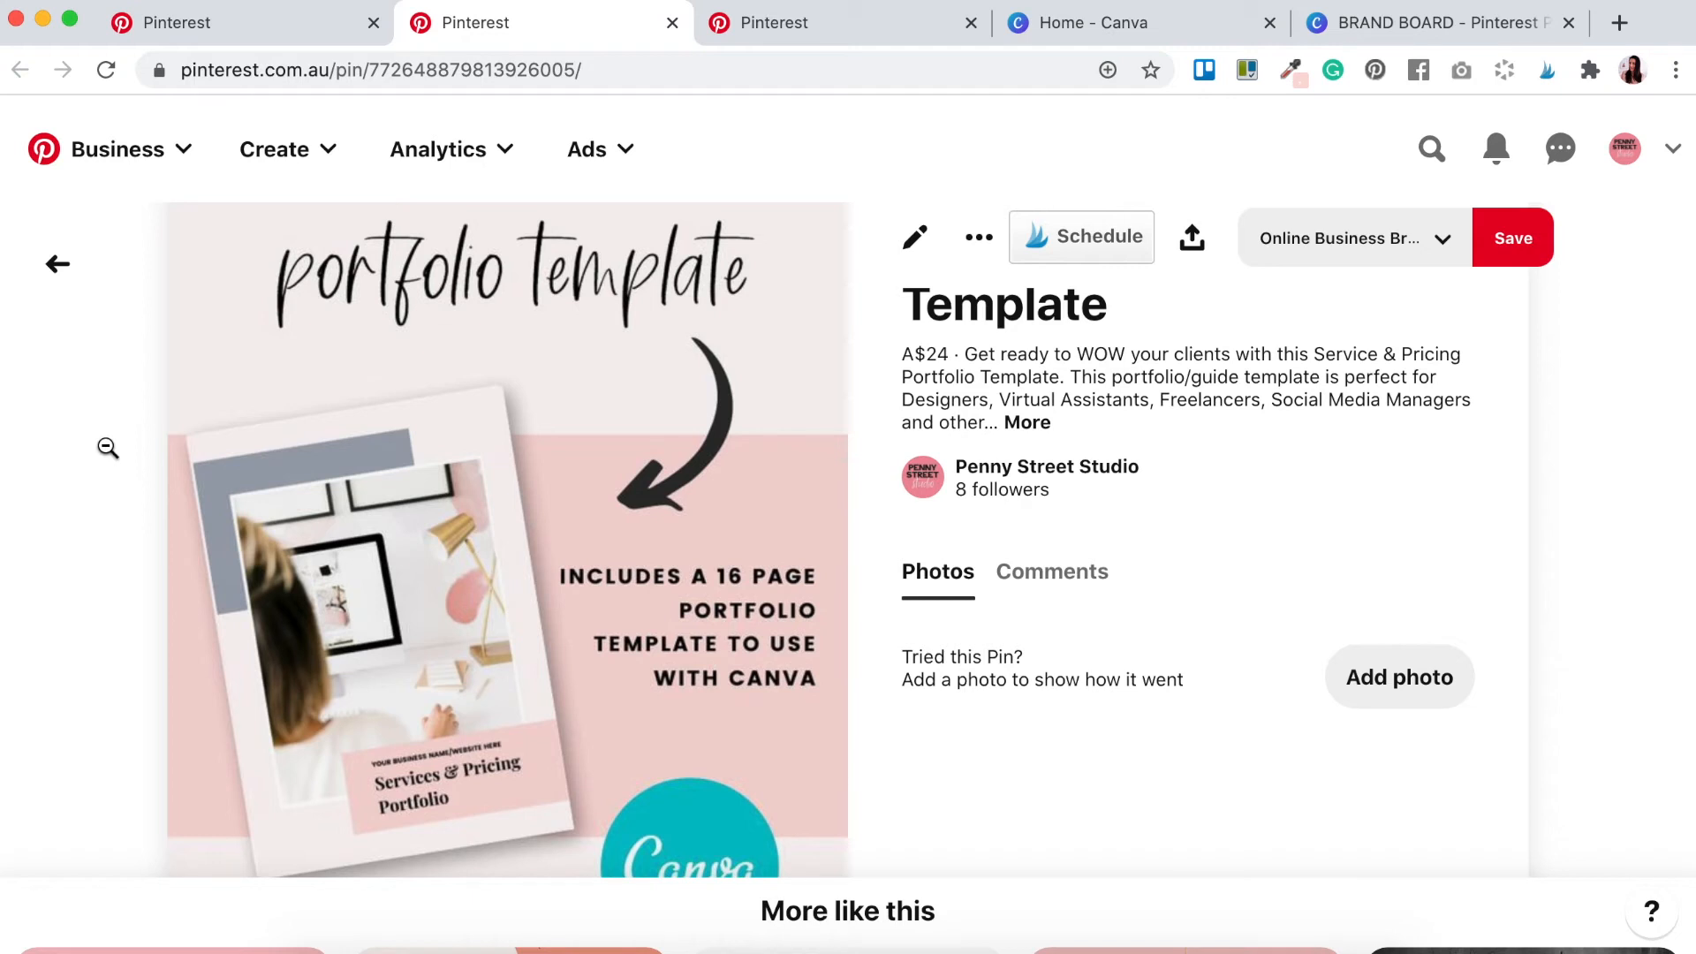
left_click(1356, 28)
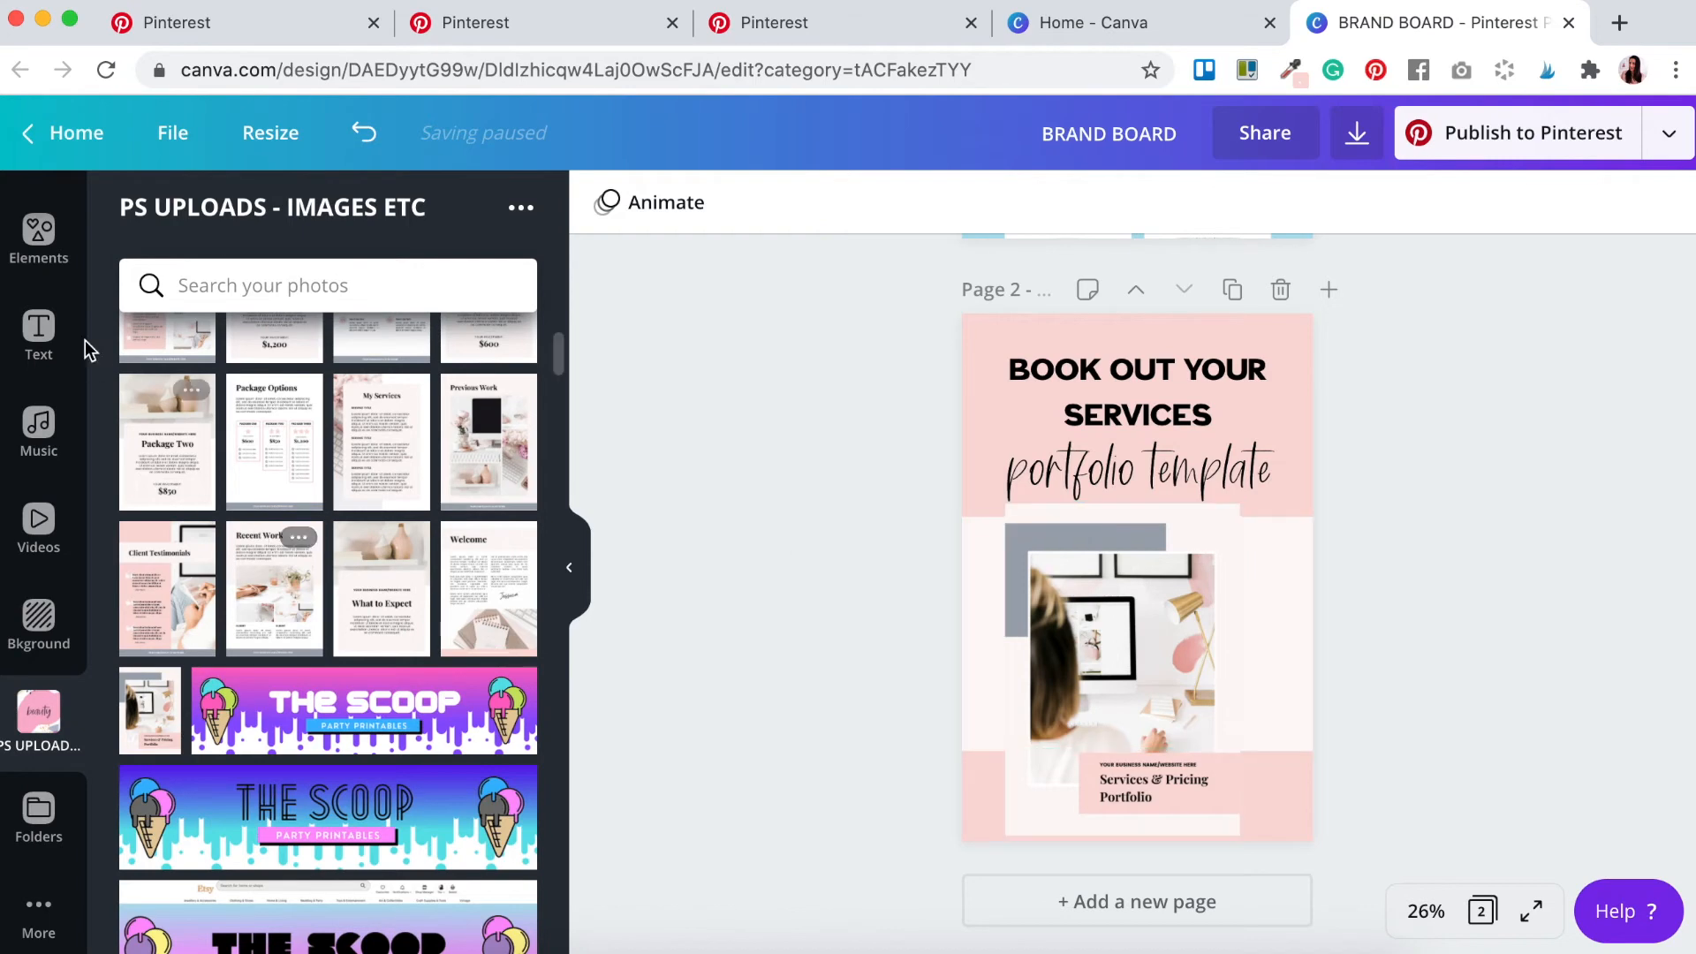
Step: Add a square over the portfolio cover image and stretch it to the image's full size
left_click(39, 233)
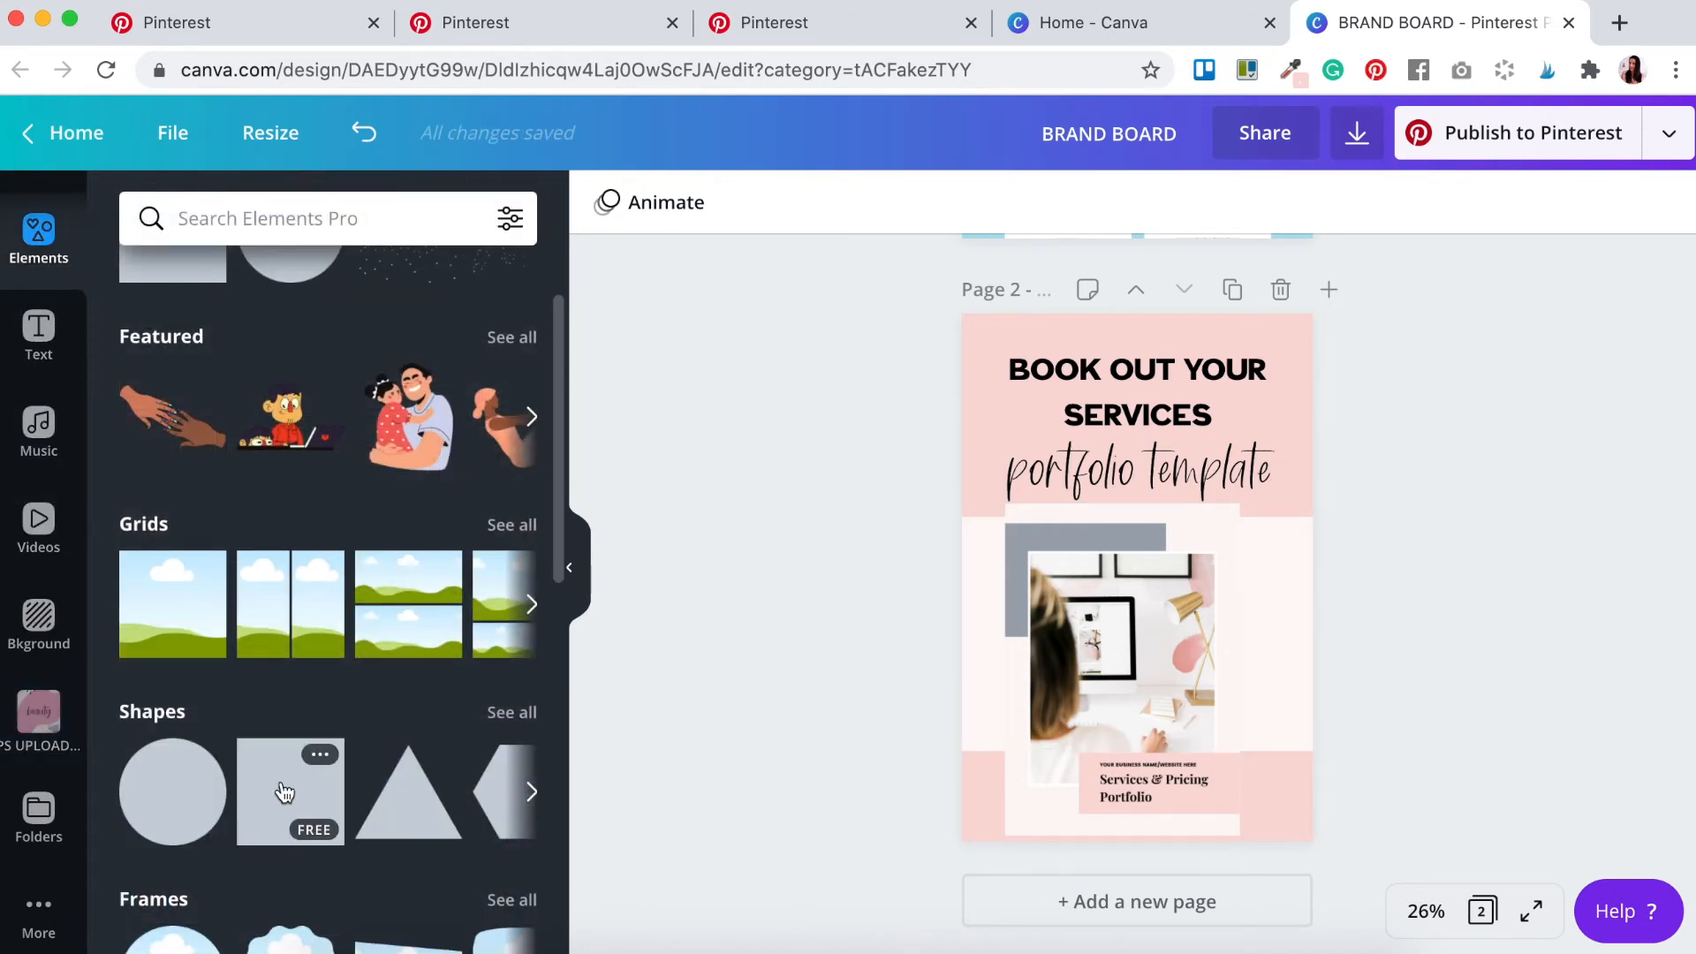
left_click(284, 792)
left_click_drag(1104, 555, 1063, 576)
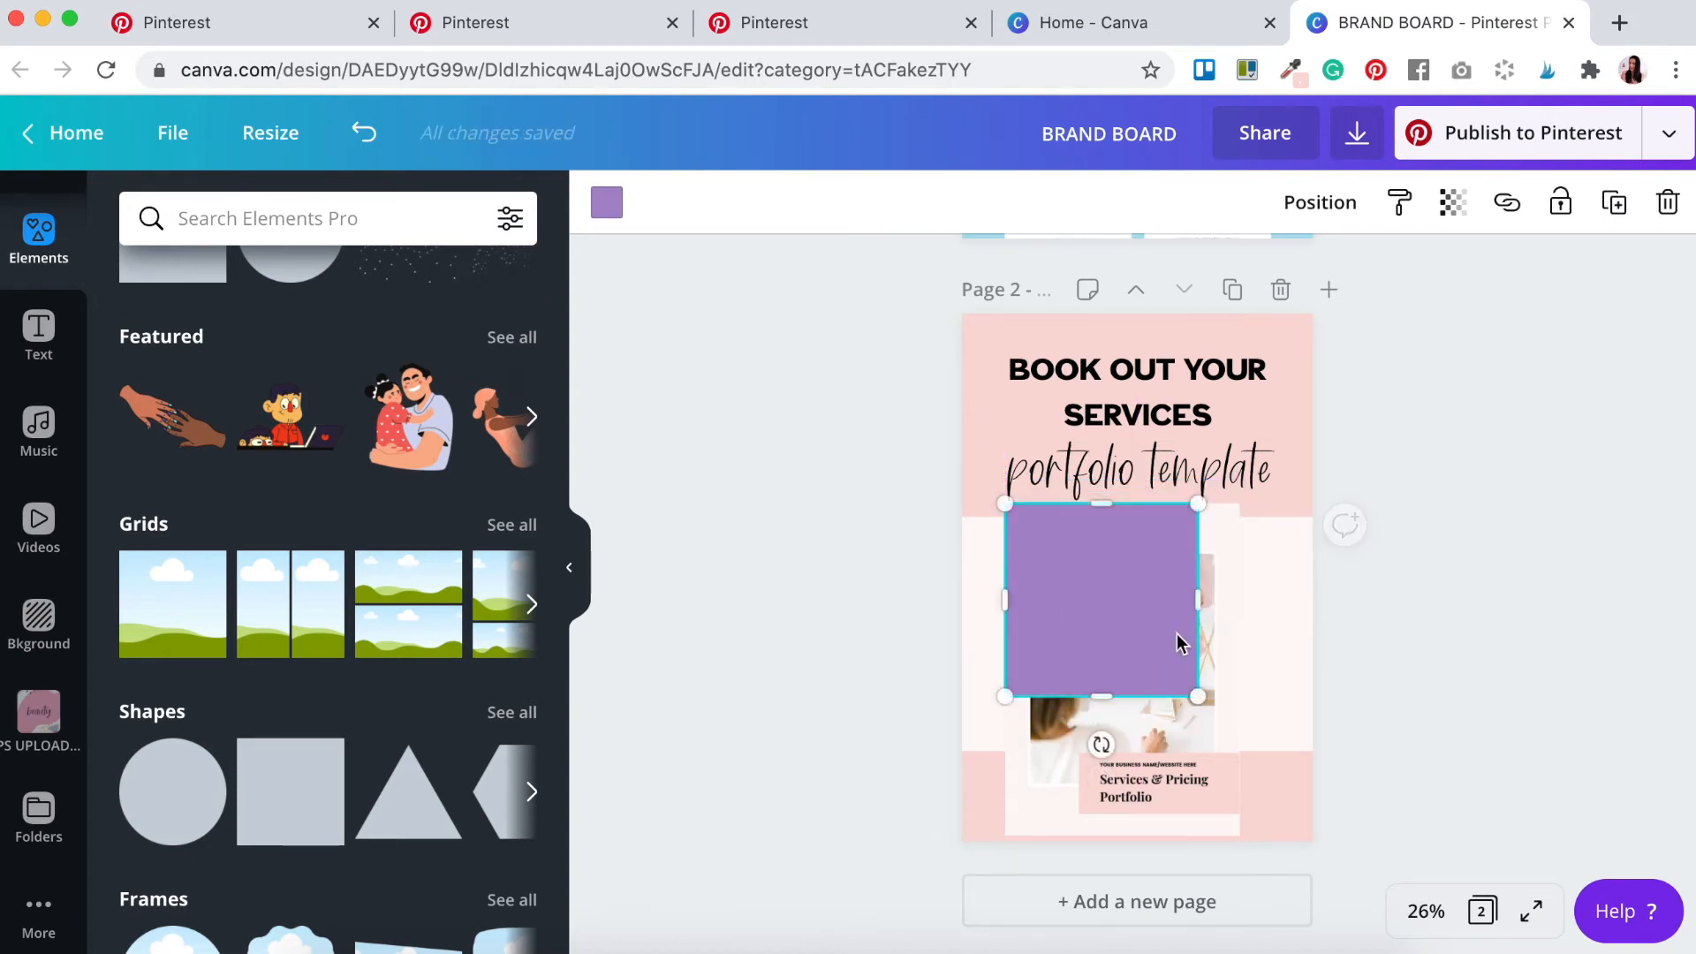
left_click_drag(1198, 601, 1240, 598)
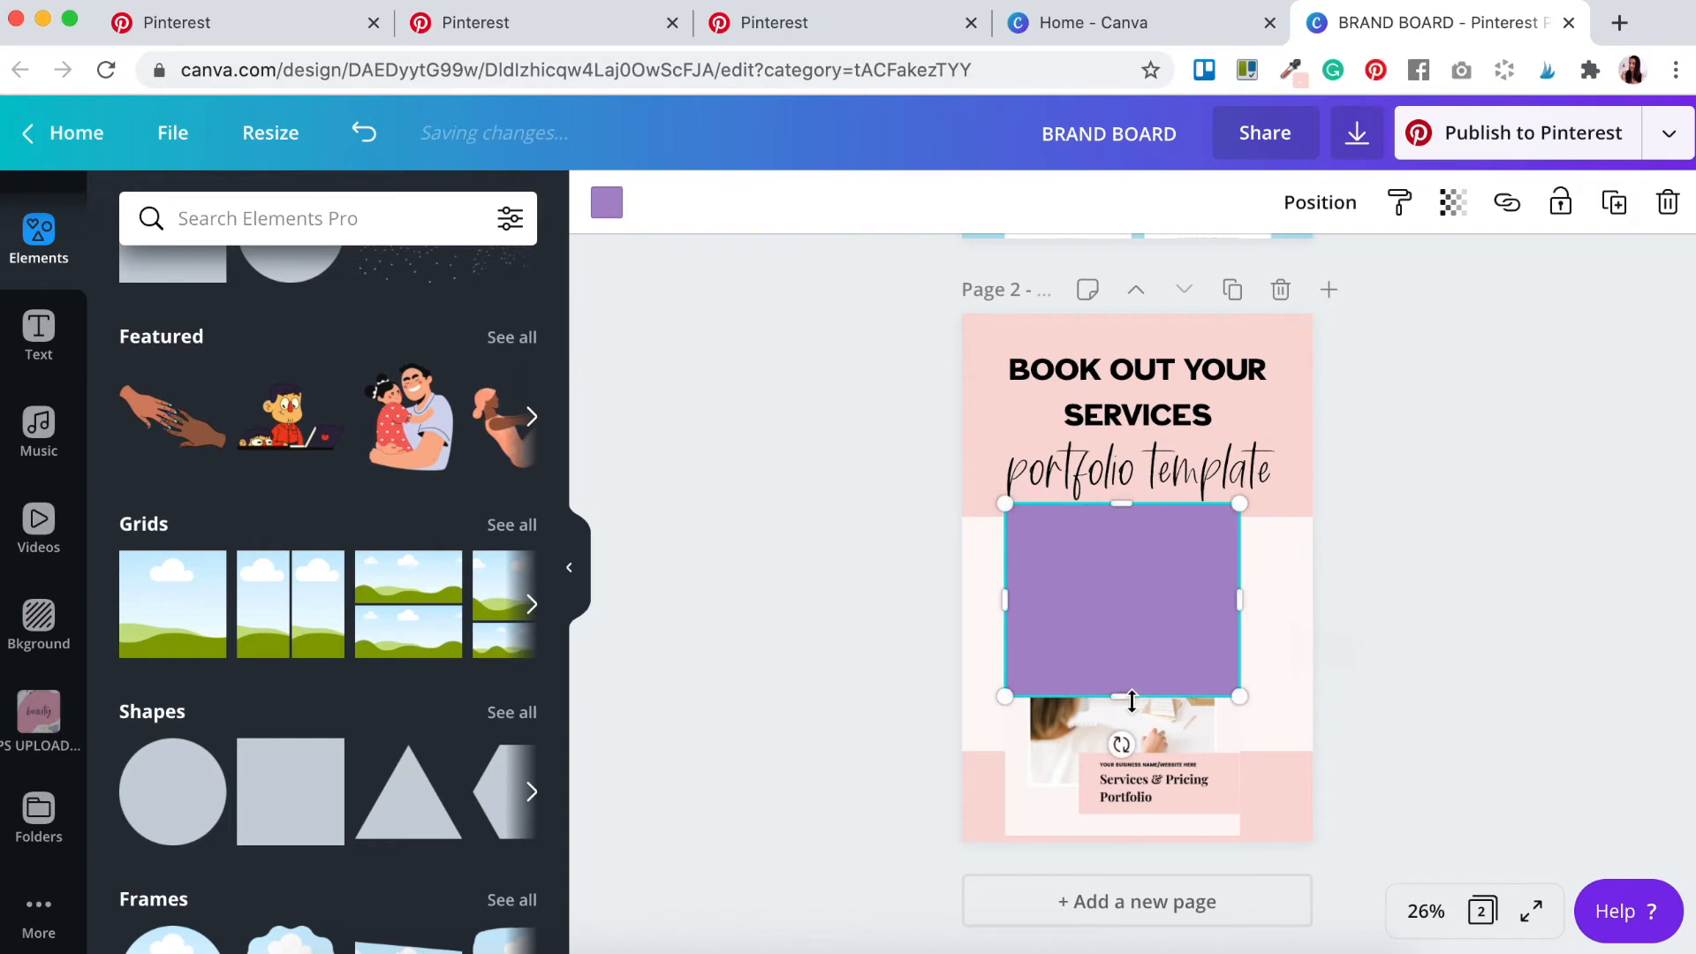
left_click_drag(1127, 835, 1124, 836)
Step: Recolour the rectangle over the cover image black and make it partly transparent
left_click(607, 205)
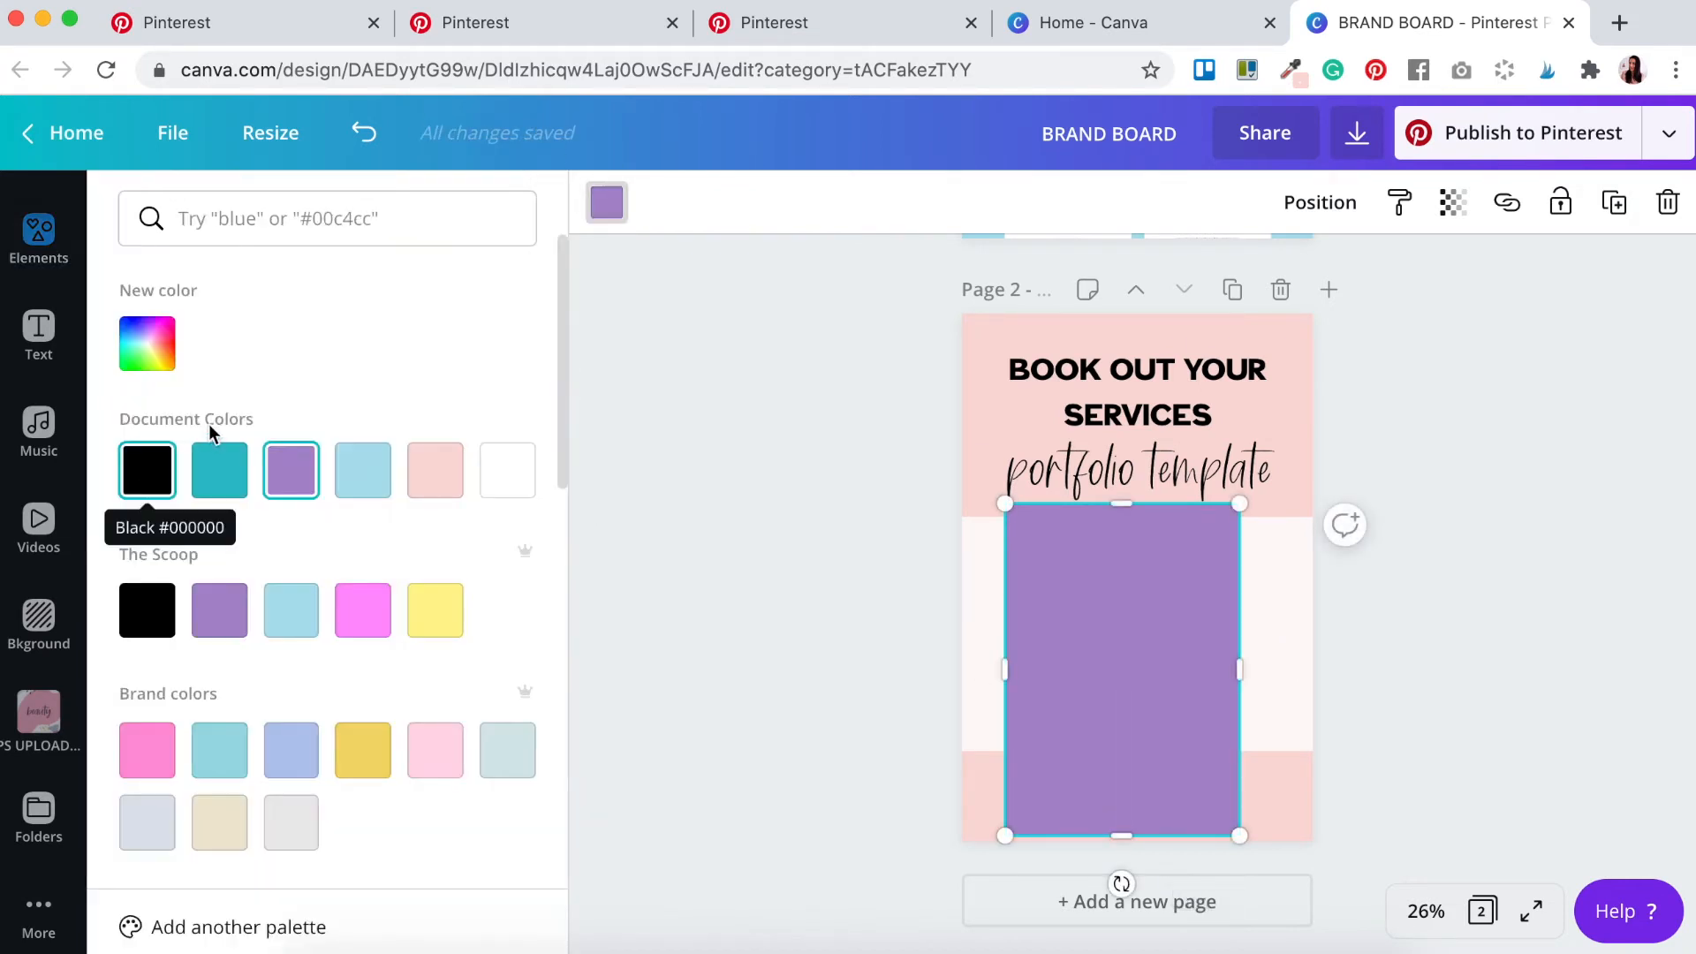
left_click(146, 470)
left_click(1453, 203)
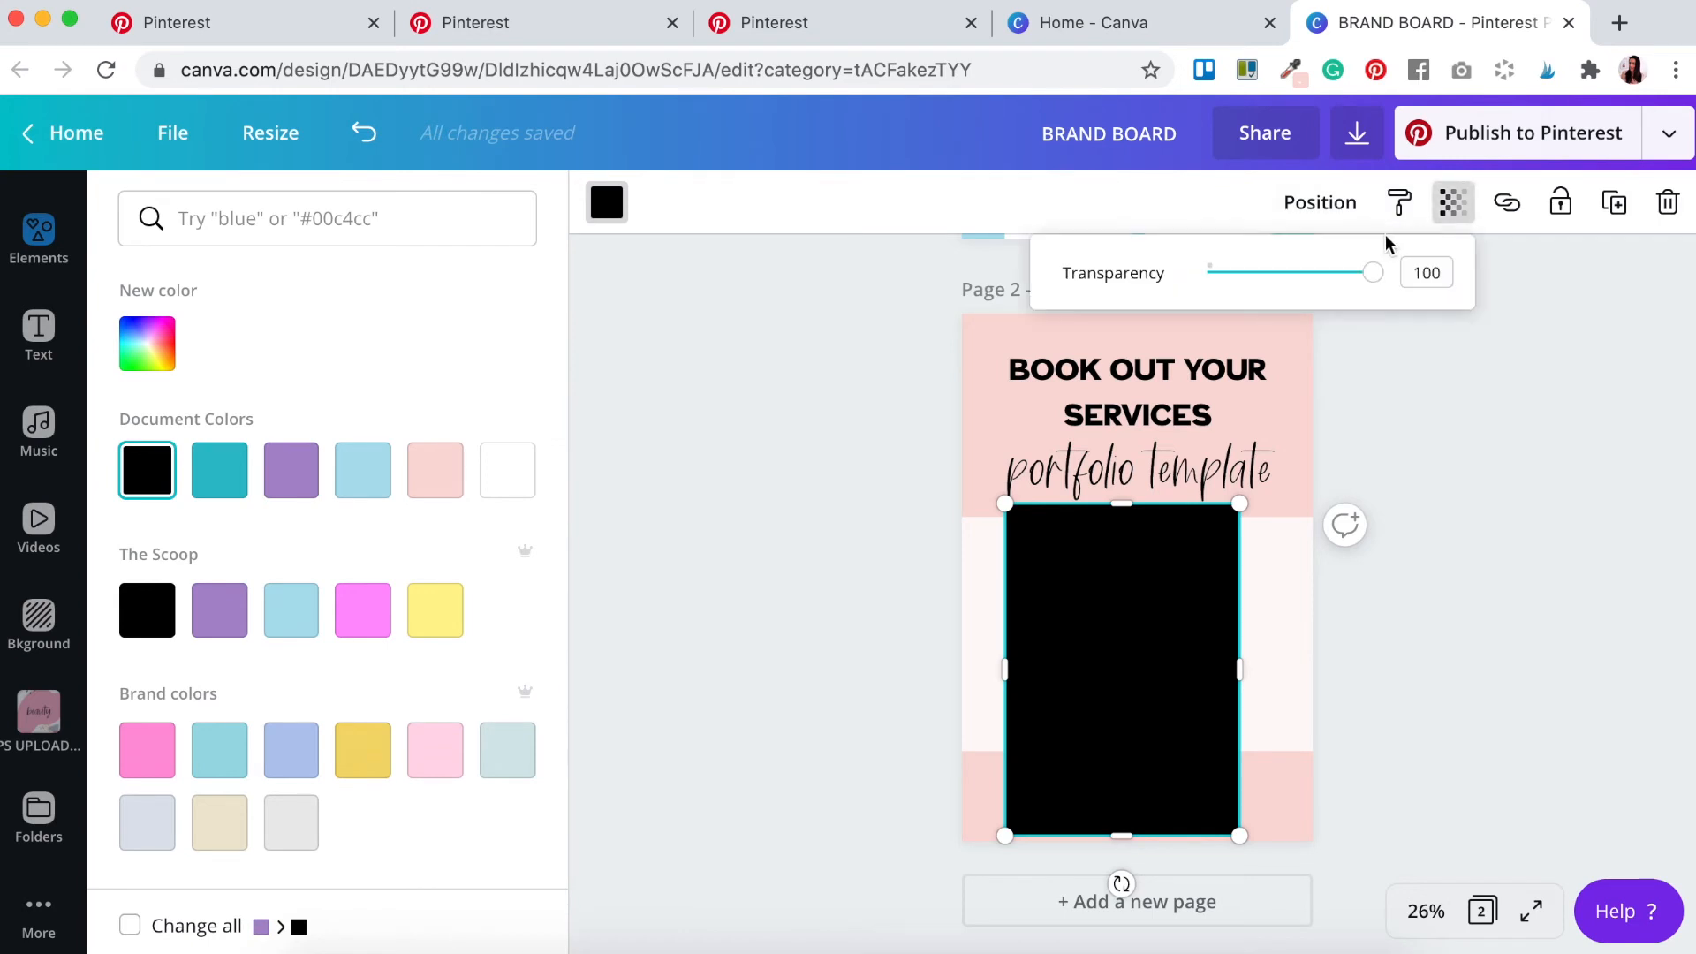
left_click_drag(1376, 285, 1310, 285)
left_click(1154, 612)
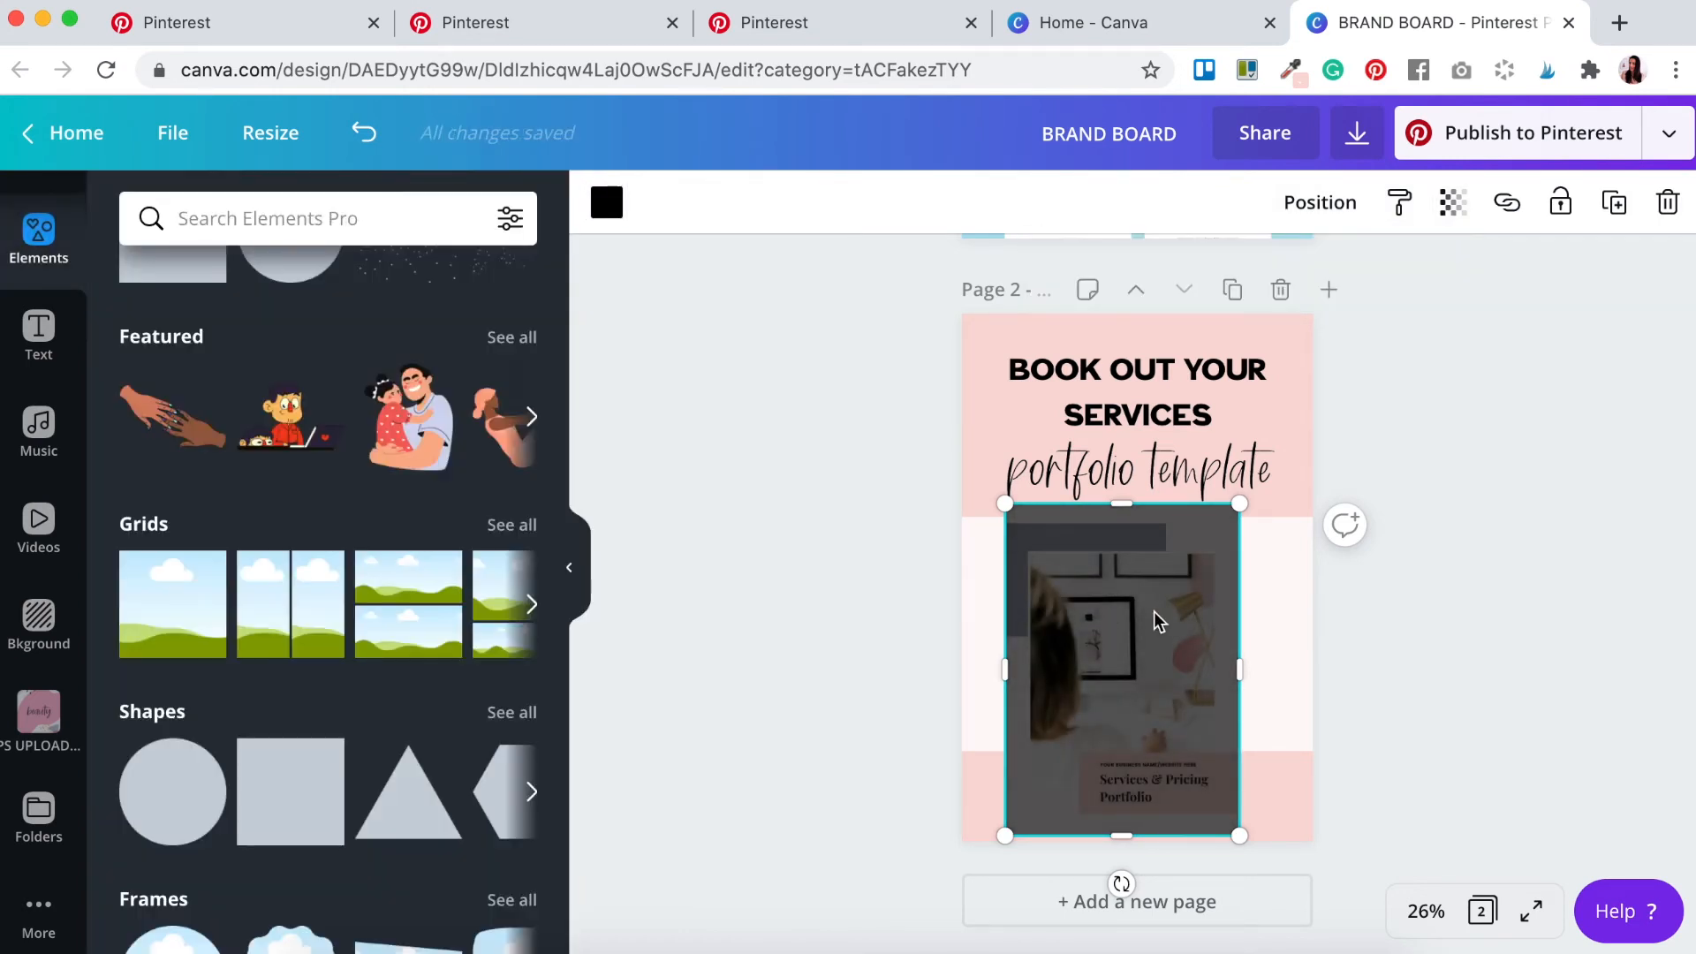
Step: Offset the black rectangle slightly down and to the right and send it behind the cover image as a shadow
scroll(1153, 612, "down", 1)
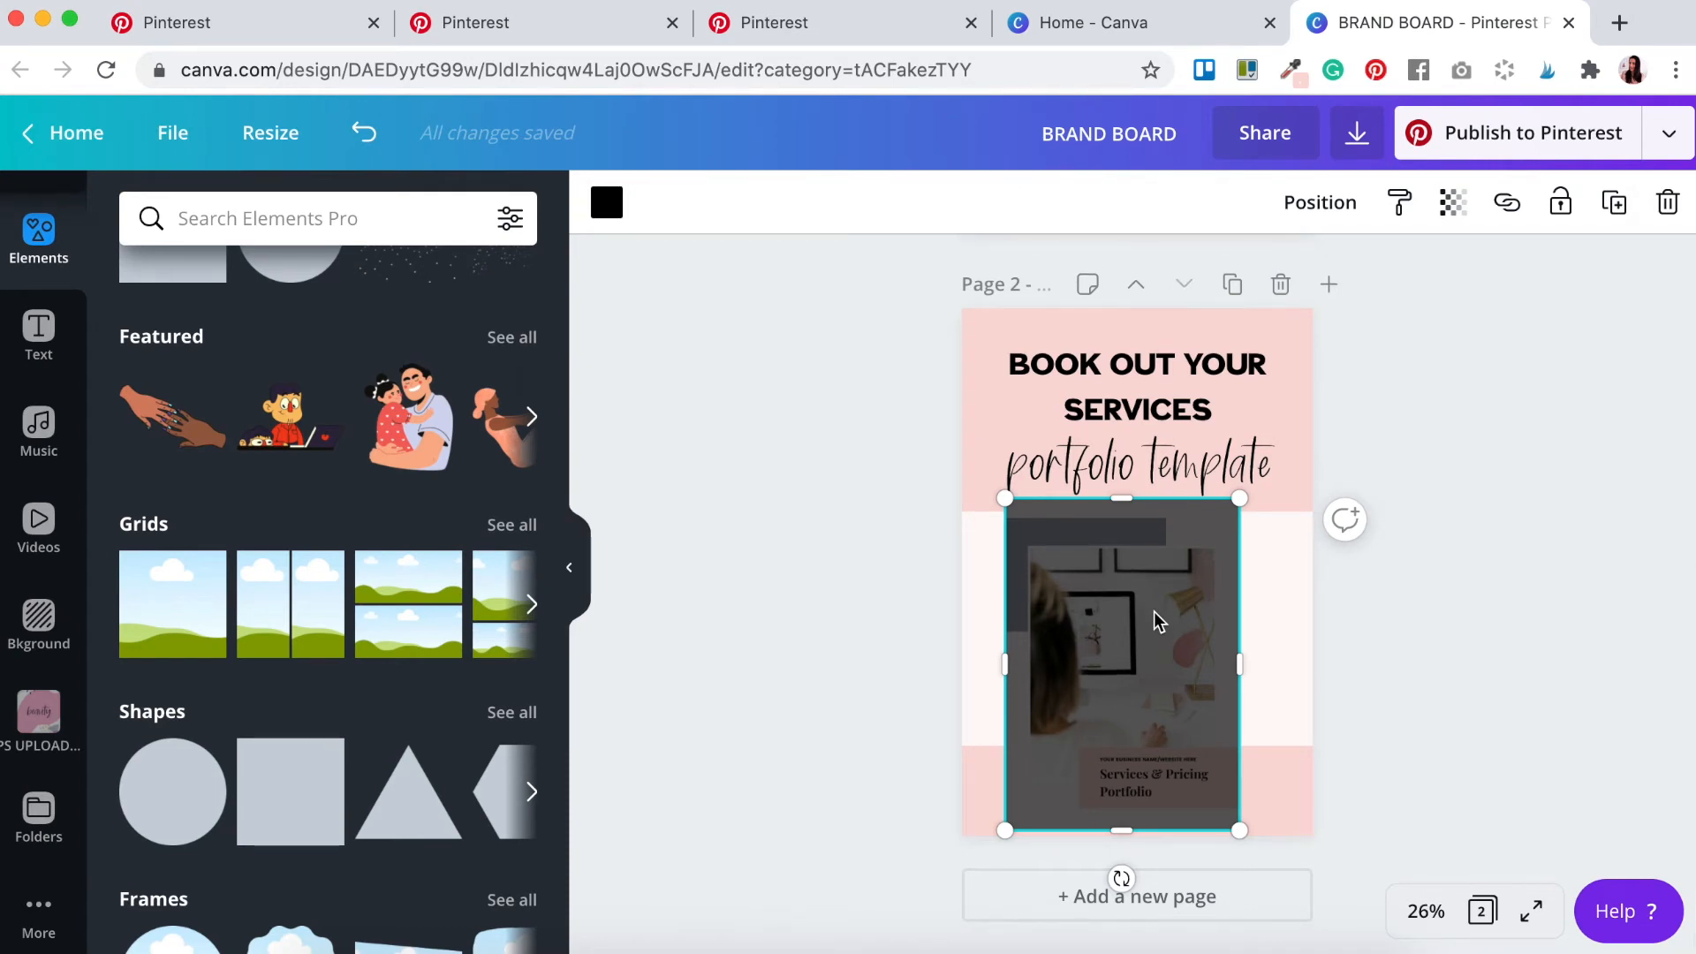
left_click_drag(1128, 615, 1129, 633)
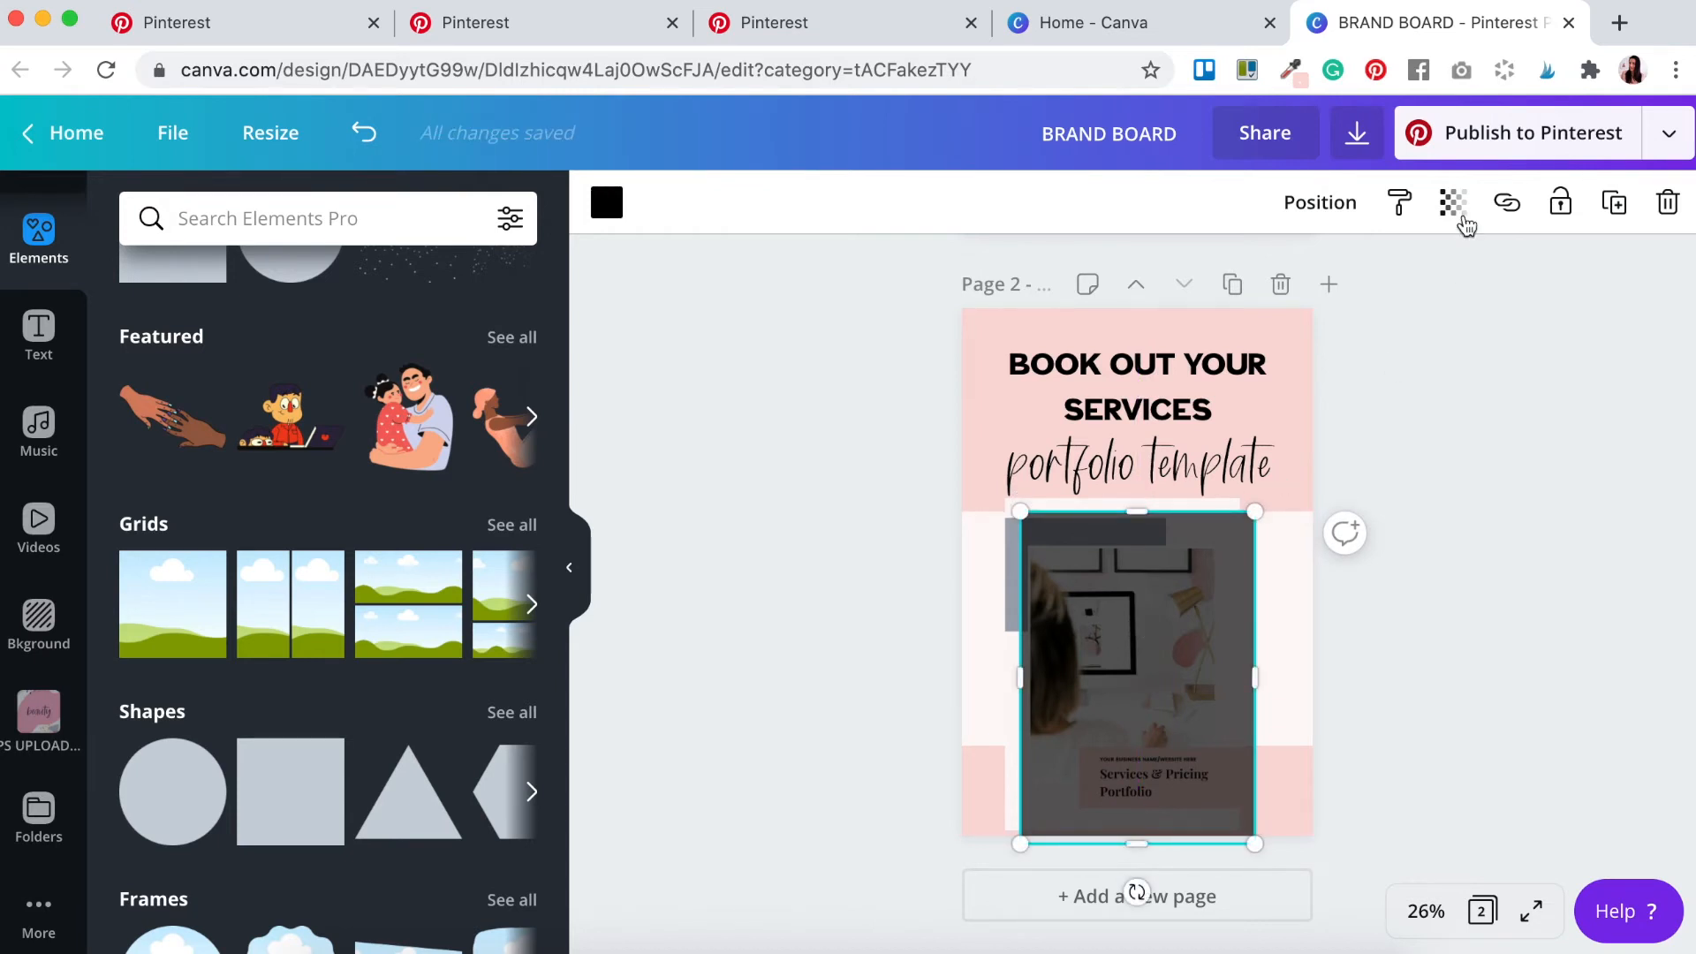
left_click(1347, 205)
left_click(1228, 283)
left_click(1442, 616)
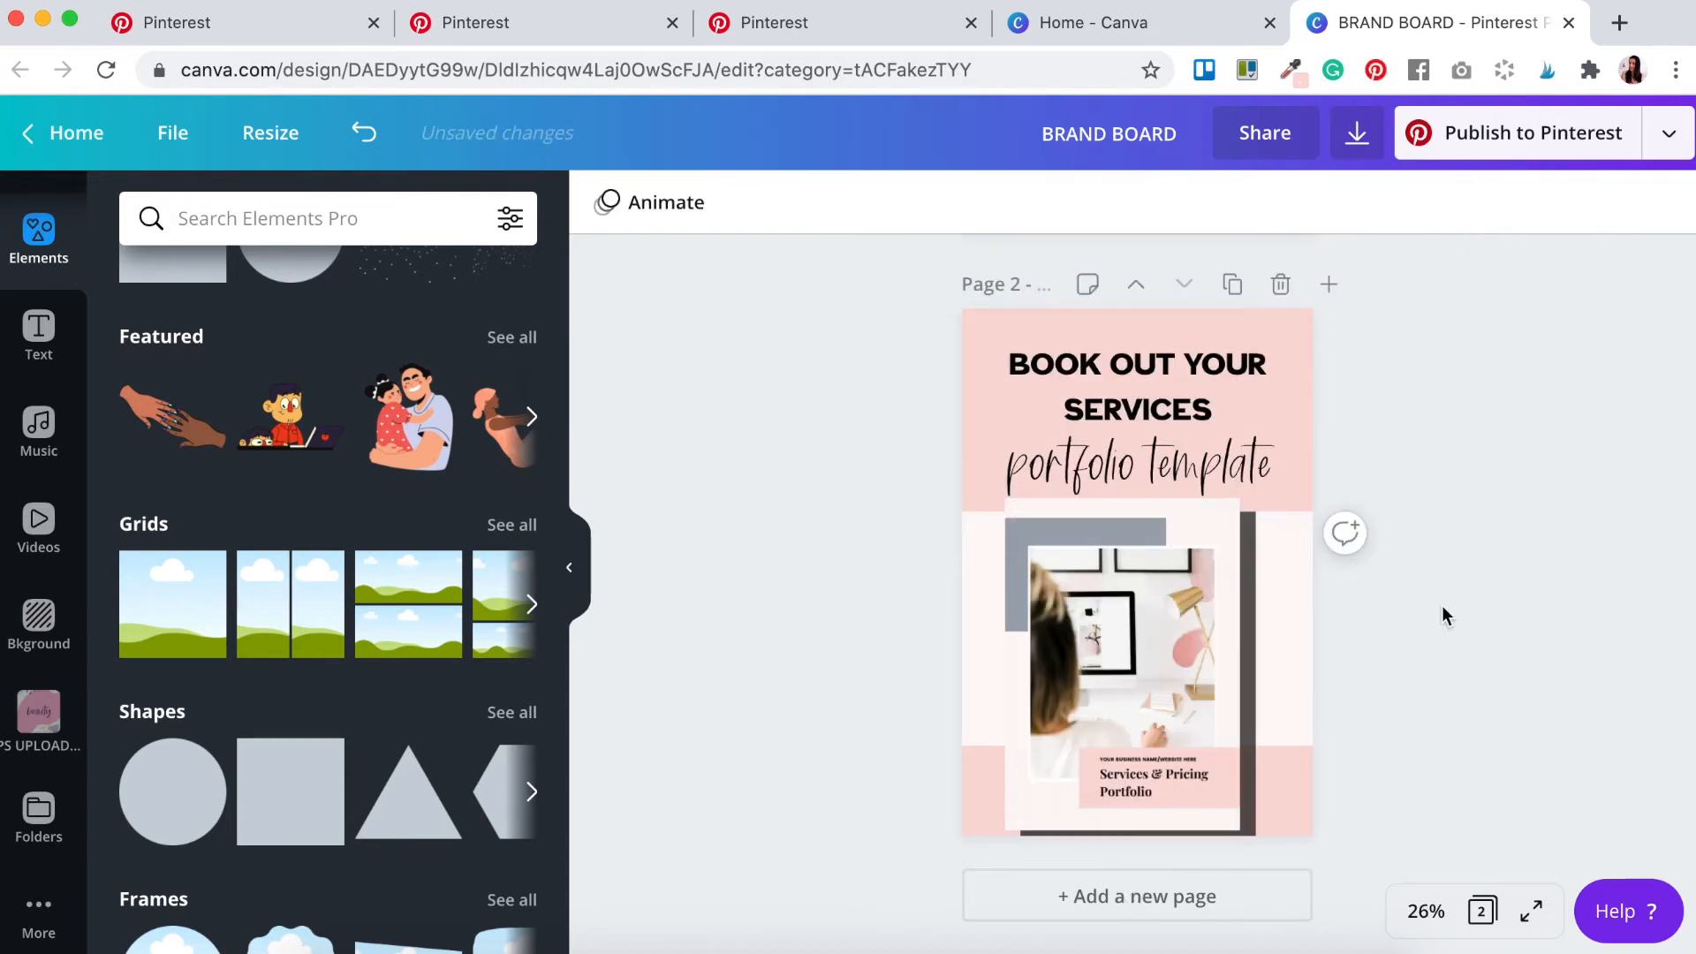
Step: Select the cover image together with its black shadow rectangle and group them
left_click(1208, 553)
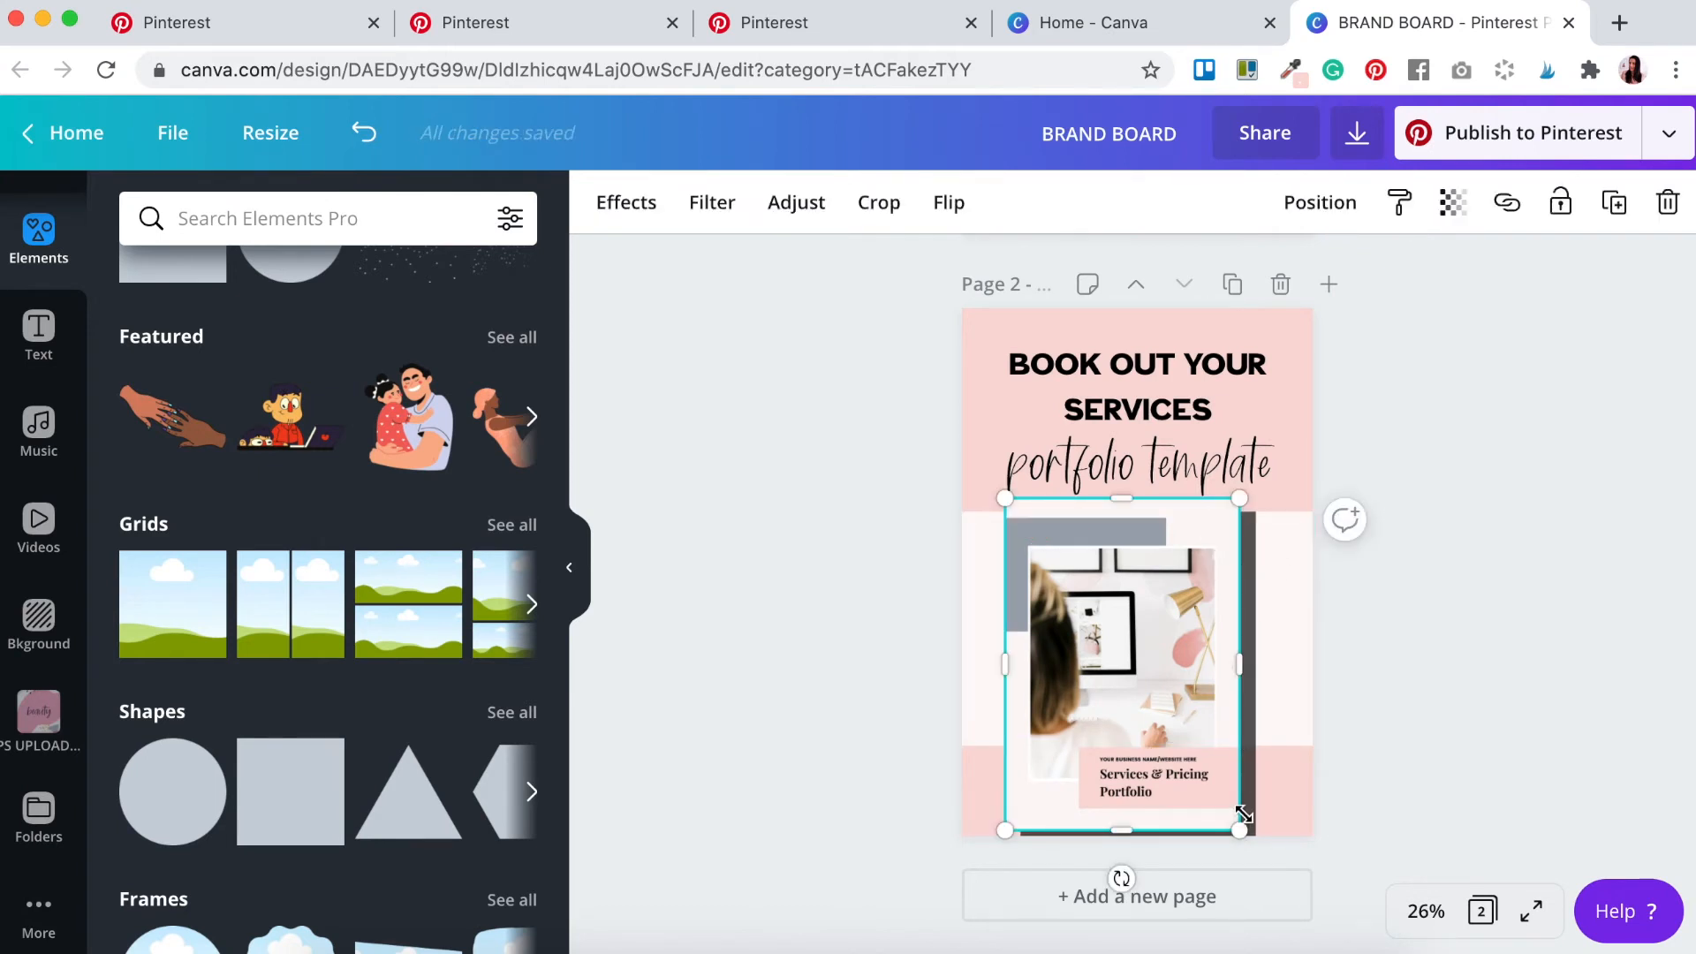
left_click(1246, 530, "shift")
left_click(1274, 202)
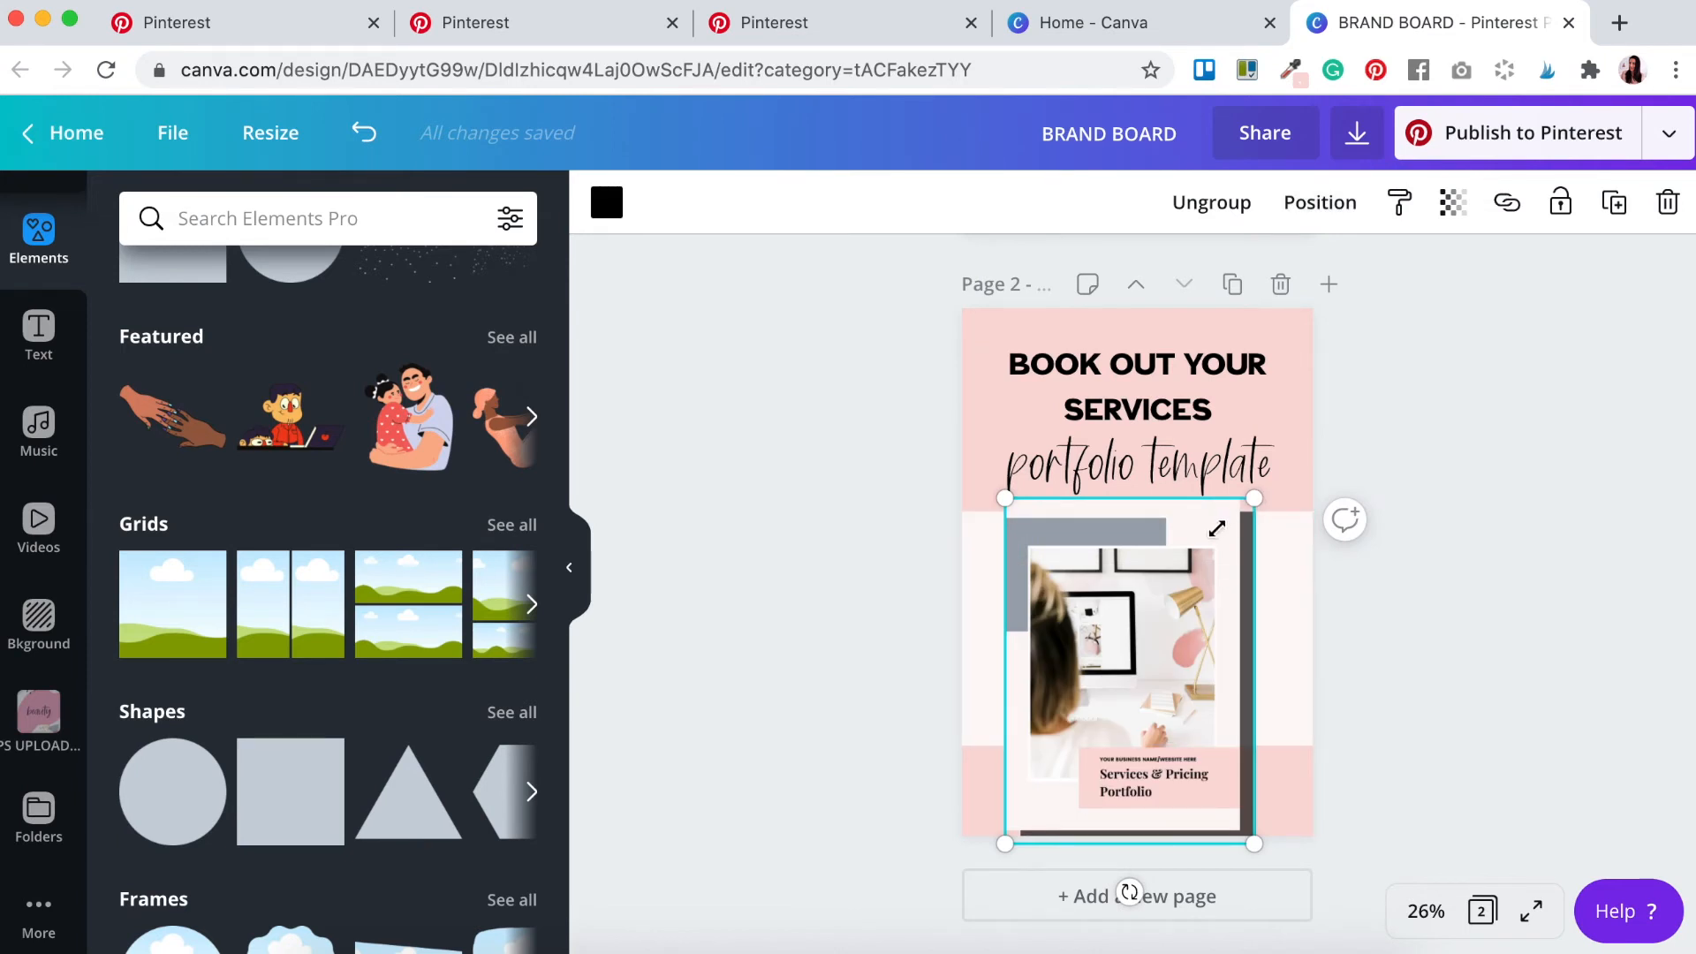
Step: Shrink the cover mockup group, place it on the left of the band and tilt it slightly anticlockwise
left_click_drag(1206, 539, 1178, 589)
left_click_drag(1098, 778, 1091, 695)
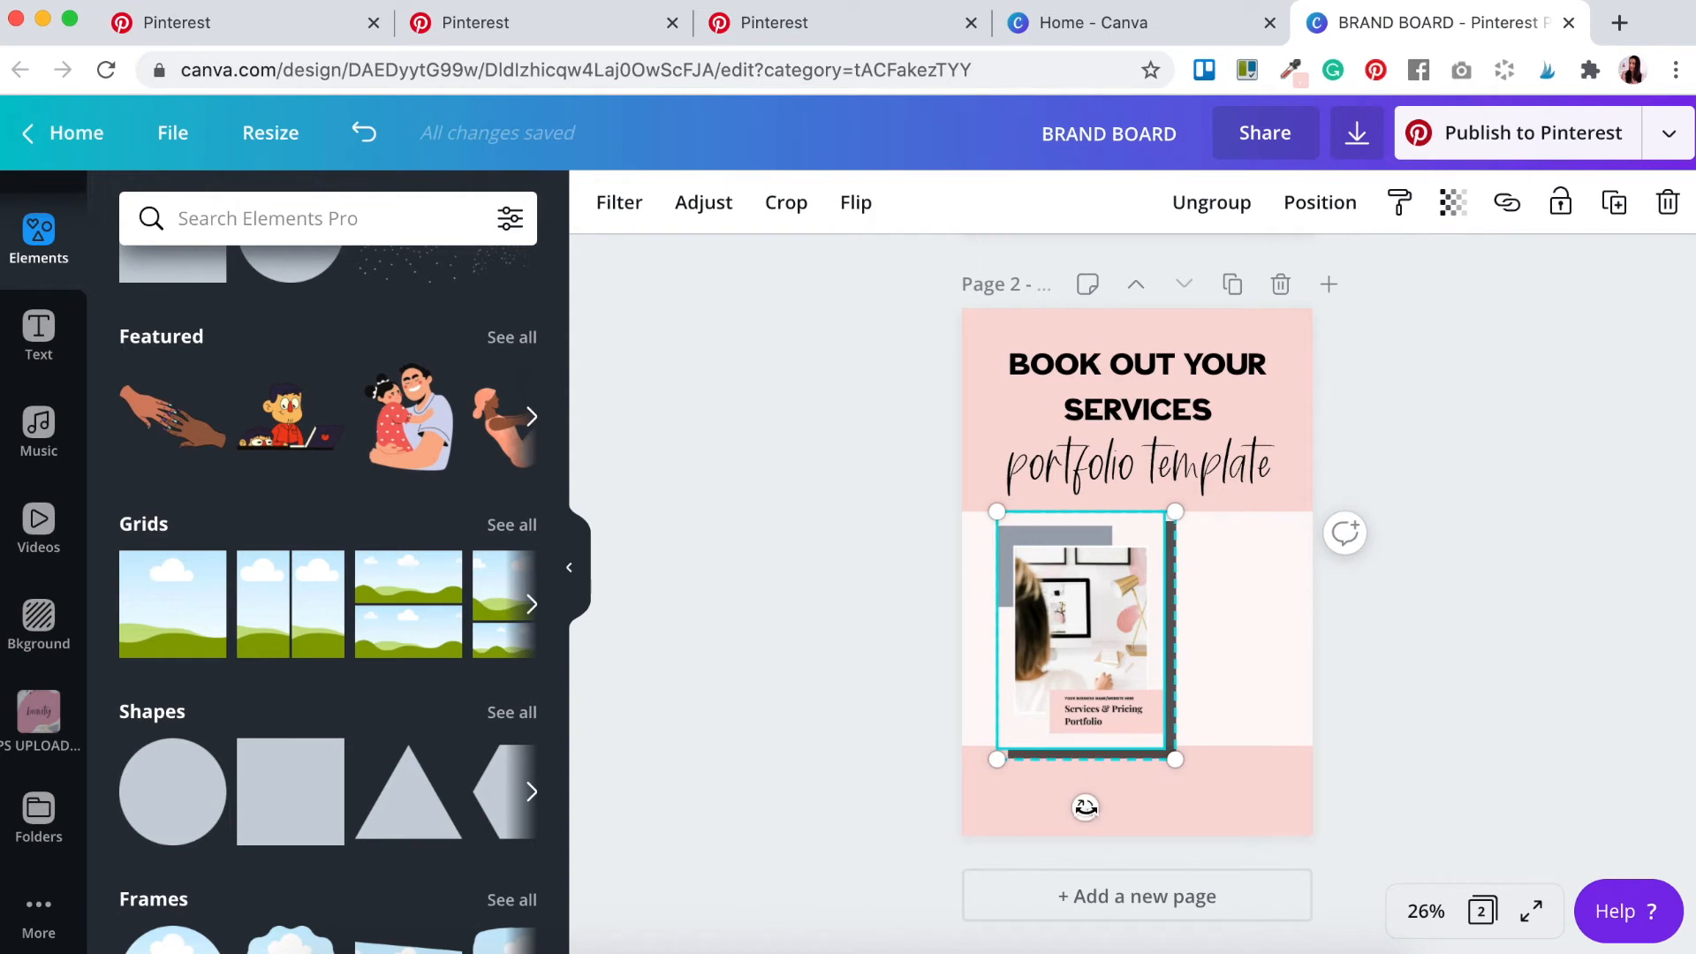
left_click_drag(1089, 807, 1113, 804)
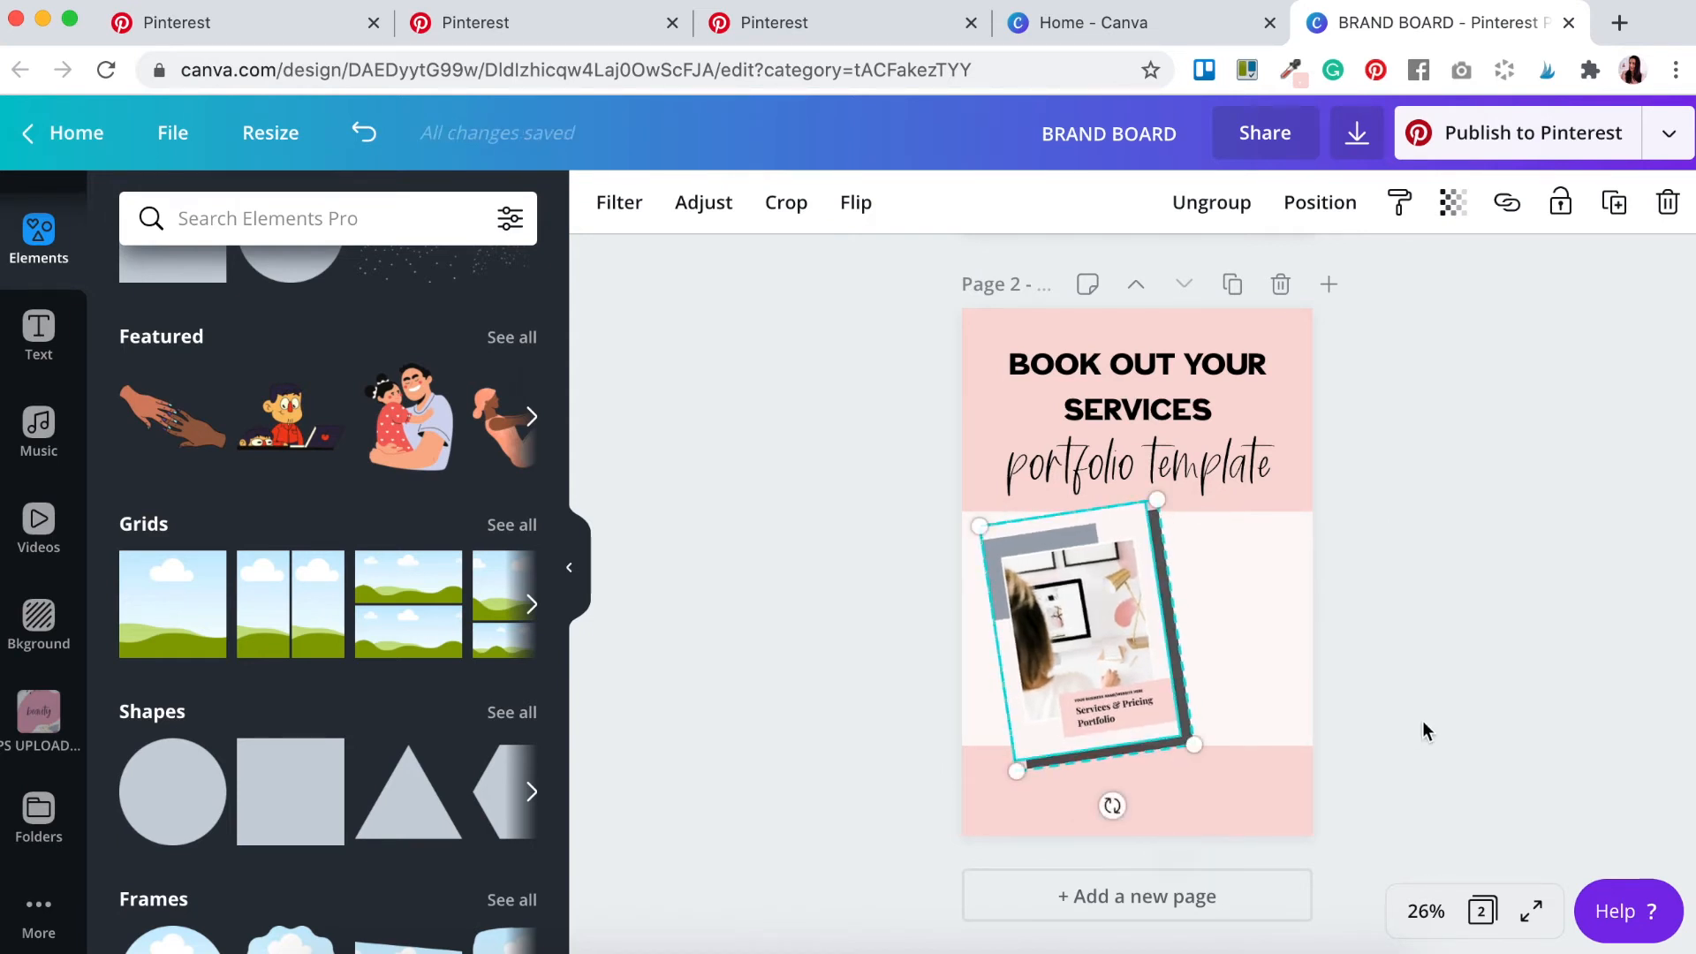
left_click(1374, 598)
Step: Make the white band behind the mockup more transparent so more of the pink background shows through
left_click(1266, 562)
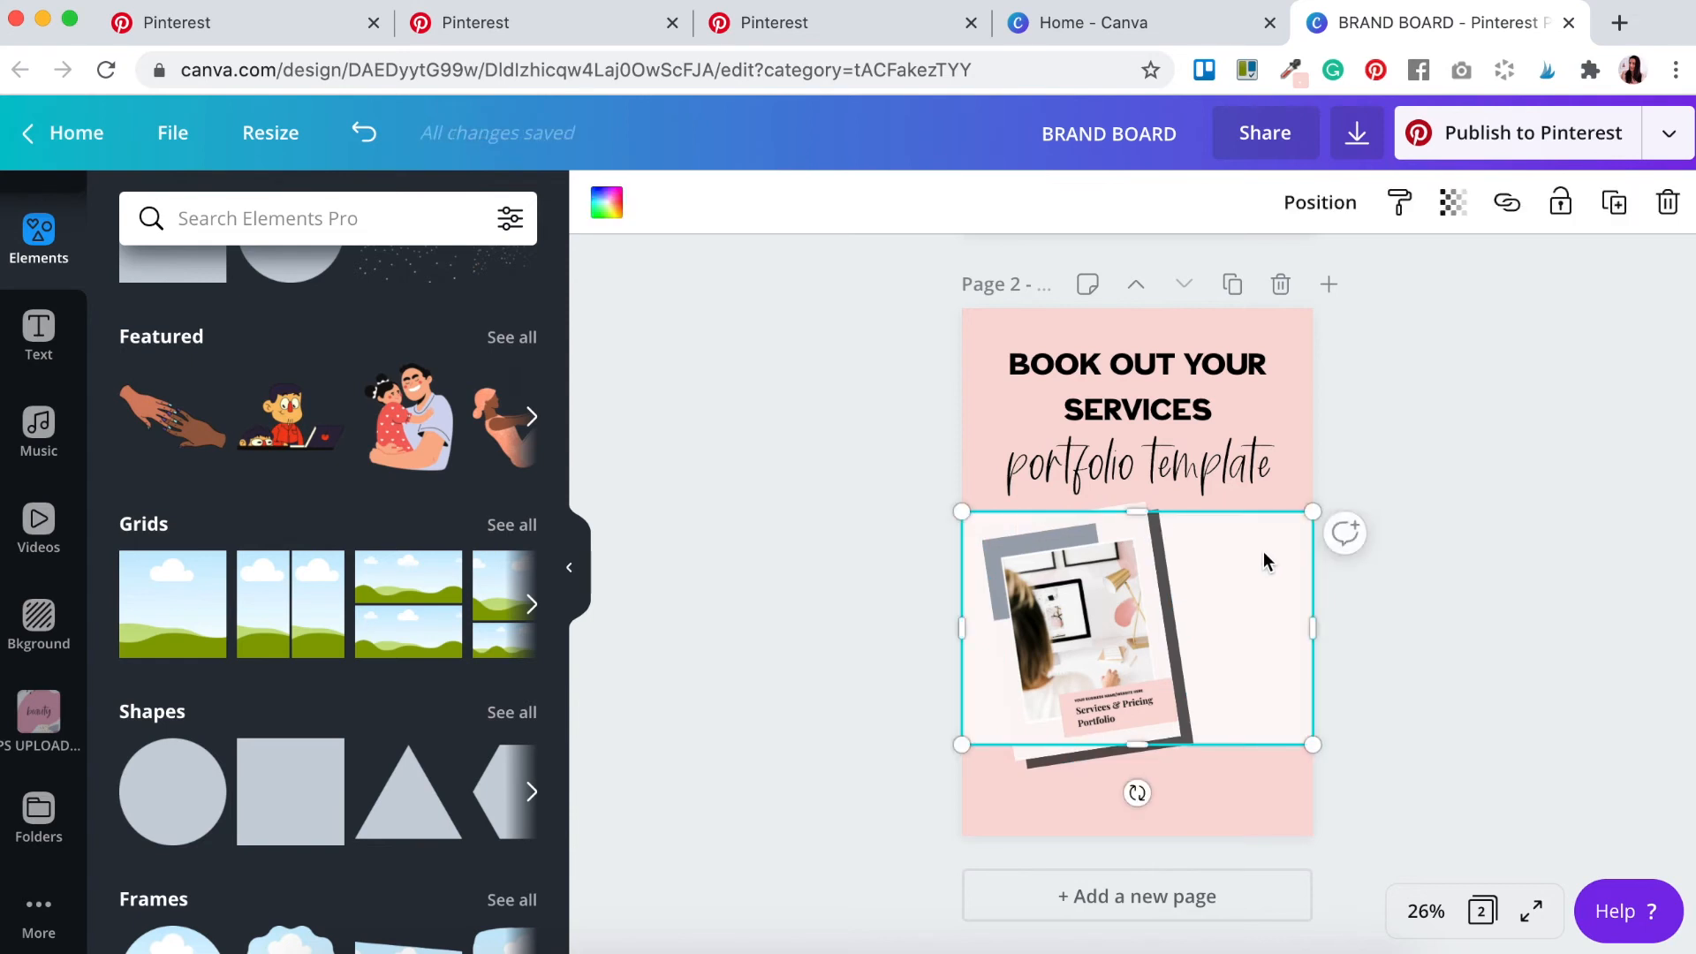
left_click(1454, 204)
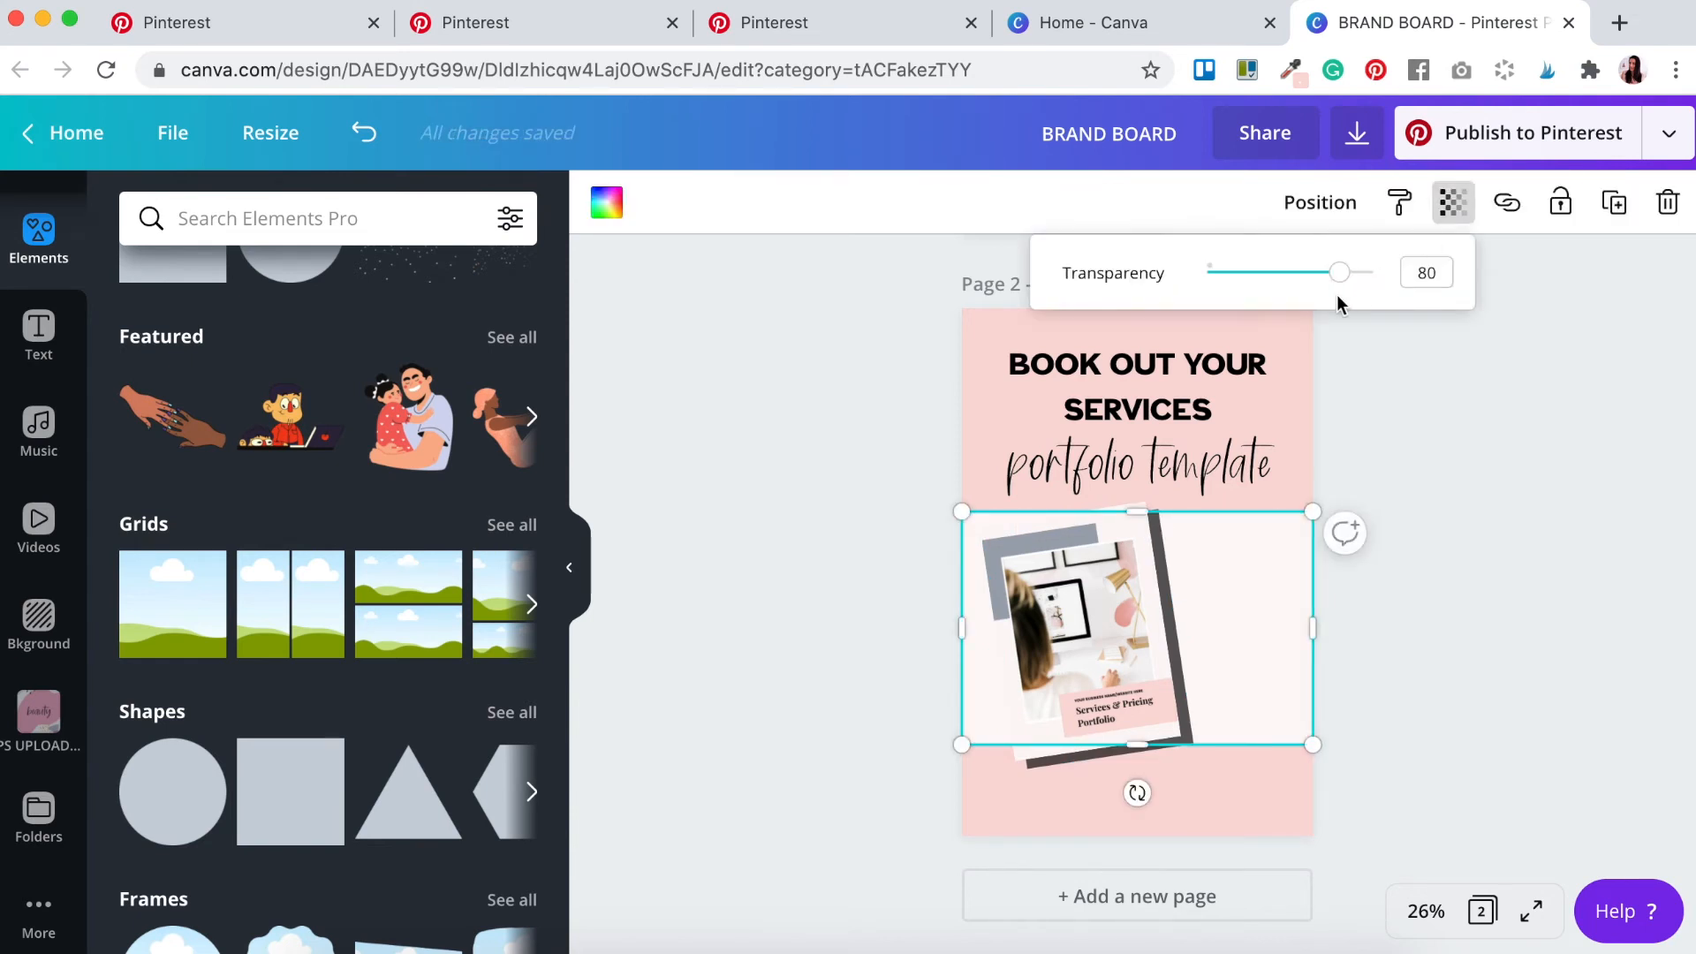
left_click_drag(1338, 281, 1277, 285)
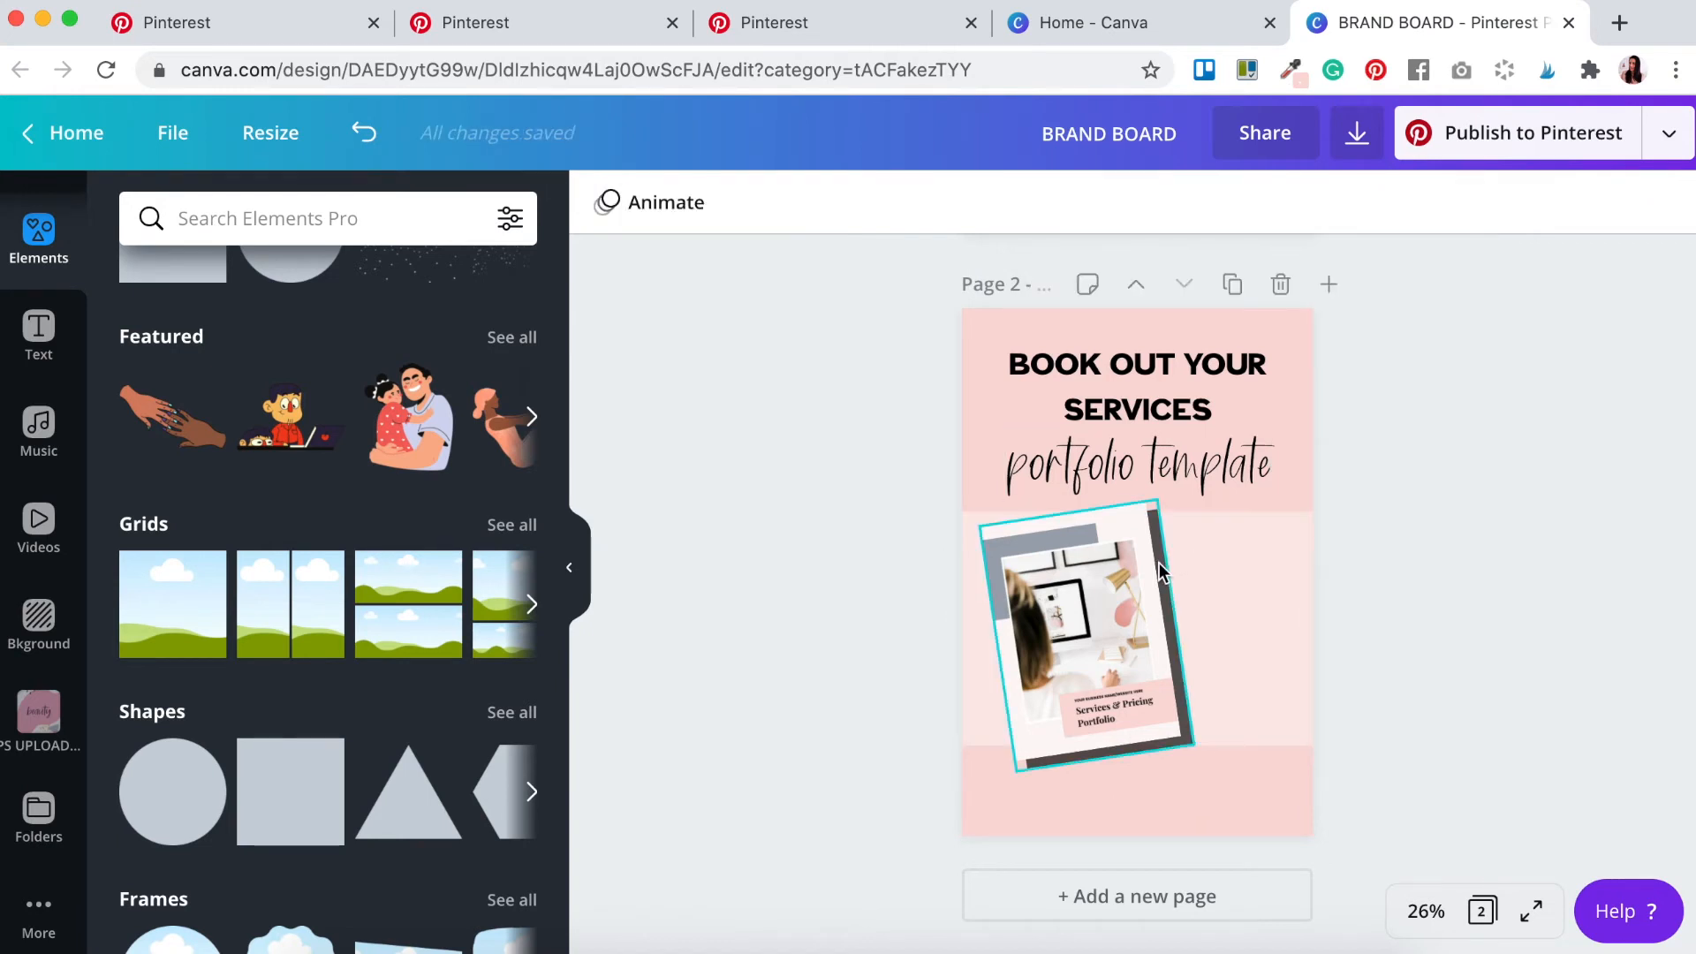
Step: Reduce the tilted mockup group further and reposition it to fit within the band
left_click(1161, 727)
left_click_drag(1191, 744, 1162, 712)
left_click_drag(1067, 673, 1070, 655)
left_click(1506, 638)
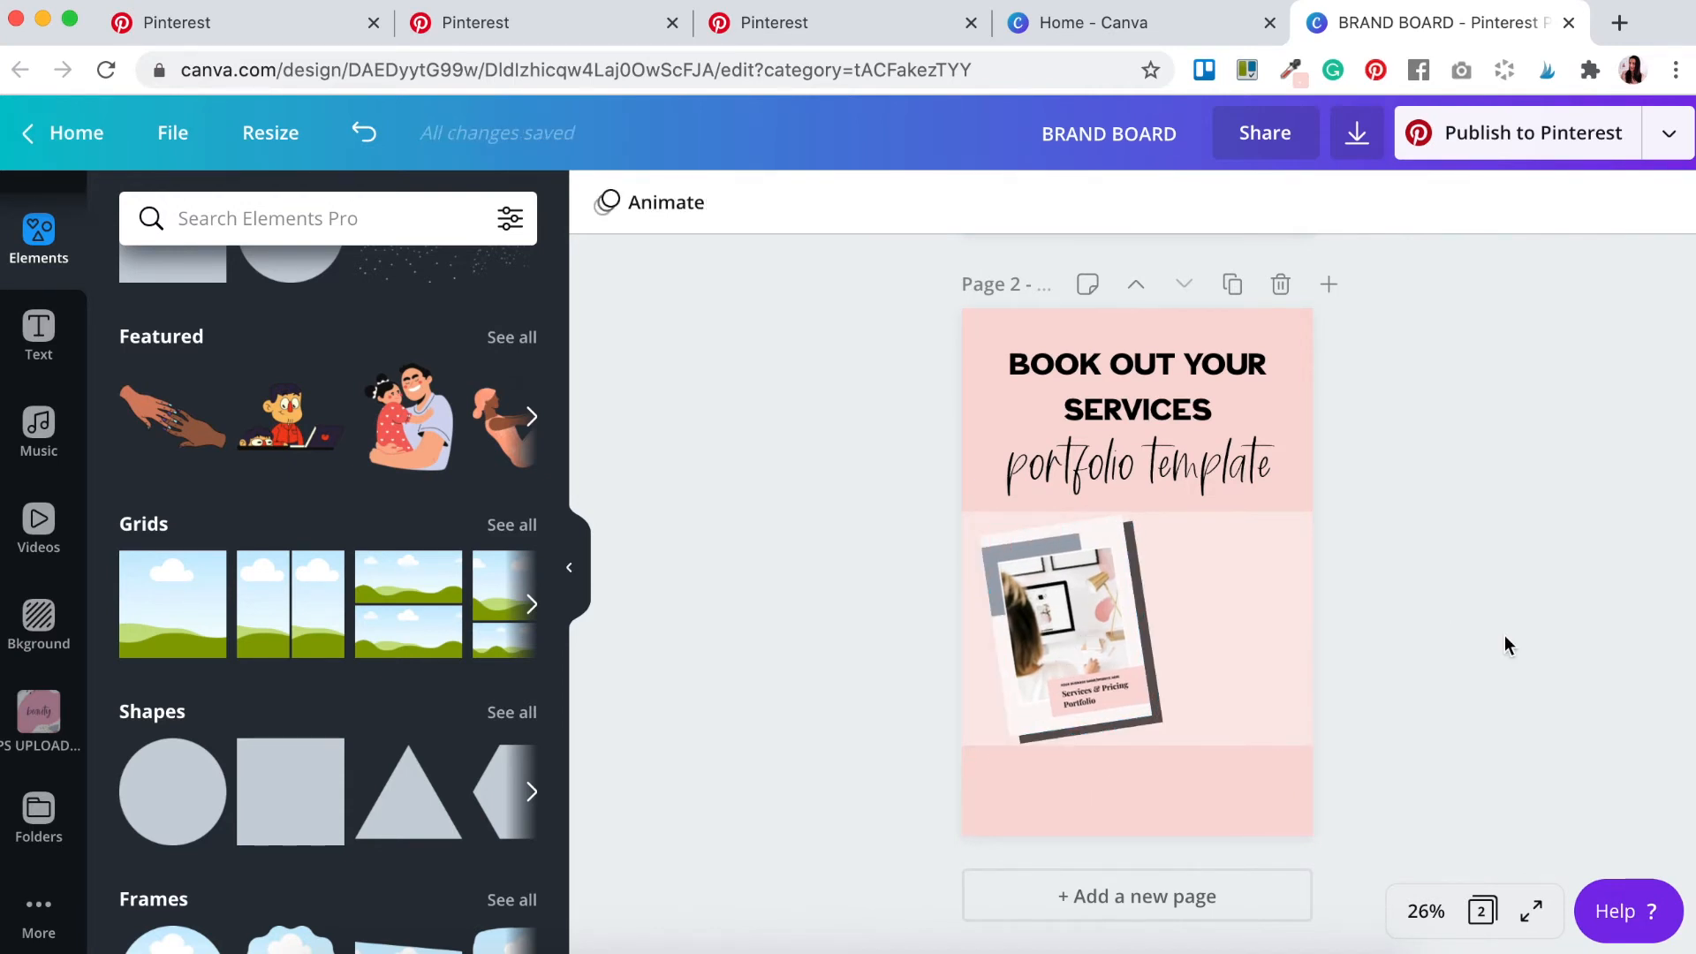
Step: Add body text beside the mockup reading "INCLUDES A 16 PAGE PORTFOLIO TEMPLATE TO USE WITH CANVA" at size 36
left_click(39, 334)
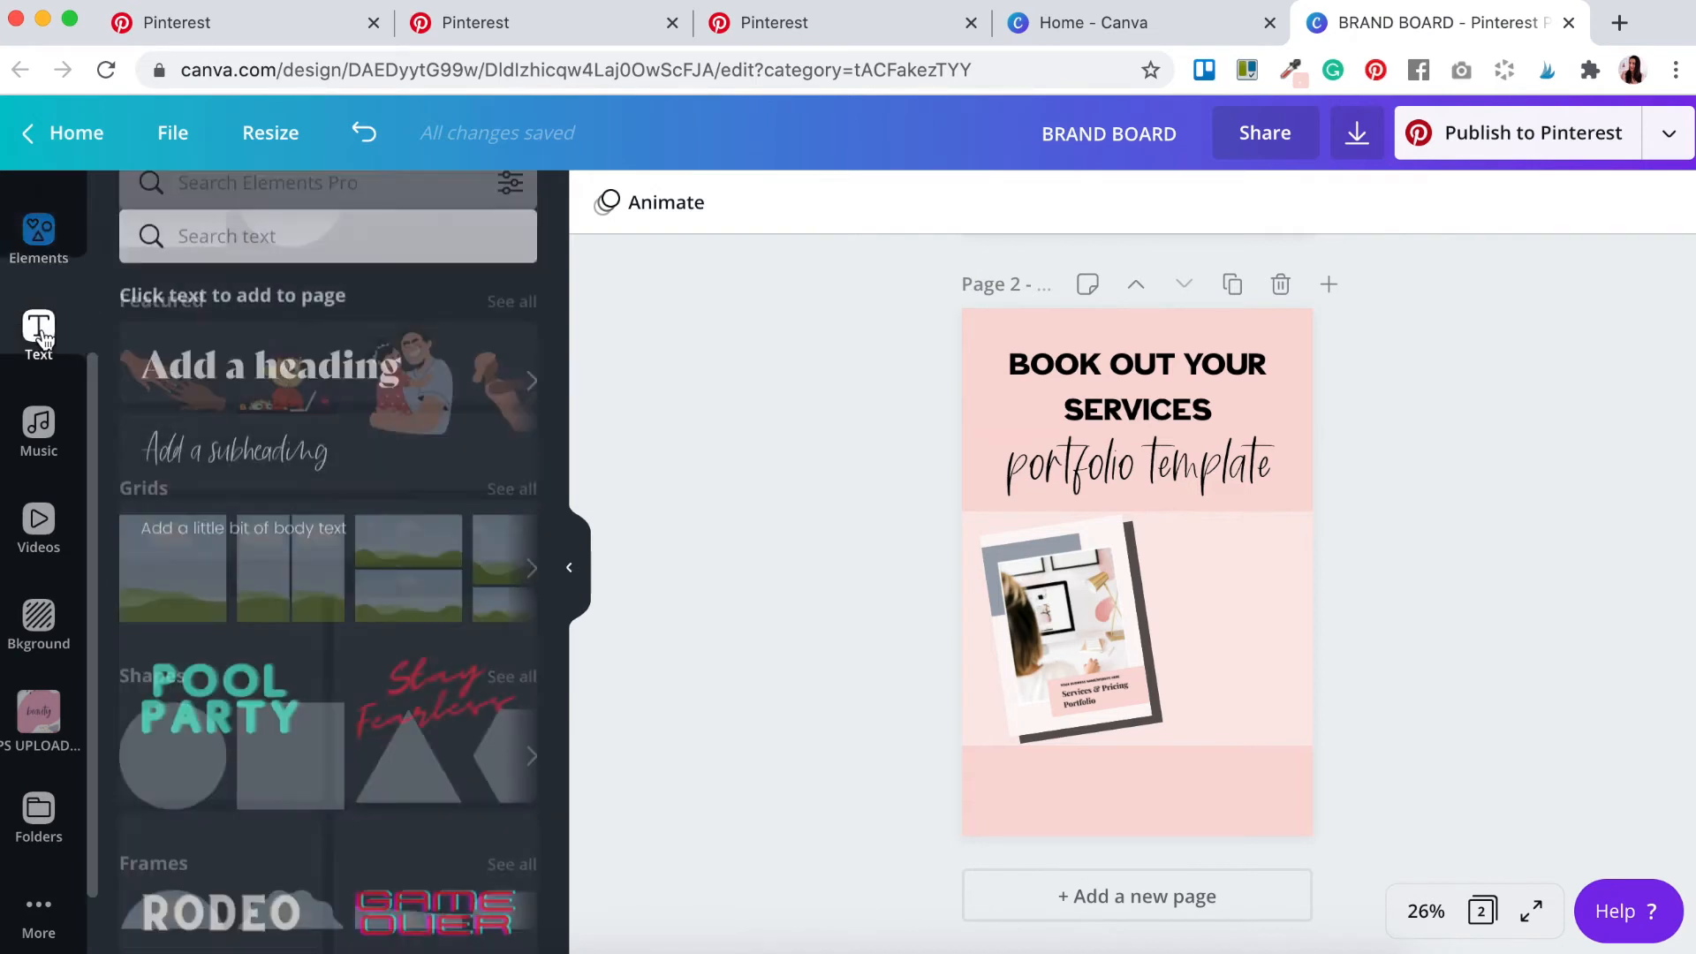
left_click(254, 510)
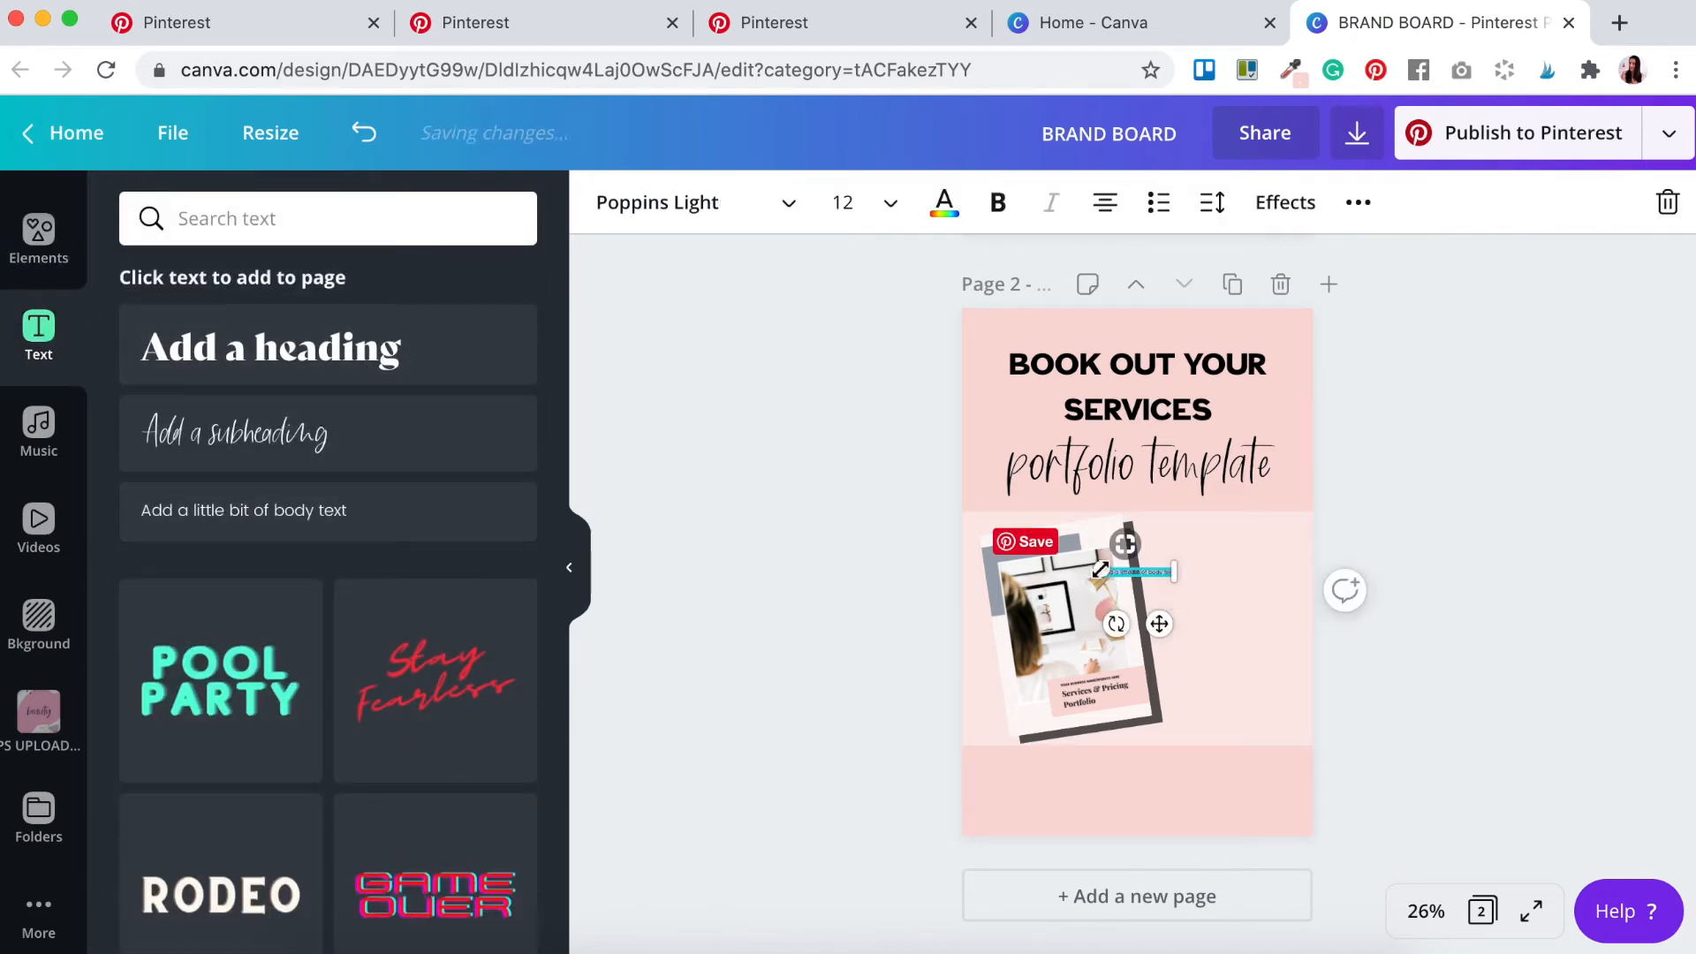
left_click_drag(1102, 570, 1025, 593)
left_click_drag(1125, 631, 1251, 631)
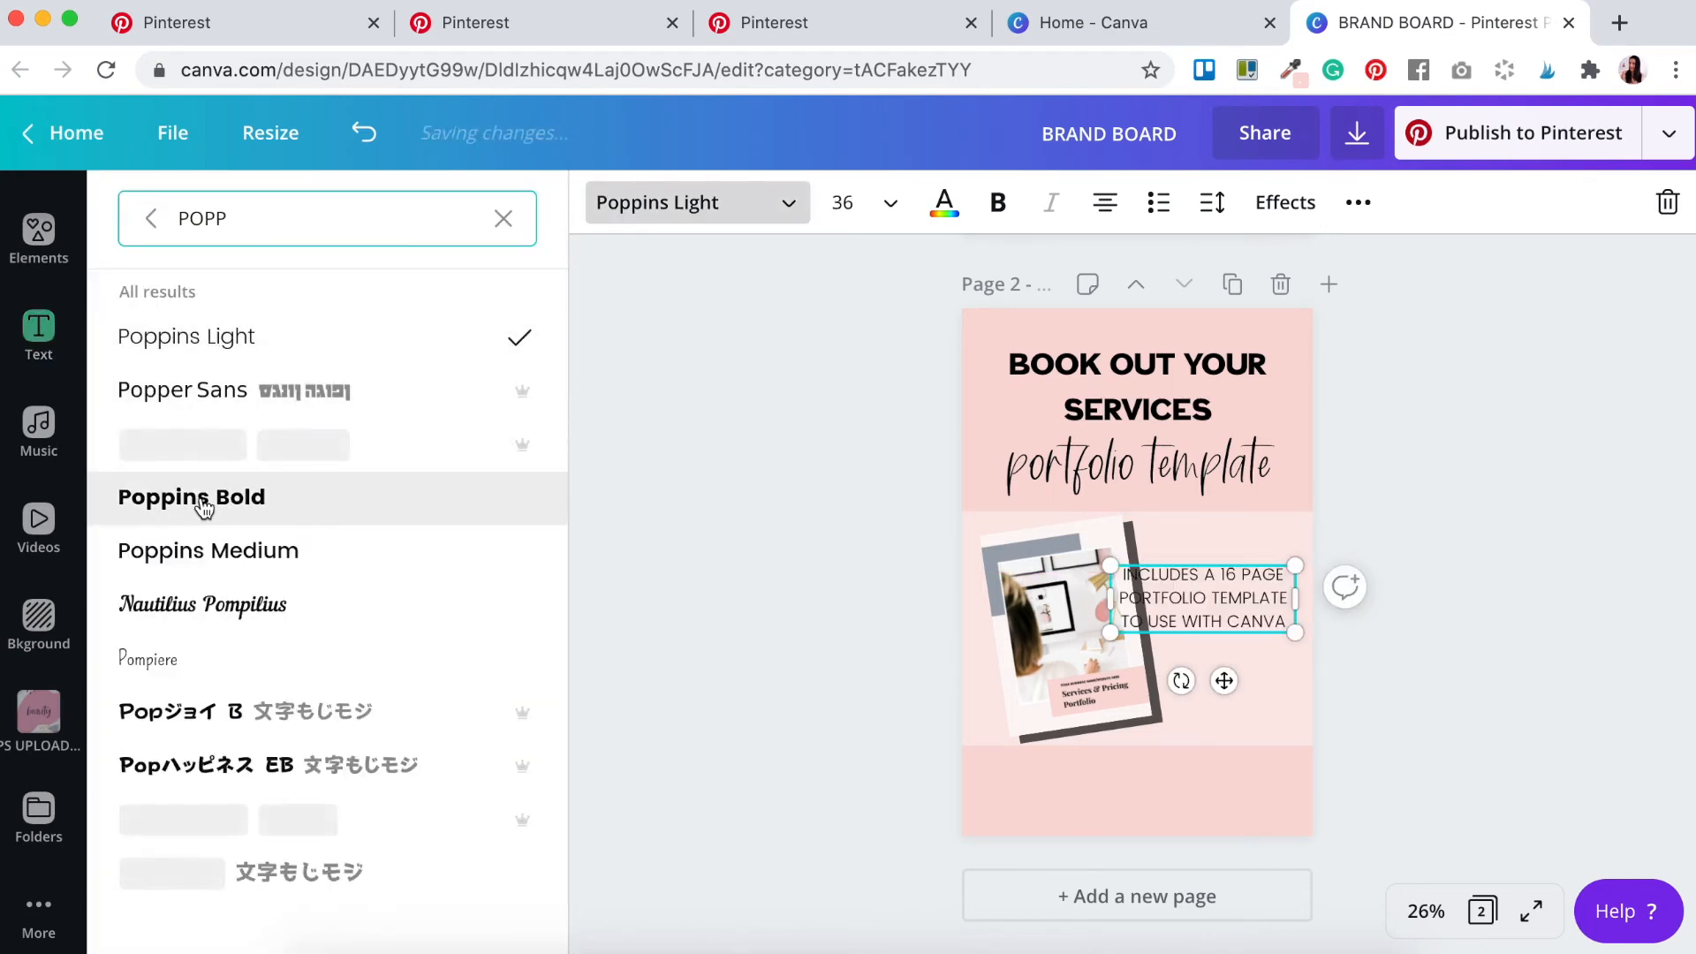
Step: Set the body text to Poppins Bold, right-aligned at size 28.2, and fit it to the right of the mockup
left_click(201, 502)
left_click_drag(1180, 651, 1299, 651)
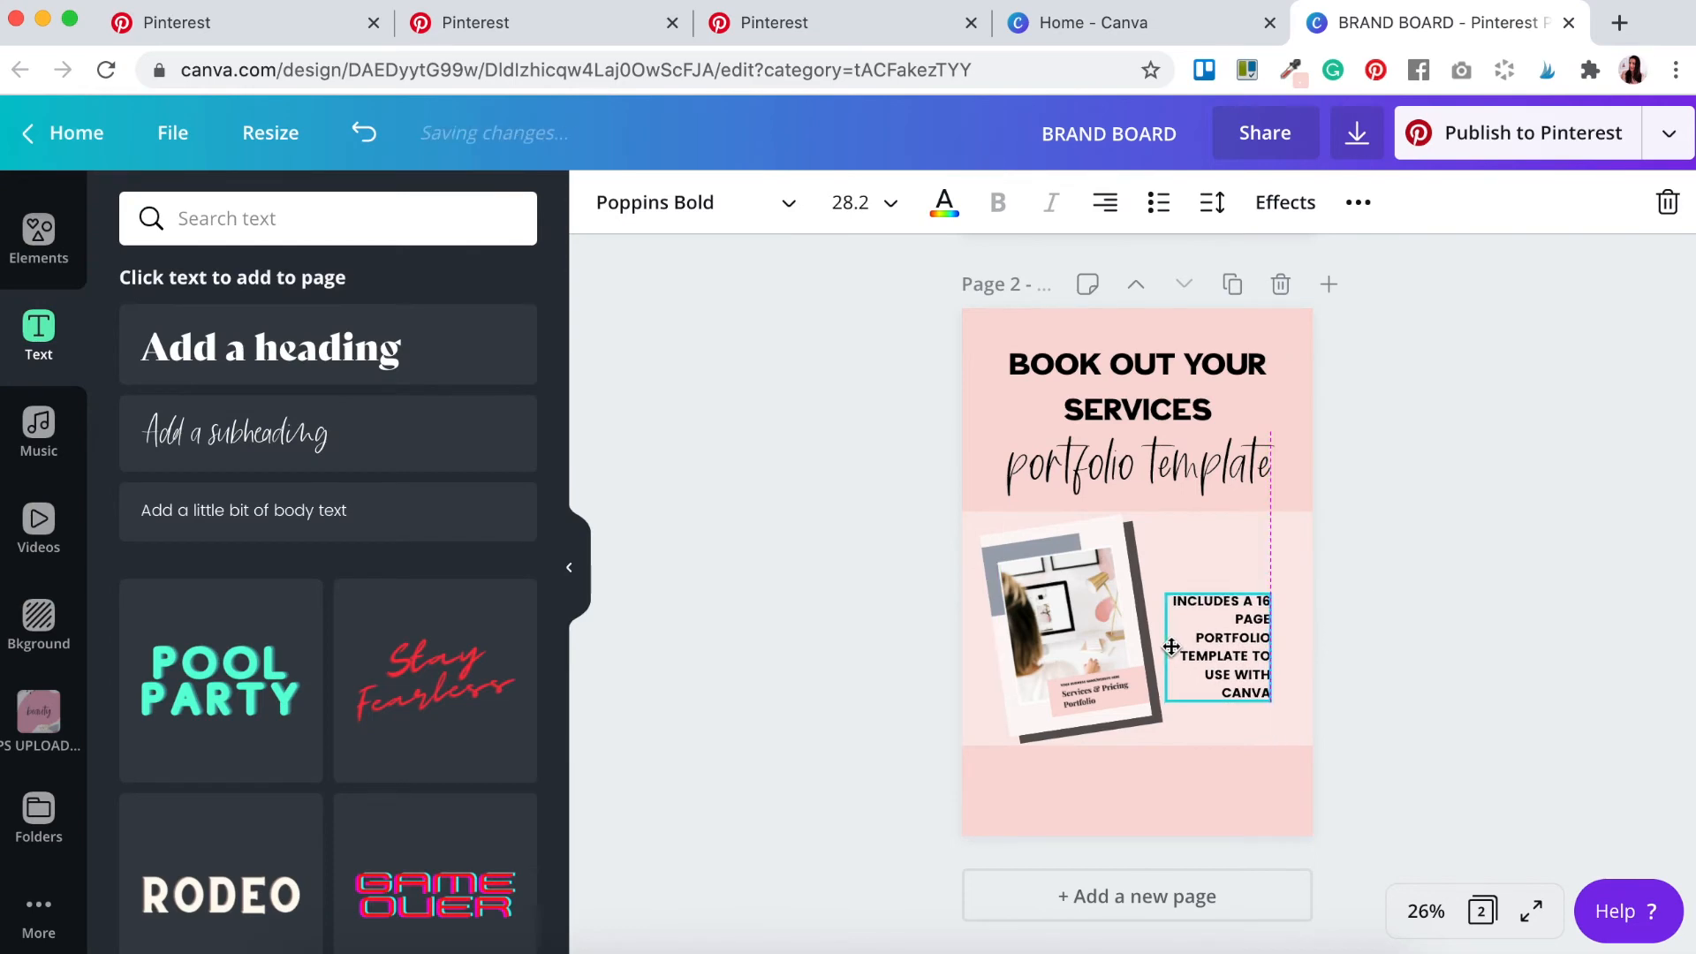
left_click(1450, 613)
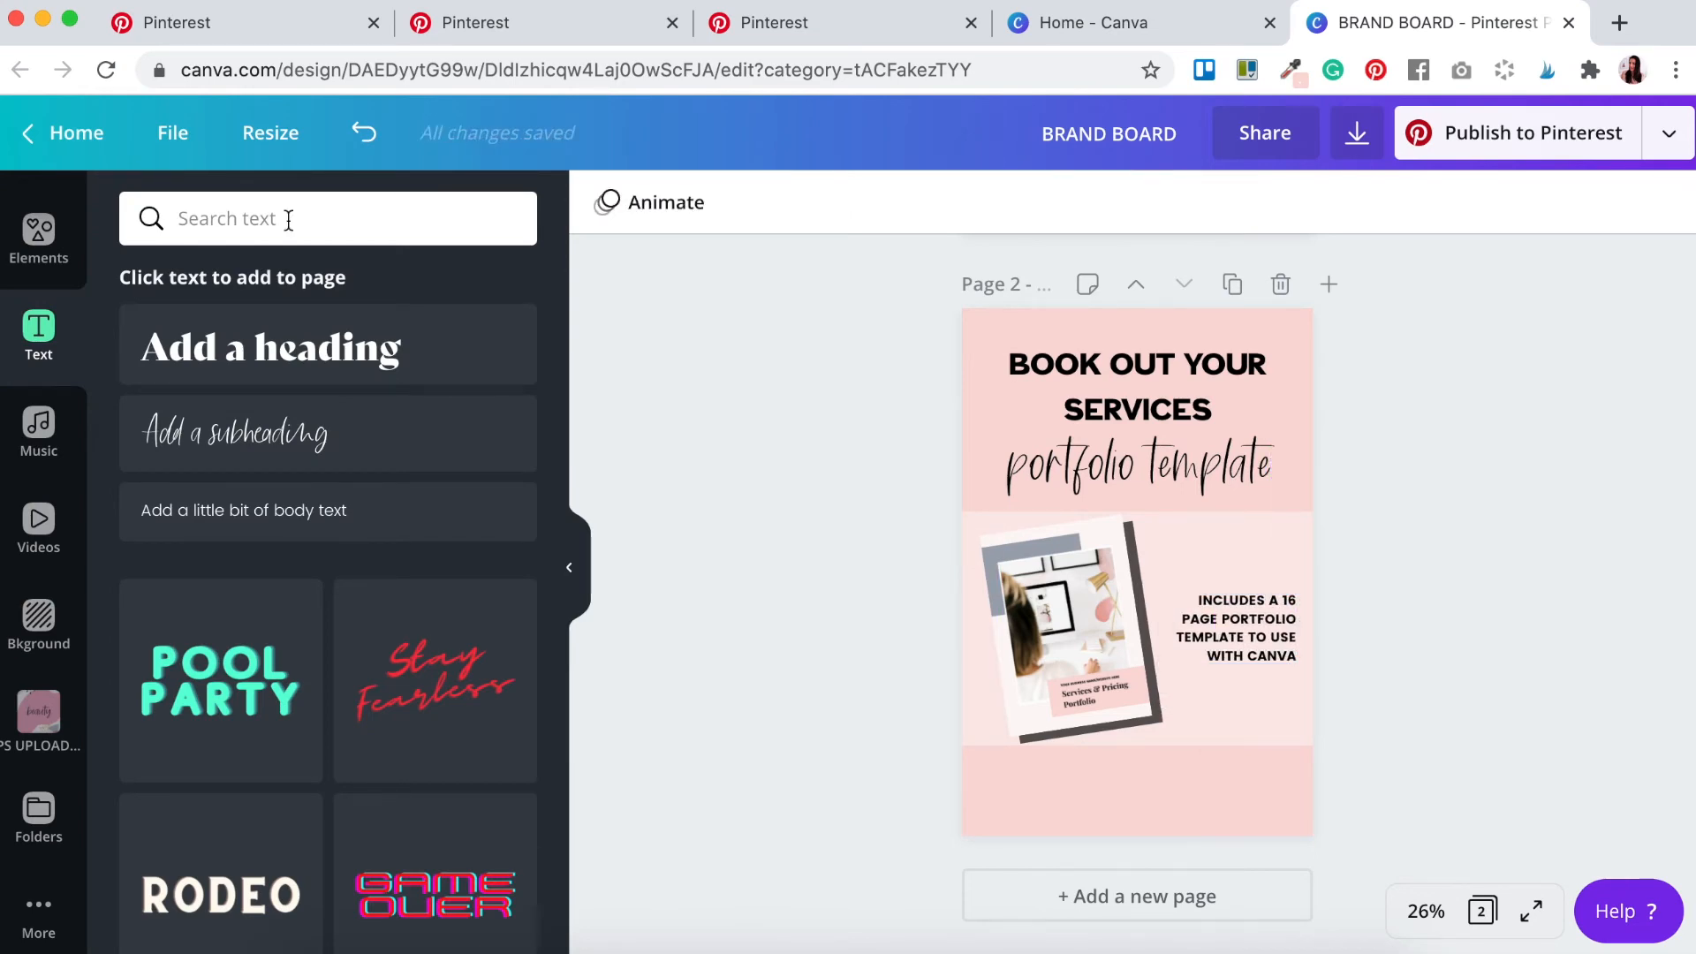
Step: Add the recently used curved arrow in black, flip it horizontally, and rotate it above the body text to point at the mockup
left_click(35, 263)
left_click(210, 289)
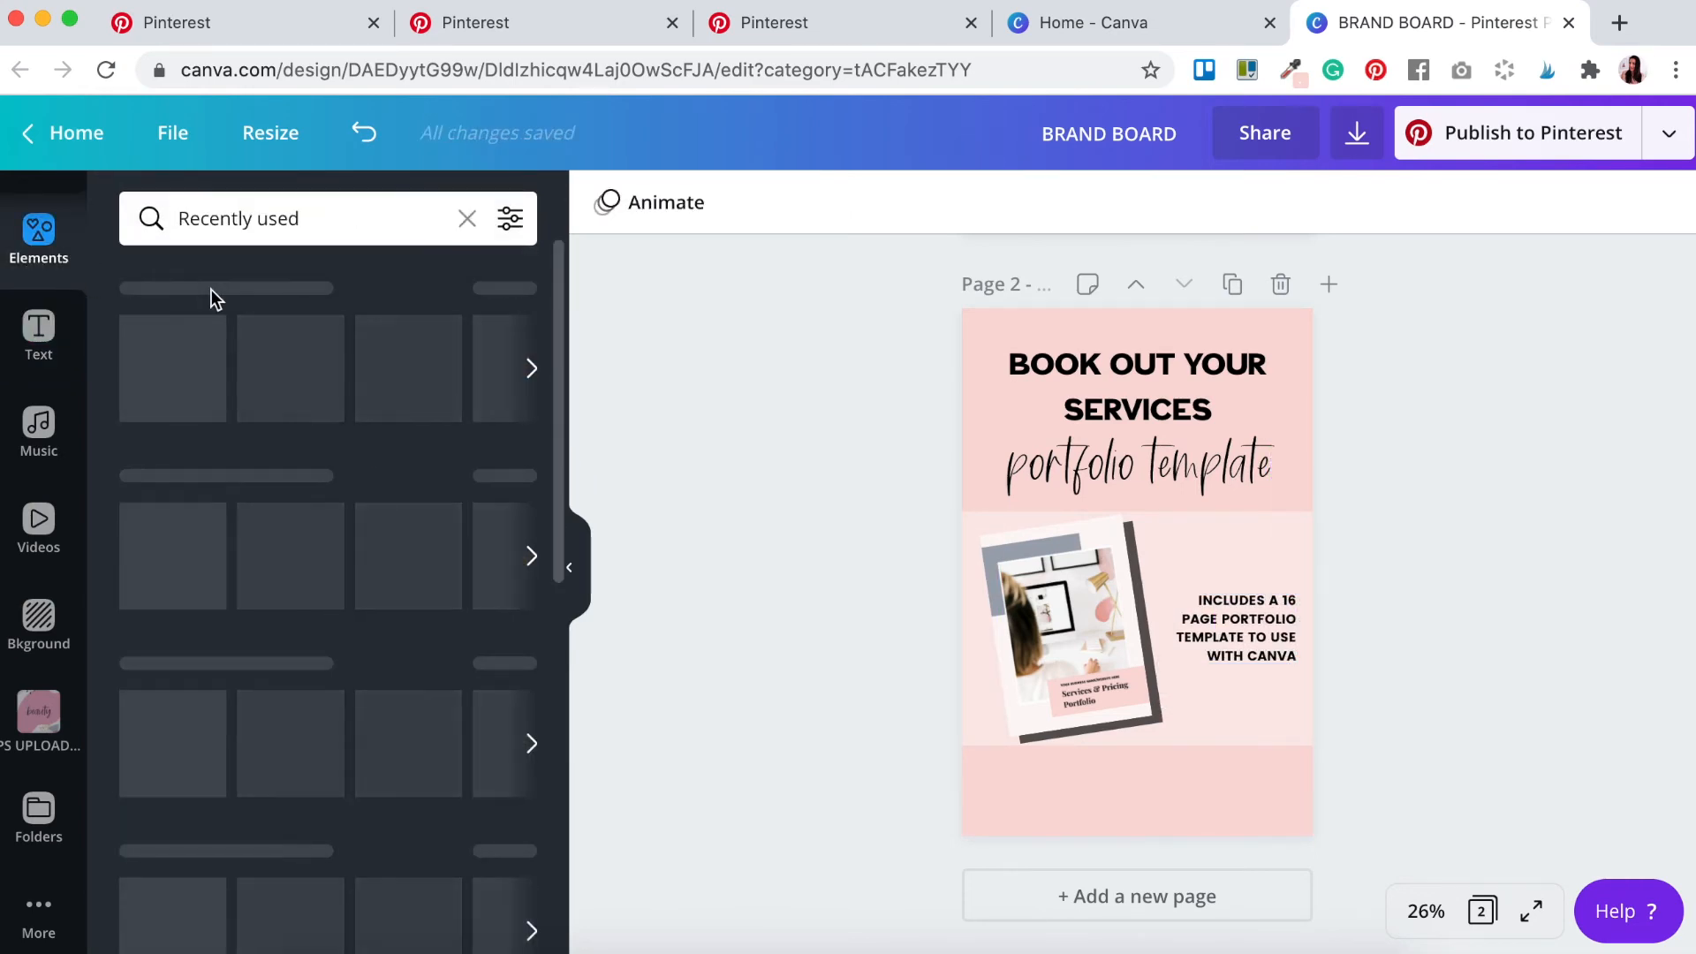
left_click(328, 327)
left_click(606, 202)
left_click(147, 469)
left_click(753, 203)
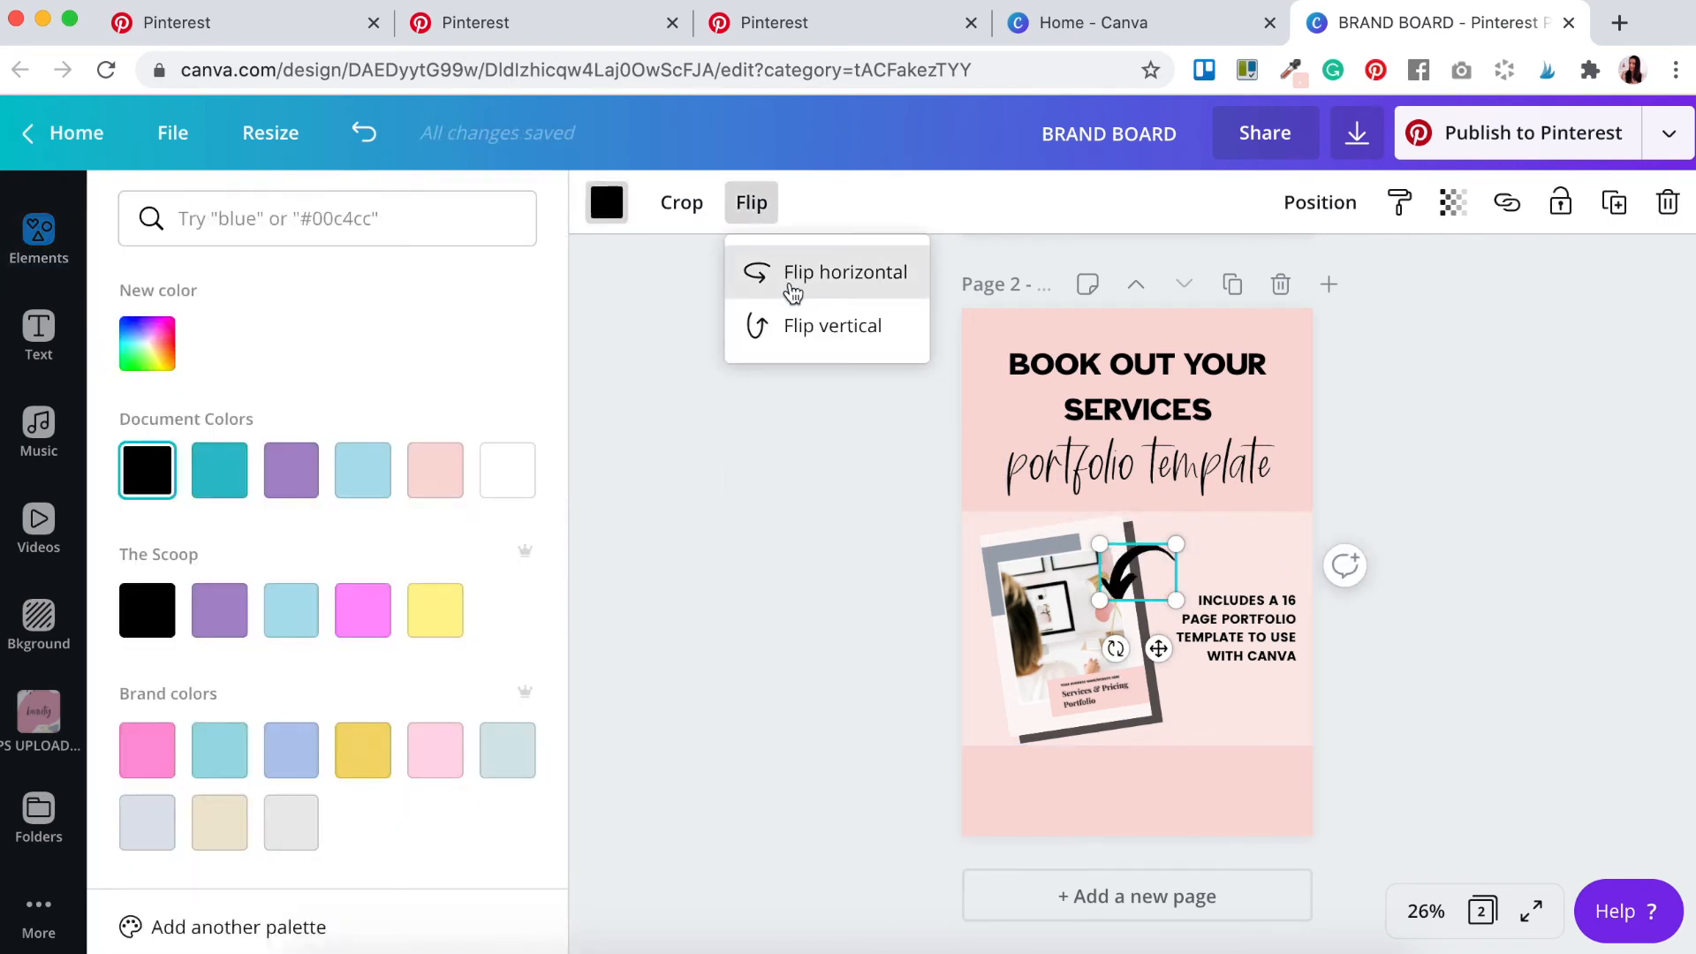
left_click(789, 274)
left_click_drag(1116, 649, 1121, 551)
Step: Search the elements for "CANVA", add the round teal Canva logo, shrink it, and place it in the pin's lower-right corner
left_click(39, 237)
type("CANVA")
key("Return")
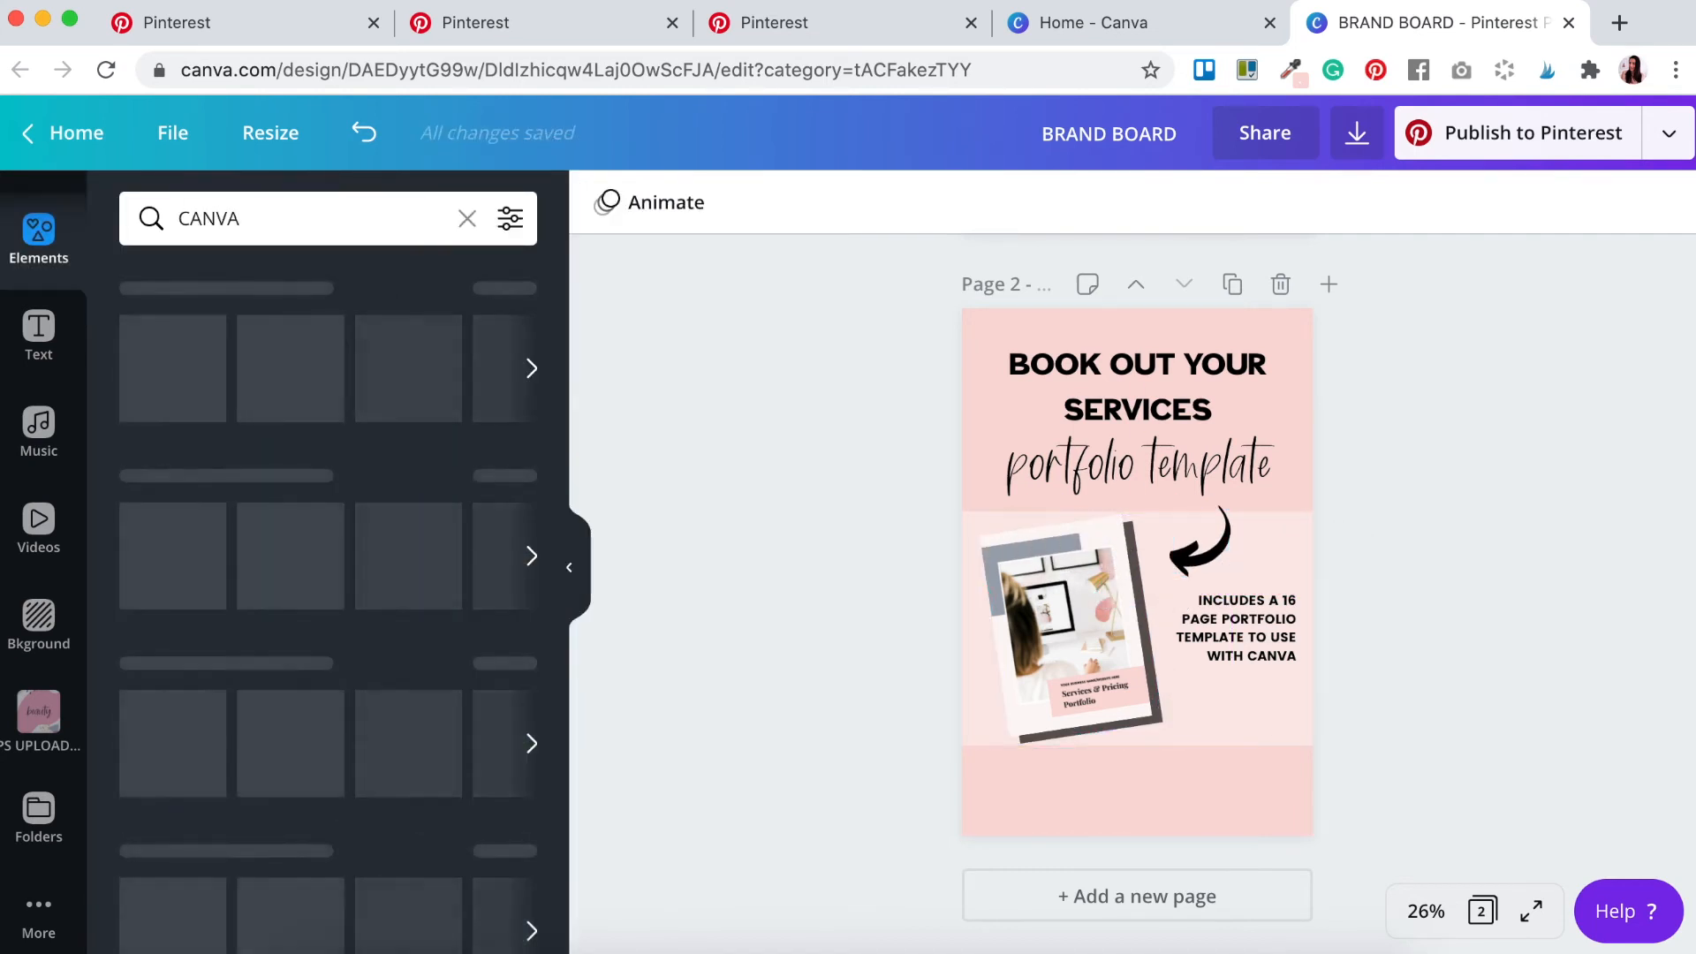
left_click(186, 327)
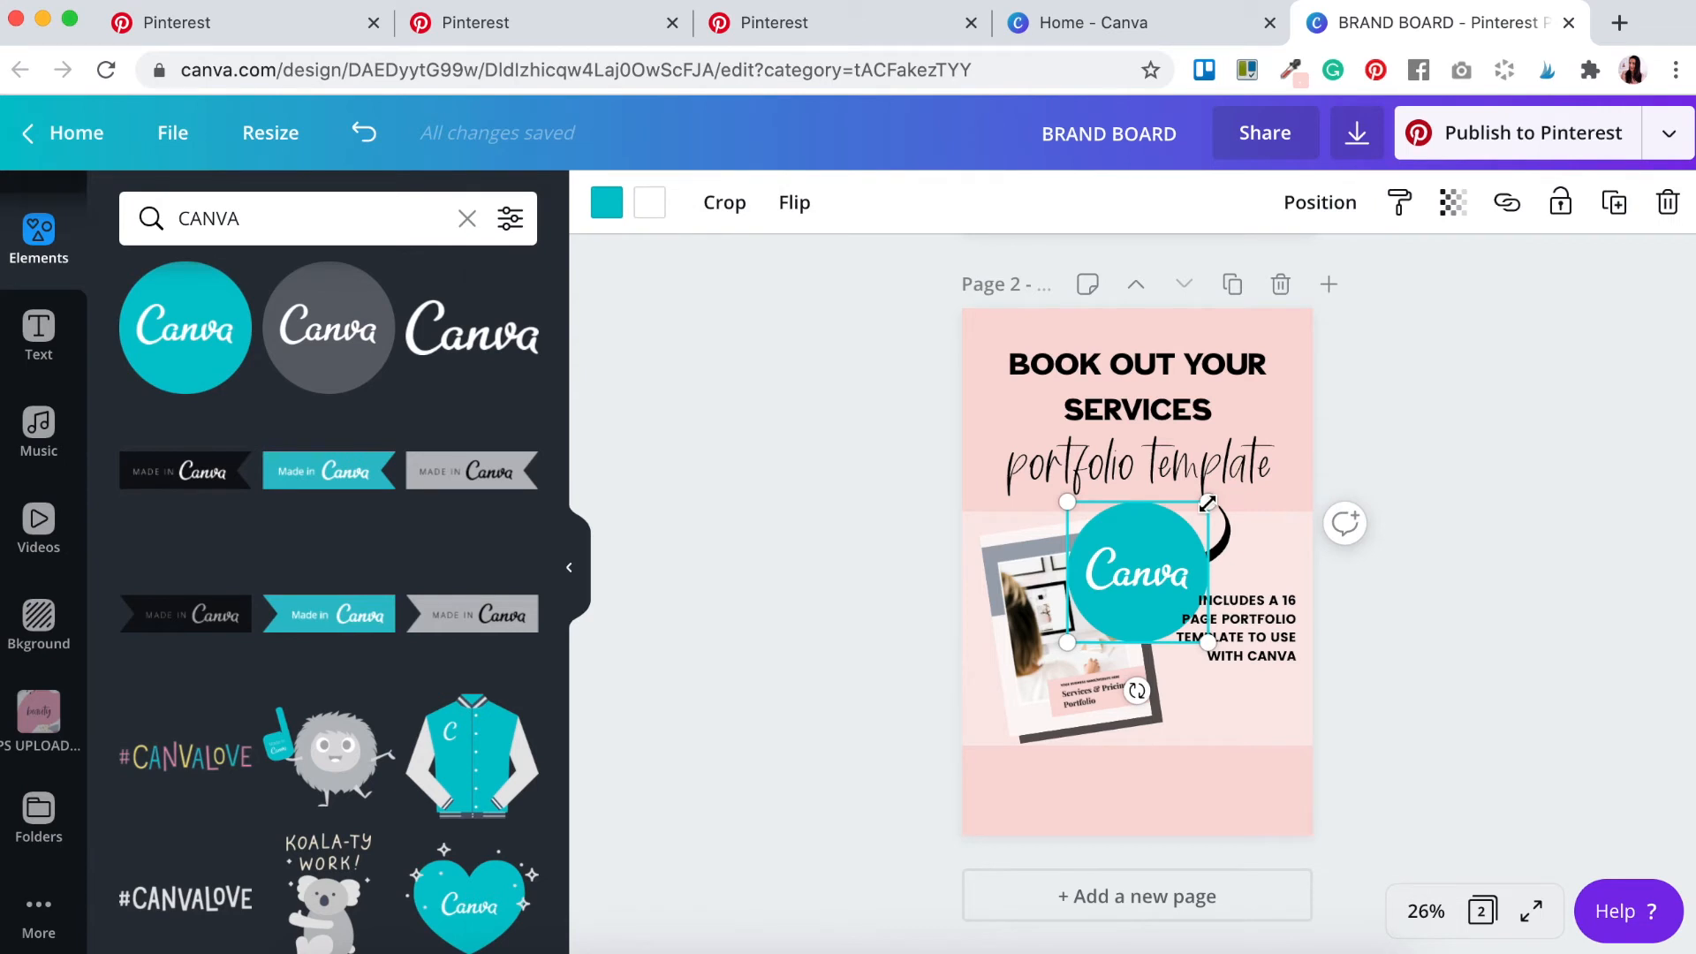
left_click_drag(1208, 503, 1154, 556)
left_click_drag(1109, 625, 1233, 783)
Step: Enlarge the tilted mockup group and shift it so it extends below the white band
left_click(1074, 671)
left_click_drag(1011, 746, 989, 783)
left_click_drag(1067, 671, 1090, 686)
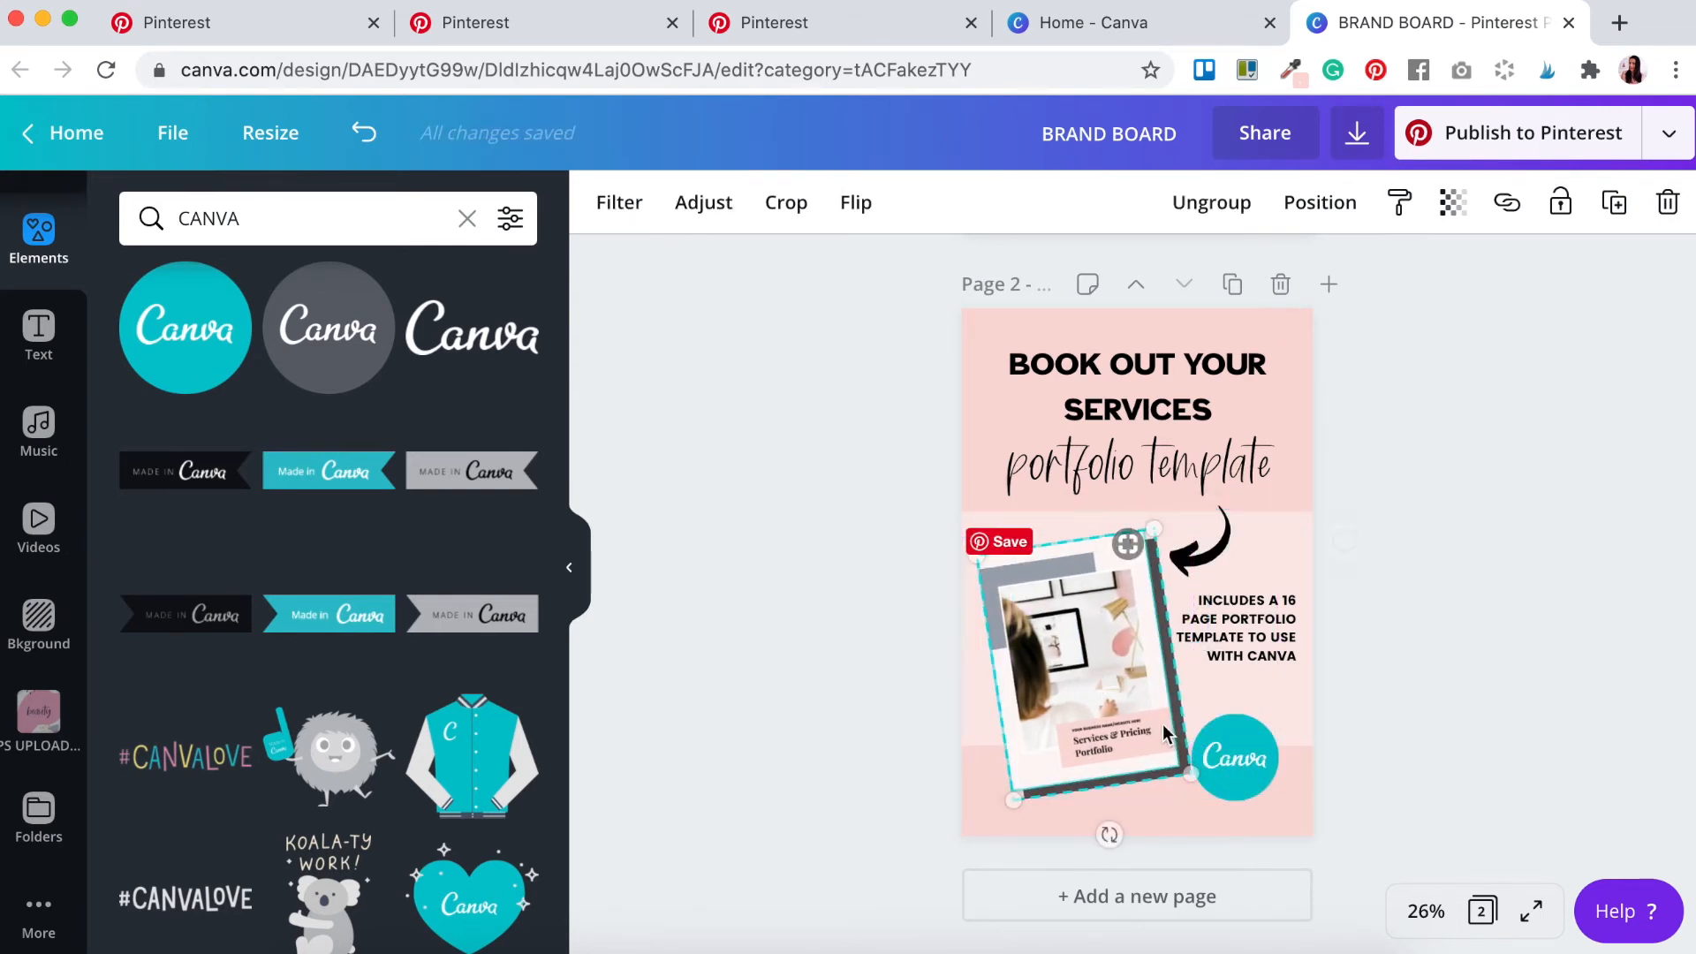
Step: Reposition the Canva logo beside the mockup and narrow the body text box so it clears the mockup's edge
left_click(1249, 776)
left_click_drag(1249, 776, 1258, 789)
left_click(1274, 633)
left_click_drag(1172, 628, 1181, 629)
left_click(1460, 593)
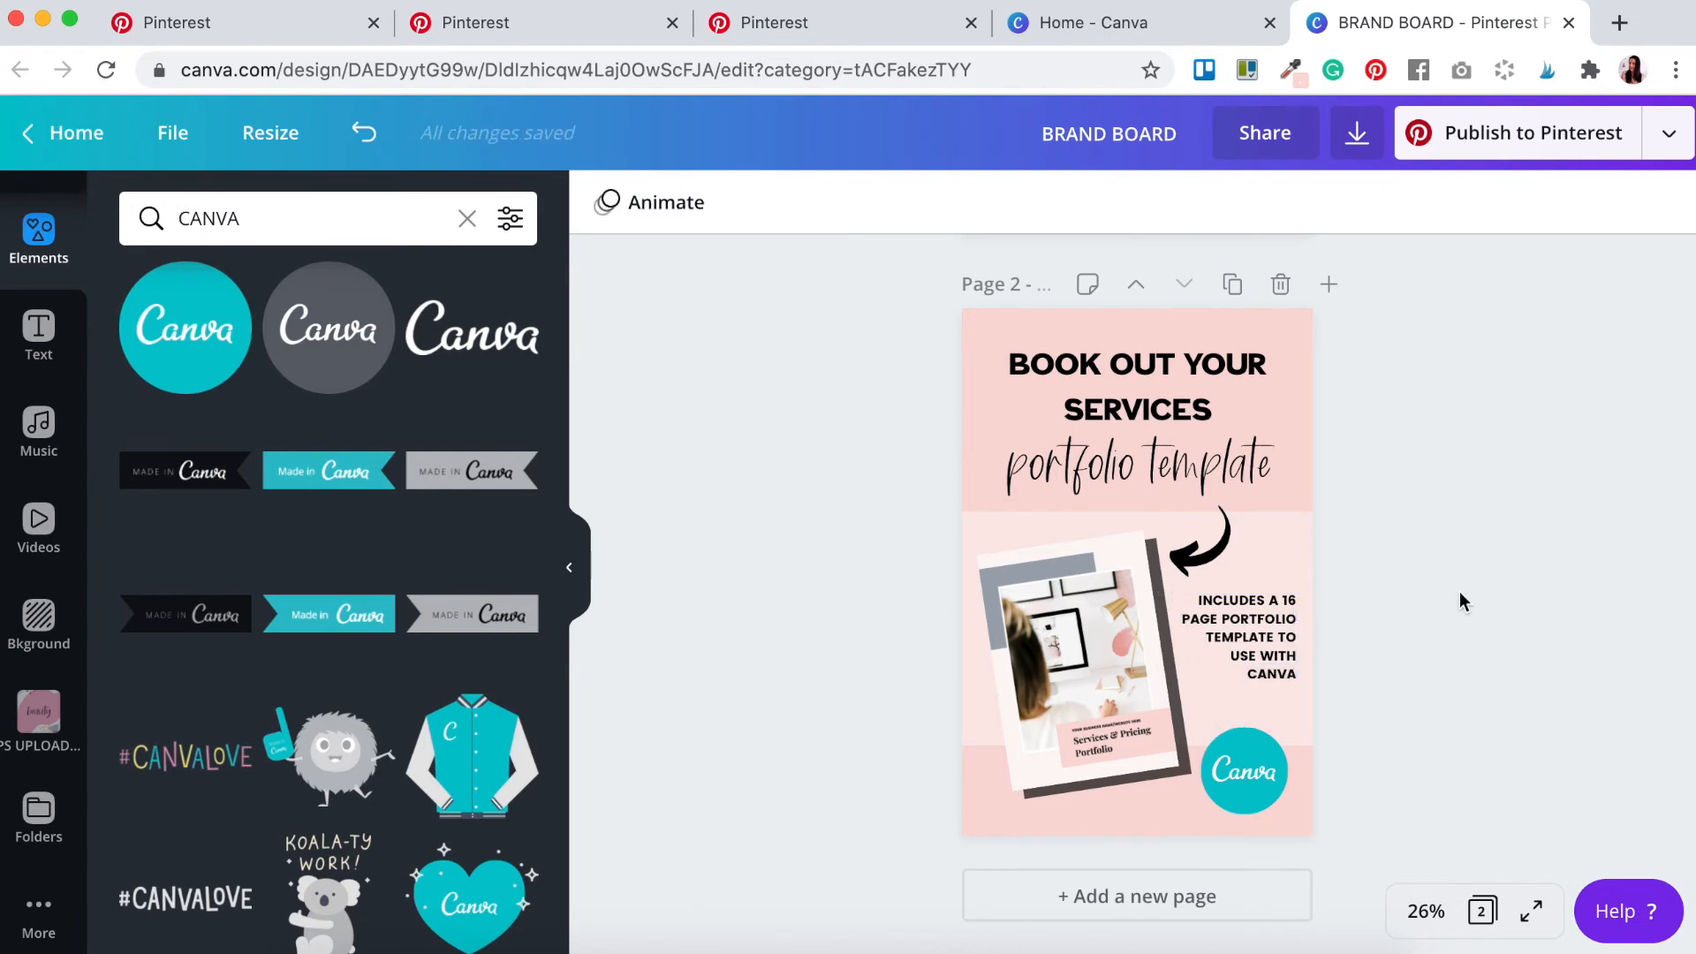
Step: Extend the white band further down the pin and slightly raise its opacity
left_click(981, 738)
left_click_drag(1138, 744, 1139, 778)
left_click(1513, 673)
left_click(1291, 564)
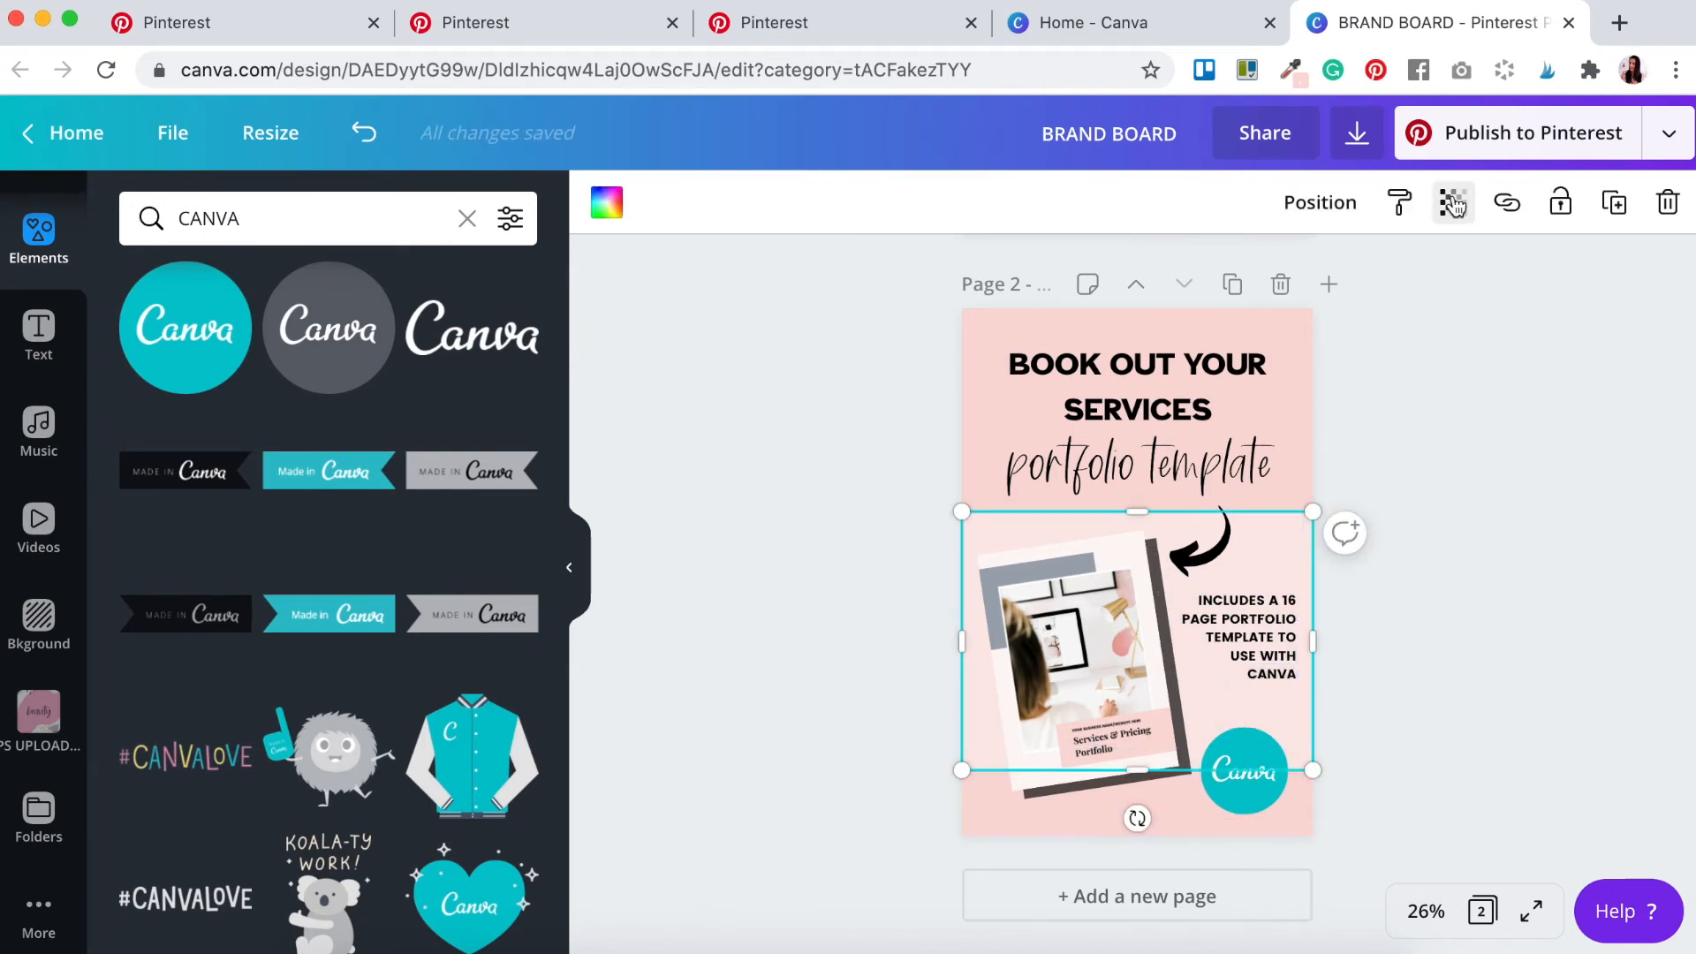
left_click(1454, 204)
mouse_move(1273, 275)
left_mouse_down()
mouse_move(1401, 284)
mouse_move(1231, 273)
mouse_move(1289, 274)
left_mouse_up()
left_click(1453, 202)
left_click(1405, 542)
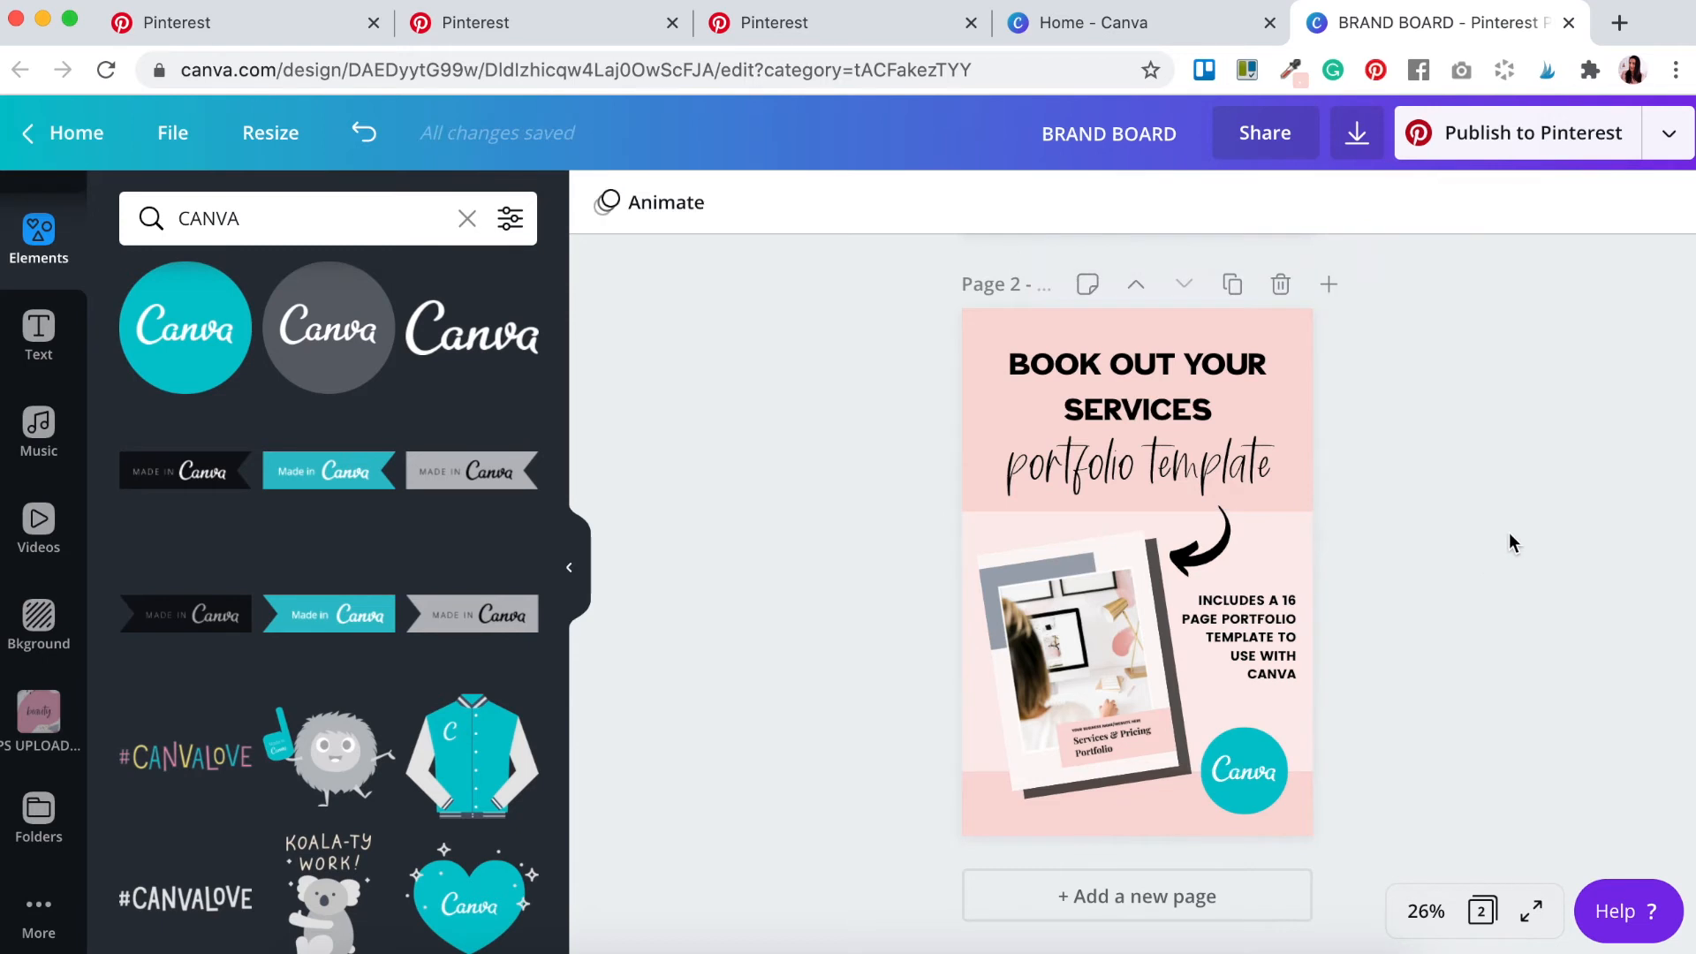
Step: Lower the white band's upper edge towards the top of the mockup and shift the black arrow slightly
left_click(1300, 528)
mouse_move(1137, 772)
left_mouse_down()
mouse_move(1137, 819)
mouse_move(1153, 772)
left_mouse_up()
mouse_move(1138, 515)
left_mouse_down()
mouse_move(1141, 563)
mouse_move(1120, 536)
left_mouse_up()
left_click(1423, 442)
left_click(1212, 548)
left_click(1593, 548)
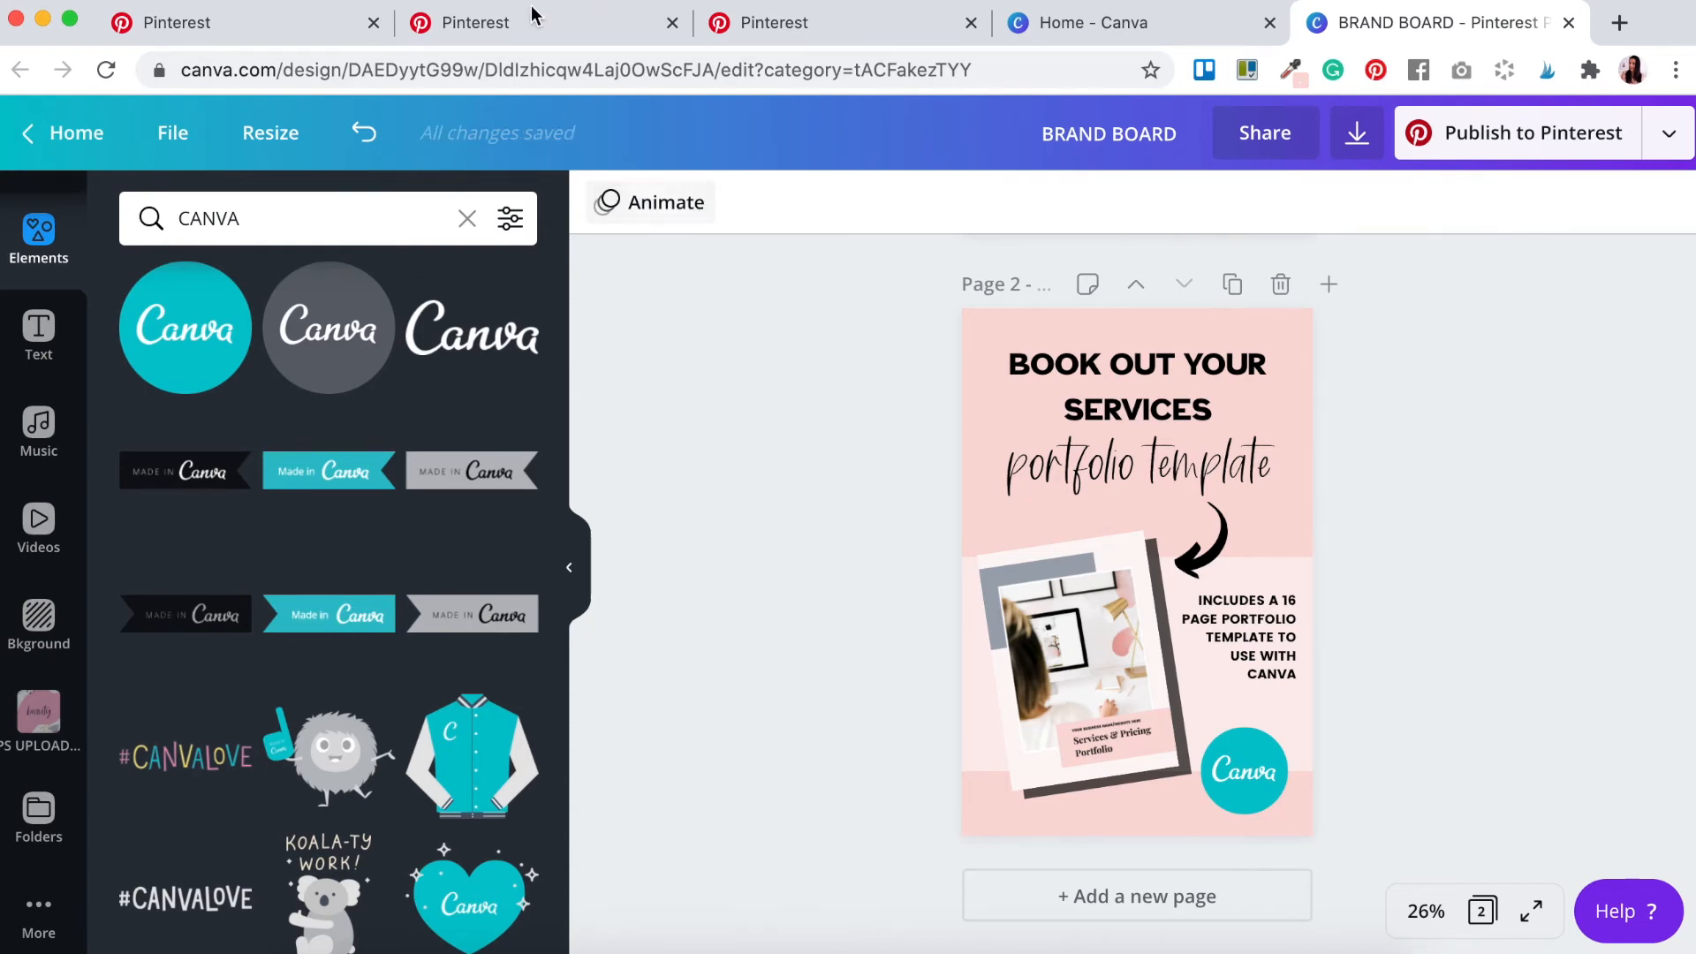
Step: Compare the finished layout with the original "Book-out your services" pin on Pinterest, then return to the Canva design
left_click(505, 32)
scroll(82, 487, "up", 3)
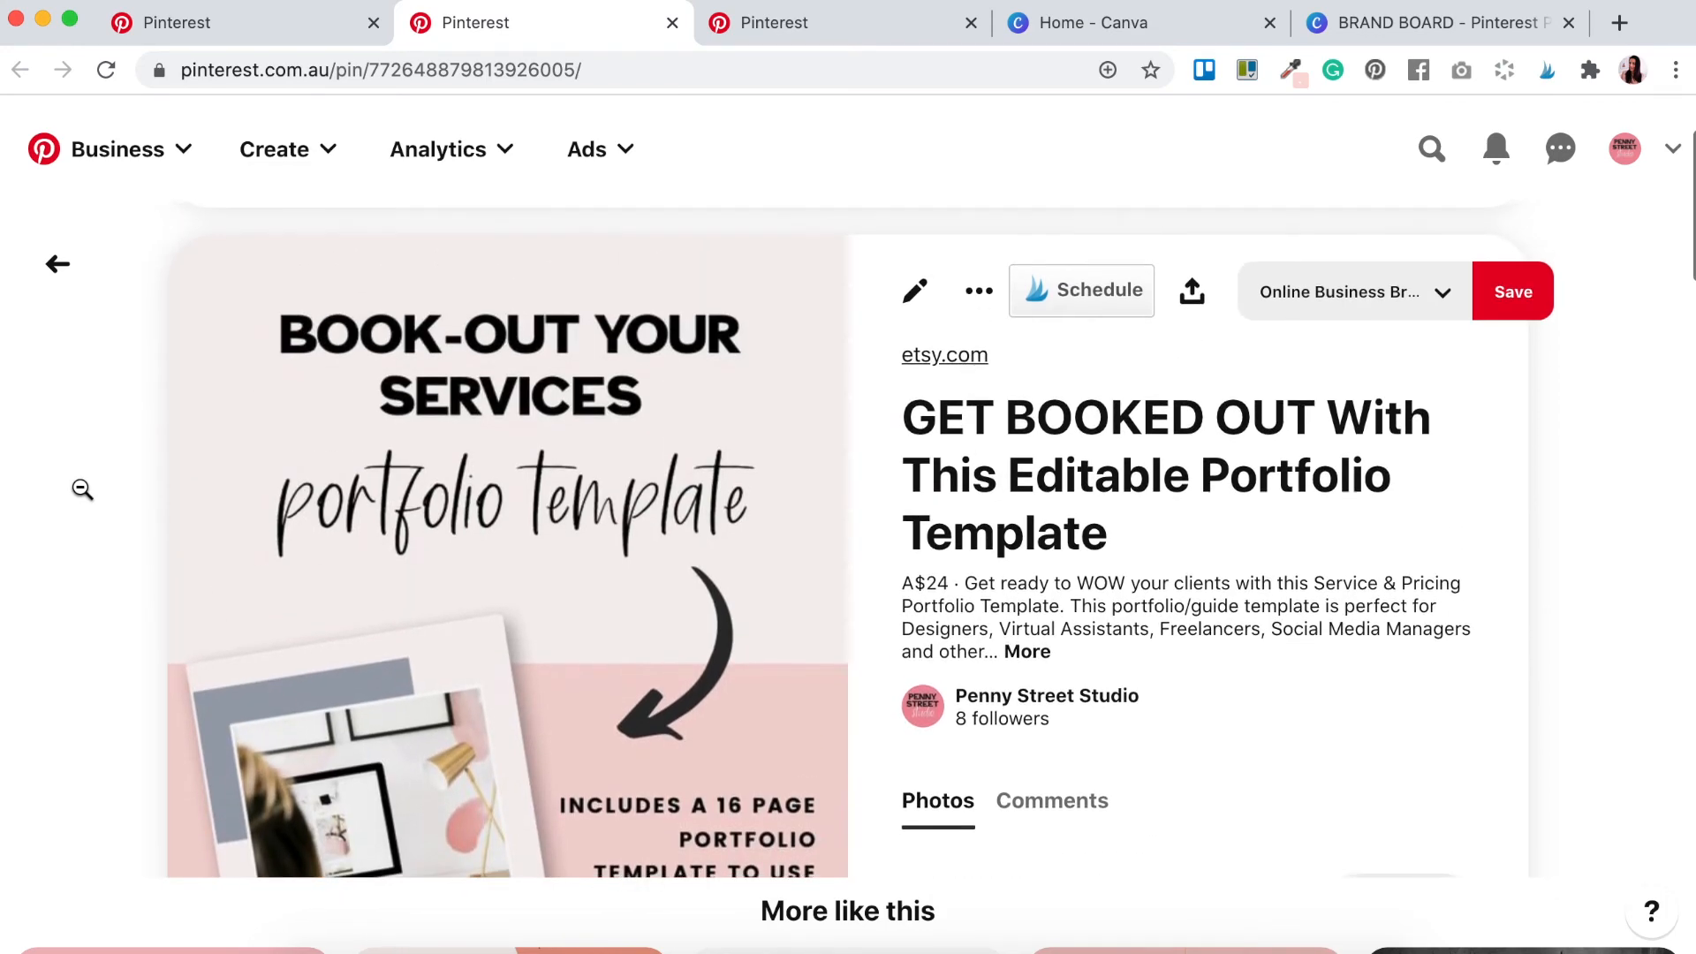
scroll(82, 489, "down", 5)
scroll(82, 489, "up", 5)
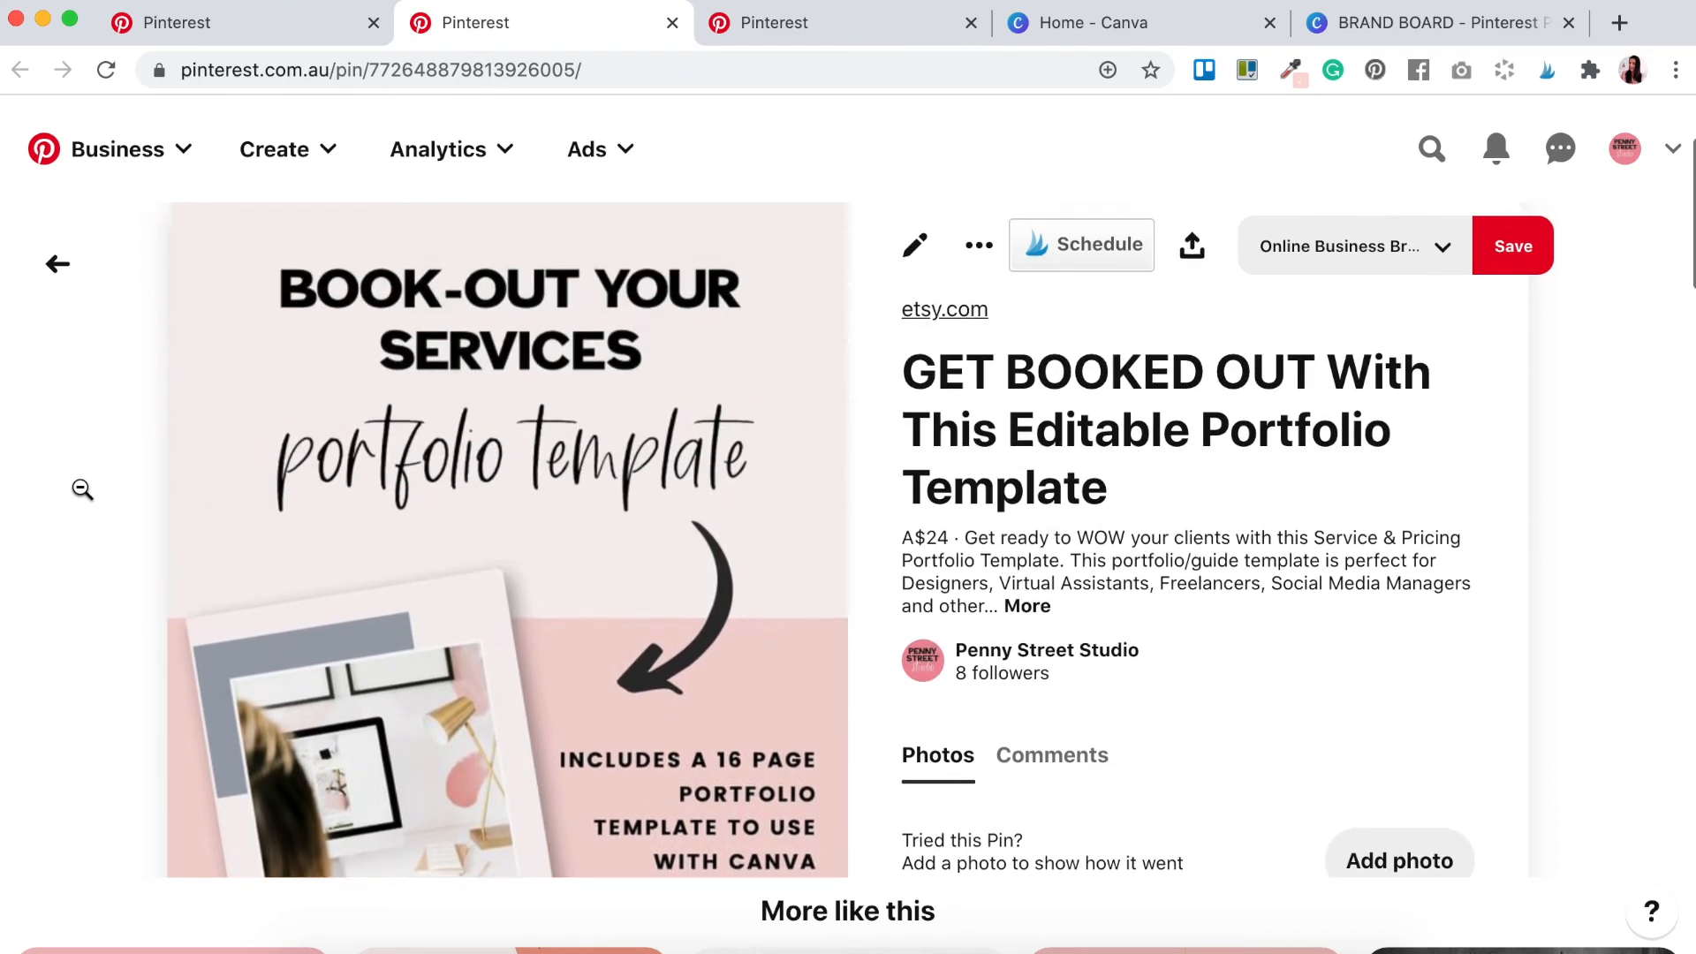
scroll(82, 489, "down", 1)
left_click(1431, 22)
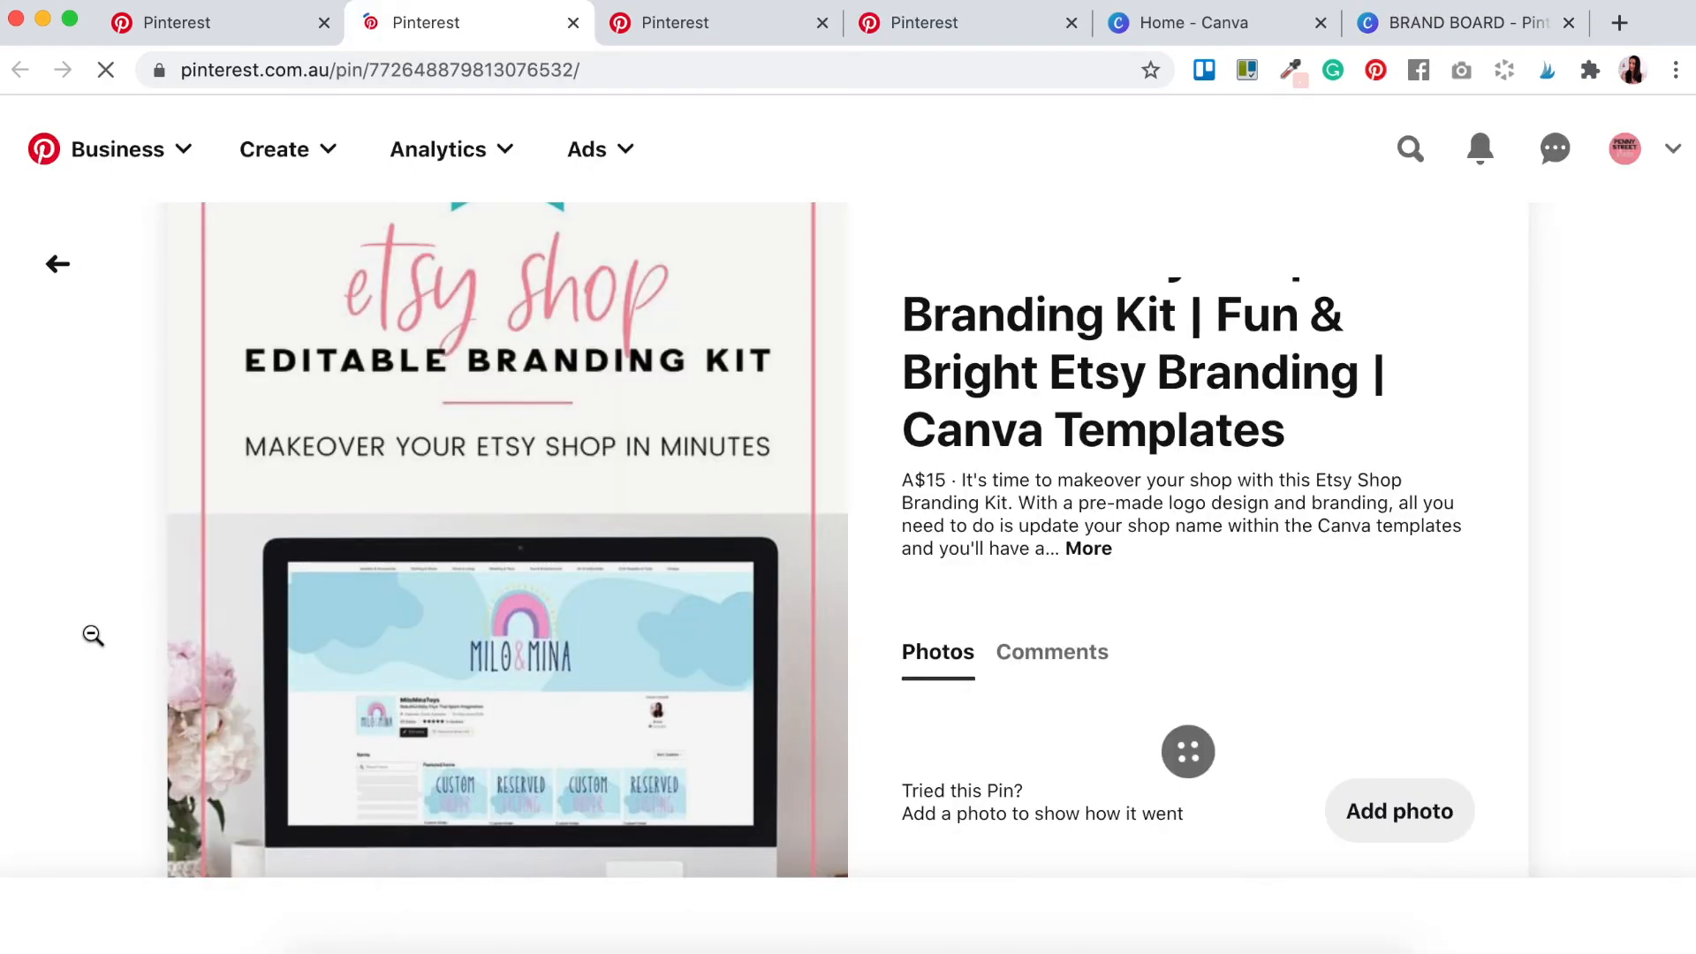
Step: Examine the layout of the Etsy shop branding kit pin on Pinterest, then switch back to the Canva design
scroll(93, 635, "down", 3)
scroll(92, 635, "up", 3)
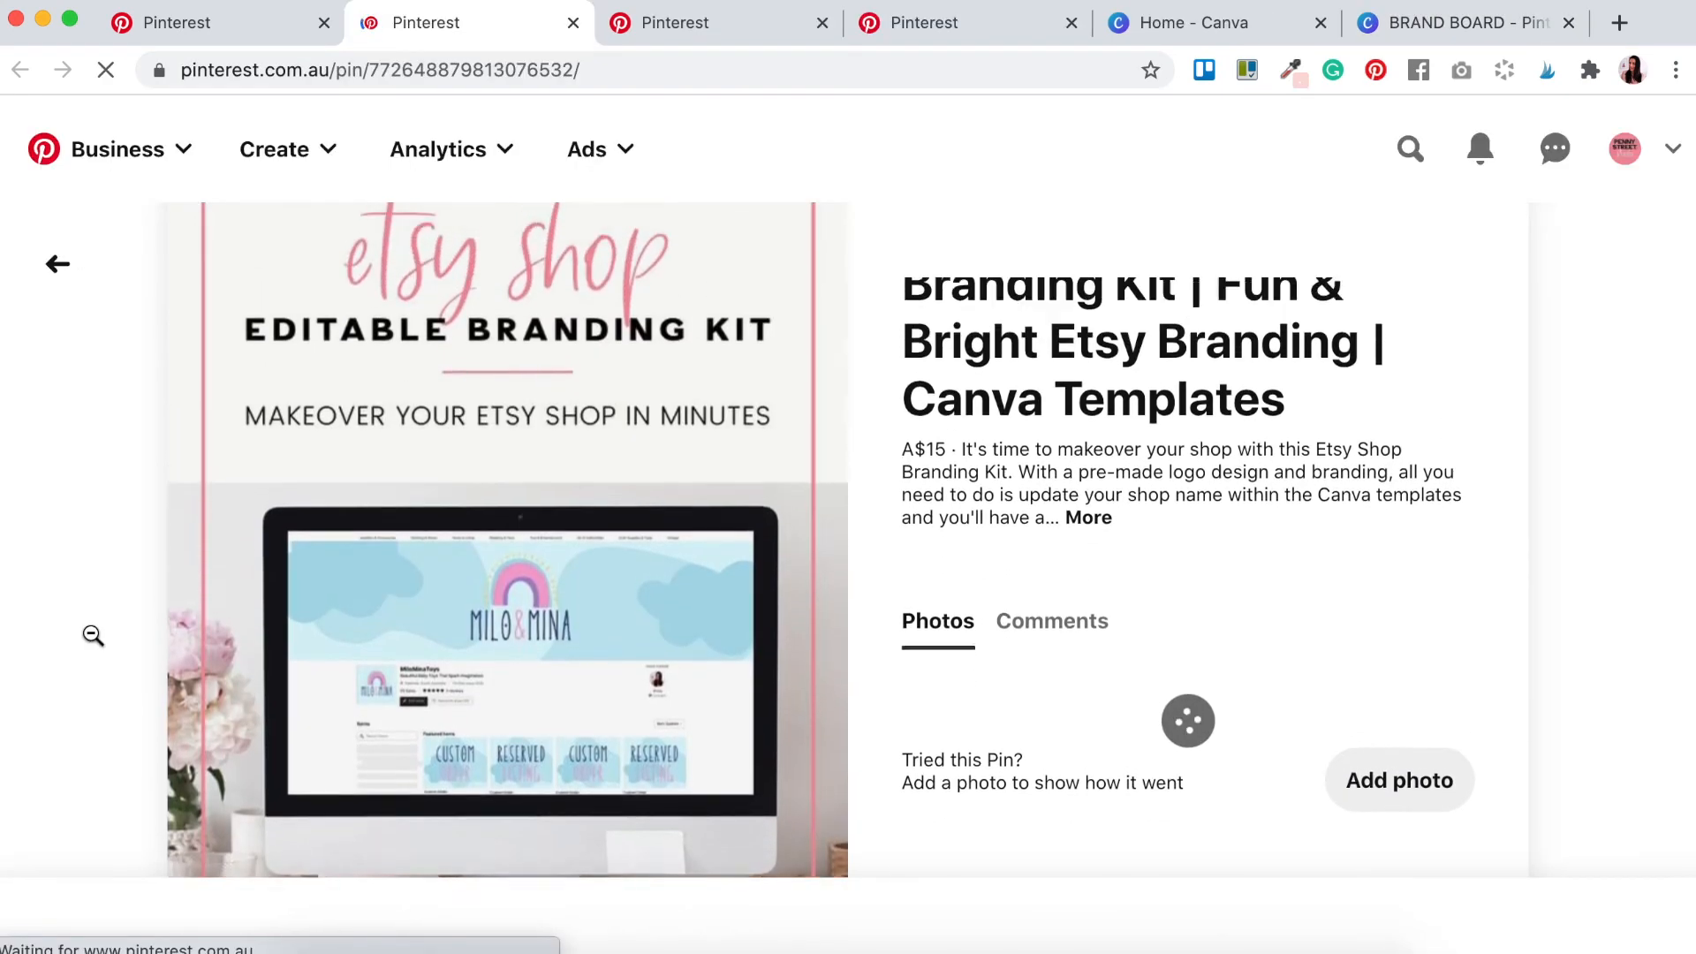
scroll(93, 635, "down", 4)
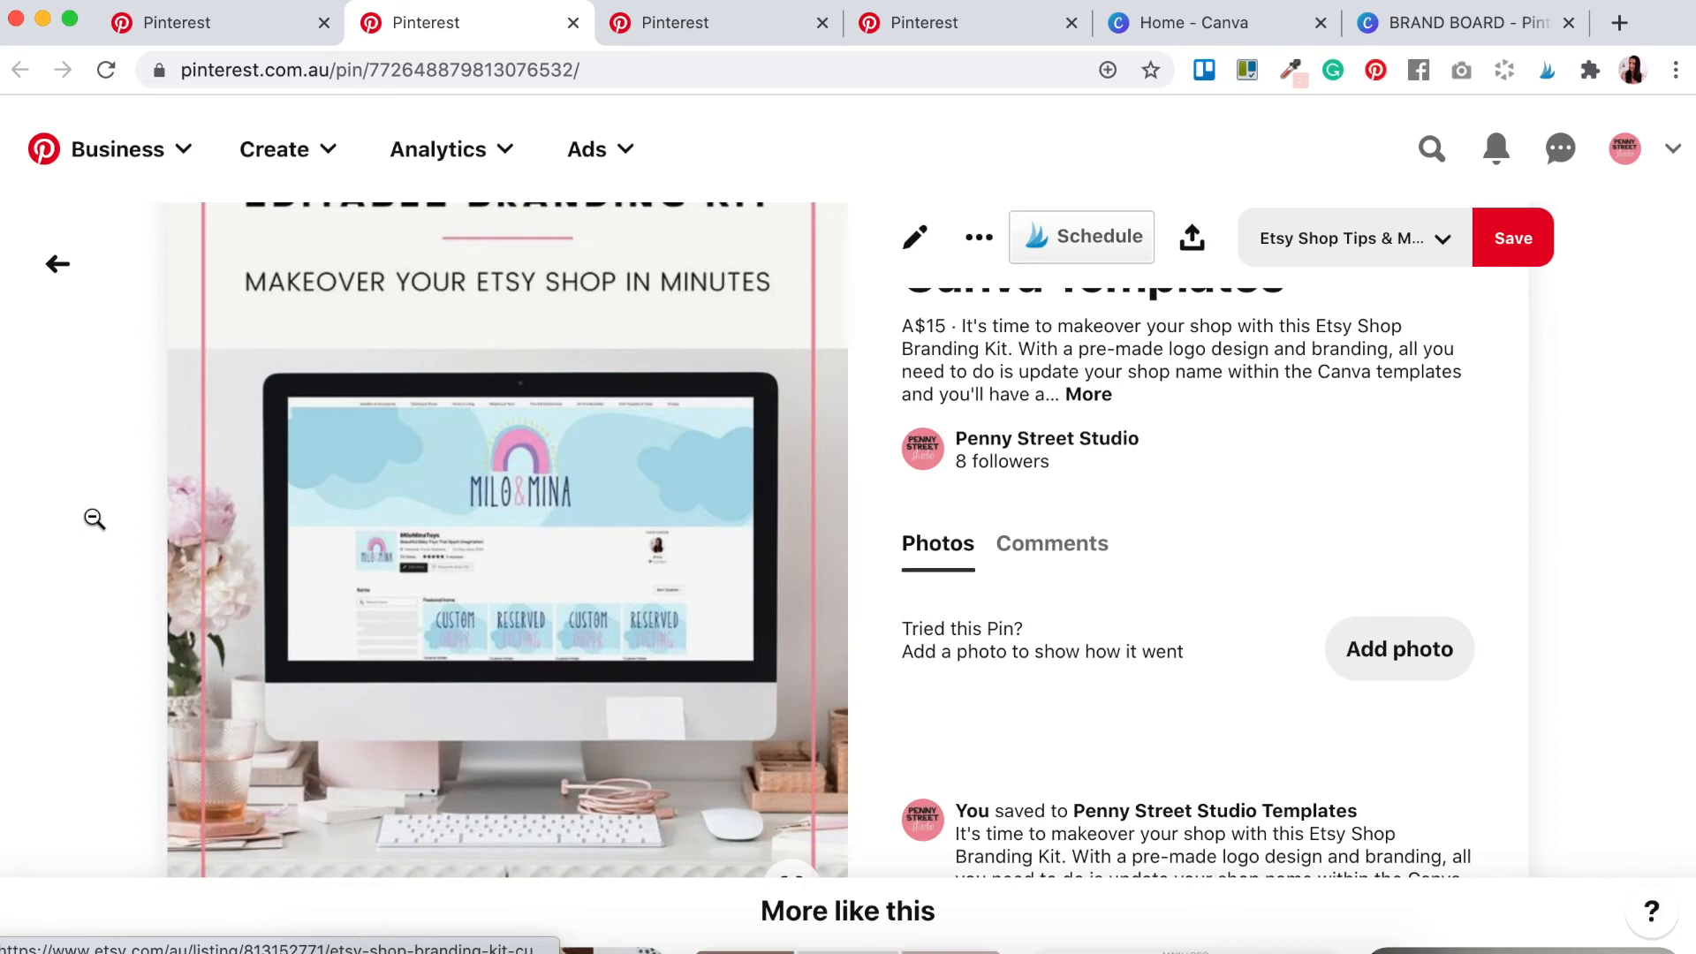
left_click(1458, 22)
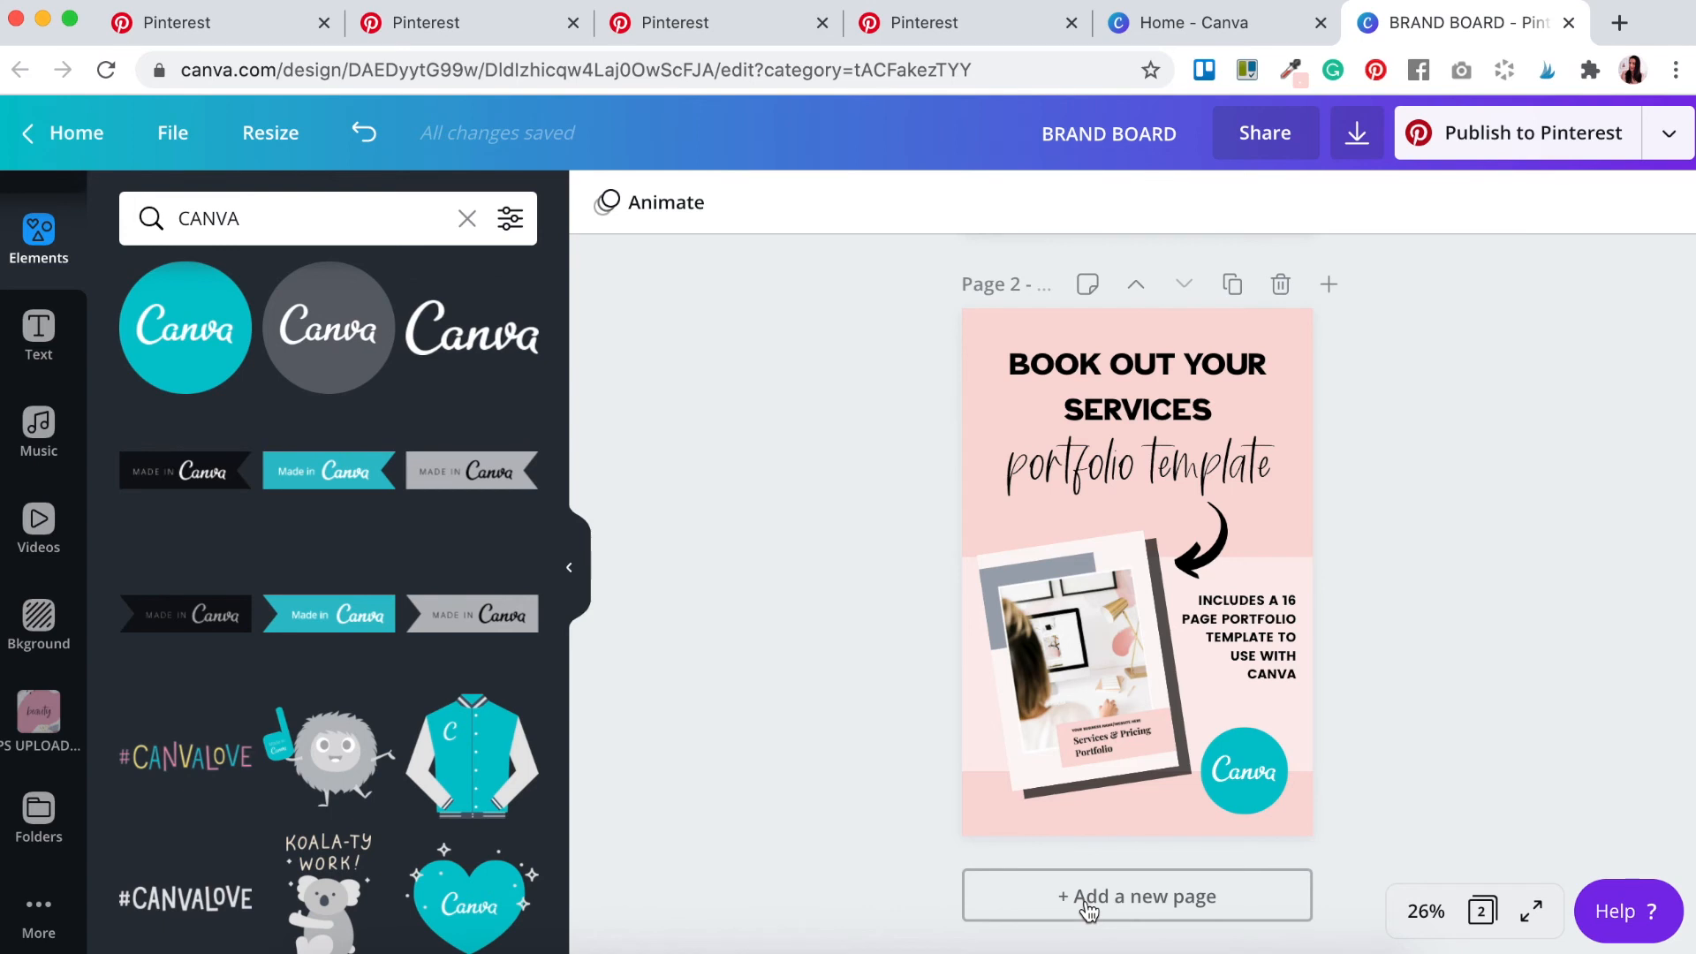
Step: Add a third page with a white background and copy the Canva ribbon, frame and title text onto it from page 1
left_click(1088, 905)
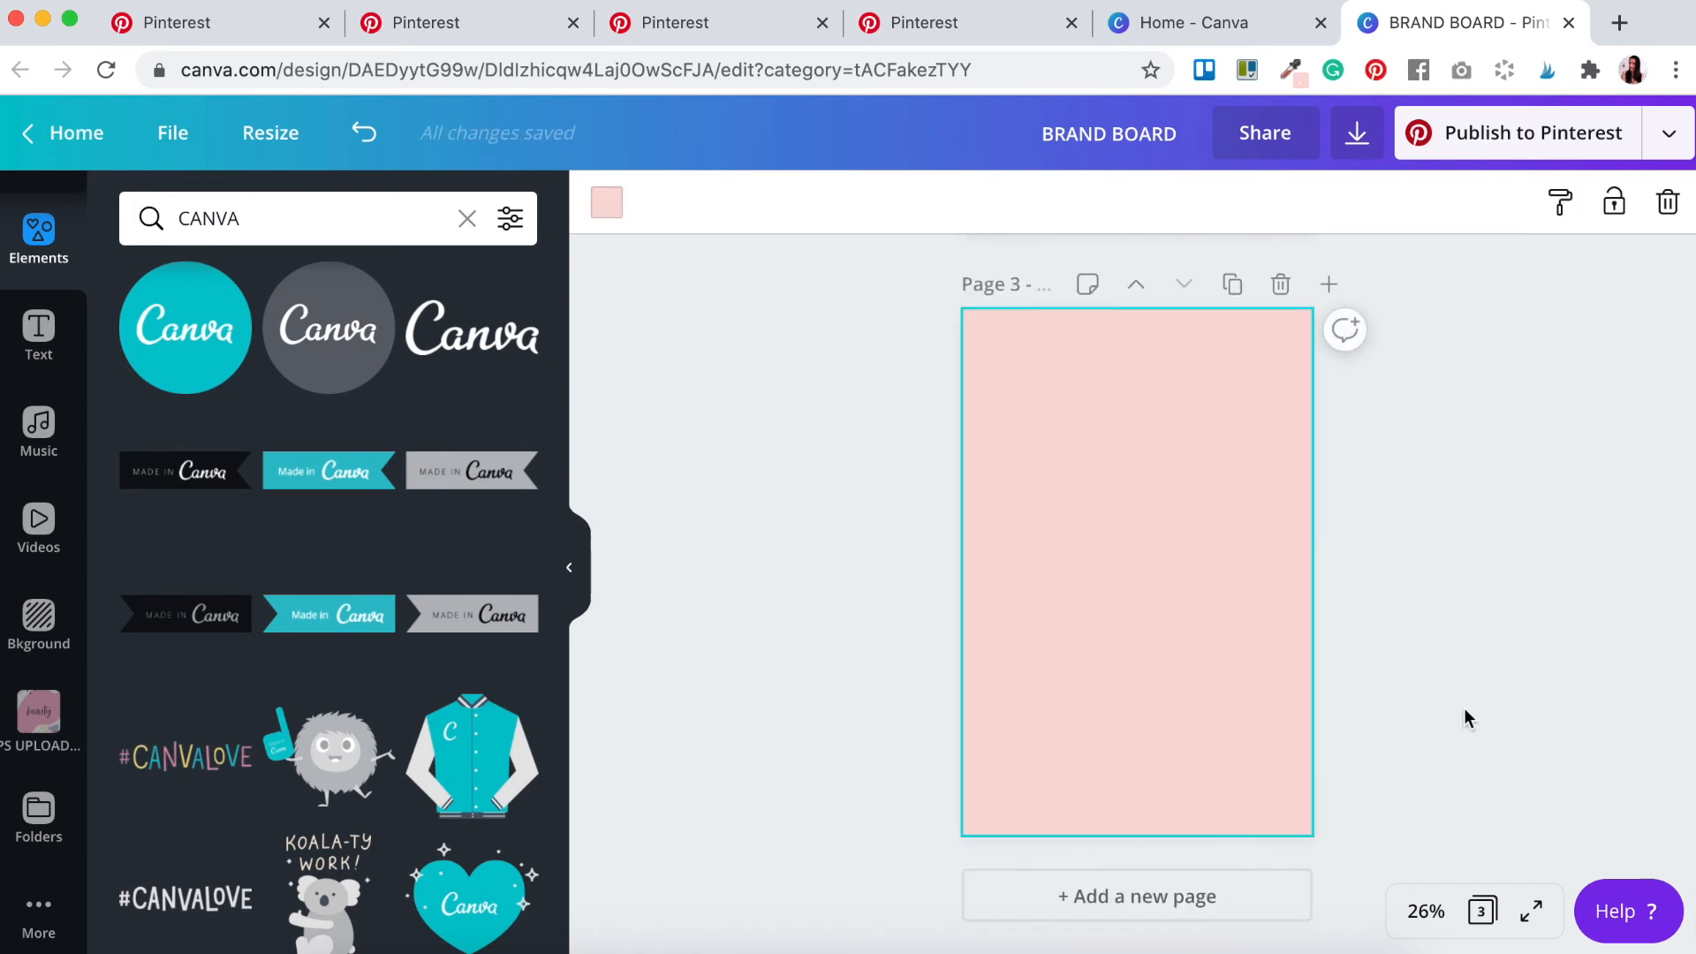
left_click(1143, 568)
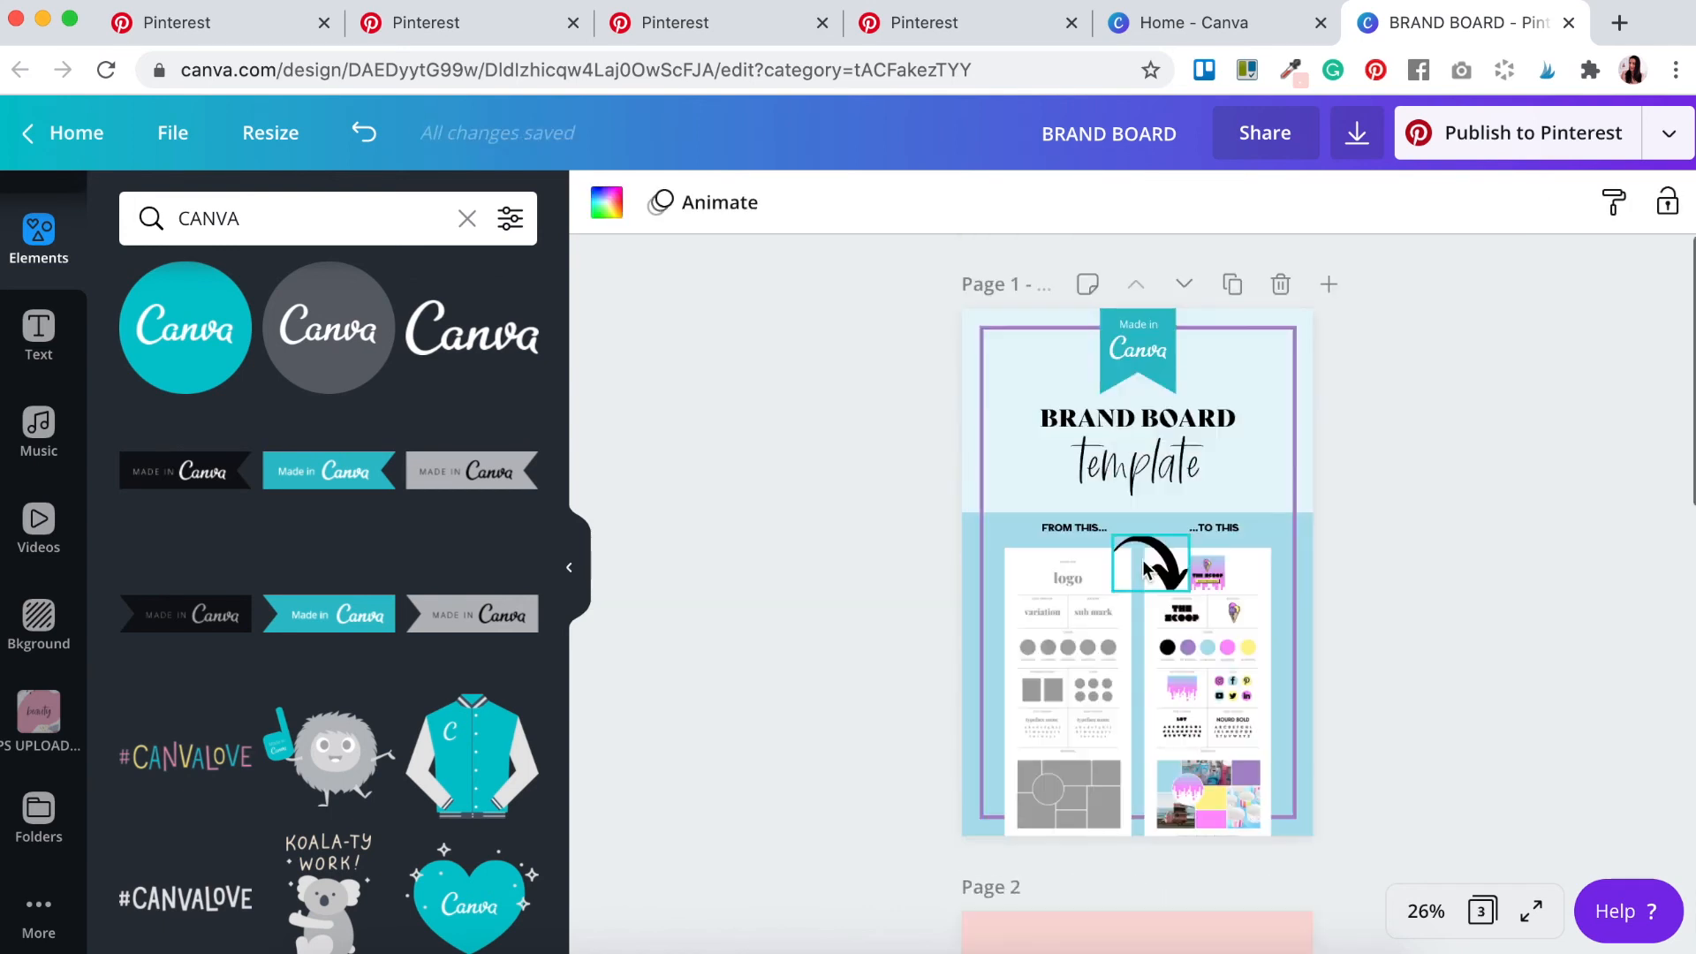
left_click_drag(927, 316, 1175, 477)
key("ctrl+c")
scroll(1139, 530, "down", 15)
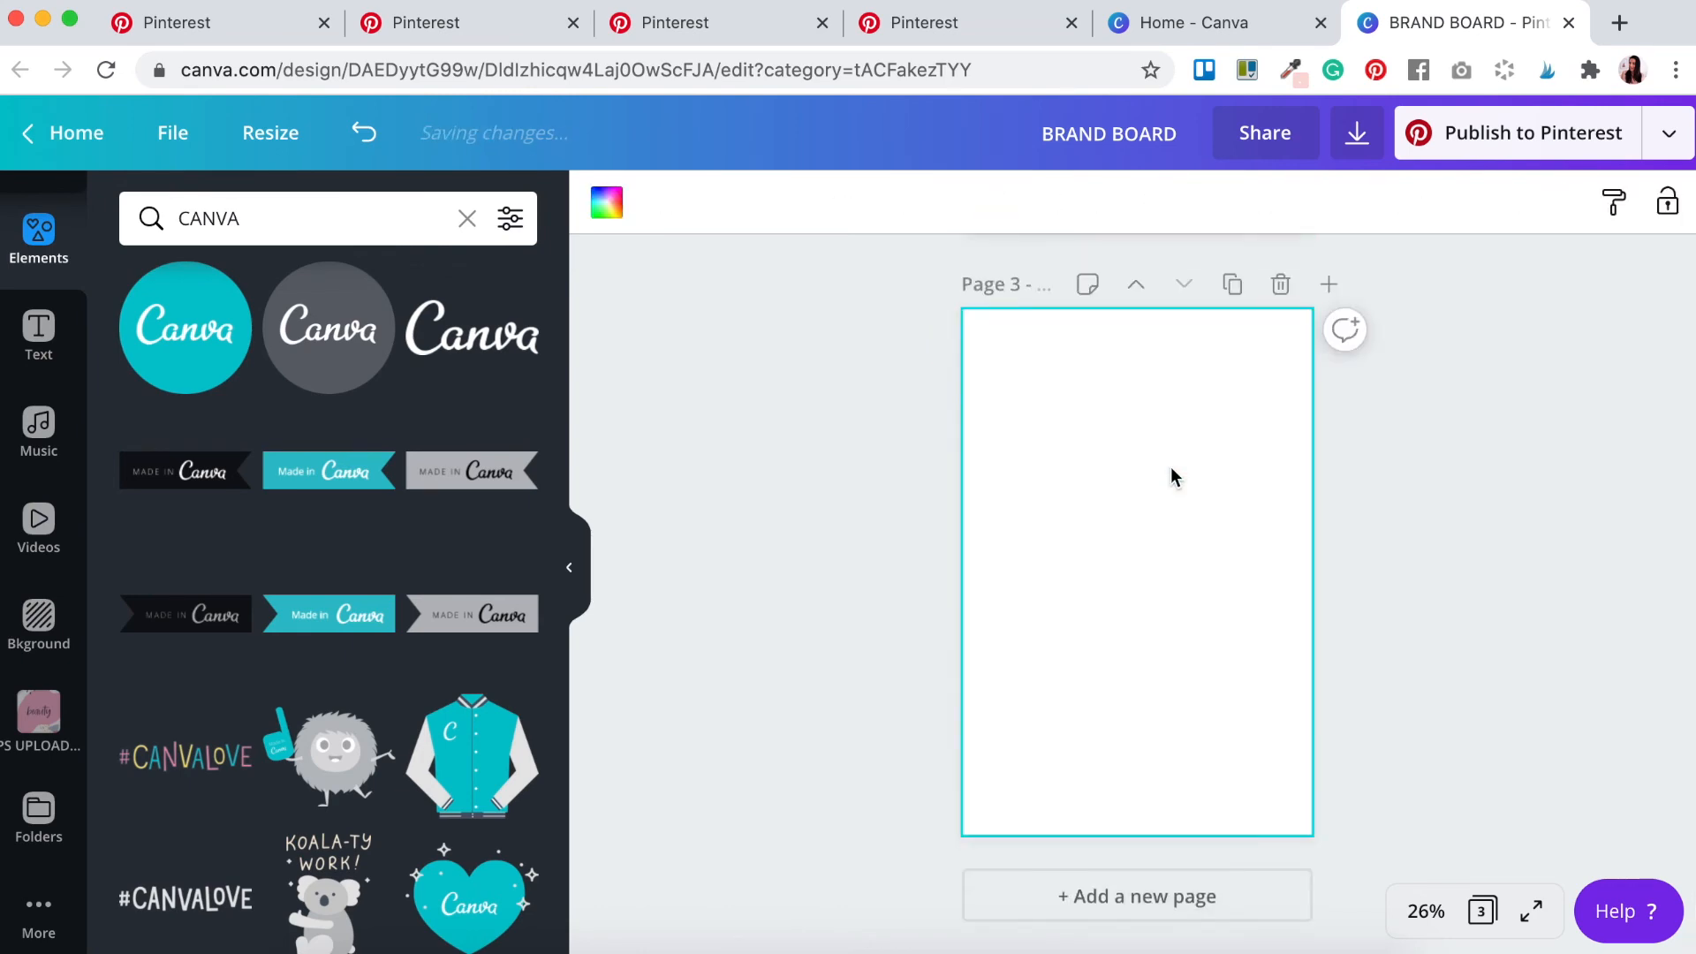
key("ctrl+v")
Step: Enlarge the desktop computer stock photo to fill the lower half of page 3 and arrange it behind the frame
left_click_drag(1007, 646, 771, 779)
left_click_drag(1134, 590, 1250, 649)
left_click_drag(1387, 555, 1464, 513)
left_click_drag(1190, 710, 1151, 710)
left_click(1493, 531)
left_click(1236, 566)
left_click(1320, 203)
left_click(1378, 265)
left_click(1575, 427)
Step: Recolour the page 3 frame from purple to light pink
left_click(1296, 468)
left_click(607, 203)
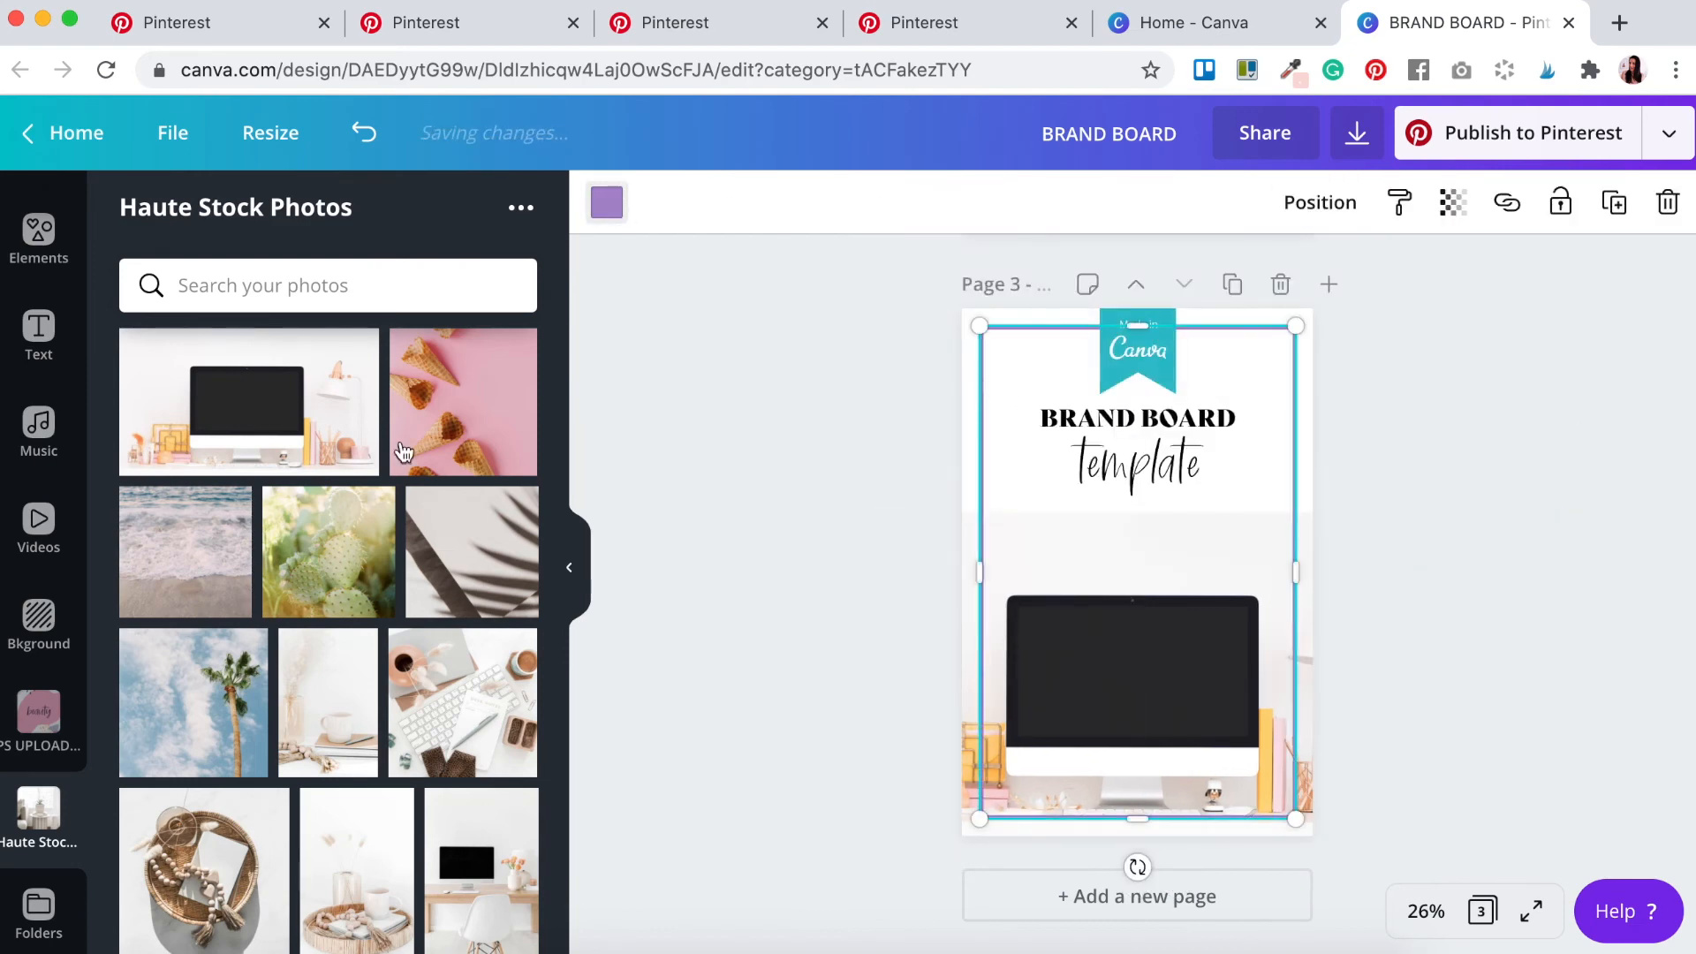
scroll(501, 516, "down", 1)
left_click(507, 409)
left_click(1397, 548)
Step: Add the Penny Street Studio shop screenshot to page 3 and move it onto the computer monitor
left_click(39, 507)
key("ctrl+v")
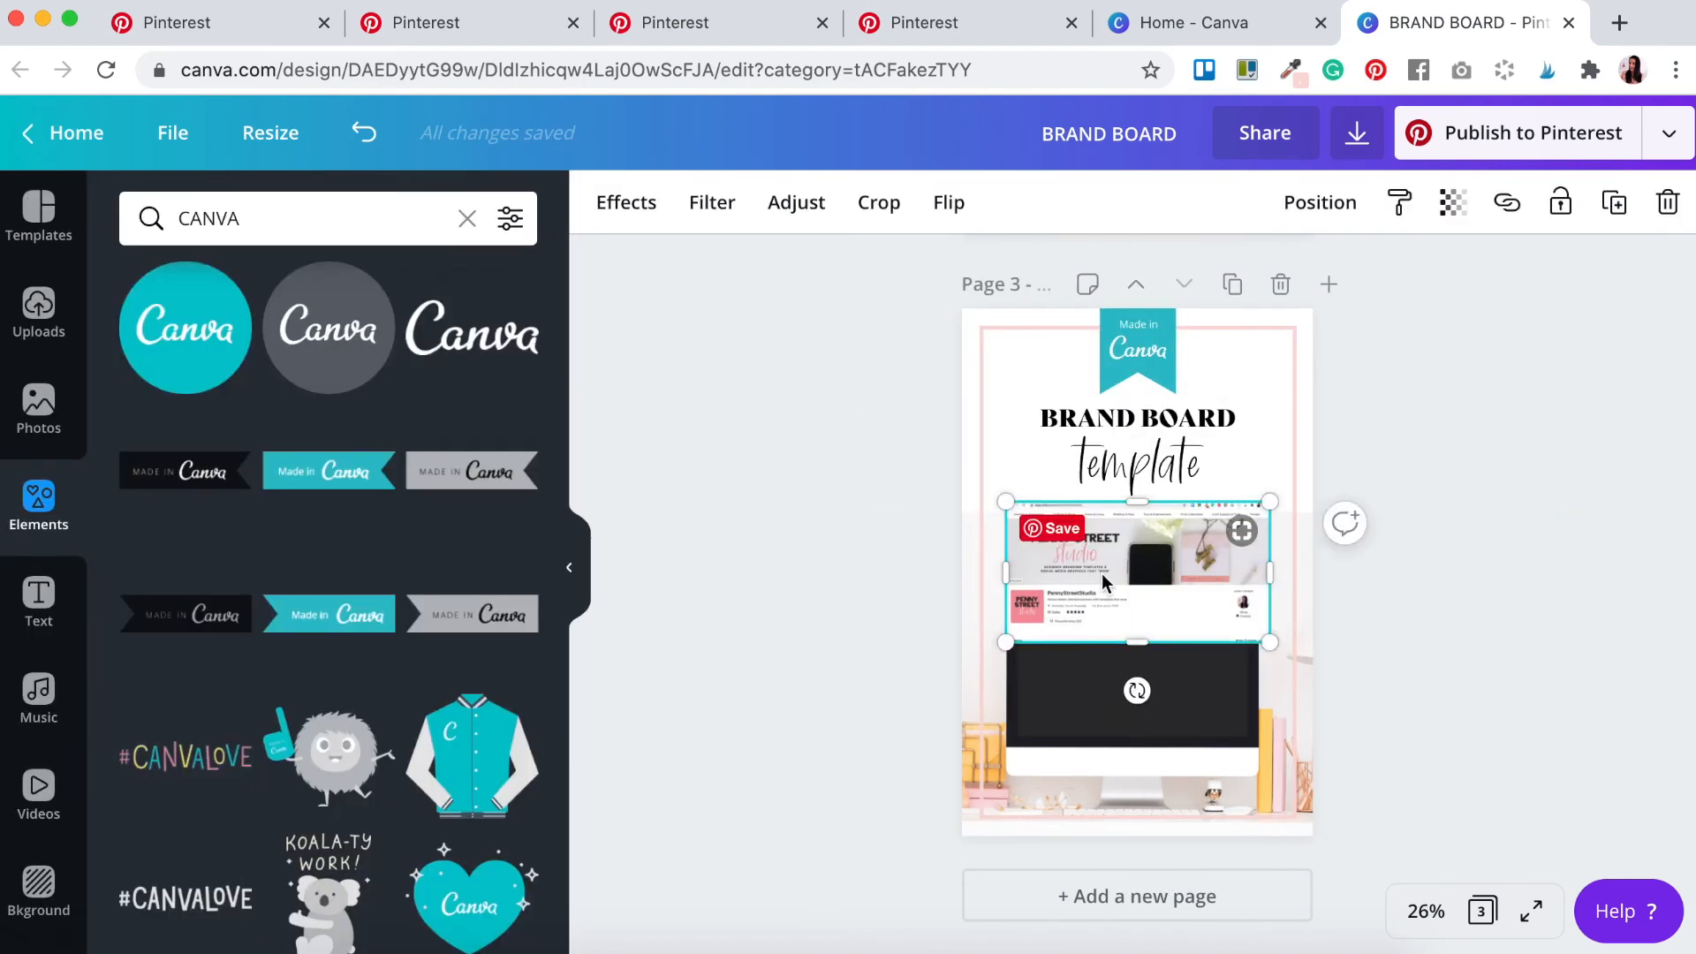
left_click_drag(1101, 580, 1147, 726)
Step: Resize and crop the shop screenshot so it fits exactly inside the monitor's screen
left_click(1426, 910)
left_click(1426, 636)
scroll(974, 683, "down", 1)
left_click_drag(1006, 583, 917, 469)
left_click_drag(1549, 825, 1482, 791)
left_click_drag(1481, 608, 1451, 602)
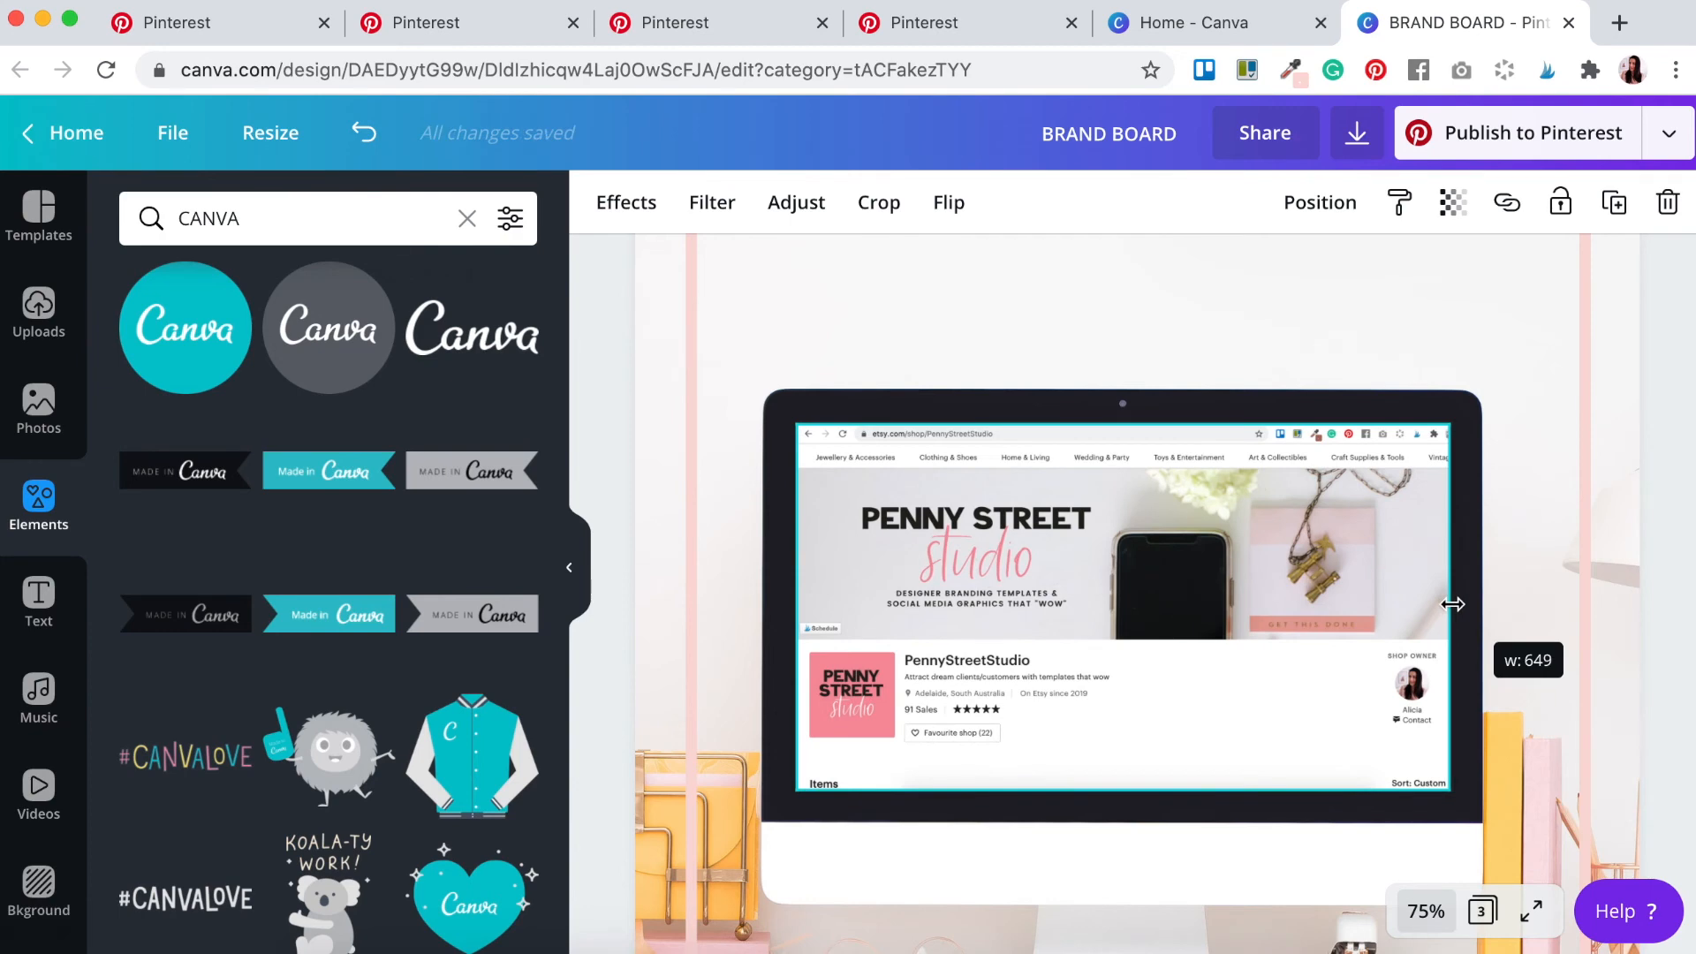
double_click(1361, 609)
left_click(1685, 628)
left_click(1426, 910)
left_click(1426, 805)
Step: Replace the screenshot on the monitor with the uploaded Milo & Mina shop image
left_click(1140, 676)
left_click(39, 314)
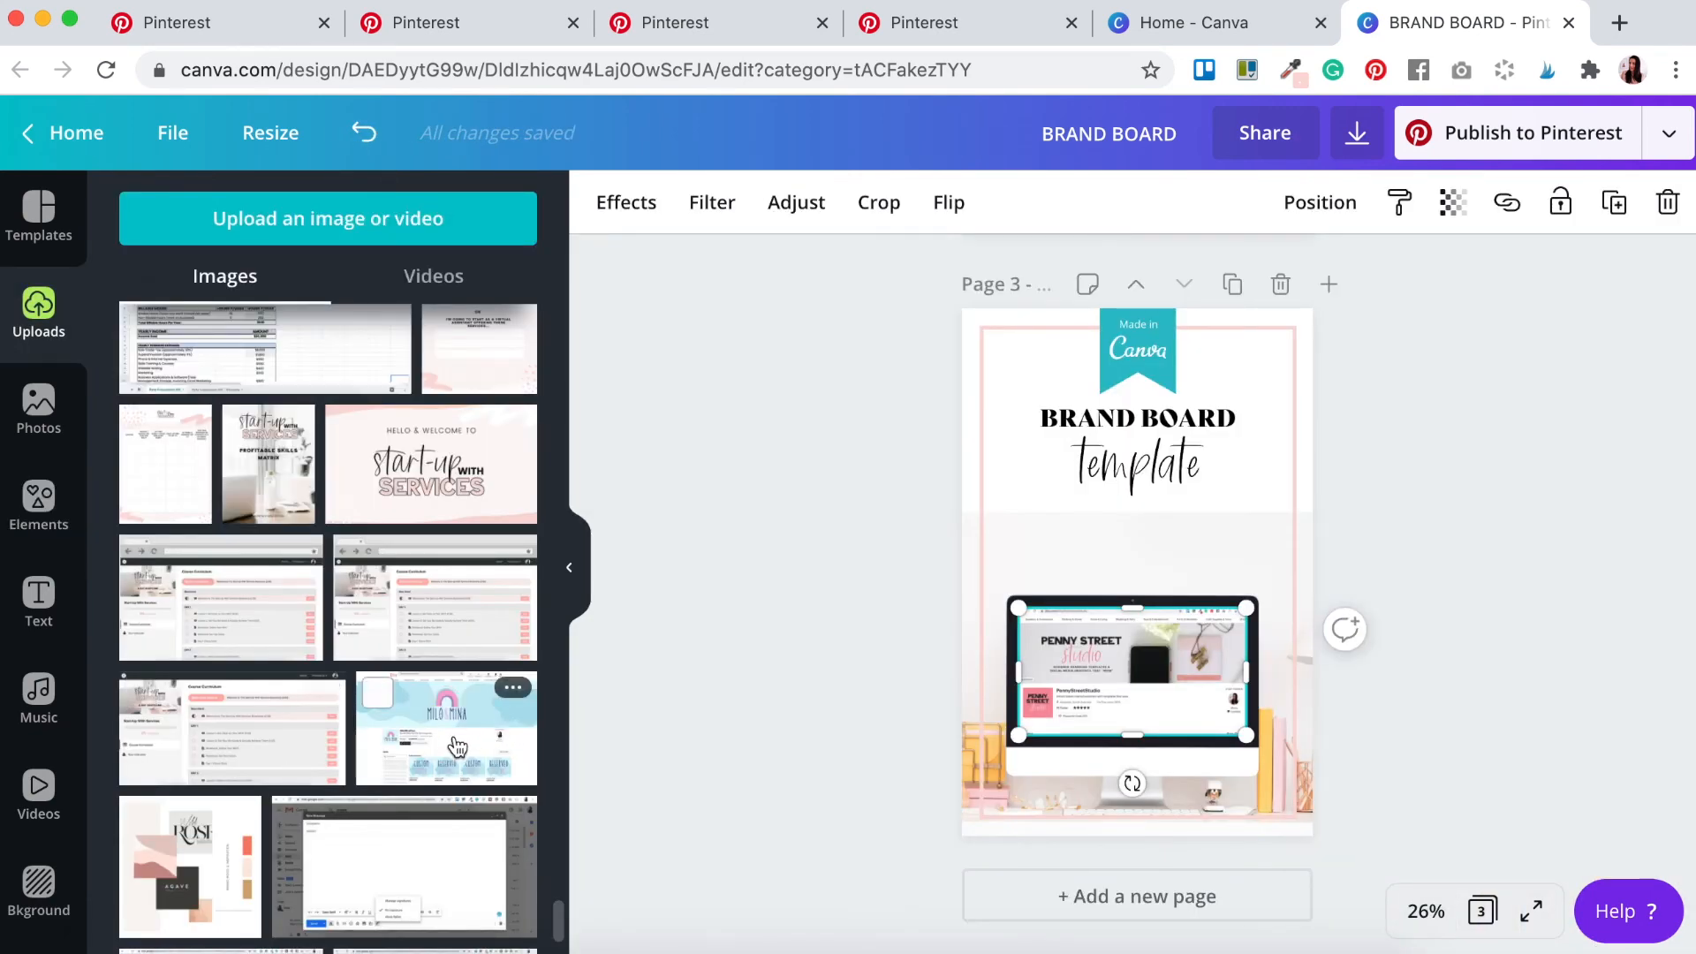
left_click_drag(1049, 683, 1075, 682)
left_click(39, 506)
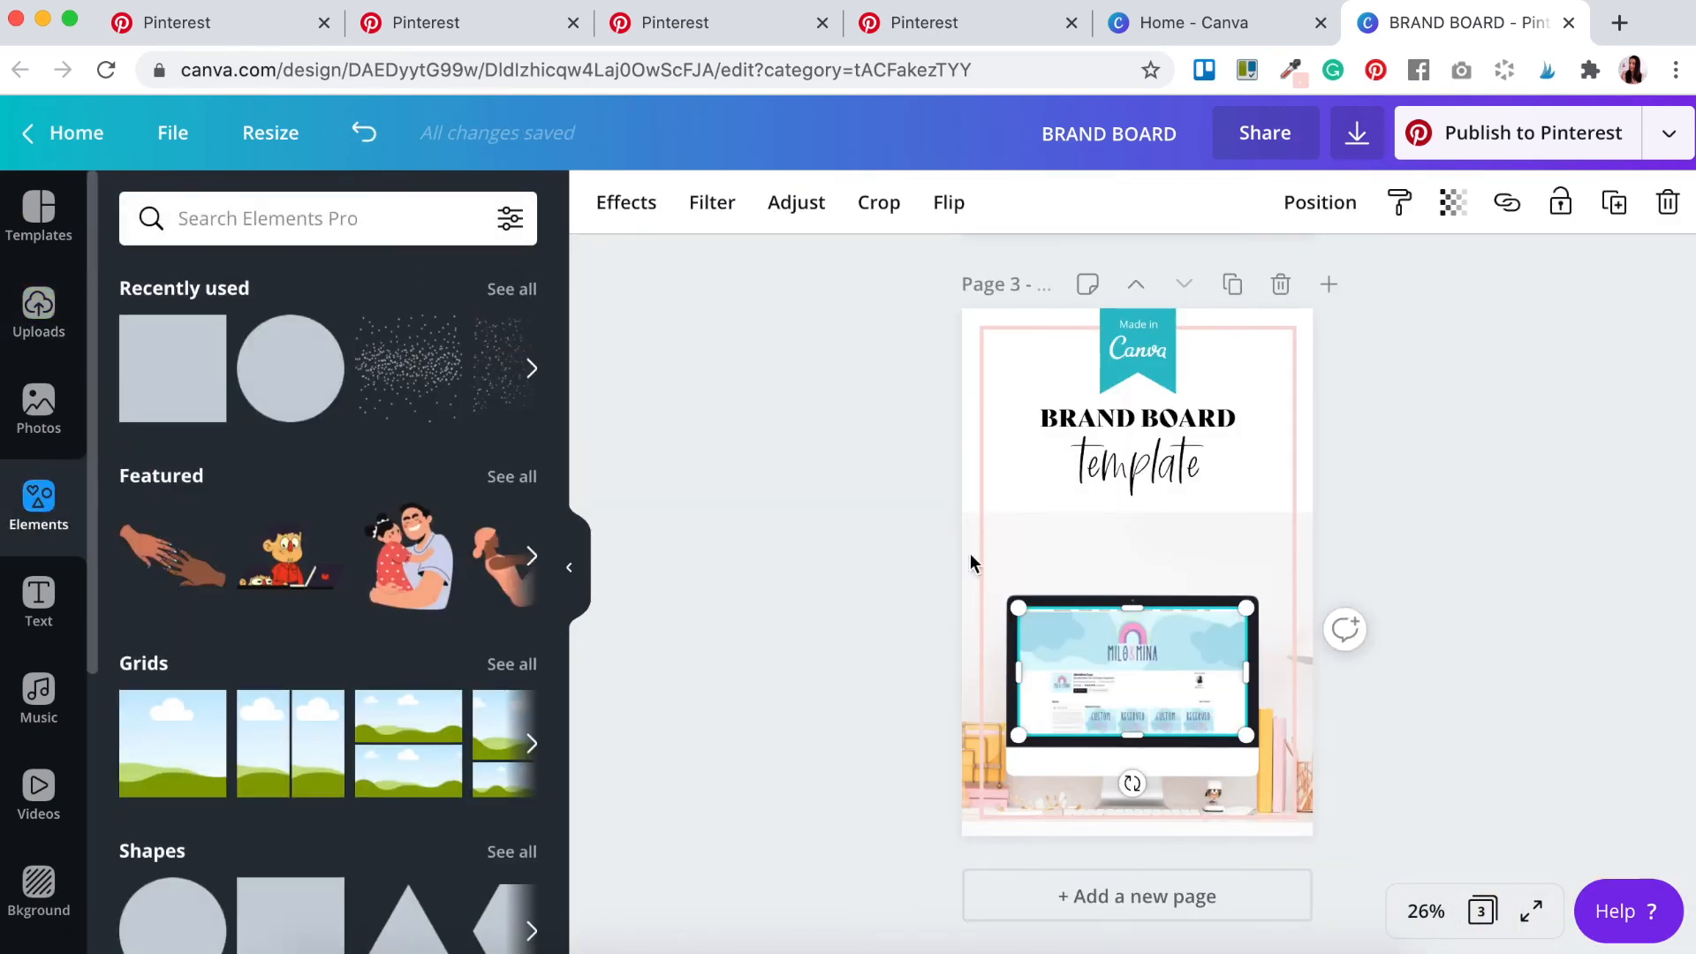
Step: Change the title to "ETSY SHOP" and the script line to "branding kit", moving the script line up close beneath the title
double_click(1228, 419)
type("ETSY SHOP")
left_click(1139, 464)
type("brandi")
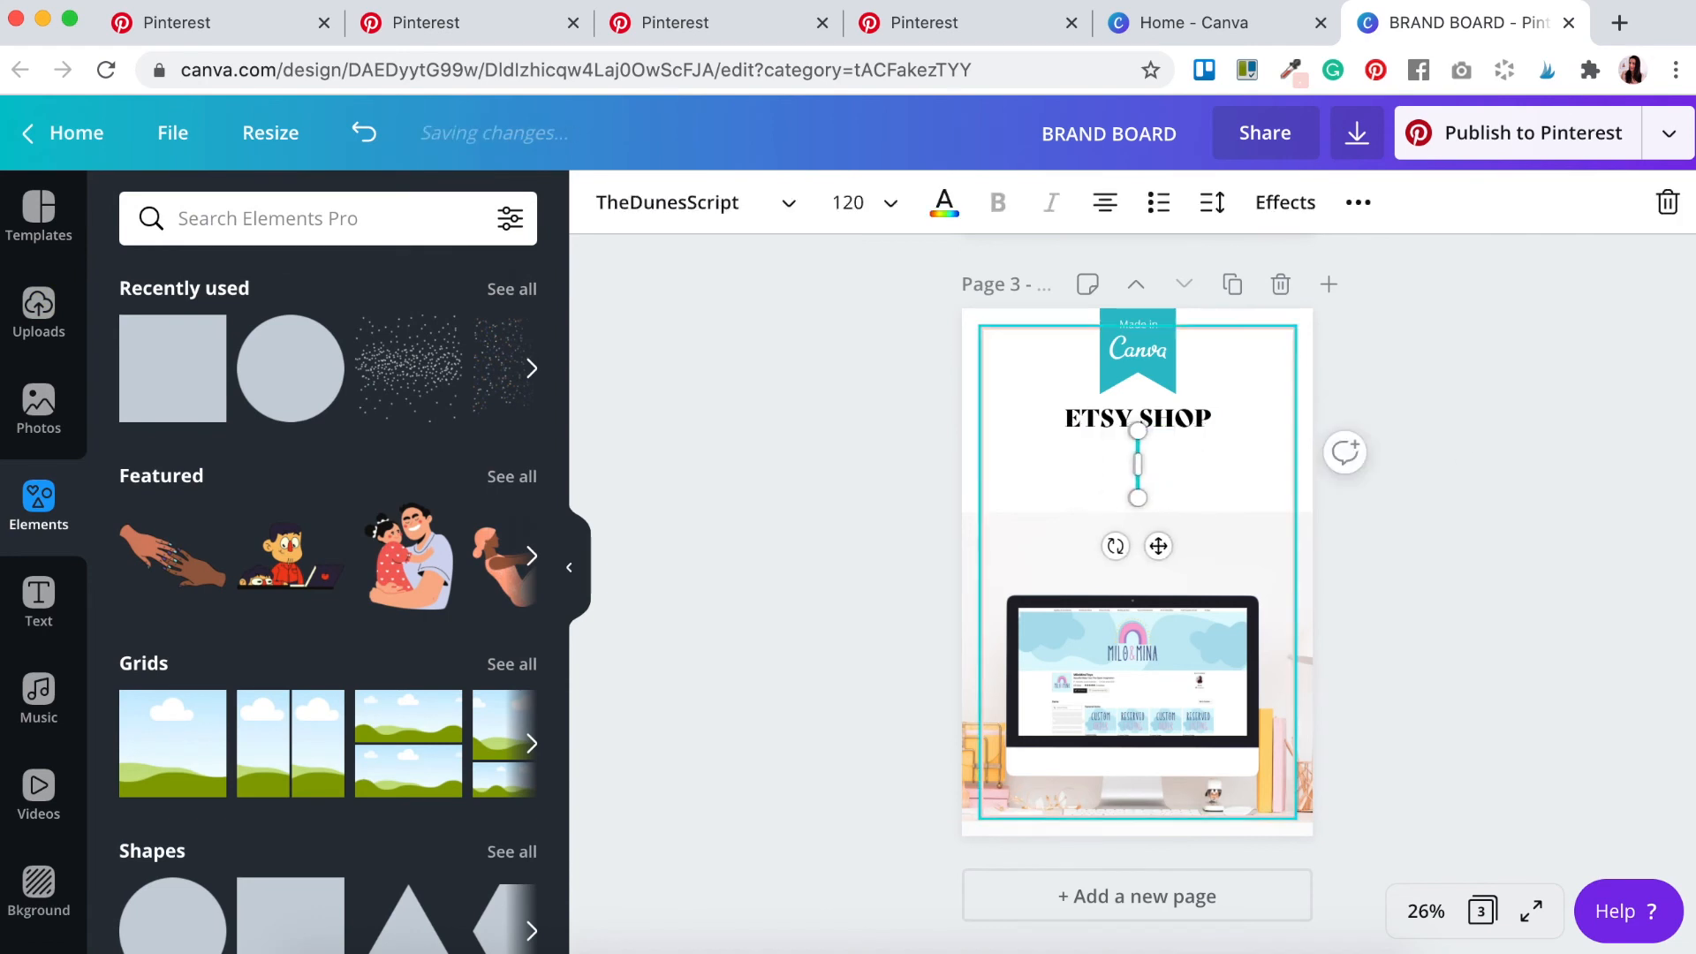
type("ng kit")
left_click_drag(1149, 474, 1157, 459)
left_click(1518, 521)
Step: Add body text reading "MAKEOVER YOUR ETSY SHOP IN MINUTES", widen it to one line, resize it, and place it below the script line
left_click(39, 602)
left_click(328, 511)
left_click_drag(1102, 576, 977, 580)
type("MAKEOVER YOUR ETSY SHOP IN MINUTES")
left_click_drag(1188, 585, 1261, 587)
left_click_drag(1133, 635, 1159, 547)
left_click(891, 203)
left_click(875, 707)
left_click(1493, 480)
Step: Select the computer photo and its screen image together, enlarge them slightly, and reposition them across the lower half
left_click(1135, 674)
left_click(968, 827, "shift")
left_click_drag(1145, 677, 1149, 677)
left_click_drag(855, 512, 828, 498)
left_click_drag(1158, 707, 1166, 707)
left_click(848, 390)
Step: Adjust the positions of the tagline and the two title lines above the computer photo
double_click(1138, 552)
left_click(1166, 497)
left_click_drag(1143, 499, 1159, 539)
left_click(1151, 420)
left_click(1163, 455, "shift")
Step: Recolour the page 3 frame to a brighter pink
left_click(1295, 485)
left_click(606, 203)
left_click(371, 689)
left_click(1581, 473)
Step: Nudge the computer photo and its screen image together to centre the monitor within the frame
left_click(1140, 667)
left_click(1307, 570, "shift")
left_click_drag(1307, 570, 1311, 570)
left_click(1443, 433)
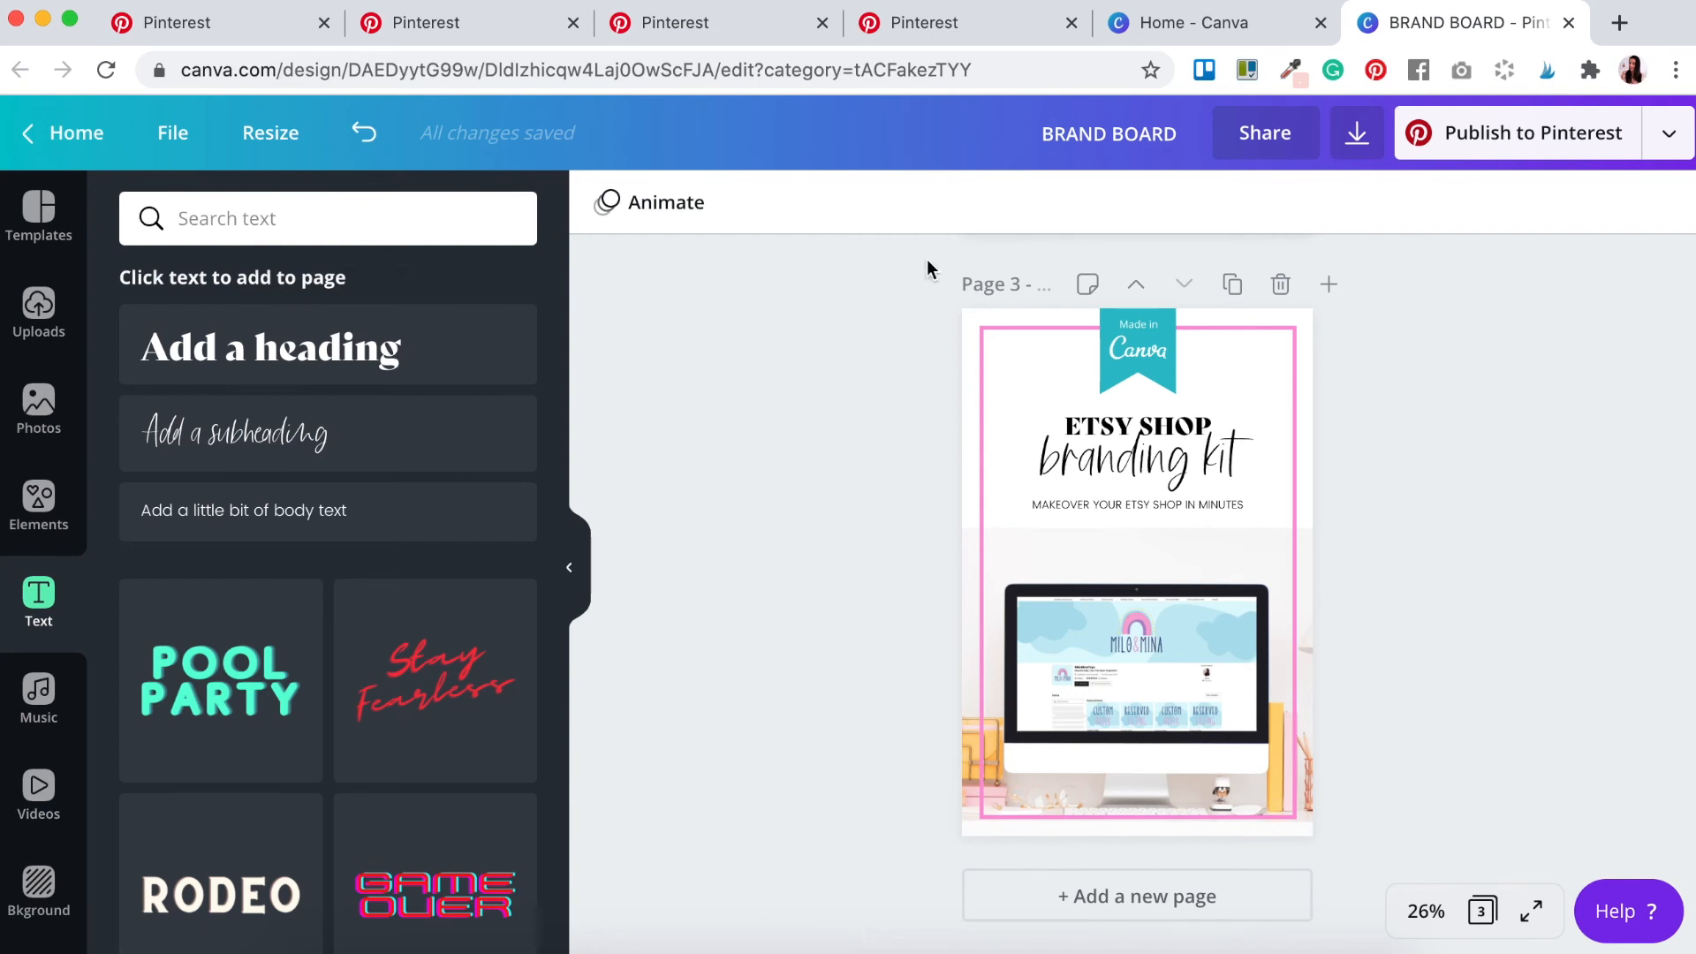
Step: Compare page 3 with the original Etsy shop branding kit pin on Pinterest, then return to the Canva design
left_click(475, 35)
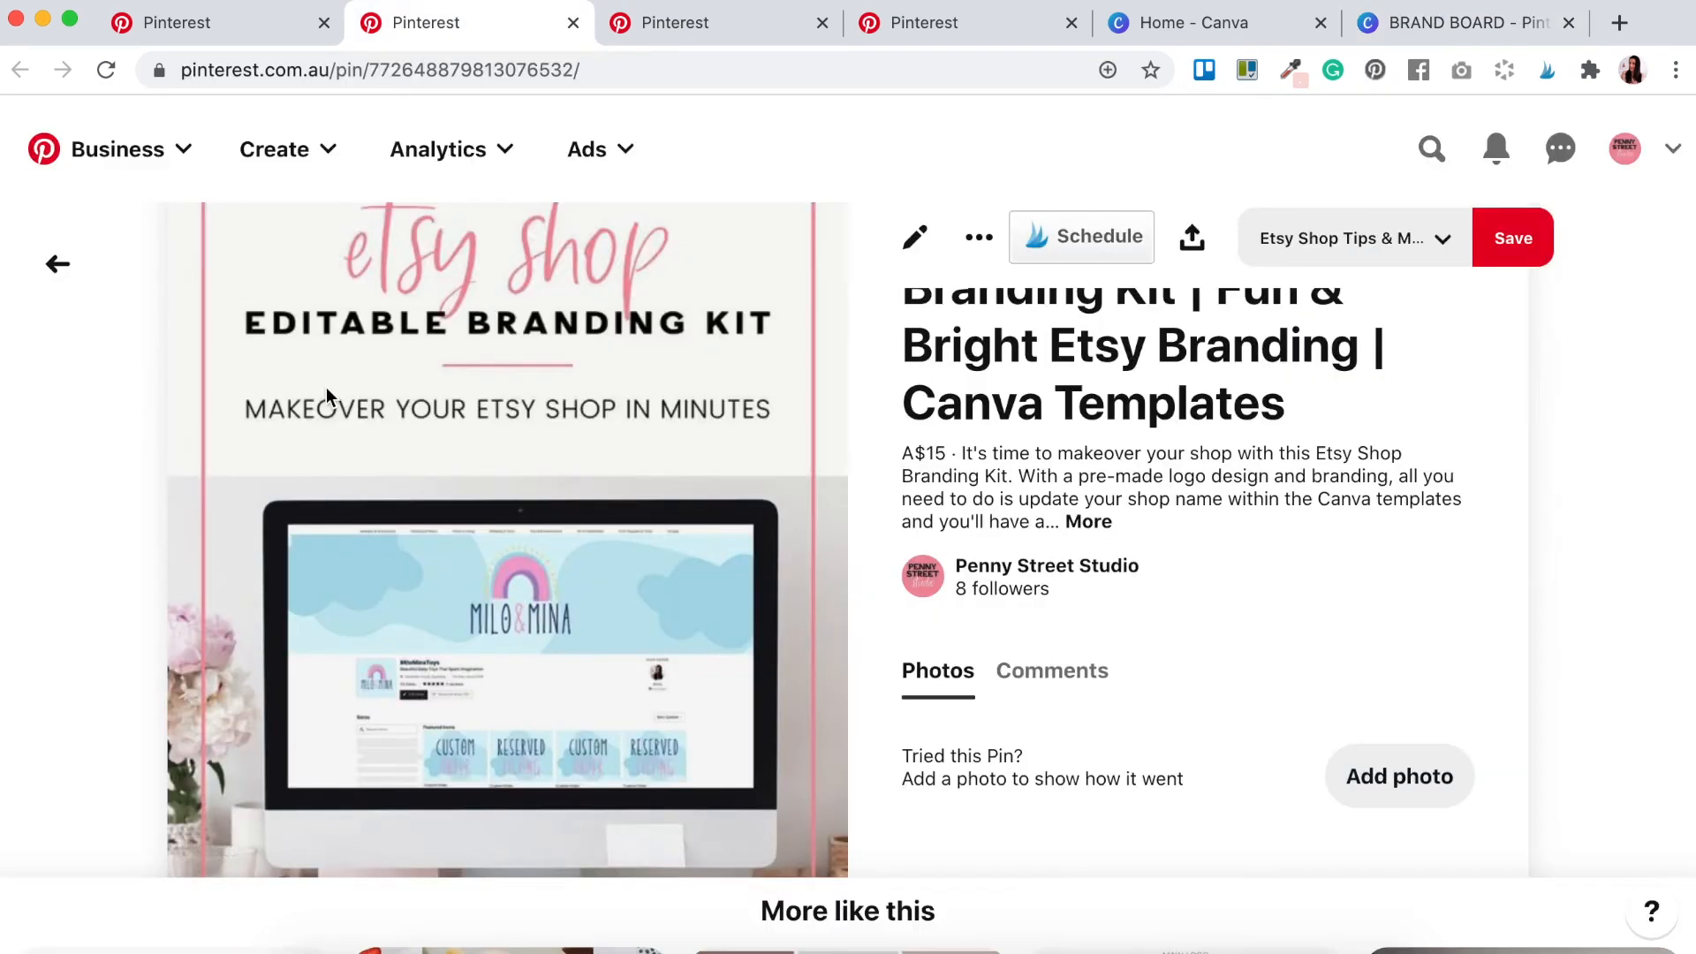
scroll(318, 390, "up", 3)
scroll(134, 594, "down", 4)
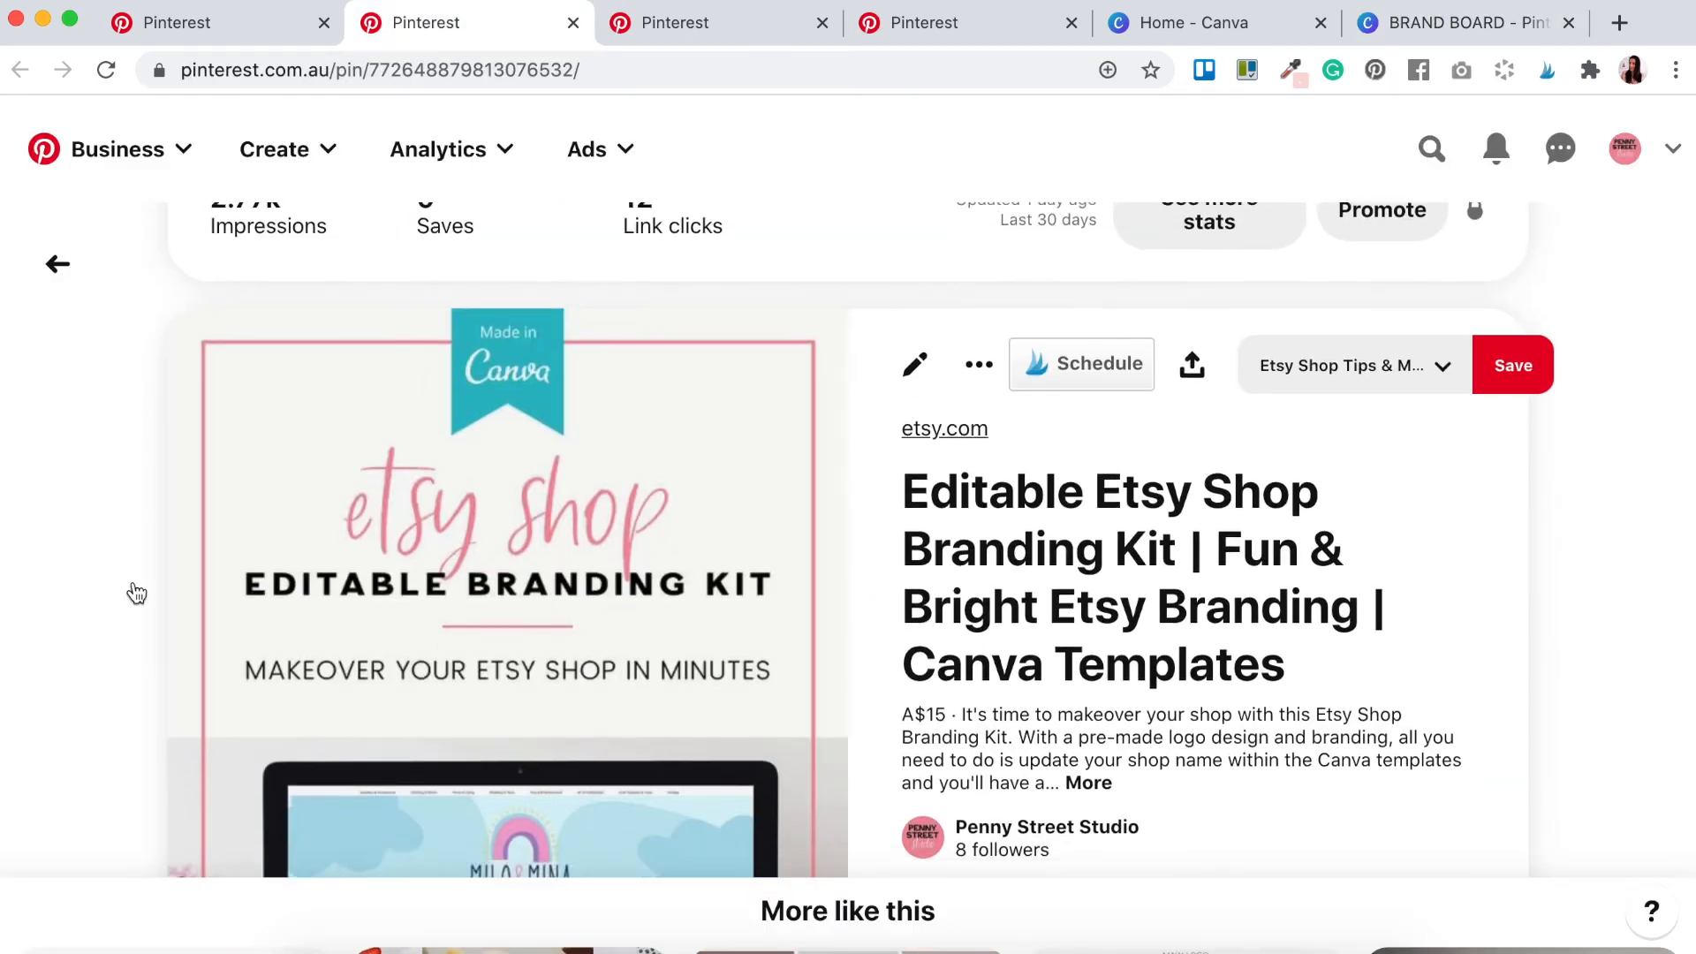
scroll(135, 594, "down", 2)
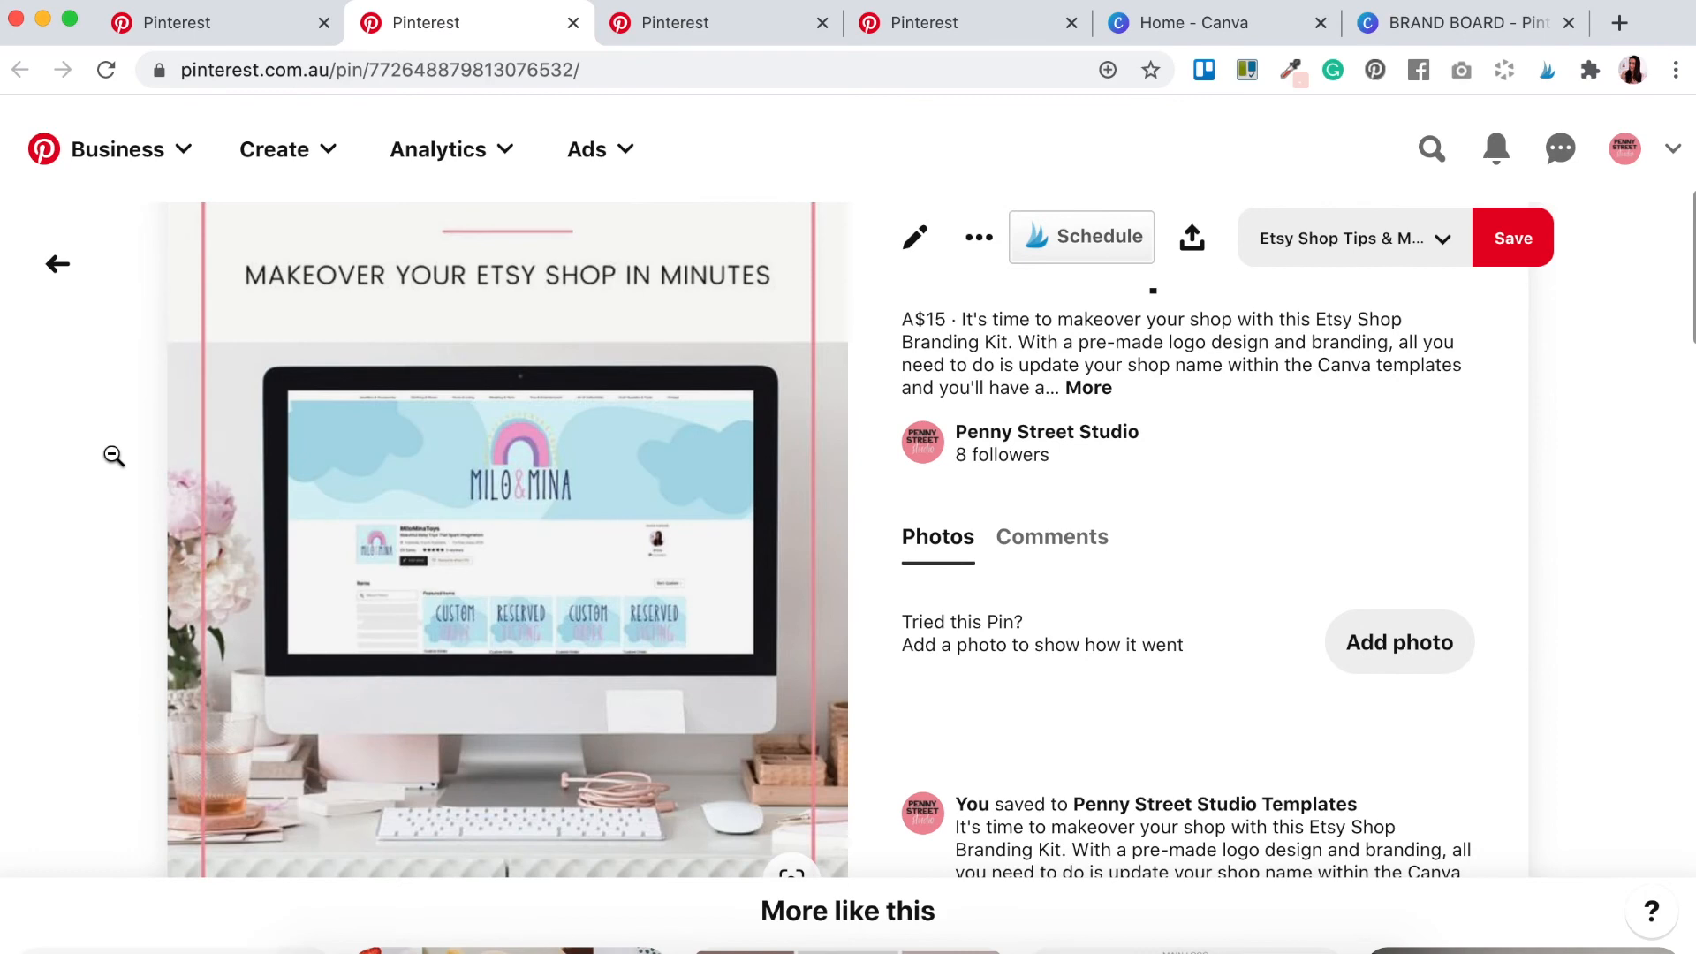
scroll(118, 454, "up", 2)
left_click(1493, 22)
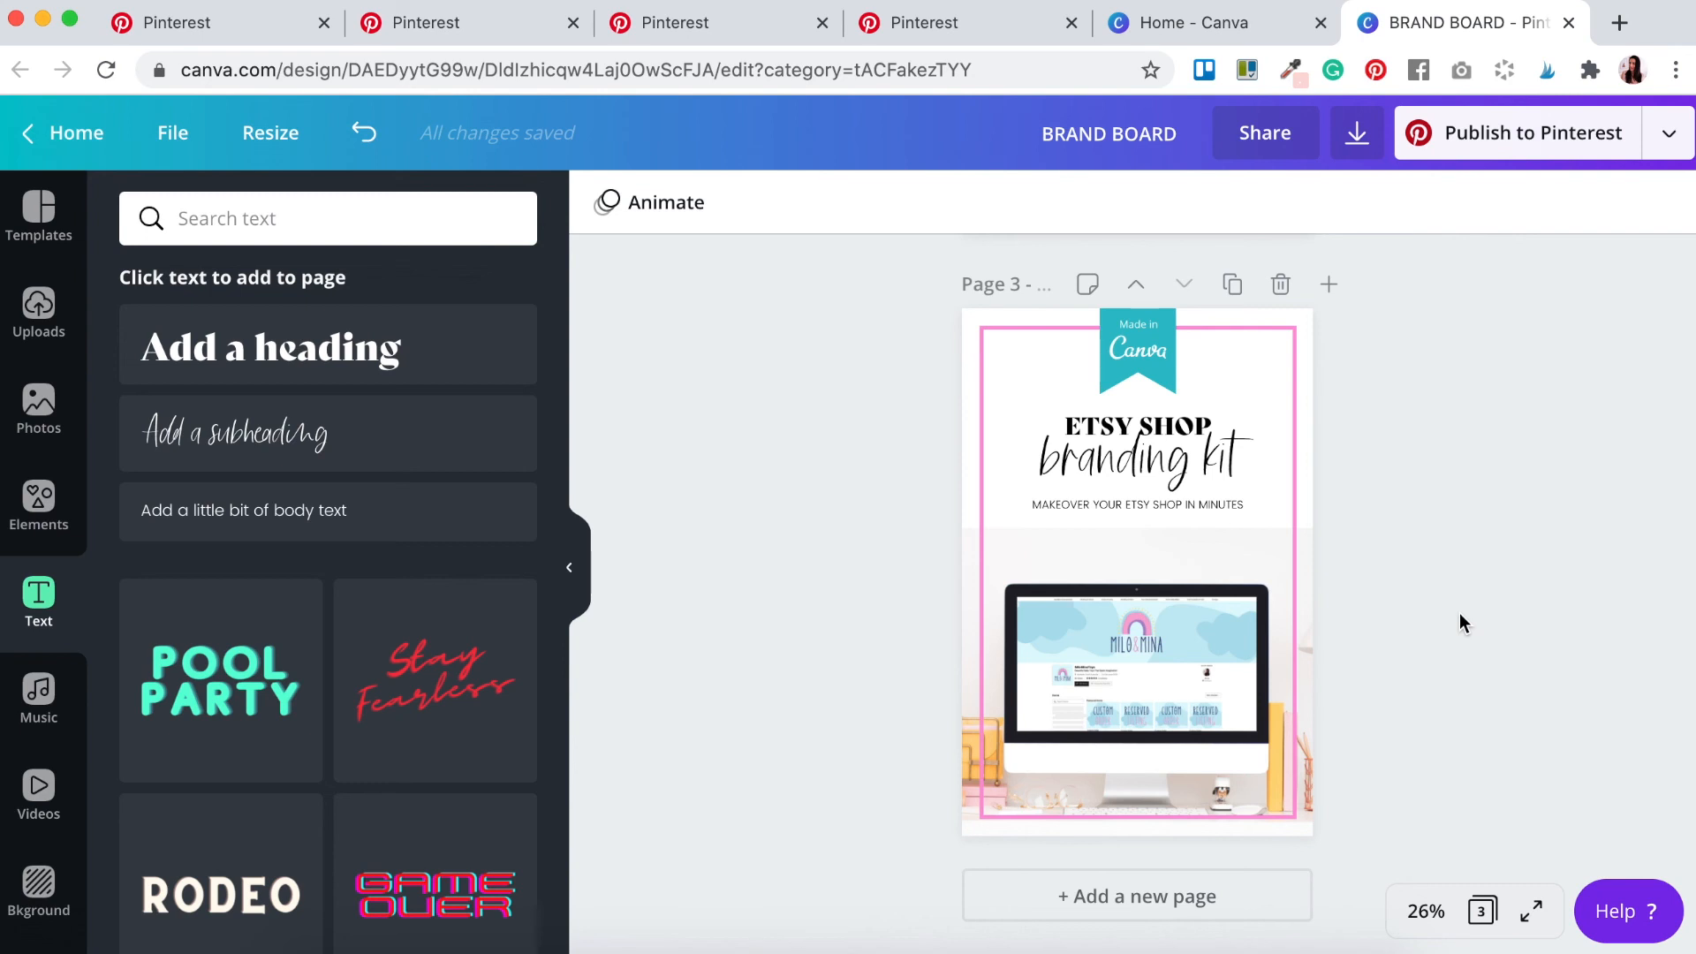
Step: Download all three pages of the design as PNG files
scroll(1462, 541, "up", 3)
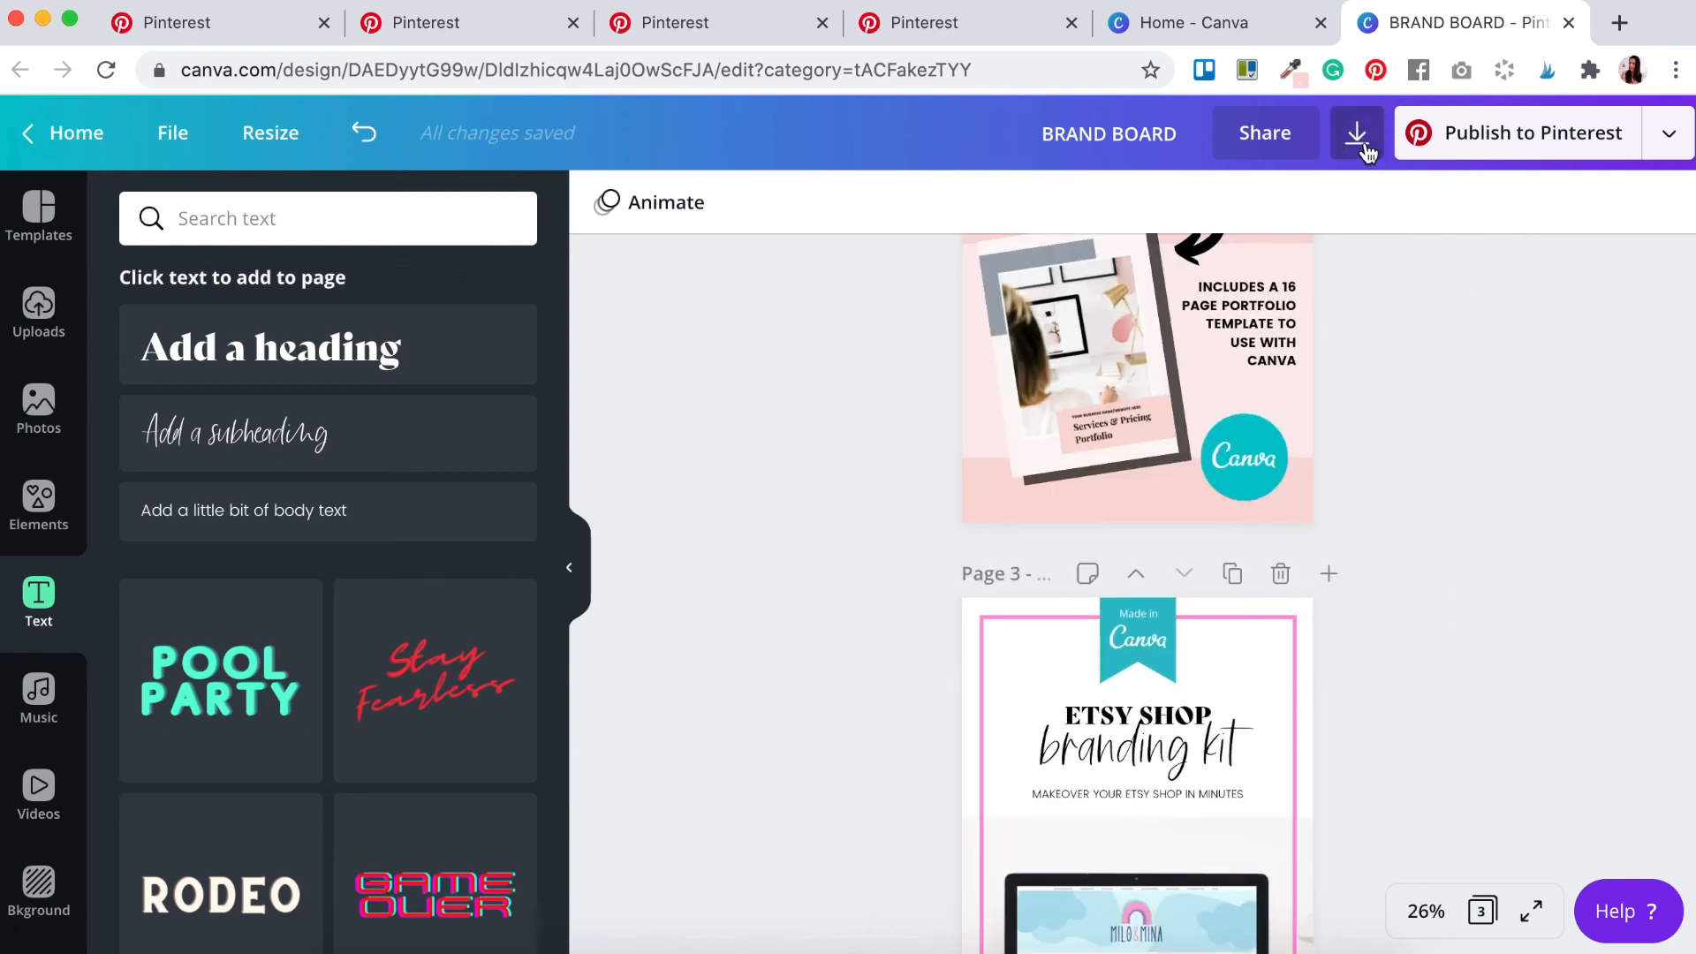
left_click(1354, 135)
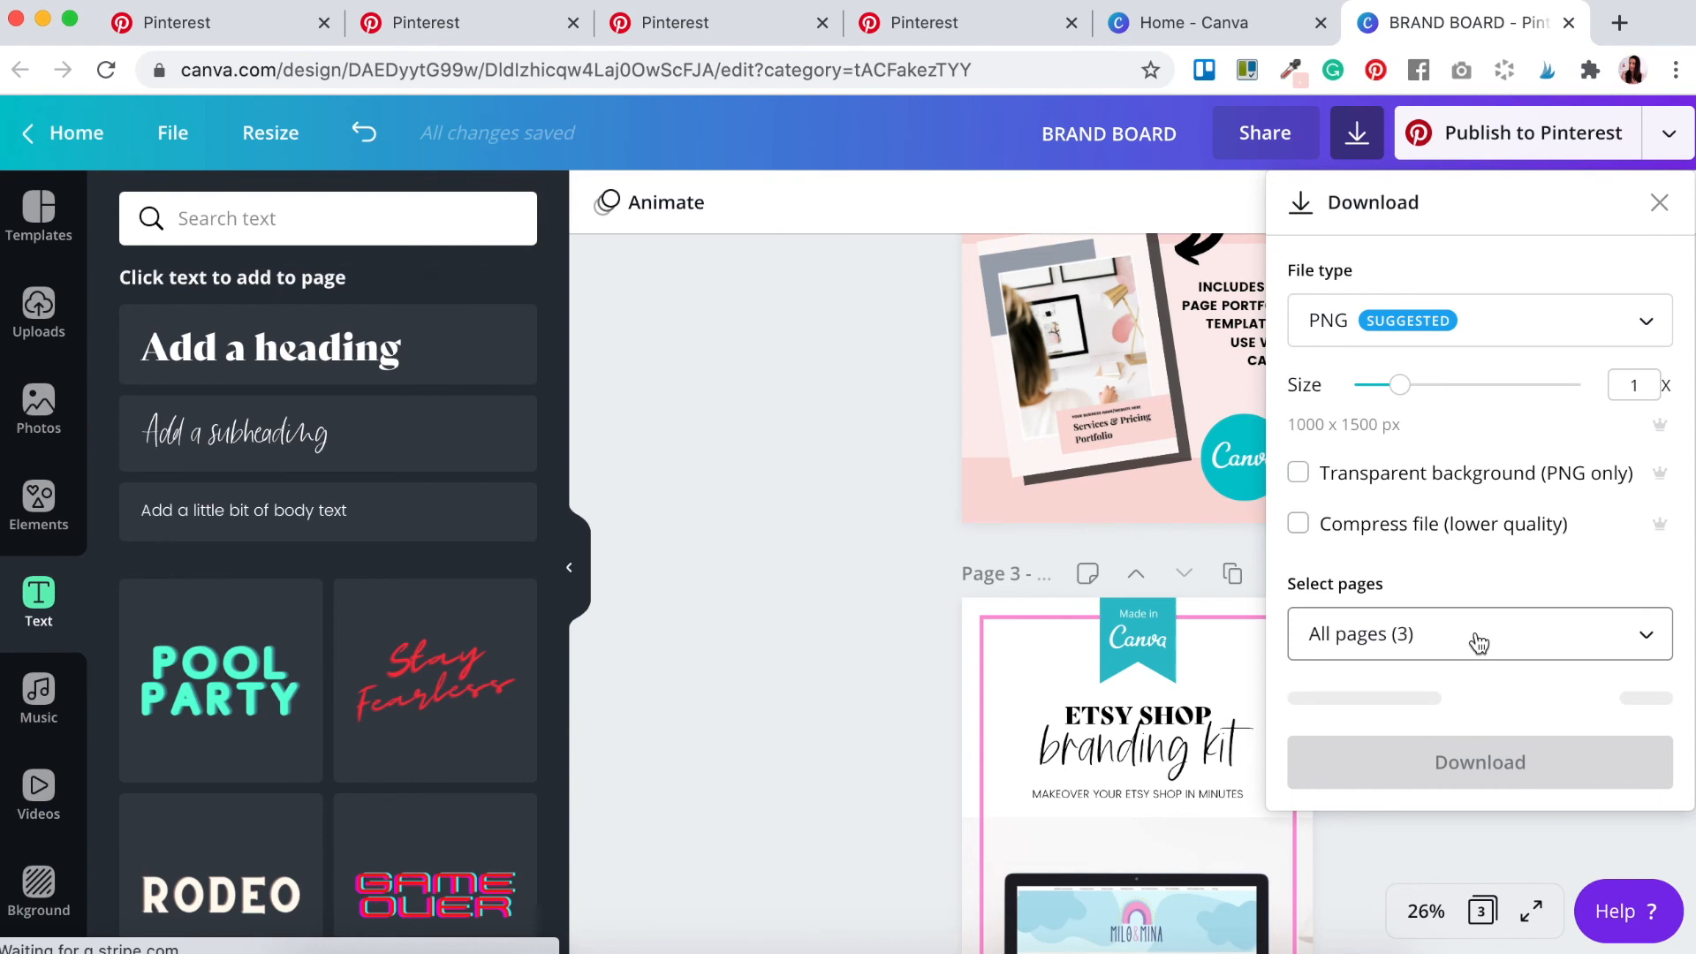
left_click(1429, 647)
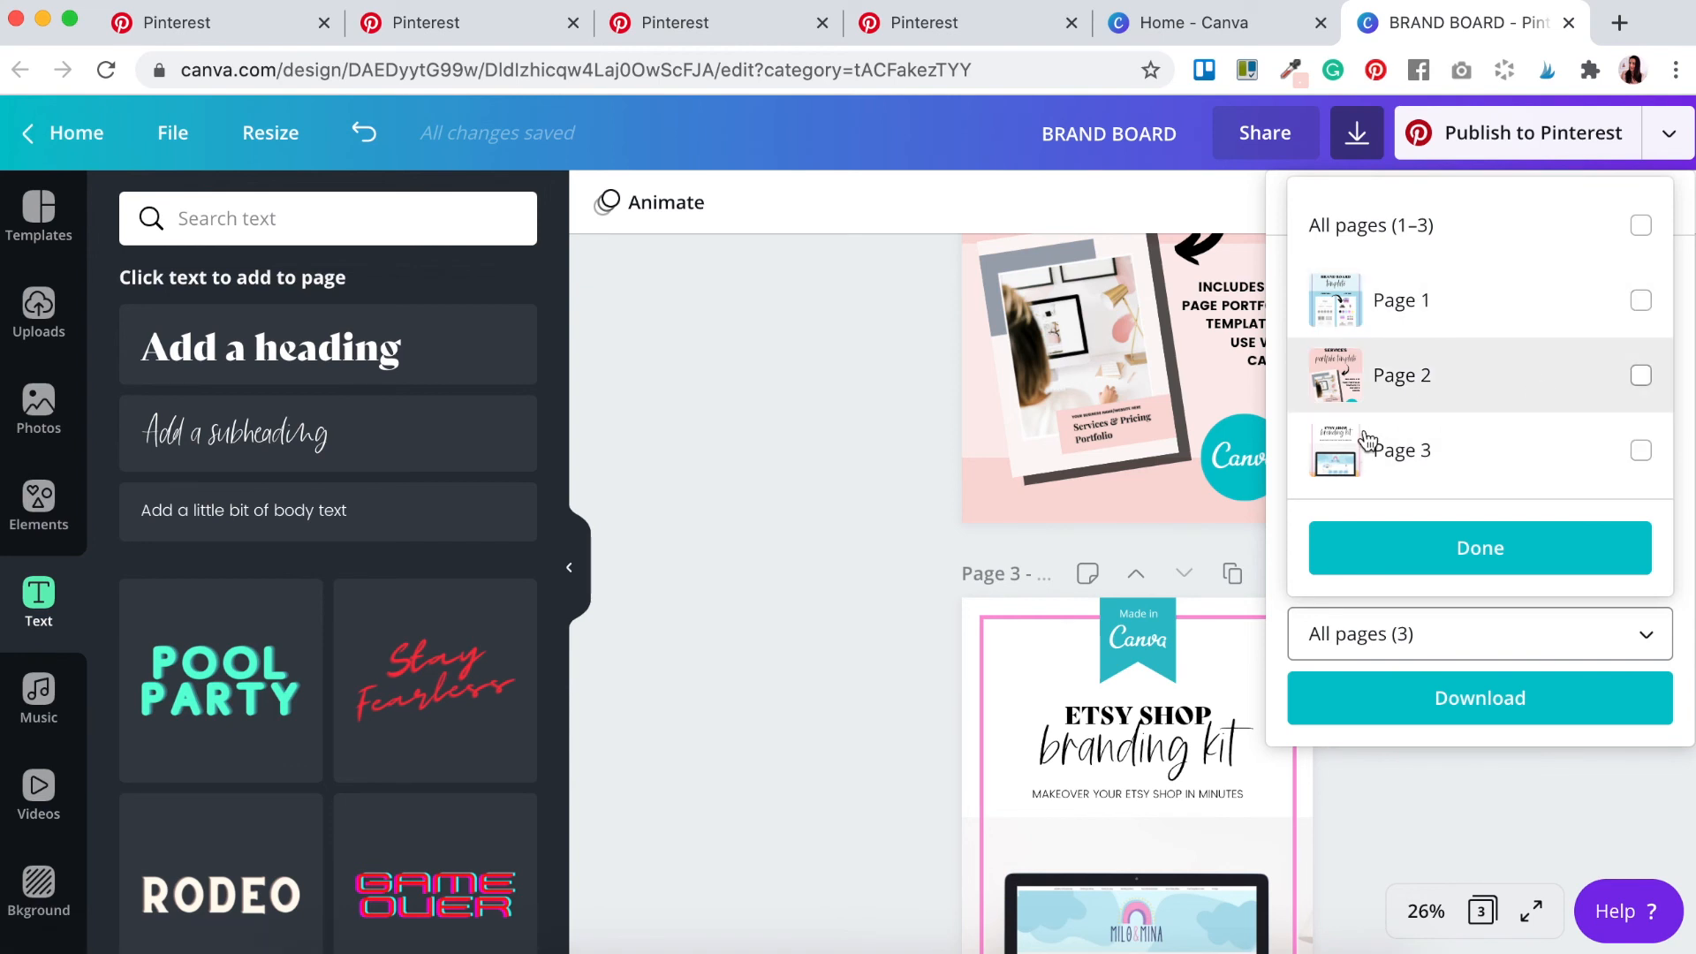
left_click(1562, 550)
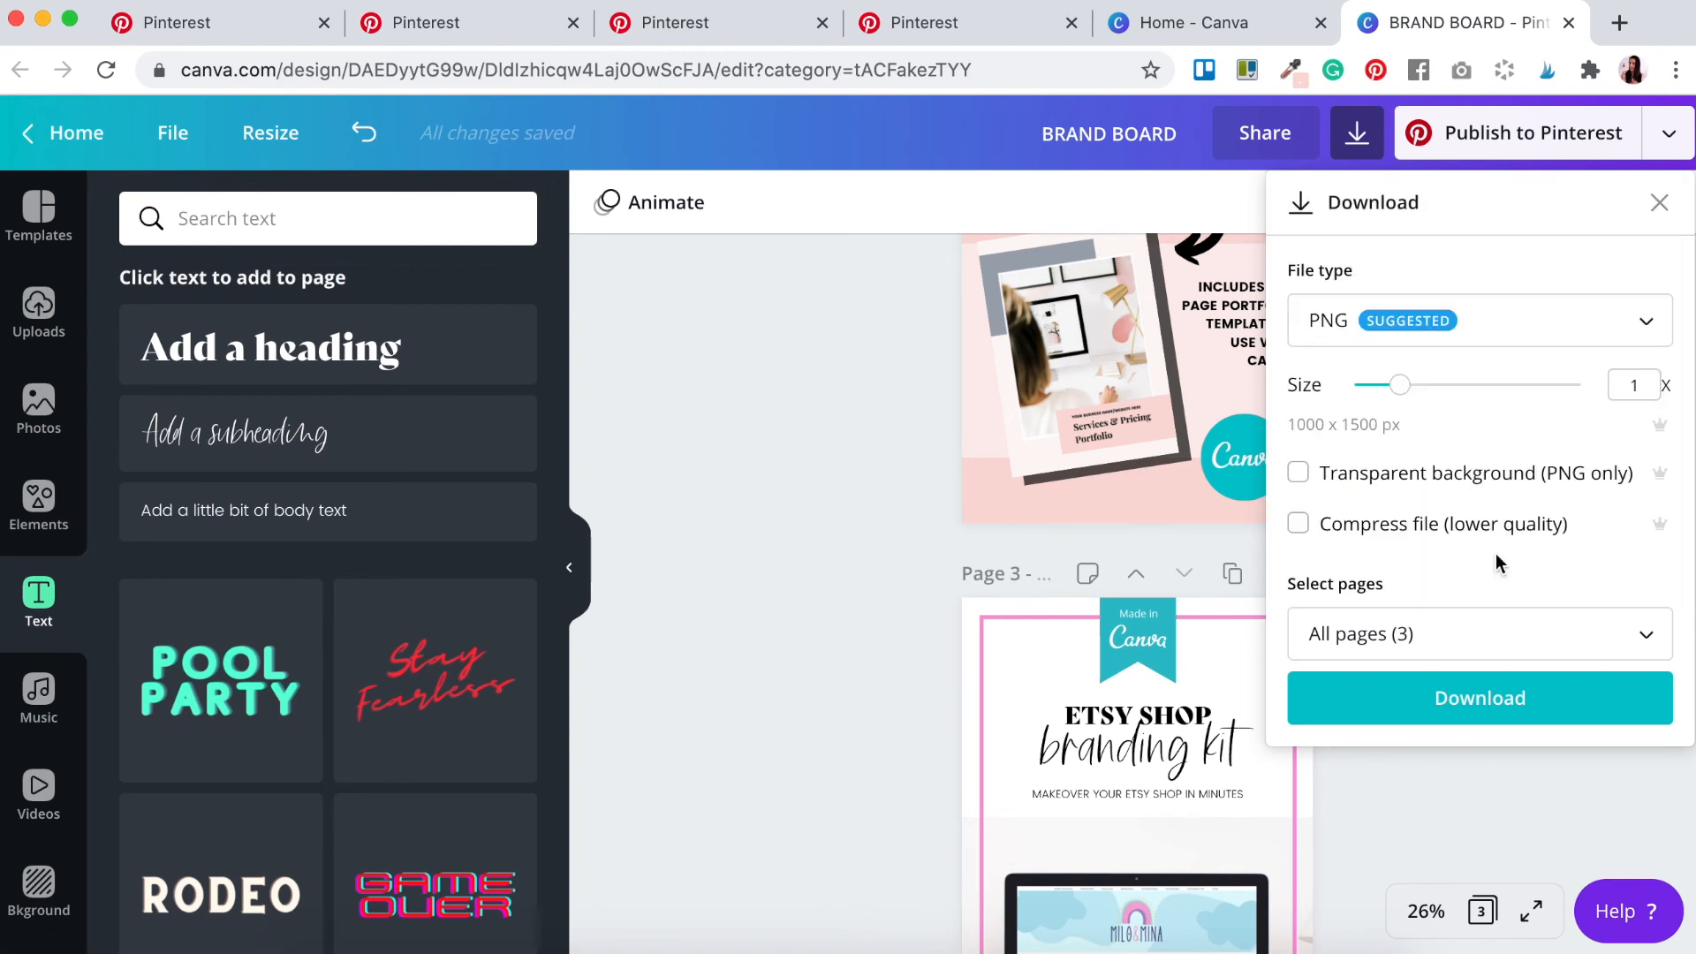
left_click(1465, 713)
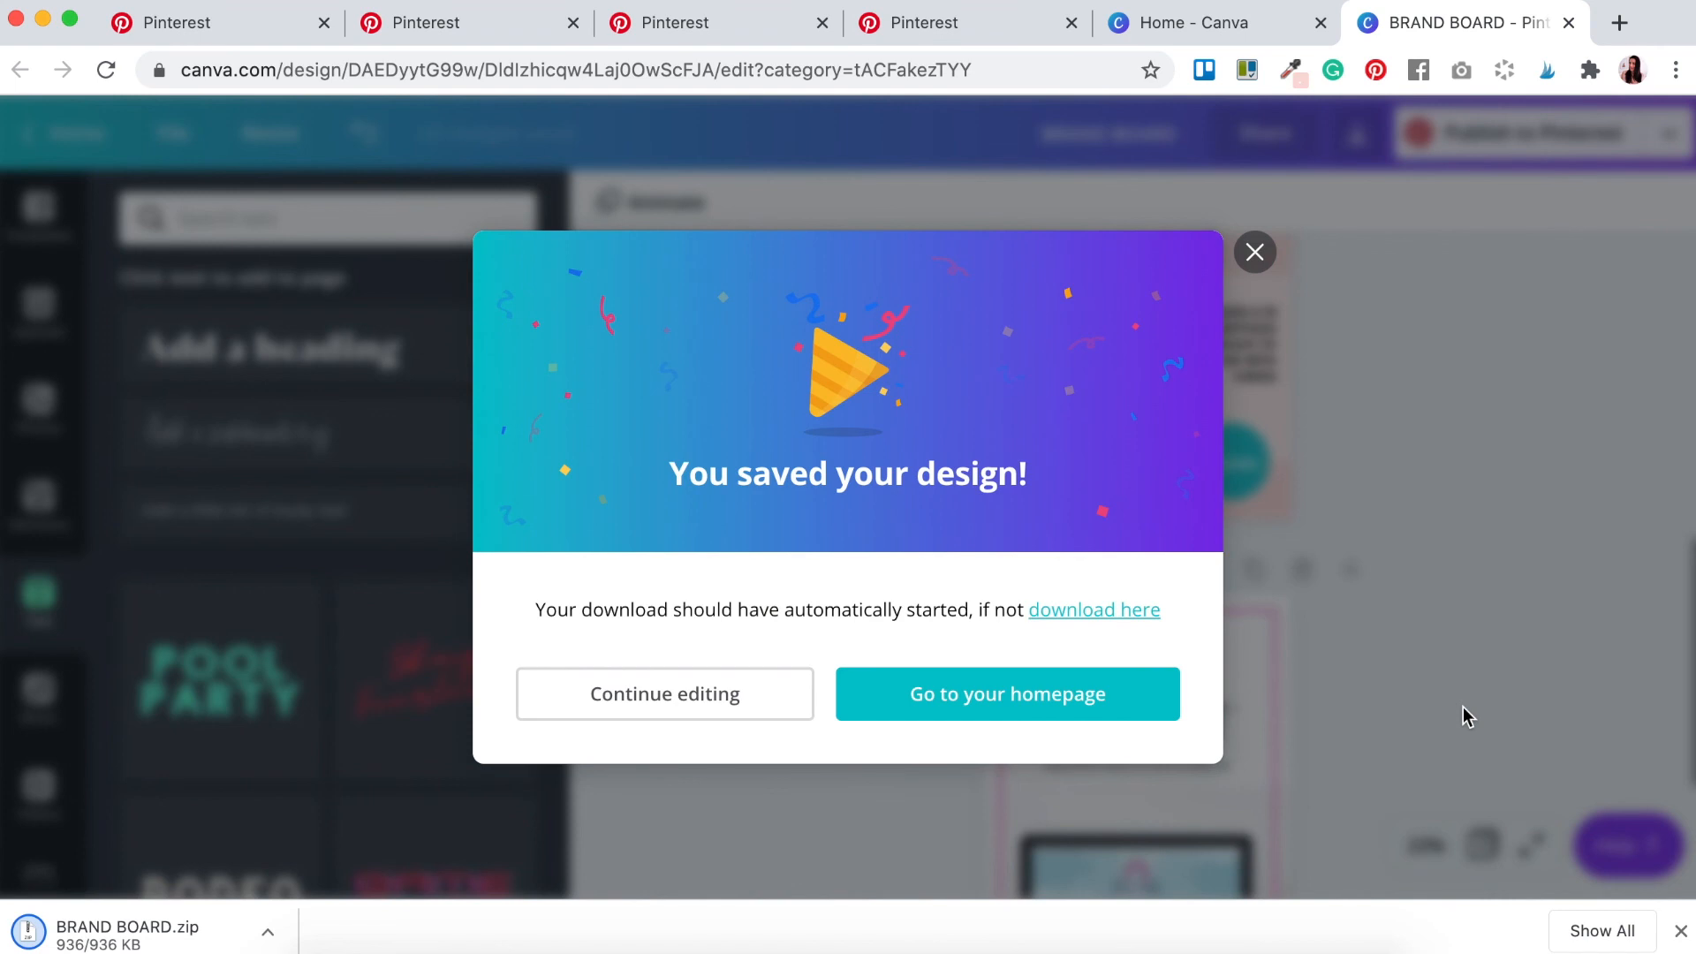
Step: Open the downloaded BRAND BOARD archive and preview the exported images 1.png, 2.png and 3.png
left_click(123, 923)
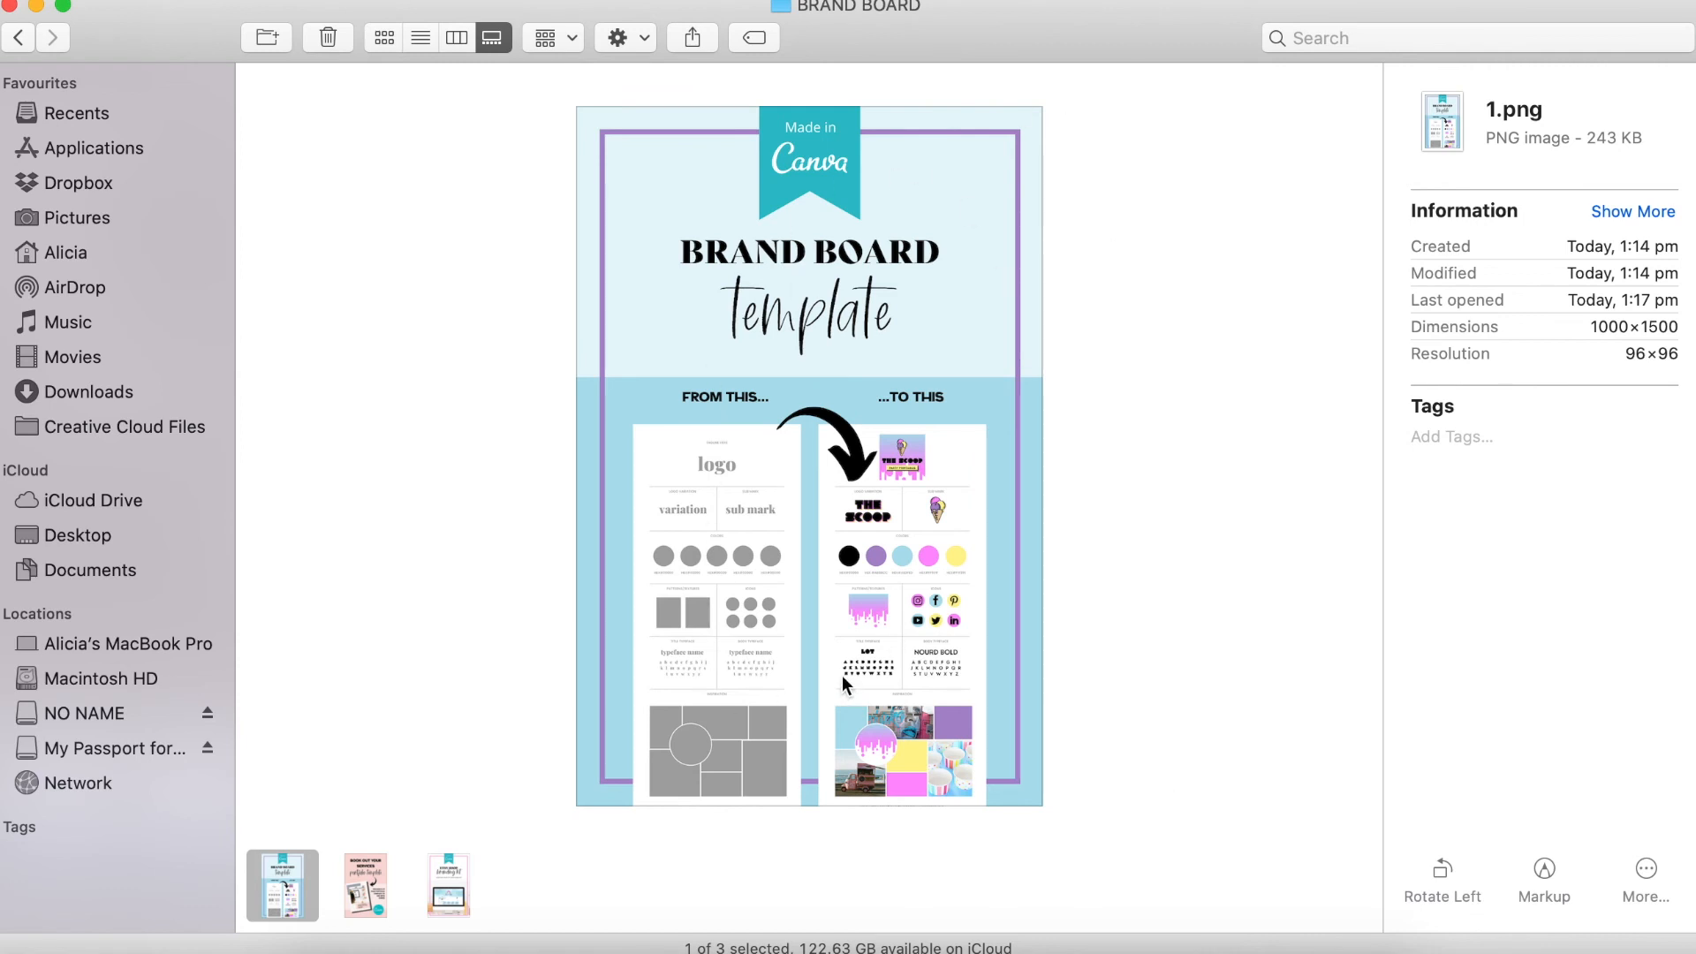
left_click(377, 893)
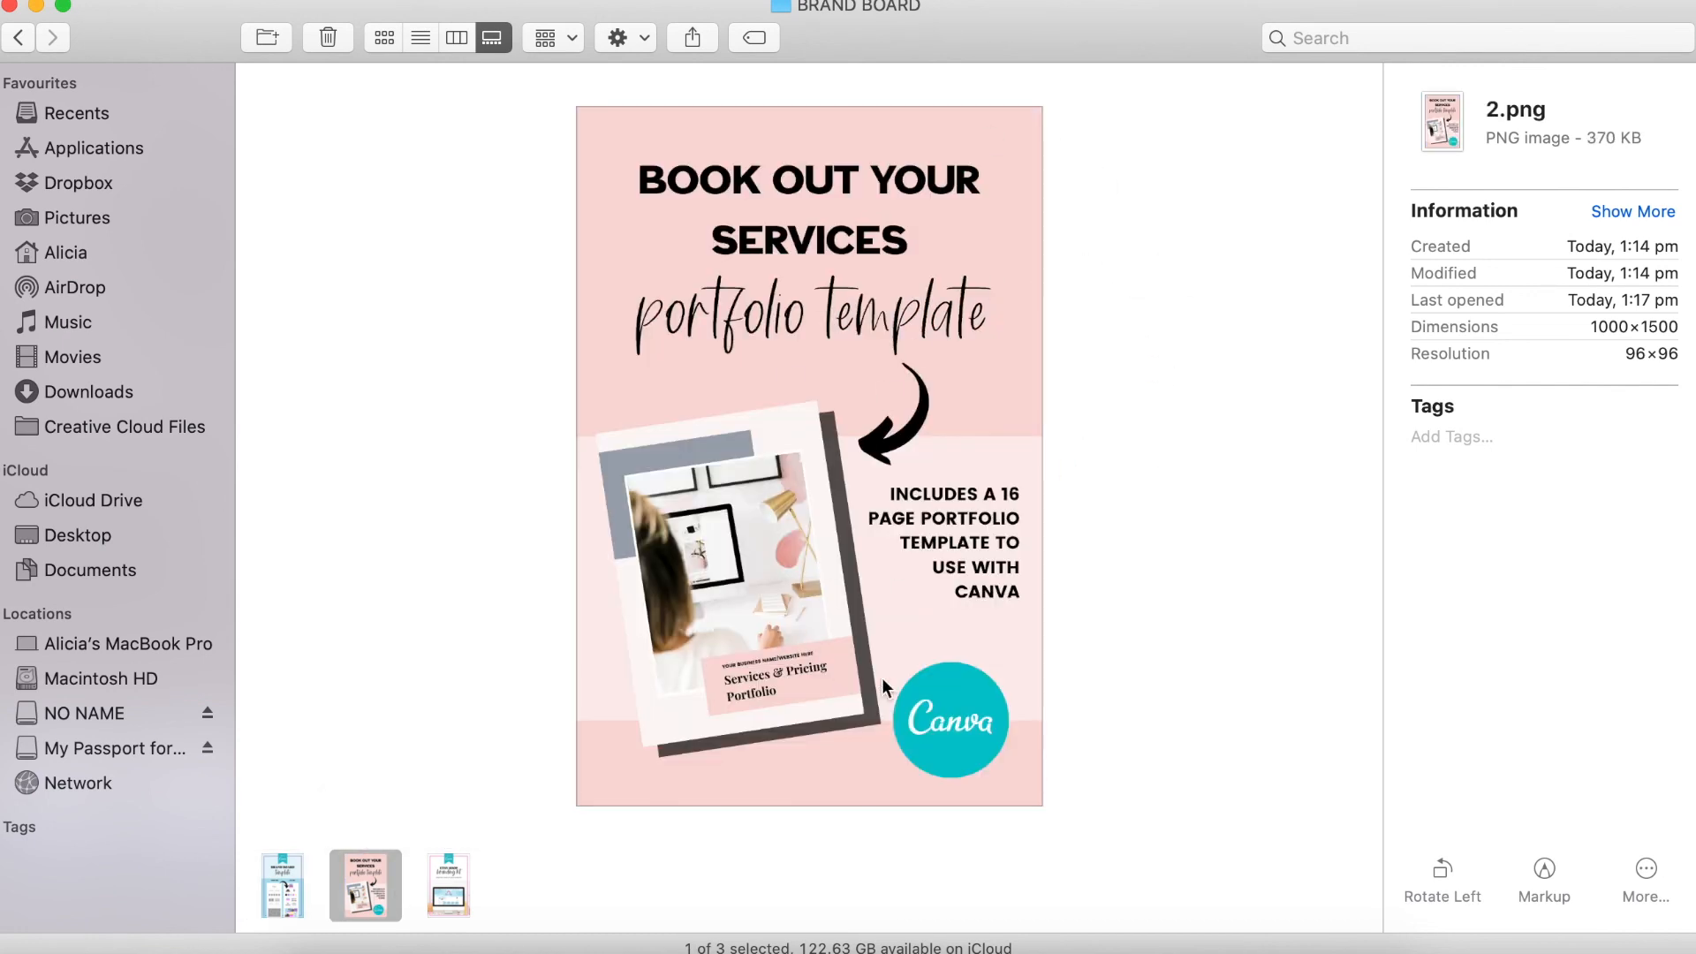
left_click(445, 874)
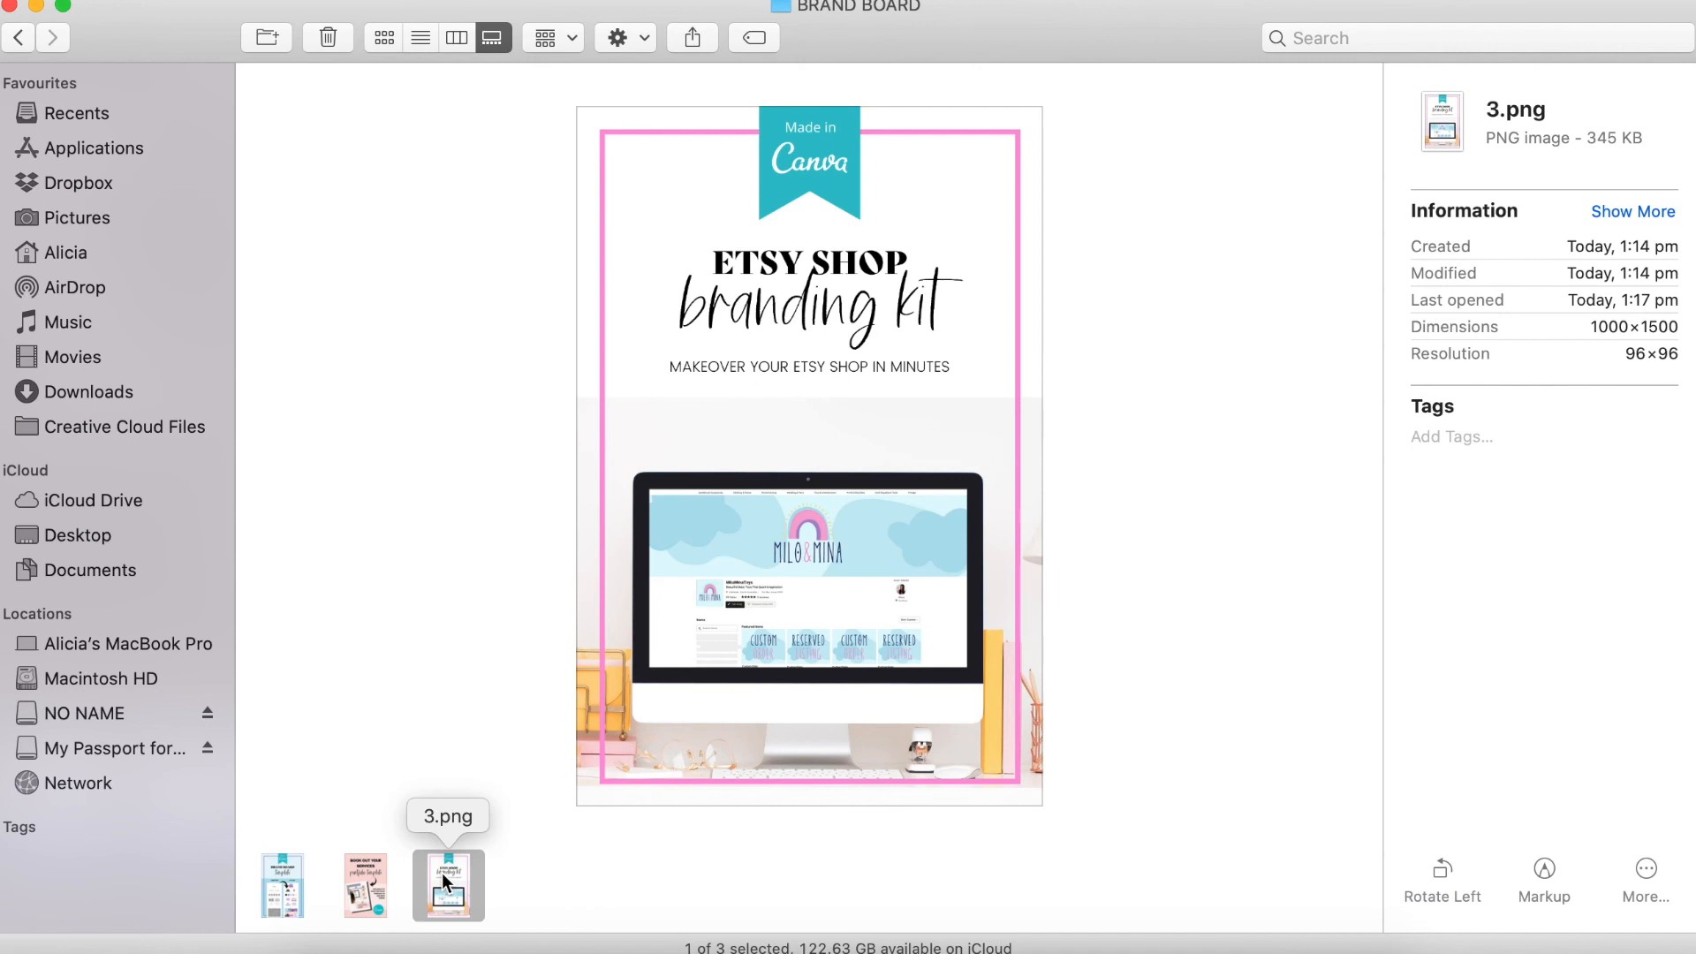